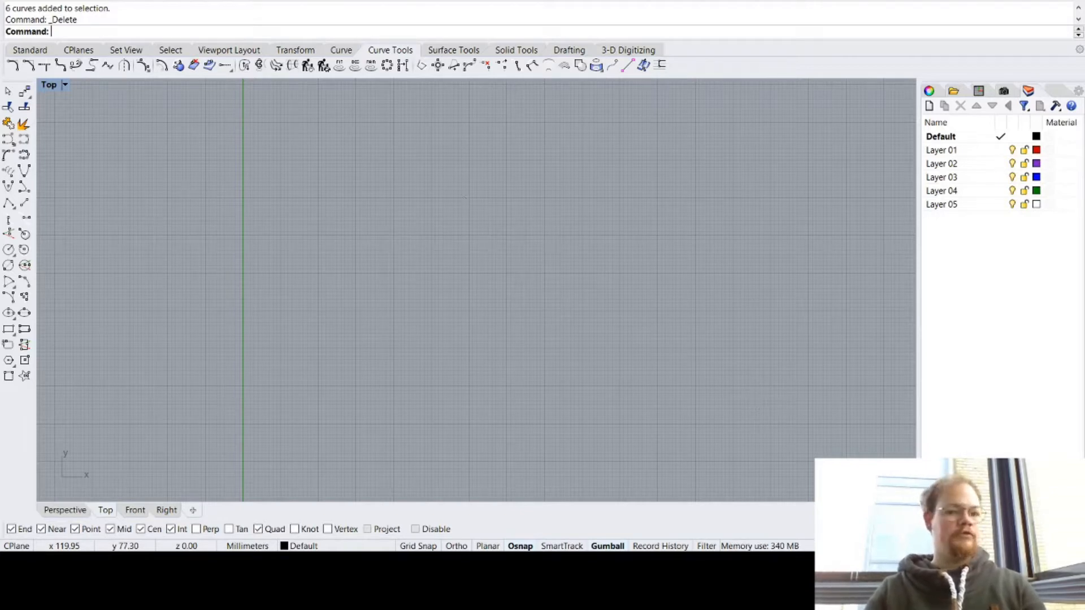
Step: Start a new model and maximize the Perspective viewport
{"action": "left_click", "coordinate": [14, 10]}
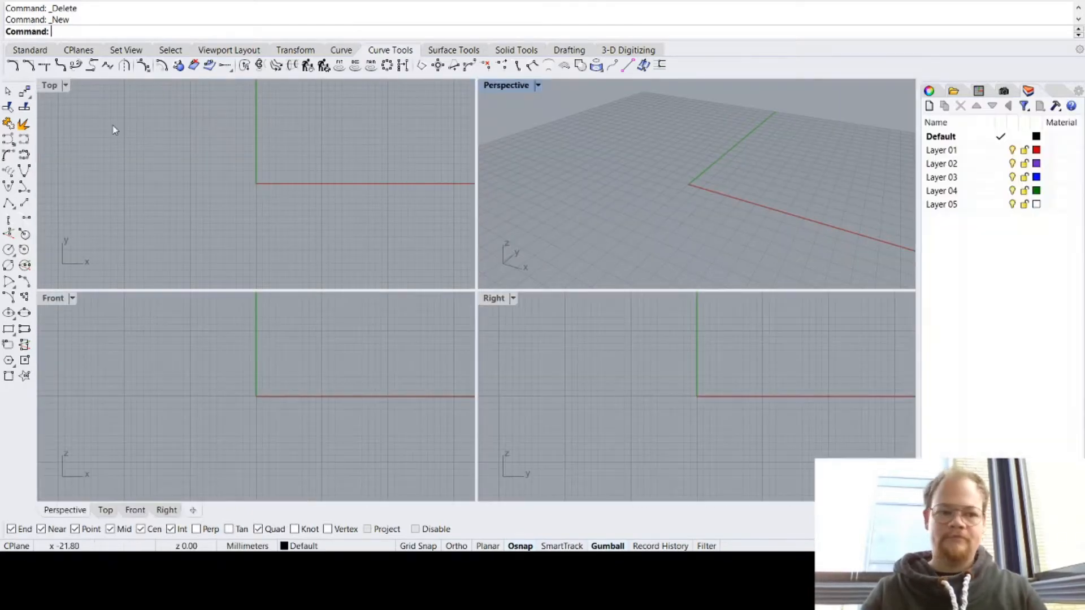
{"action": "double_click", "coordinate": [510, 88]}
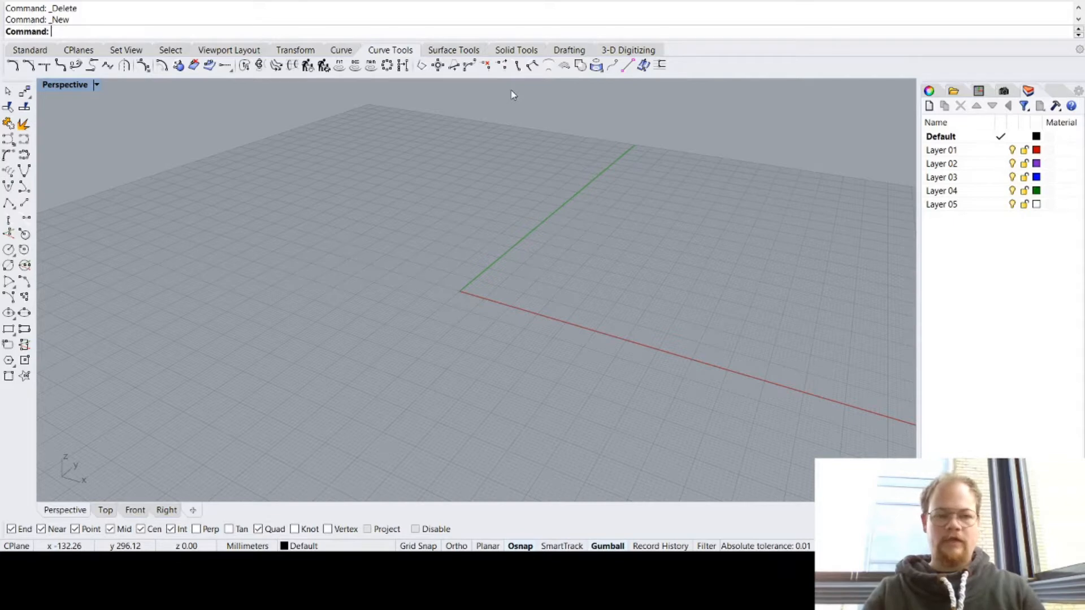
Step: Draw a line from the origin 0,0 to 0,142 along the Y axis
{"action": "type", "text": "Line"}
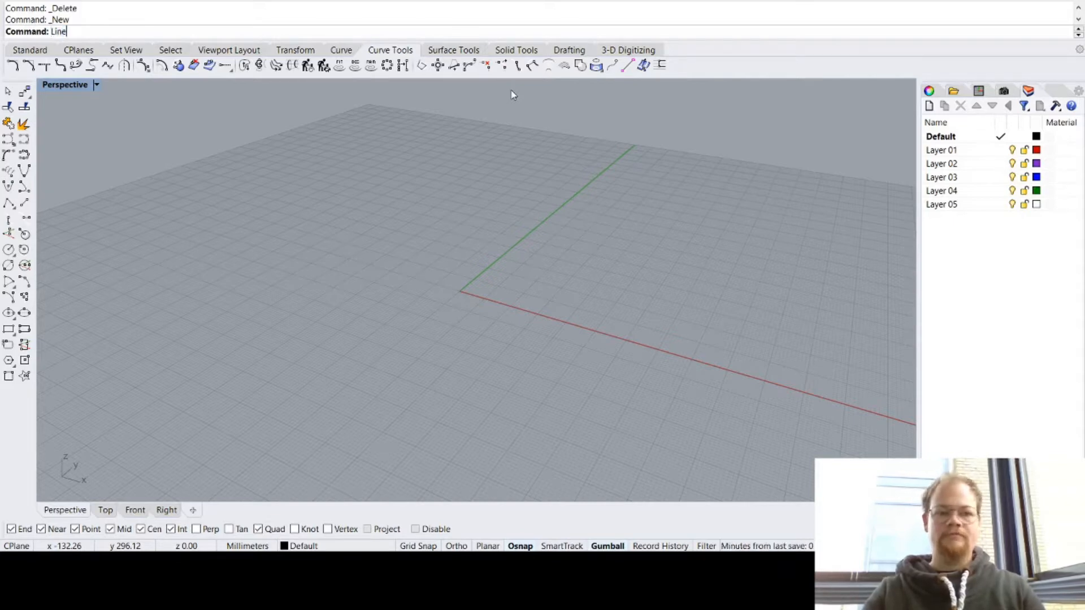
{"action": "key", "text": "Return"}
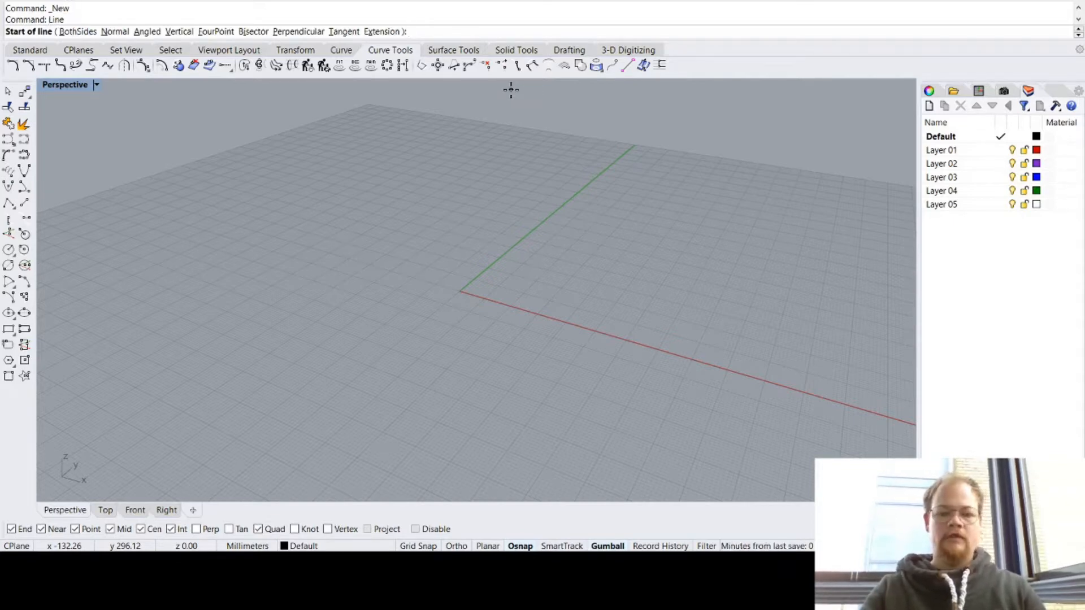
{"action": "type", "text": "0,0"}
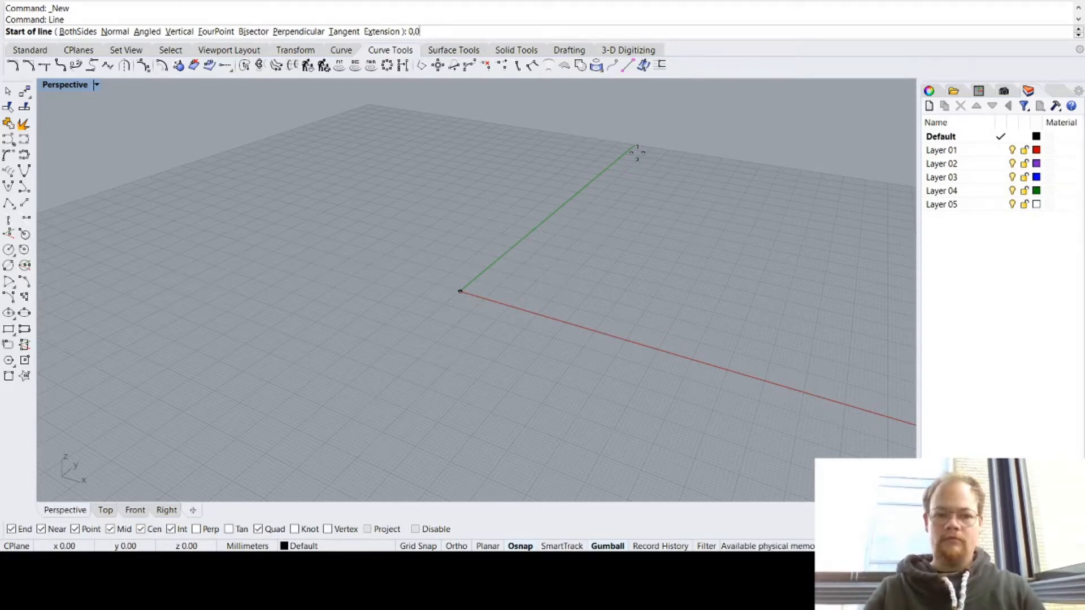
{"action": "key", "text": "Return"}
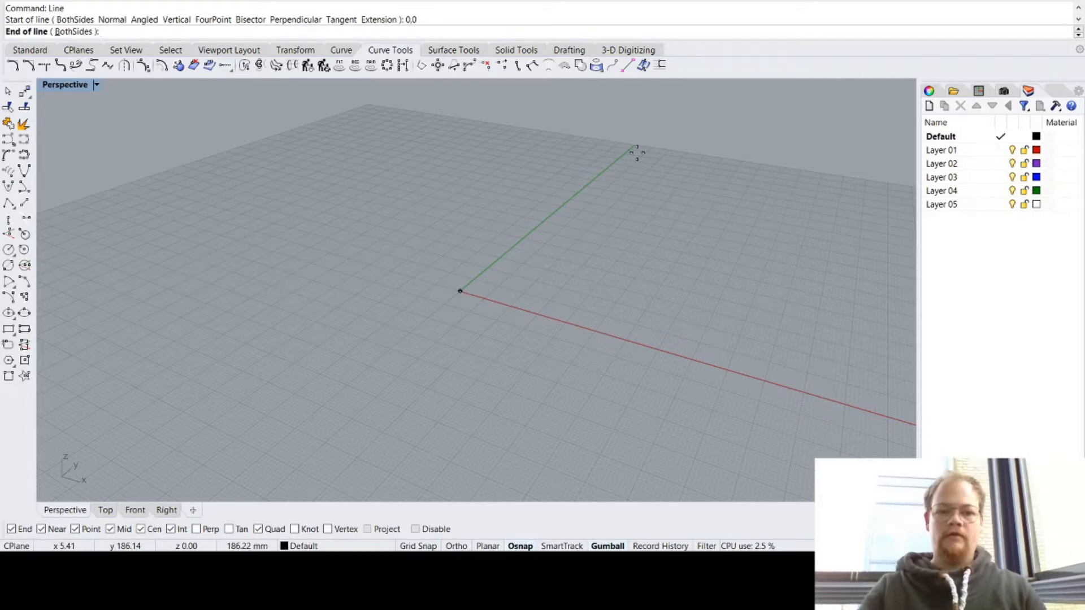
{"action": "type", "text": "0,142"}
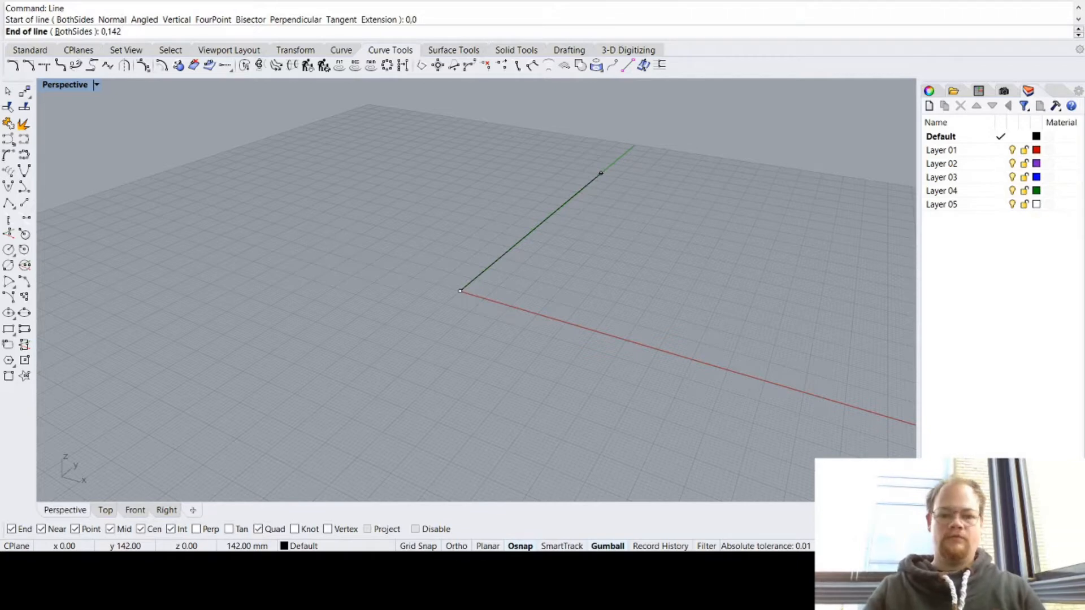
{"action": "key", "text": "Return"}
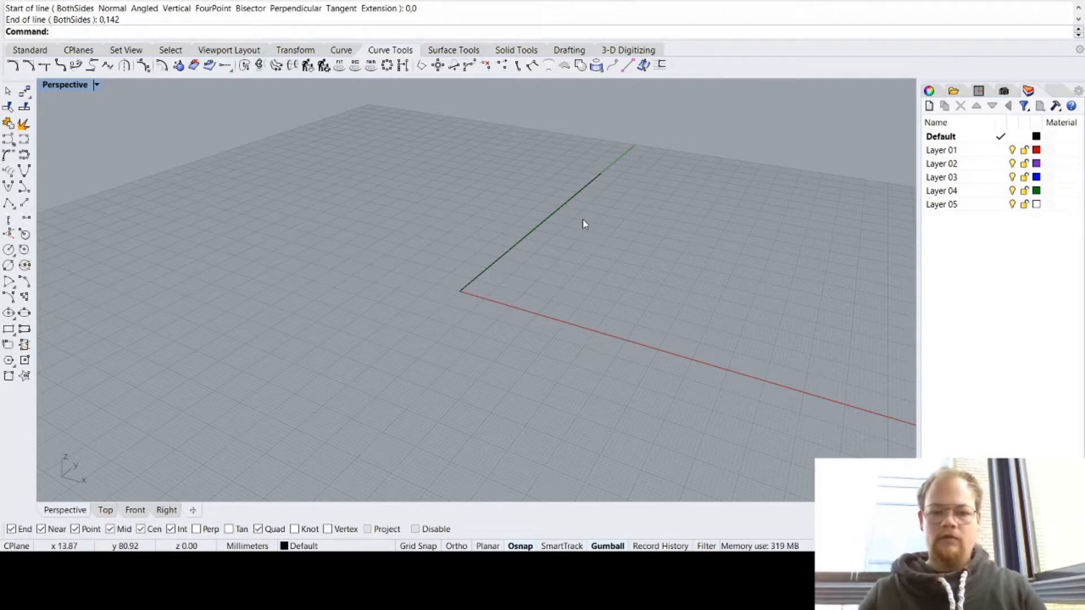
Step: Offset the line on the Y axis by 15 mm to both sides
{"action": "left_click", "coordinate": [564, 207]}
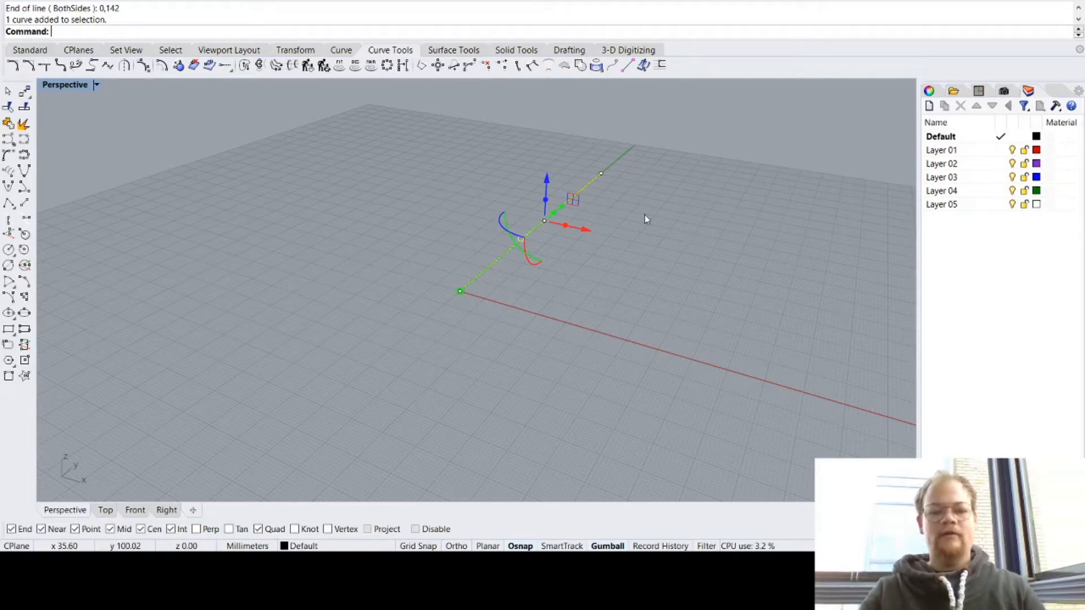
{"action": "type", "text": "Offset"}
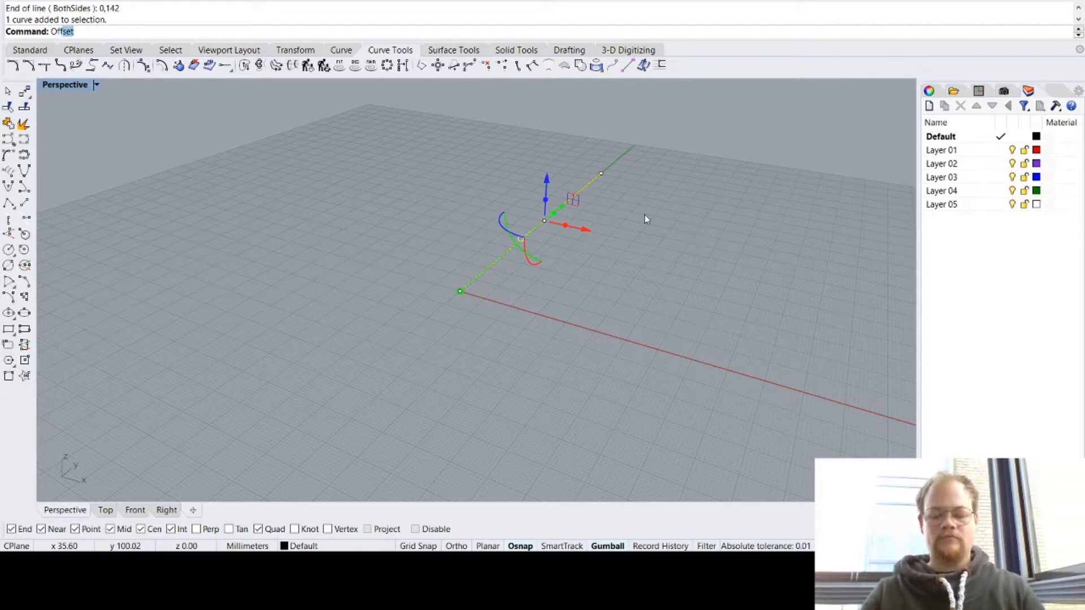
{"action": "key", "text": "Return"}
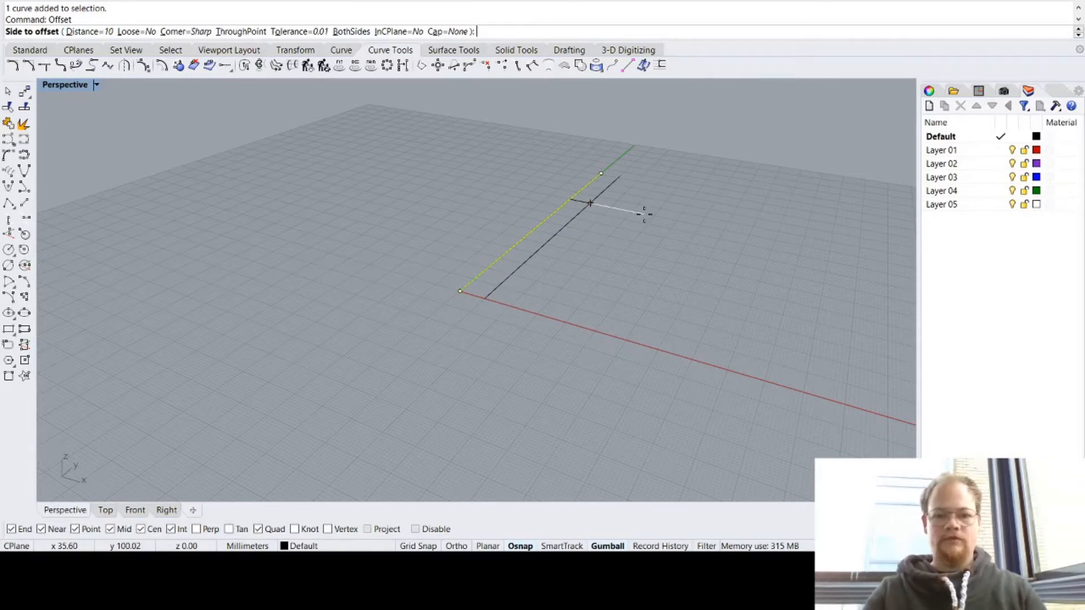
{"action": "type", "text": "d15"}
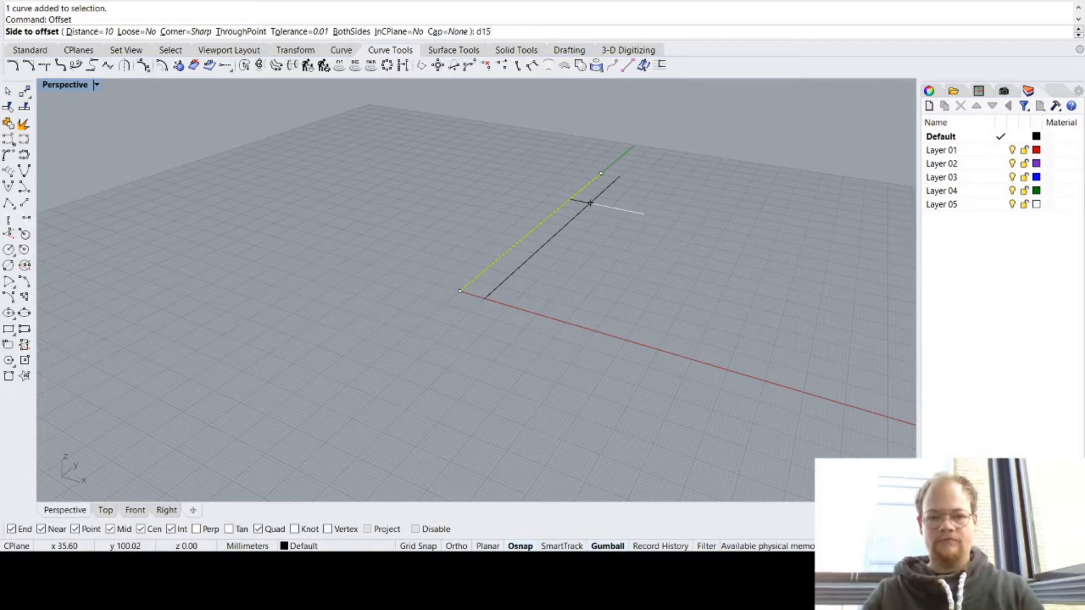
{"action": "key", "text": "Return"}
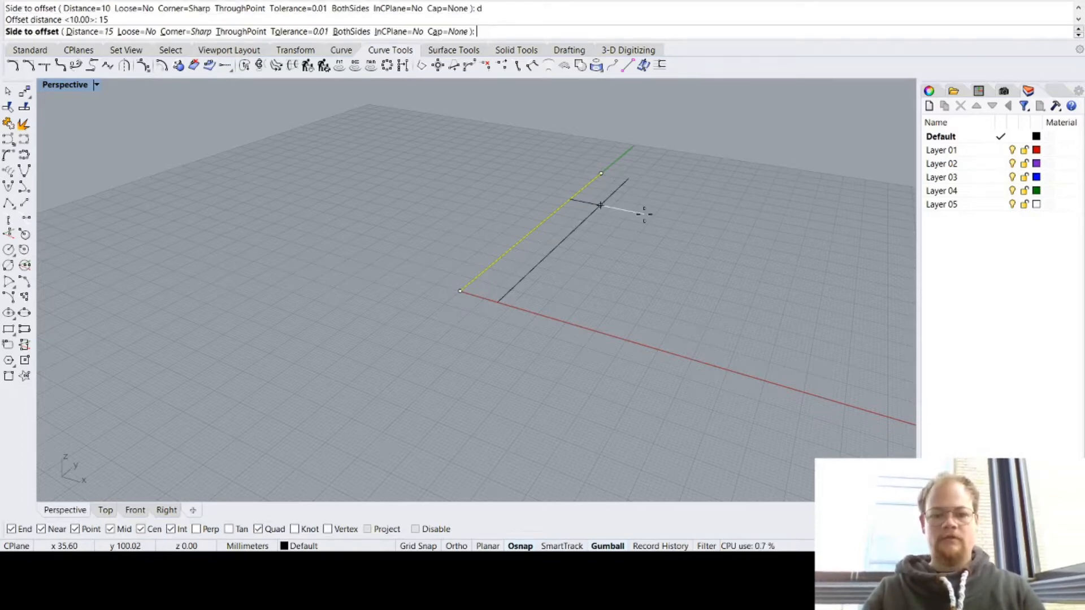
{"action": "type", "text": "b"}
{"action": "key", "text": "Return"}
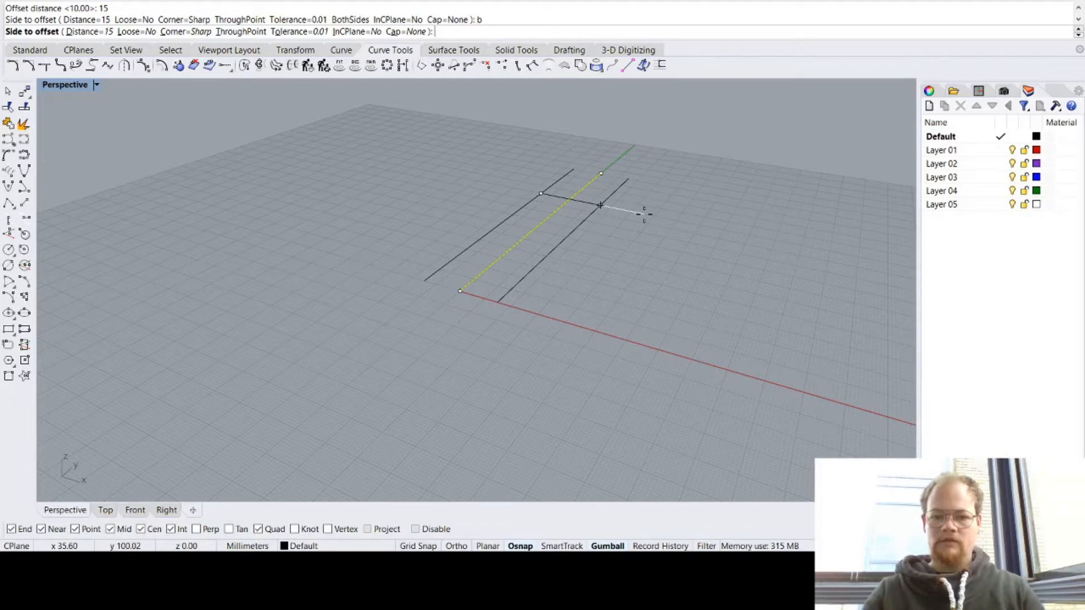
{"action": "left_click", "coordinate": [644, 213]}
{"action": "key", "text": "Escape"}
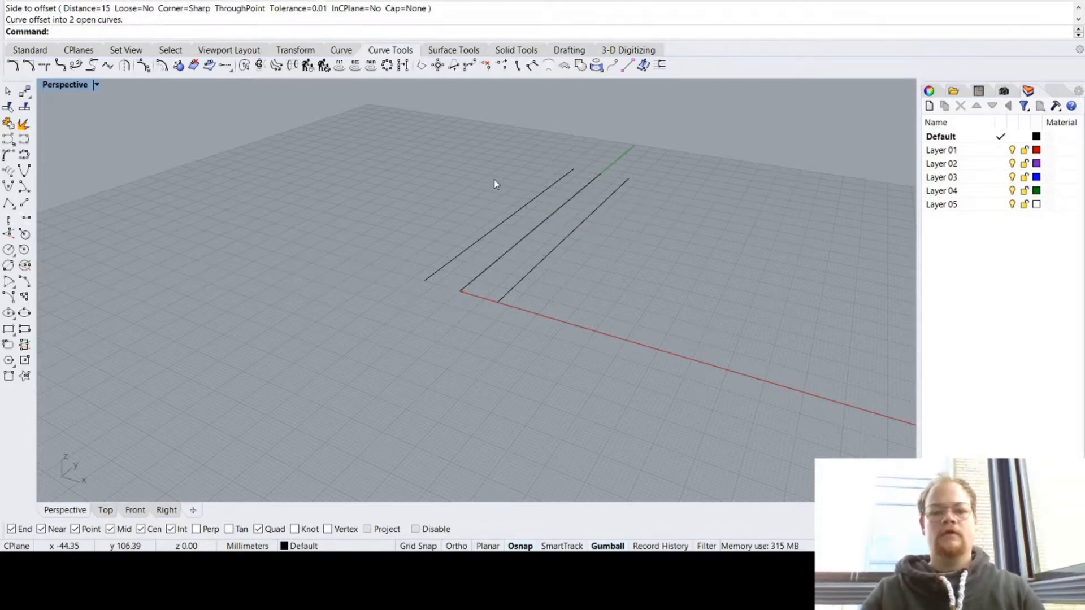
Step: Offset the outer line on the negative X side by 1 mm inward, toward the center line
{"action": "scroll", "coordinate": [495, 183], "scroll_direction": "up", "scroll_amount": 4}
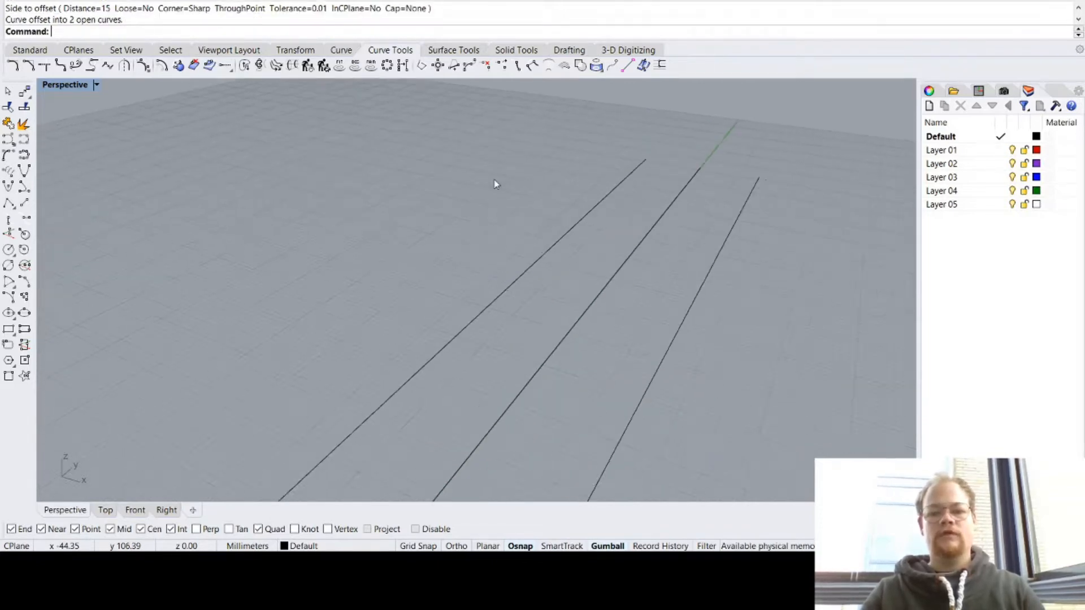
{"action": "left_click", "coordinate": [631, 185]}
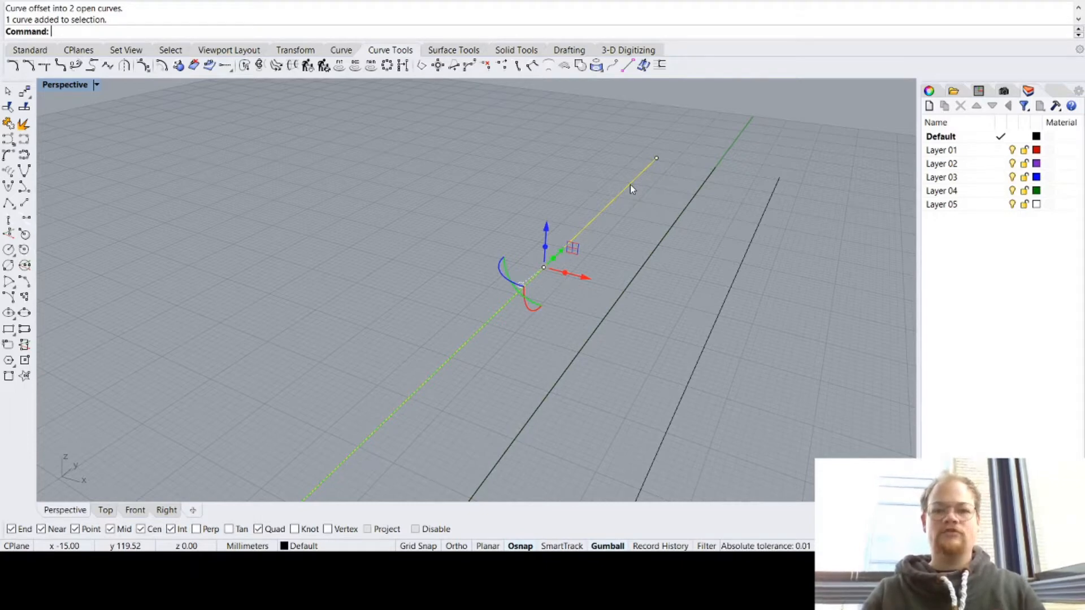
{"action": "type", "text": "Offset"}
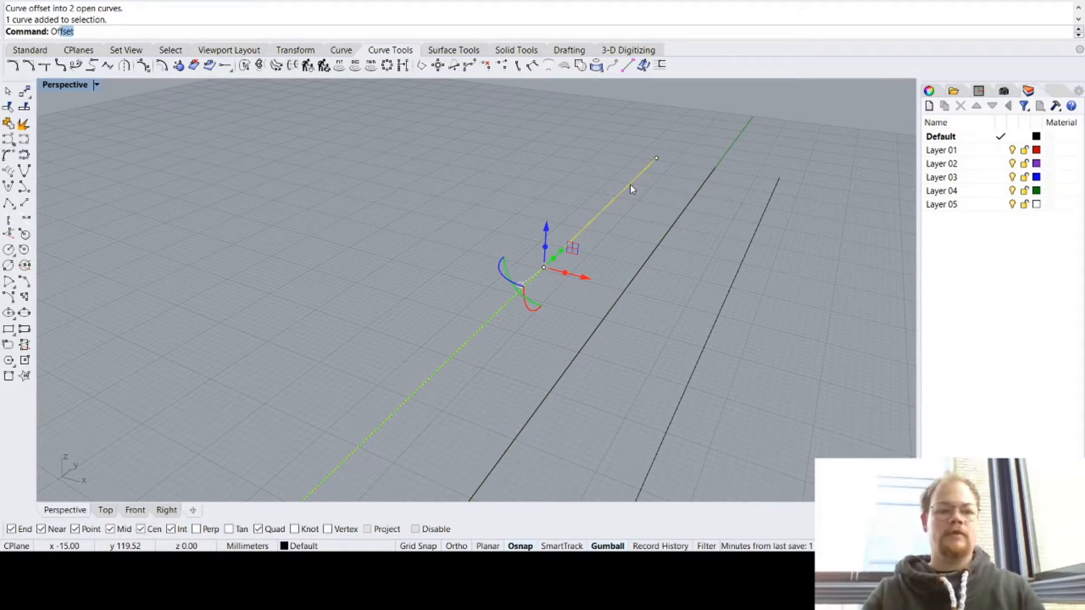
{"action": "key", "text": "Return"}
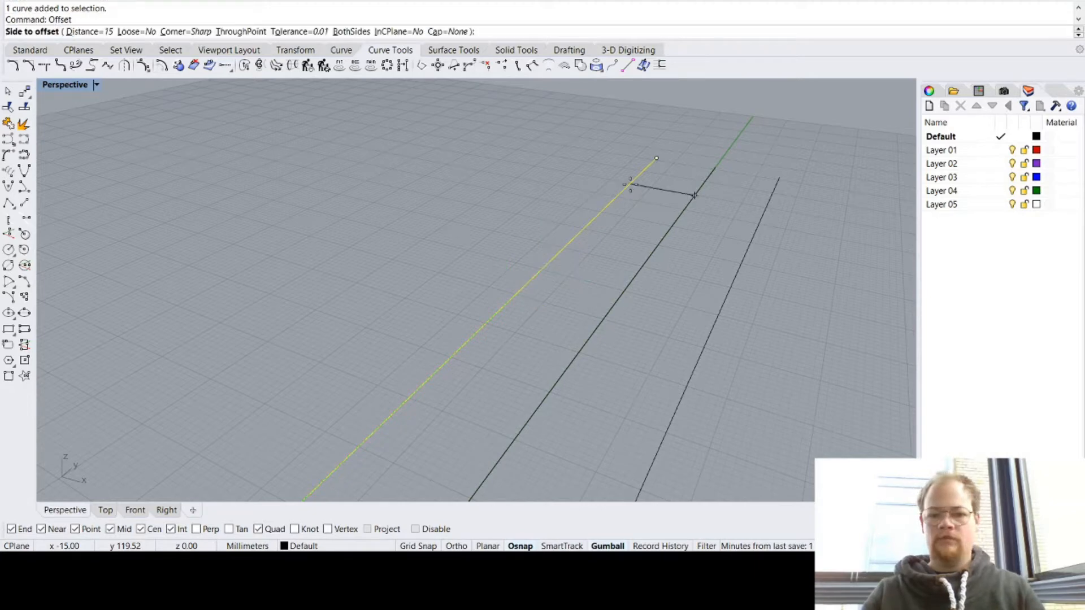
{"action": "type", "text": "d"}
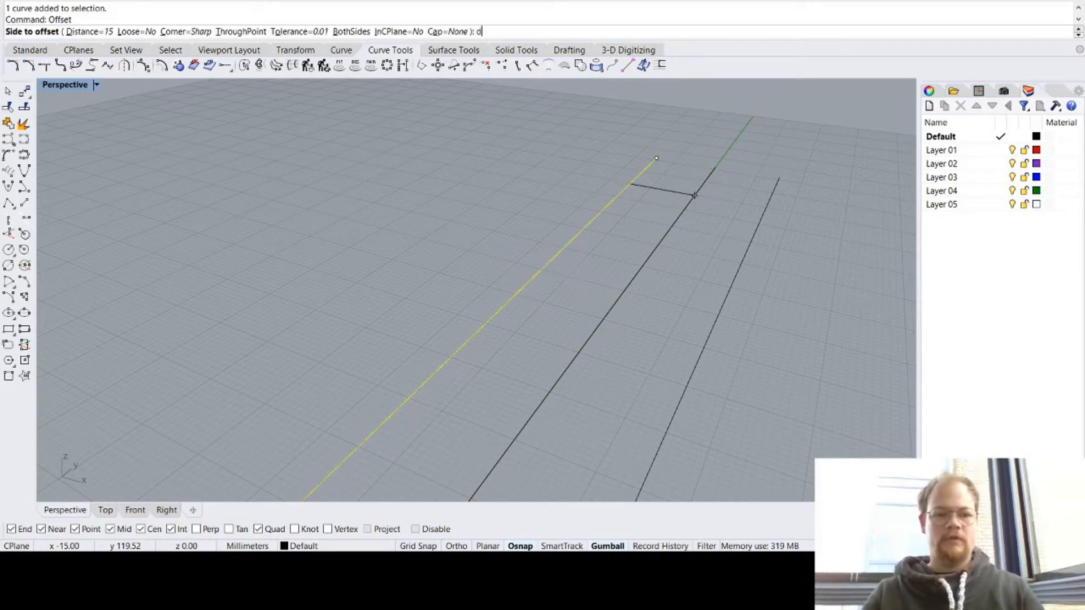
{"action": "key", "text": "Return"}
{"action": "type", "text": "1"}
{"action": "key", "text": "Return"}
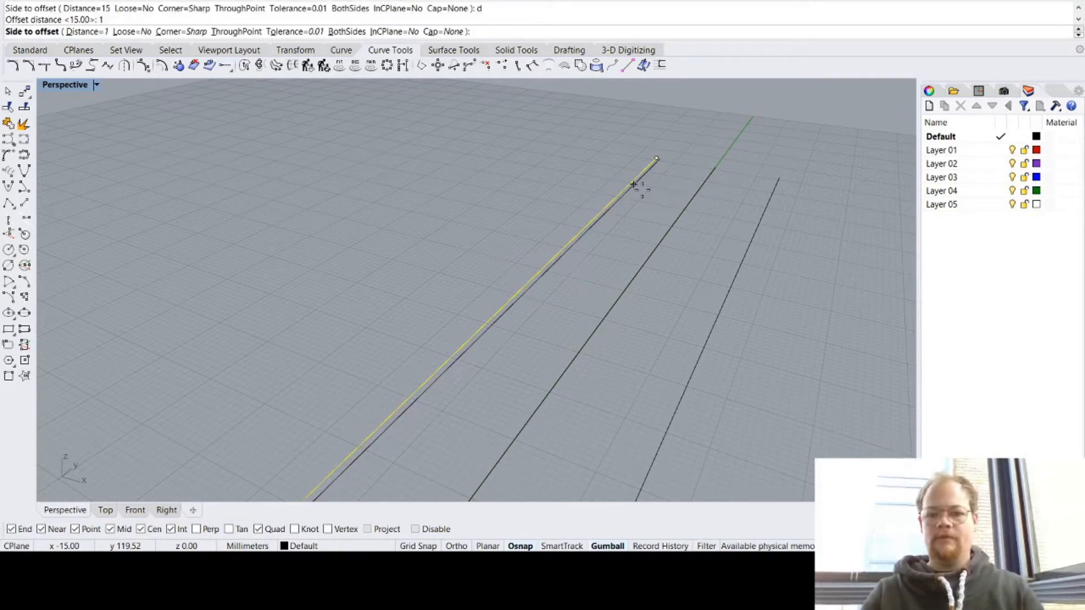
{"action": "left_click", "coordinate": [669, 197]}
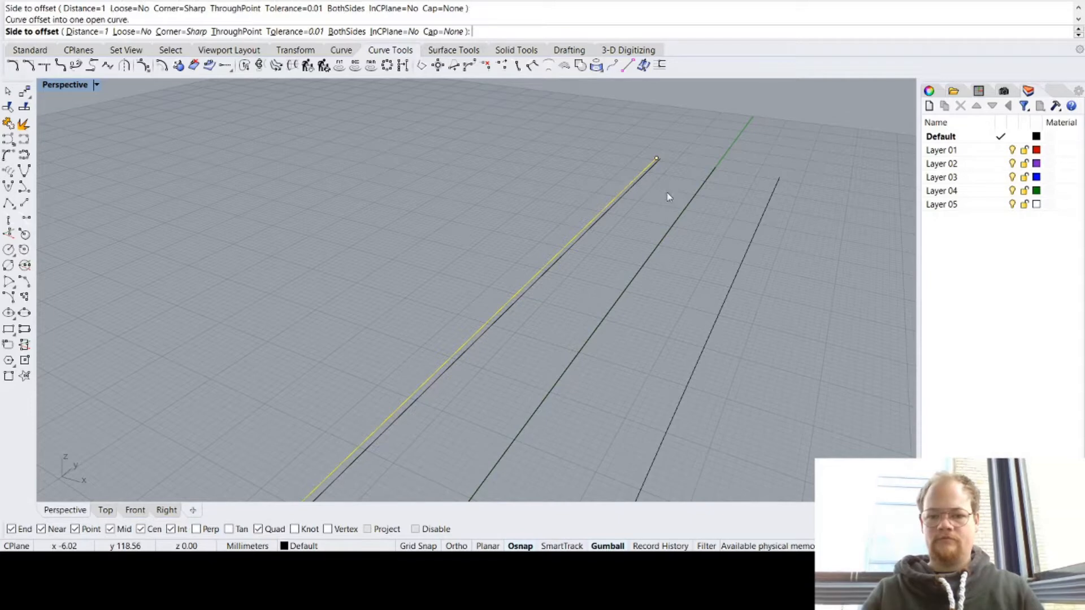
Step: Offset the outer line on the positive X side by 10 mm inward, toward the center line
{"action": "left_click", "coordinate": [760, 225]}
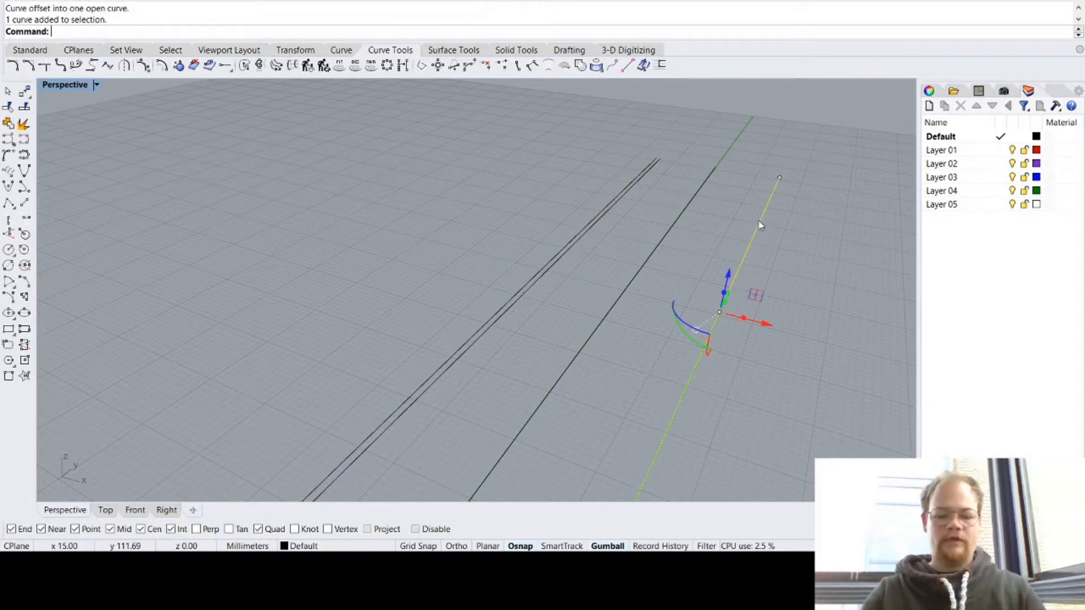
{"action": "type", "text": "offset"}
{"action": "key", "text": "Return"}
{"action": "type", "text": "d"}
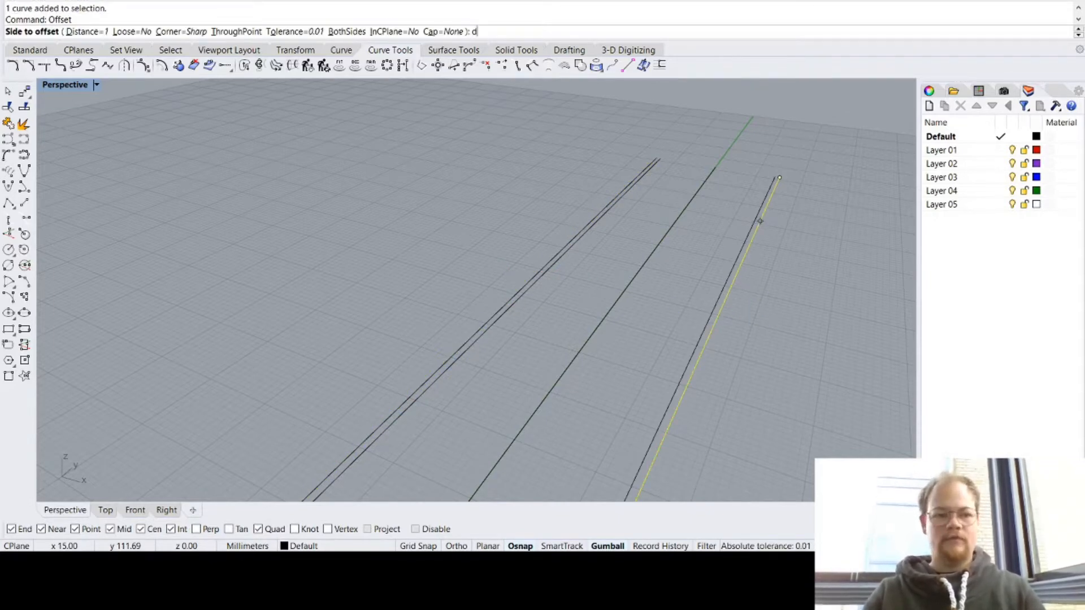
{"action": "key", "text": "Return"}
{"action": "type", "text": "10"}
{"action": "key", "text": "Return"}
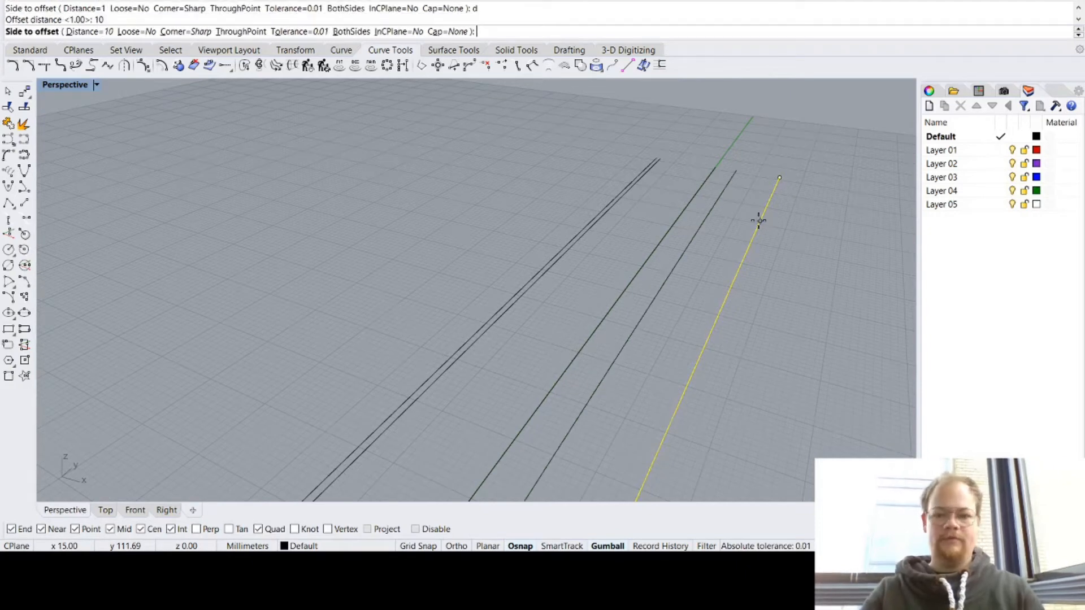
{"action": "left_click", "coordinate": [724, 212]}
{"action": "left_click", "coordinate": [765, 150]}
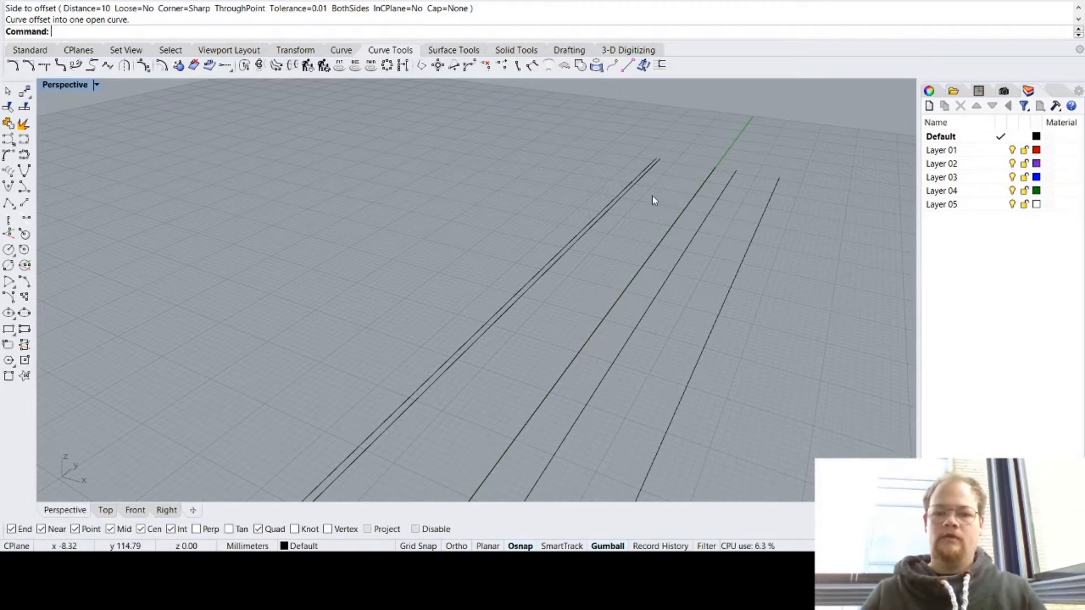
Step: Draw a line connecting the far endpoints of the two outermost lines, closing the far end of the outline
{"action": "right_click_drag", "start_coordinate": [652, 198], "coordinate": [696, 178]}
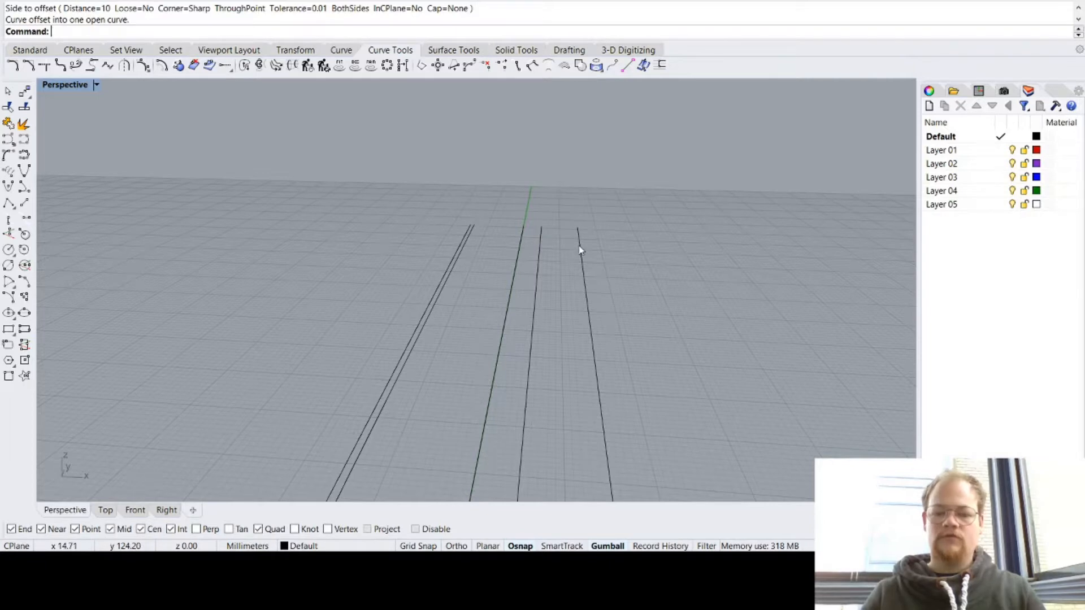
{"action": "right_click_drag", "start_coordinate": [578, 245], "coordinate": [548, 262]}
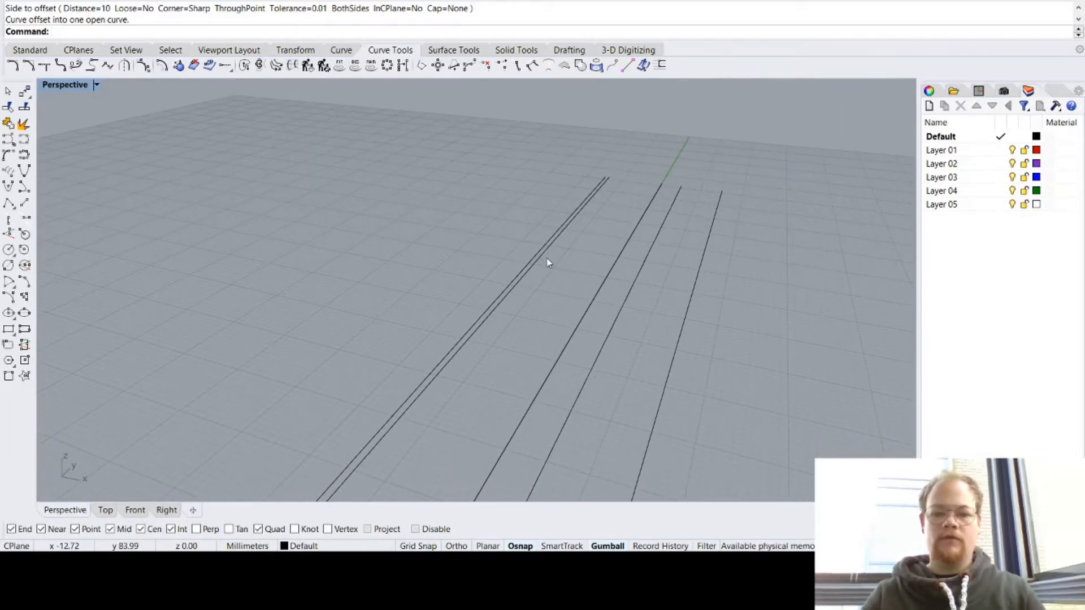
{"action": "scroll", "coordinate": [677, 174], "scroll_direction": "up", "scroll_amount": 3}
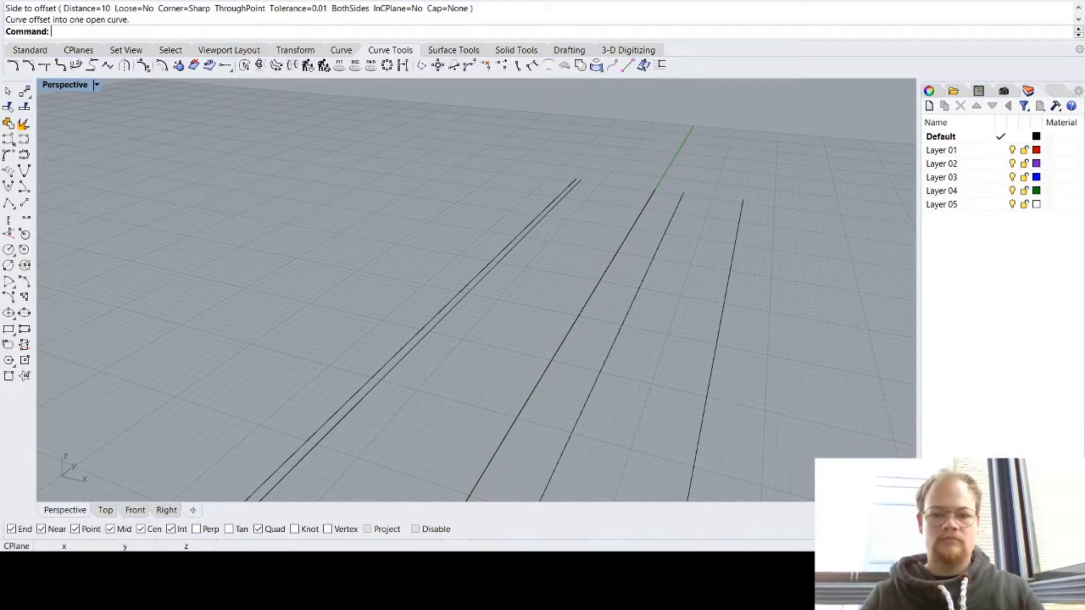
{"action": "scroll", "coordinate": [703, 129], "scroll_direction": "up", "scroll_amount": 6}
{"action": "scroll", "coordinate": [703, 133], "scroll_direction": "down", "scroll_amount": 6}
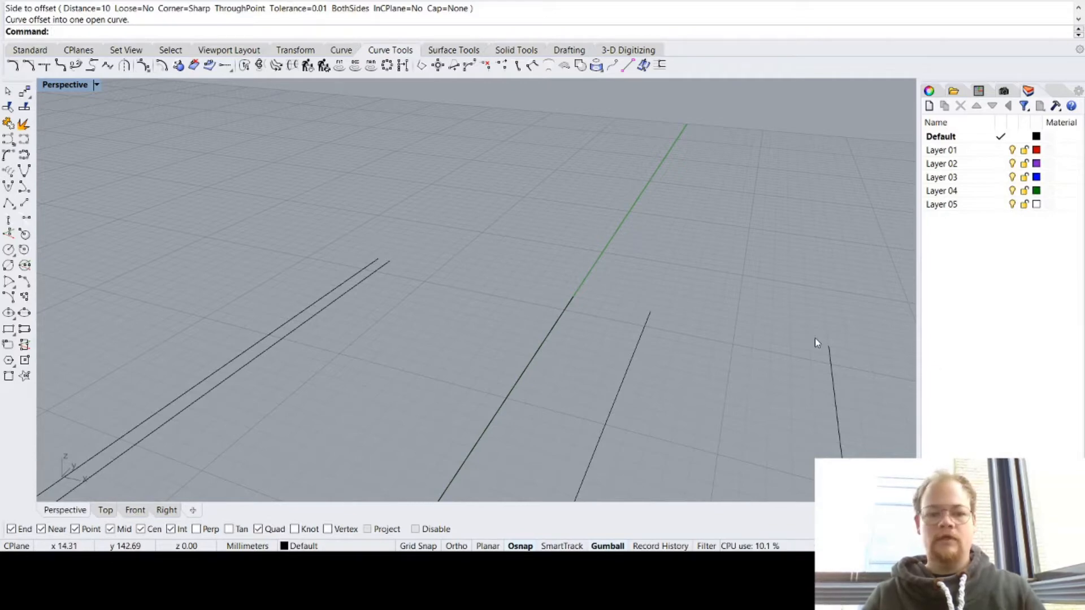
{"action": "scroll", "coordinate": [815, 338], "scroll_direction": "down", "scroll_amount": 5}
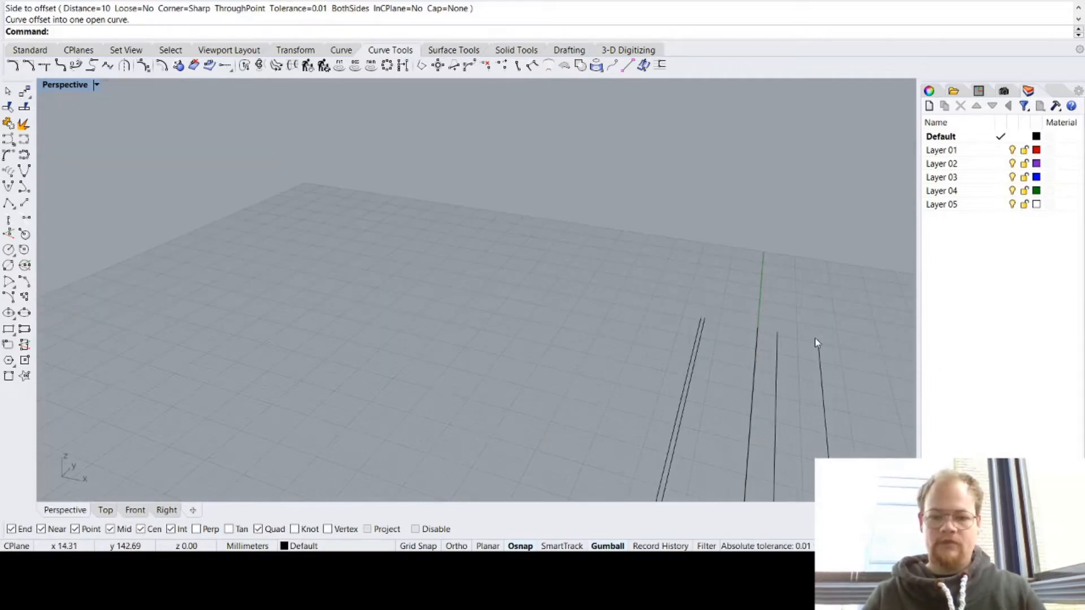
{"action": "scroll", "coordinate": [815, 338], "scroll_direction": "up", "scroll_amount": 4}
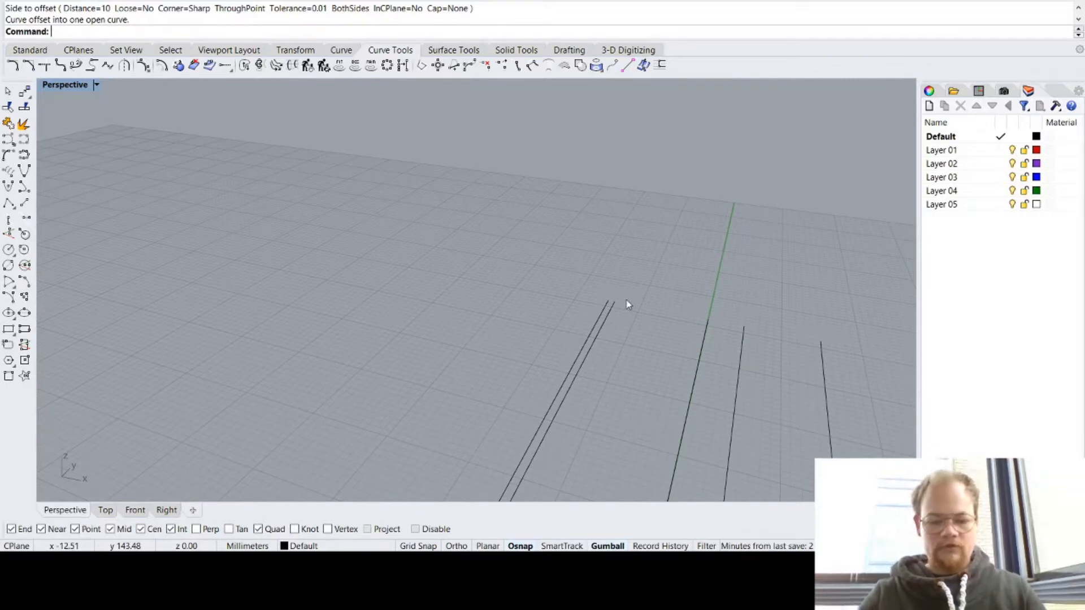
{"action": "type", "text": "Line"}
{"action": "key", "text": "Return"}
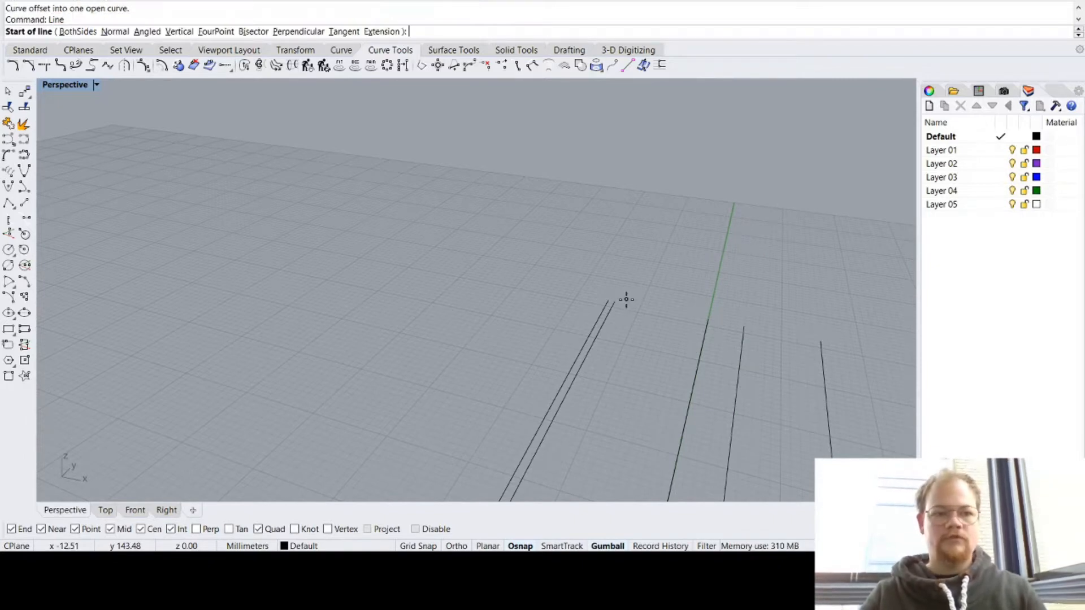
{"action": "left_click", "coordinate": [608, 301]}
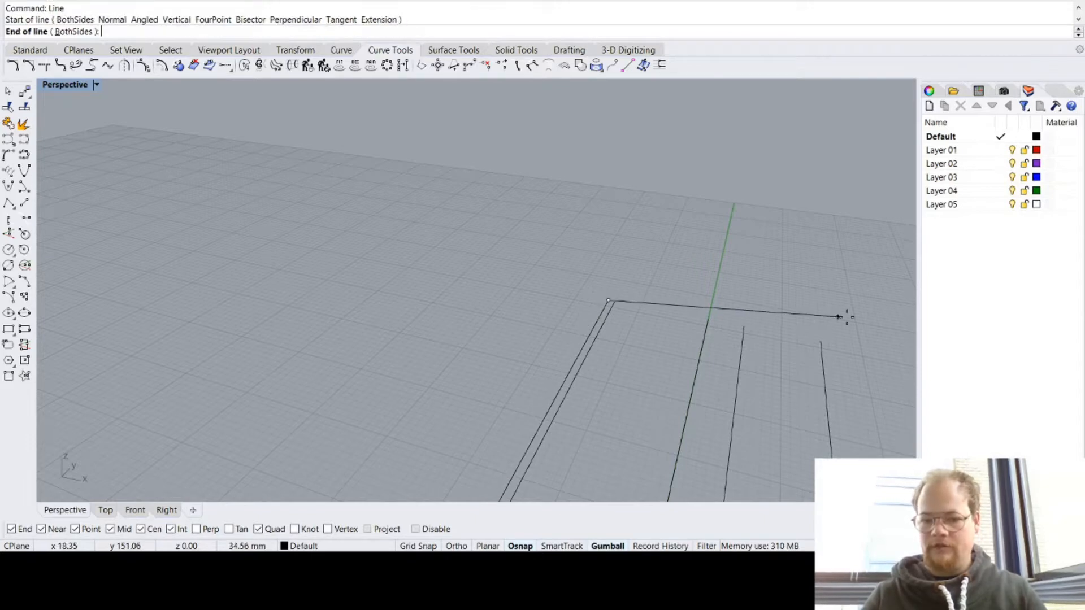
{"action": "left_click", "coordinate": [823, 341]}
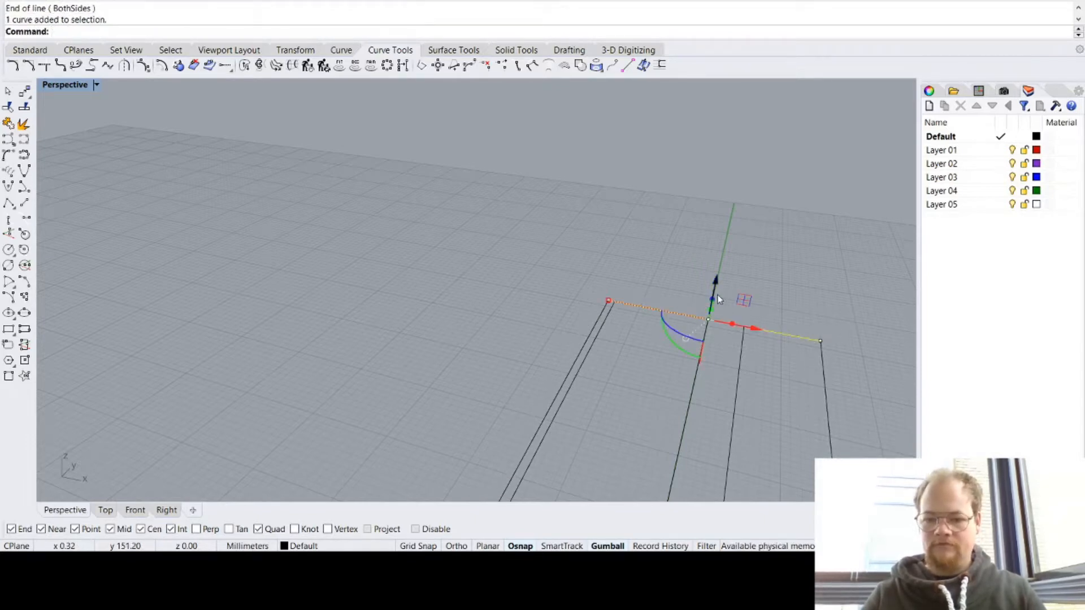
Step: In the Top view, move the closing line 15 mm along the Y axis toward the origin
{"action": "left_click", "coordinate": [105, 511]}
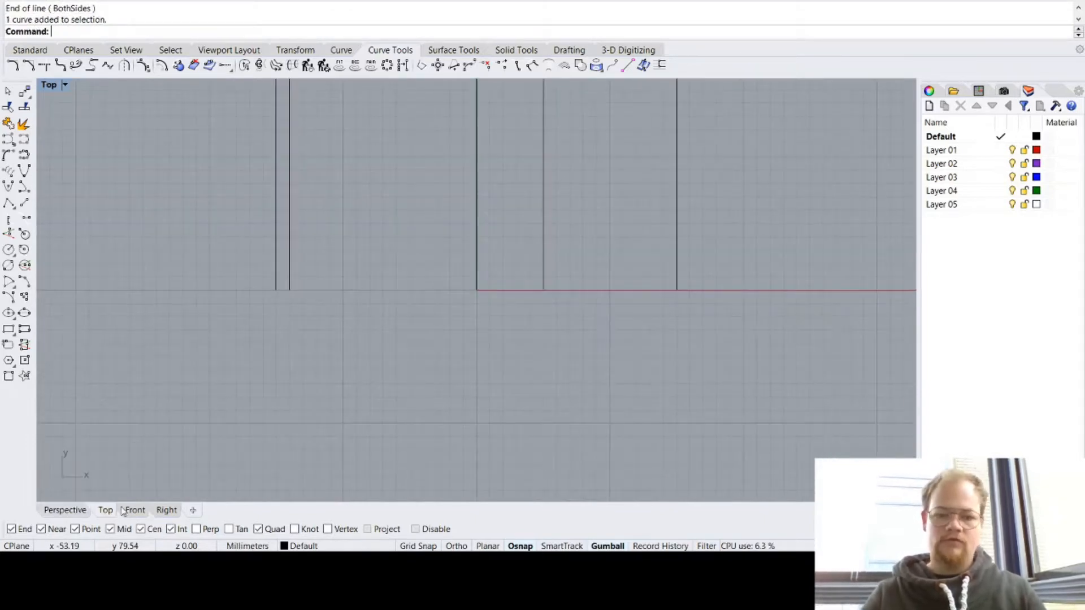
{"action": "scroll", "coordinate": [462, 300], "scroll_direction": "down", "scroll_amount": 5}
{"action": "scroll", "coordinate": [462, 300], "scroll_direction": "down", "scroll_amount": 3}
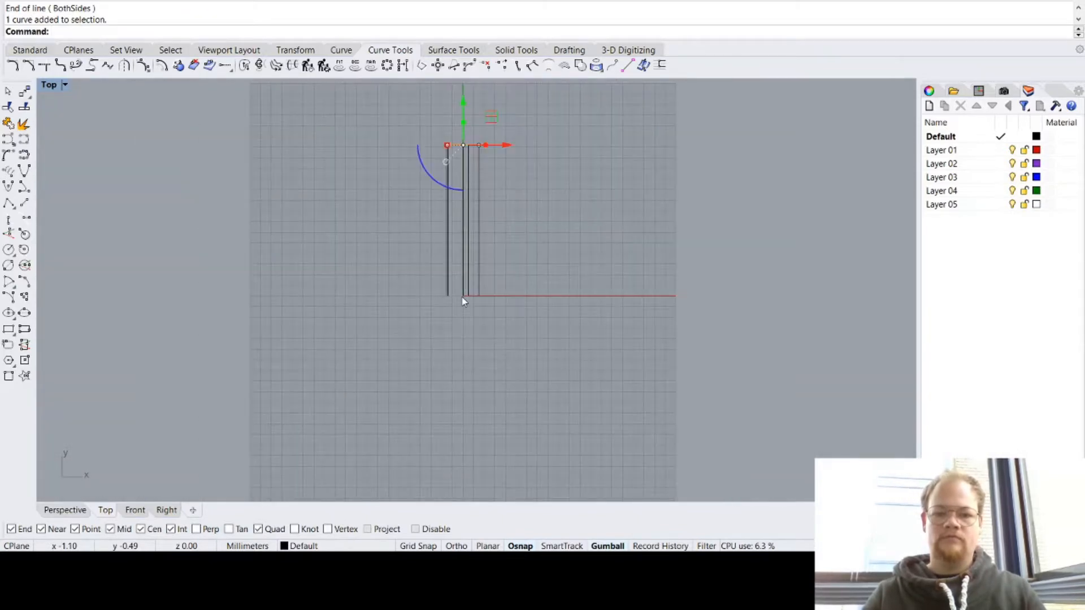
{"action": "scroll", "coordinate": [467, 121], "scroll_direction": "up", "scroll_amount": 5}
{"action": "scroll", "coordinate": [467, 121], "scroll_direction": "up", "scroll_amount": 2}
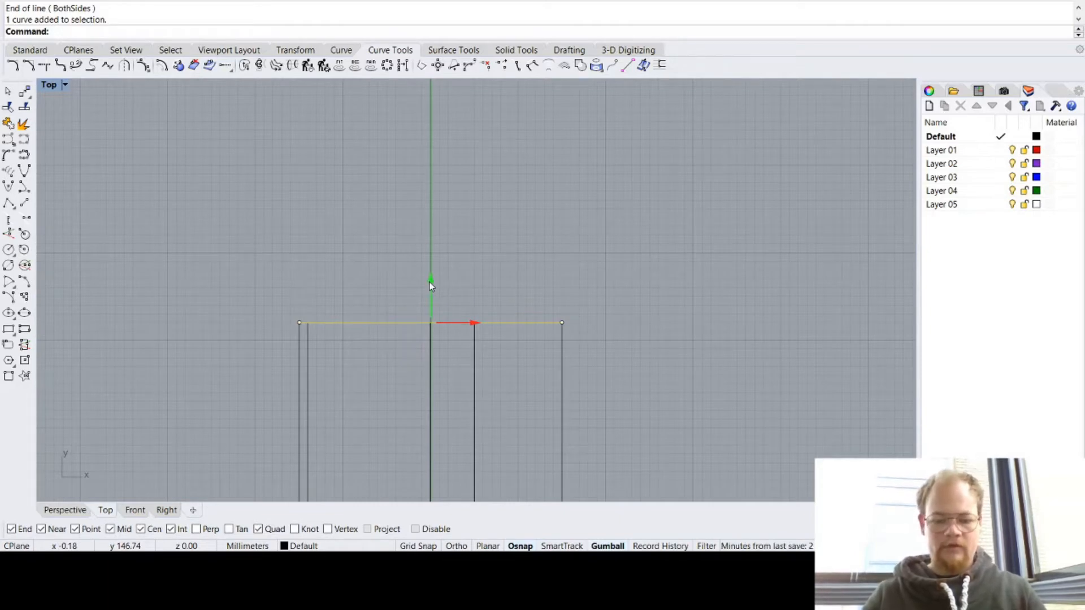
{"action": "left_click_drag", "start_coordinate": [431, 280], "coordinate": [431, 410]}
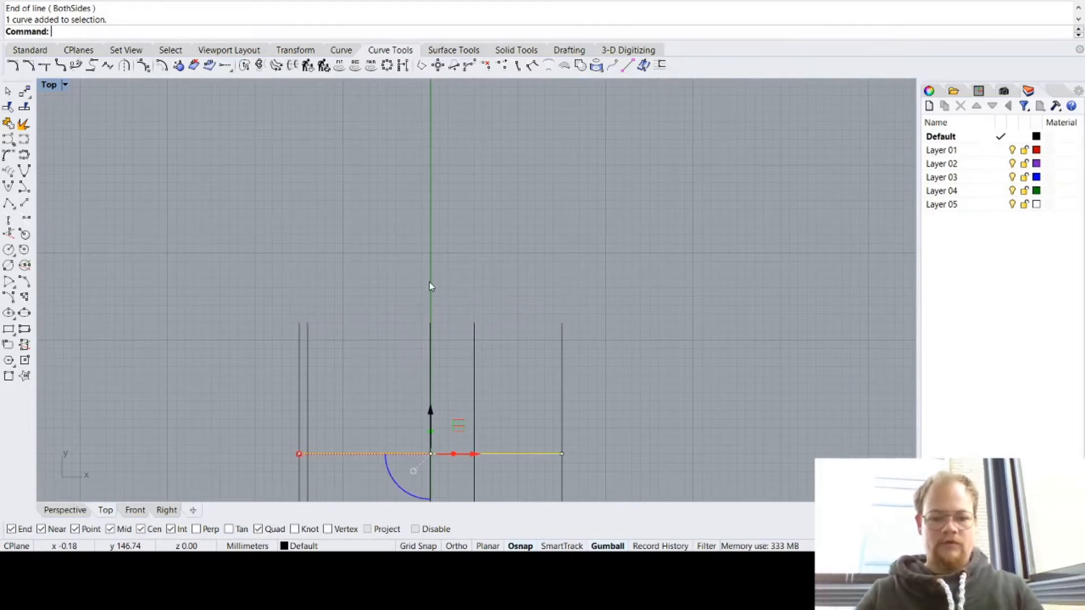
{"action": "left_click", "coordinate": [657, 326]}
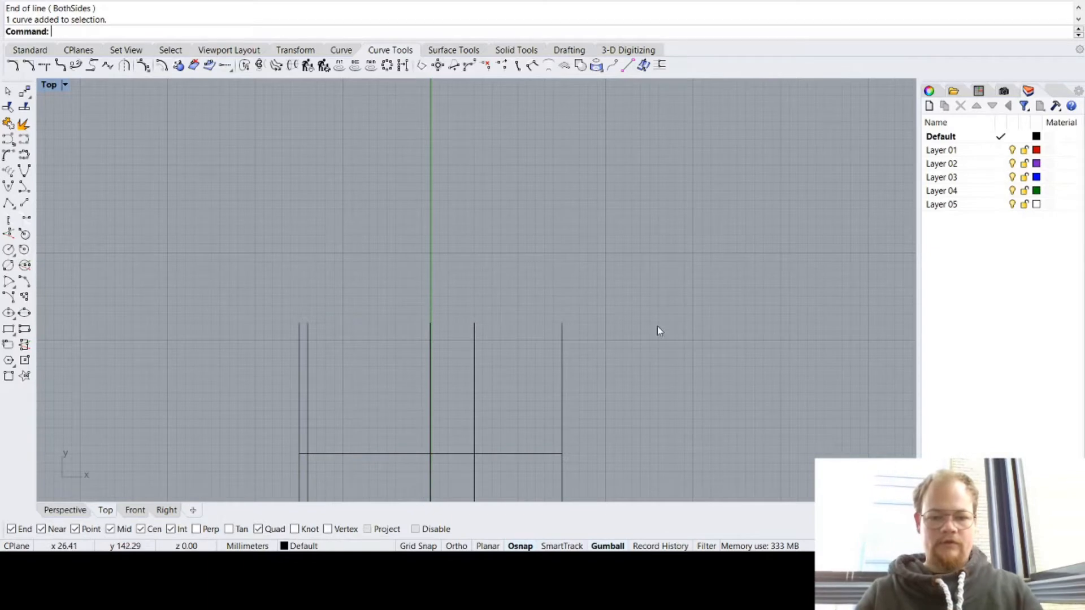
Step: Split the two outermost lines and the two inner offset lines where the cross line intersects them, leaving the center line whole
{"action": "left_click", "coordinate": [301, 398]}
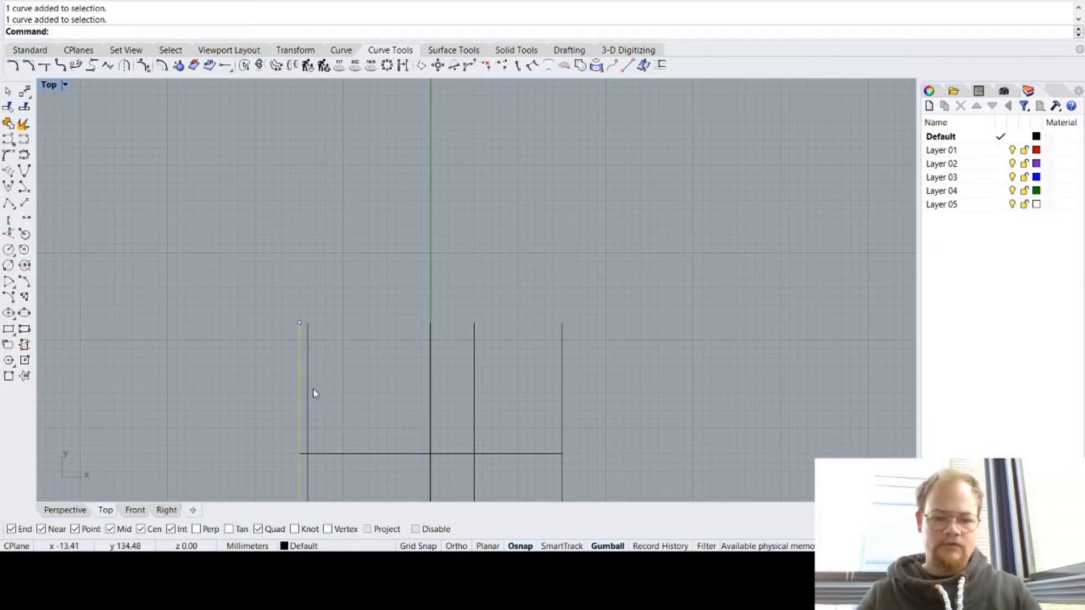
{"action": "left_click", "coordinate": [308, 394], "text": "shift"}
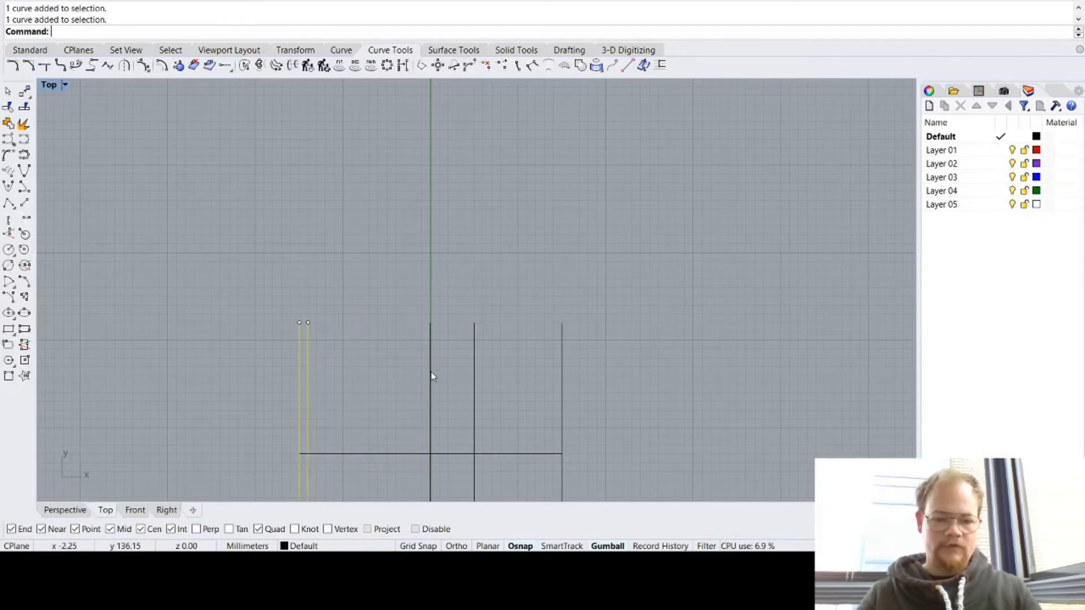
{"action": "left_click", "coordinate": [474, 359], "text": "shift"}
{"action": "left_click", "coordinate": [561, 354], "text": "shift"}
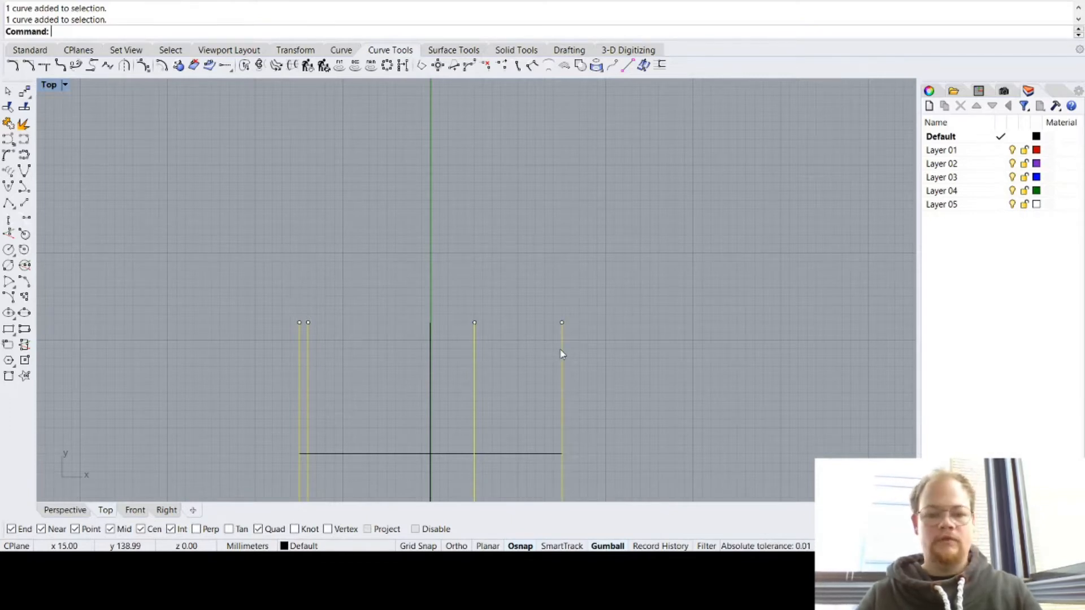
{"action": "type", "text": "Split"}
{"action": "key", "text": "Return"}
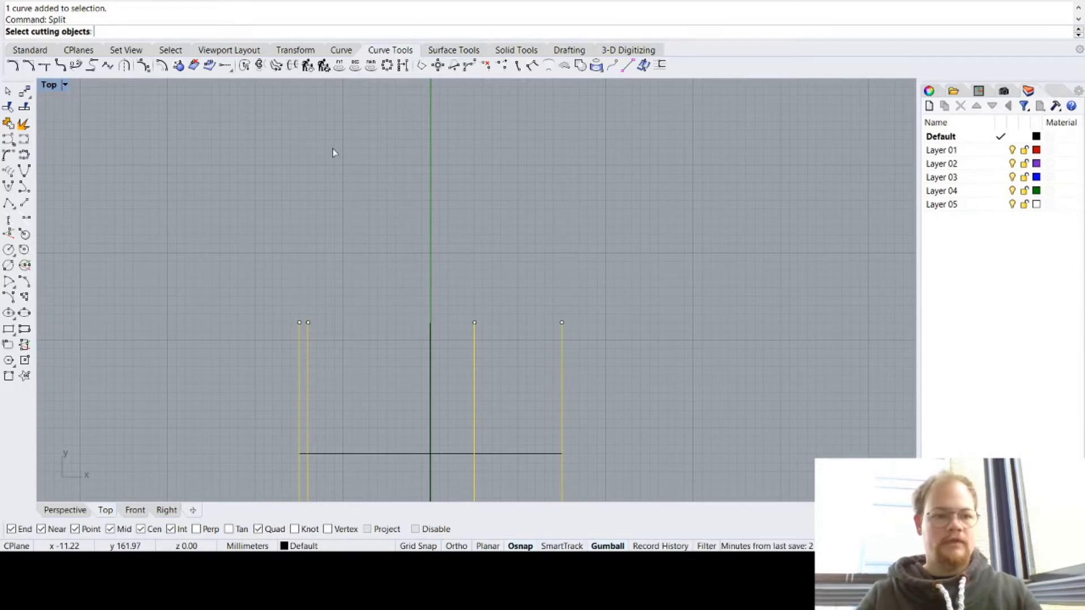
{"action": "left_click", "coordinate": [377, 453]}
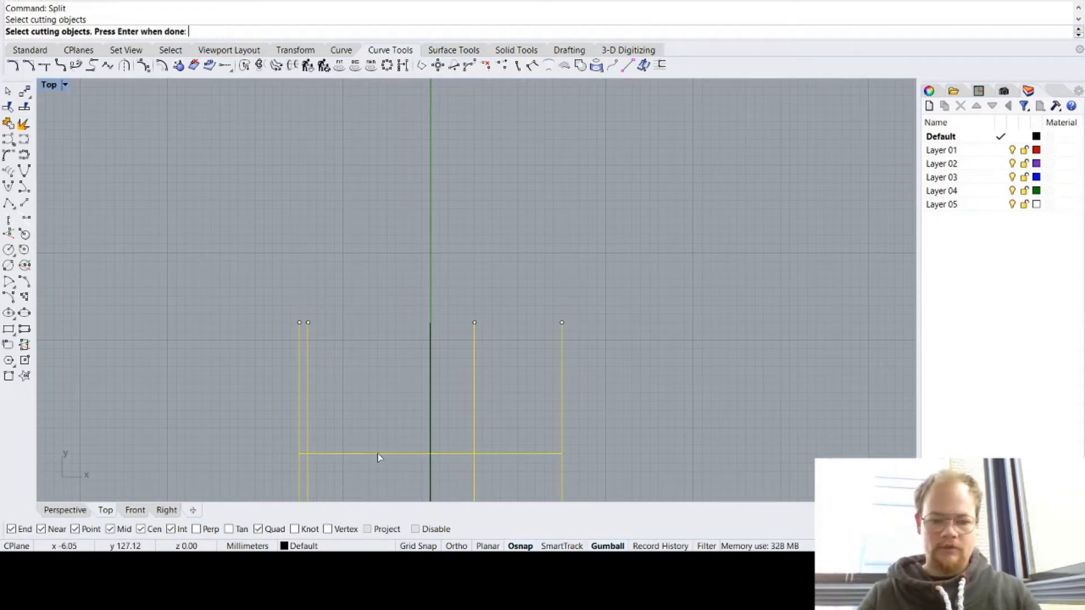
{"action": "key", "text": "Return"}
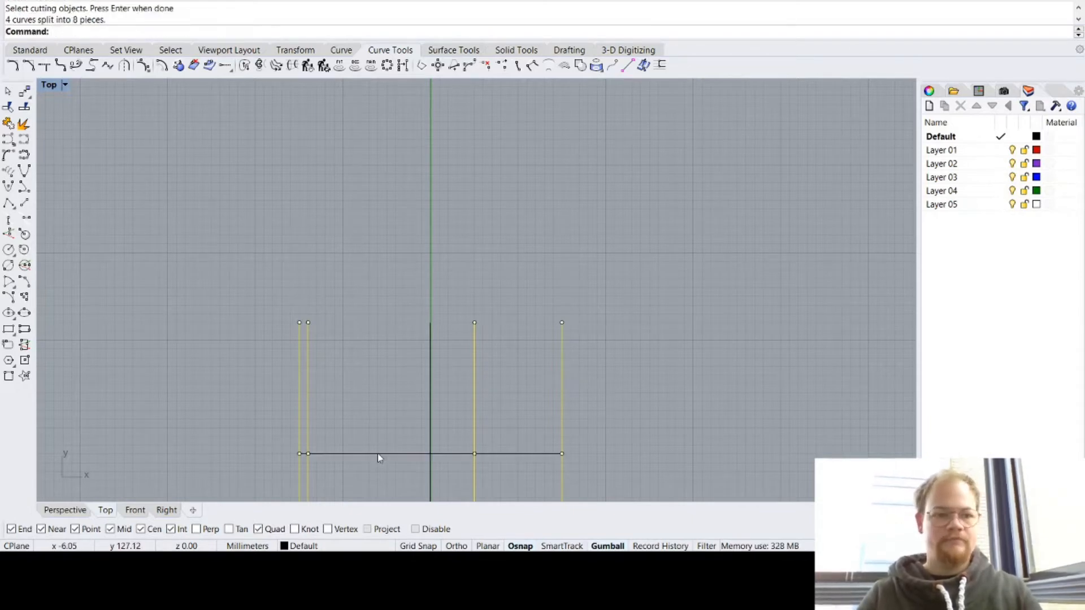
{"action": "left_click", "coordinate": [688, 388]}
Step: Delete the short pieces of the four split lines that extend beyond the cross line, keeping the cross line
{"action": "scroll", "coordinate": [578, 502], "scroll_direction": "down", "scroll_amount": 5}
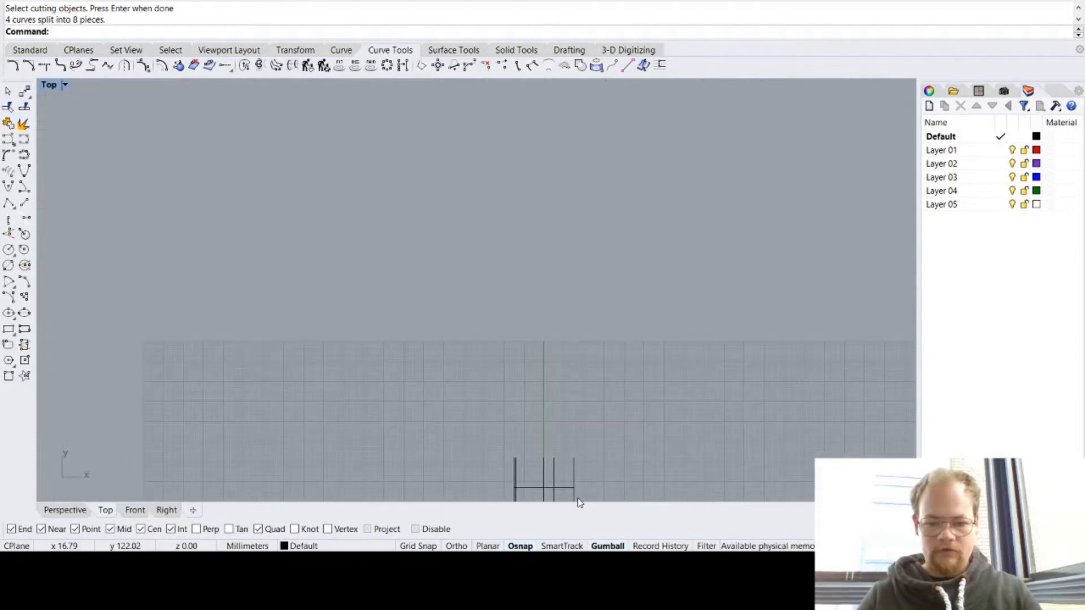
{"action": "key", "text": "ctrl+shift+e"}
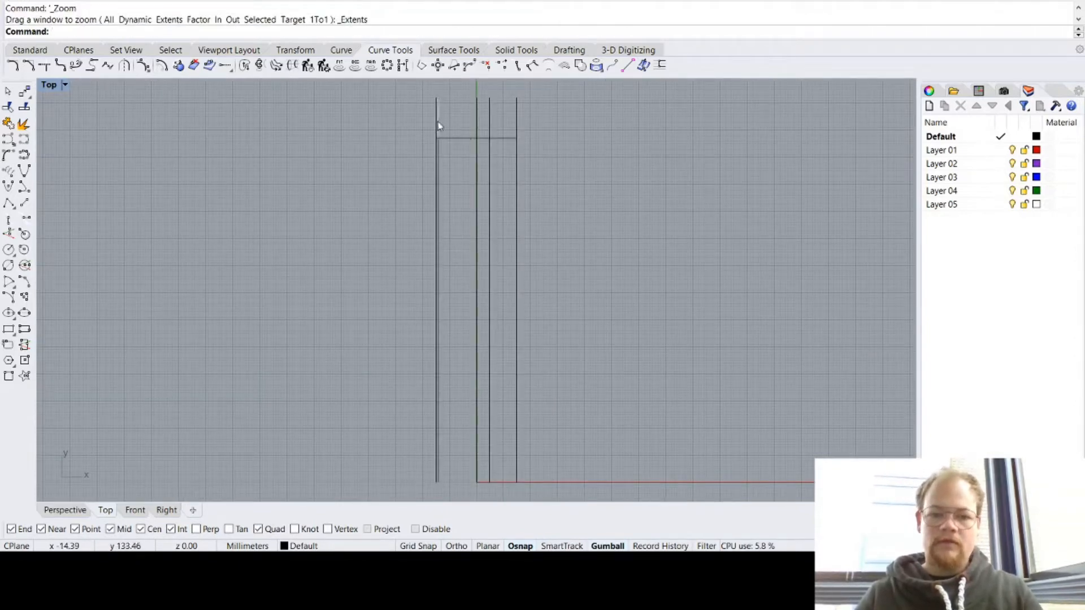
{"action": "left_click", "coordinate": [439, 152]}
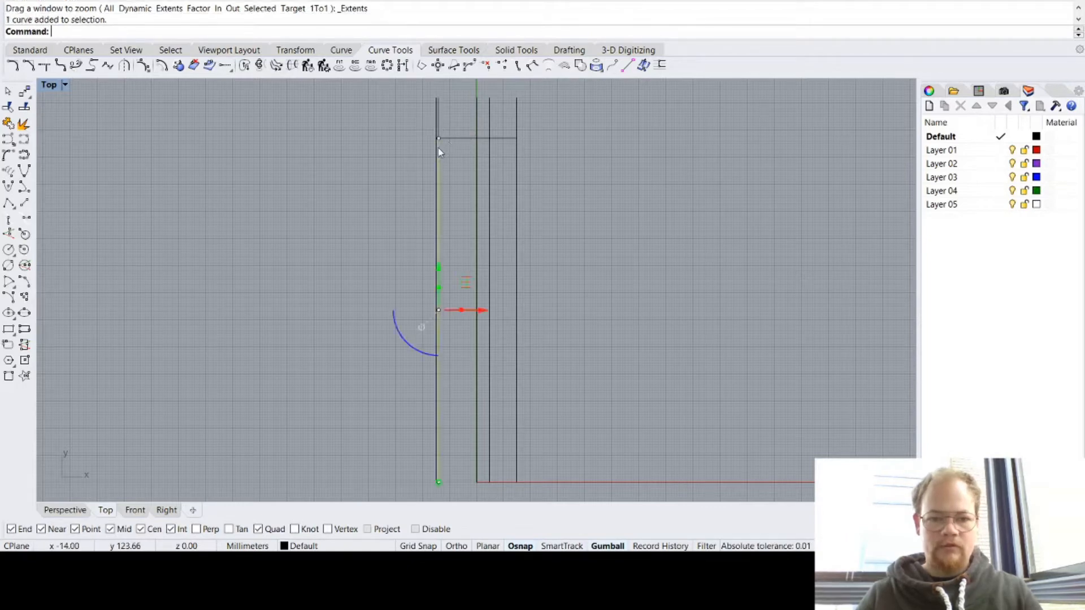
{"action": "left_click", "coordinate": [418, 151]}
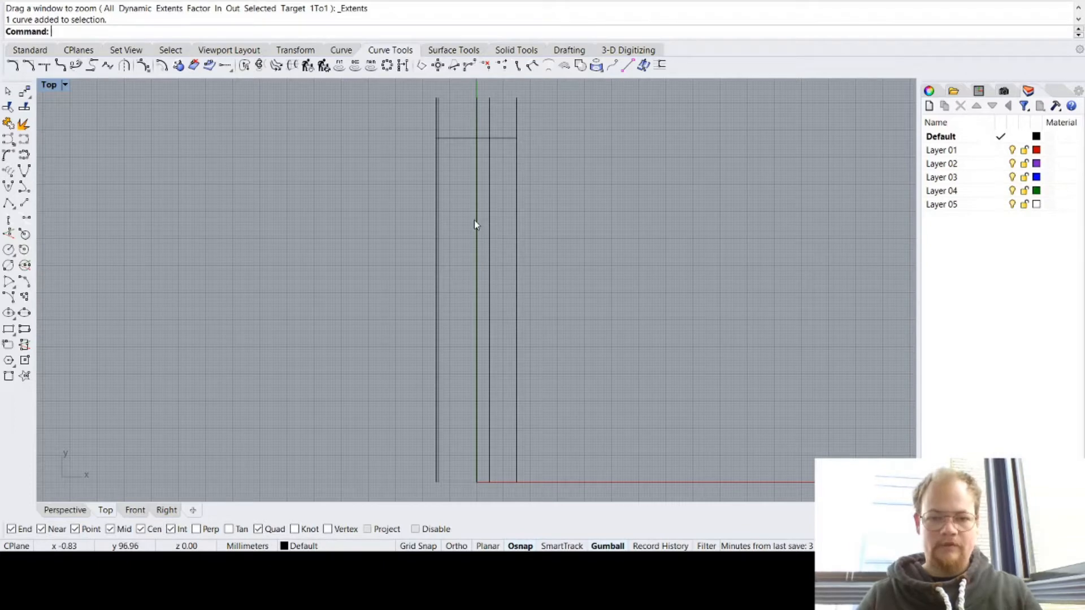
{"action": "left_click", "coordinate": [437, 118]}
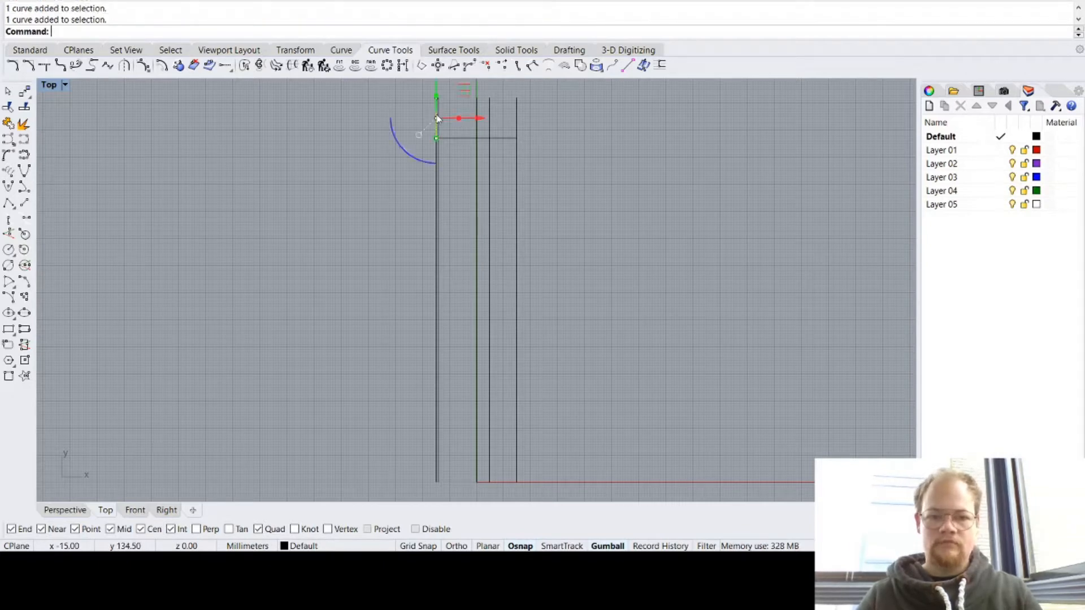
{"action": "key", "text": "Delete"}
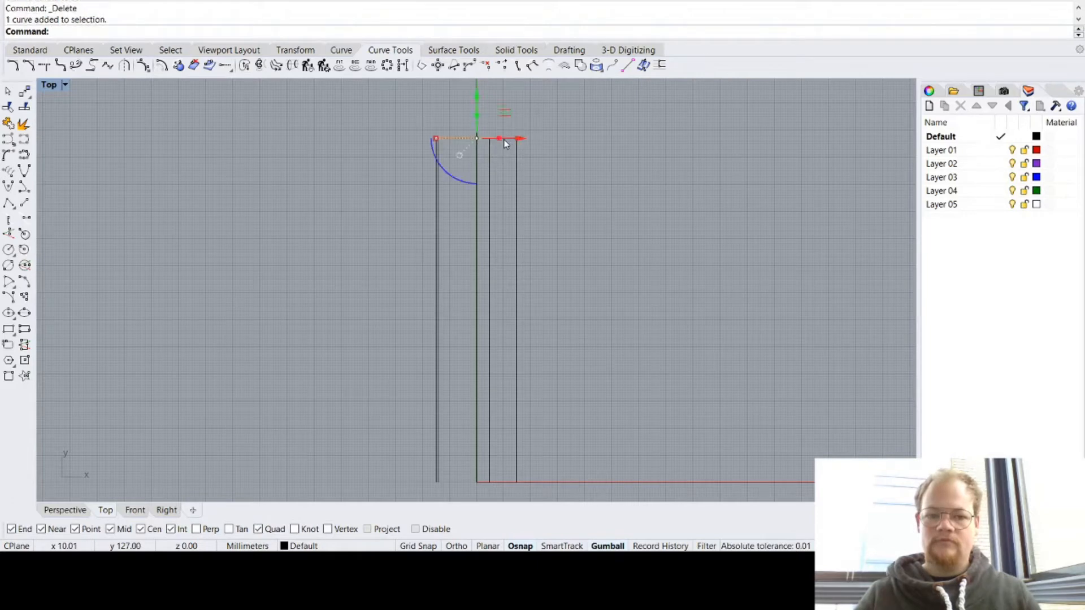
{"action": "key", "text": "Delete"}
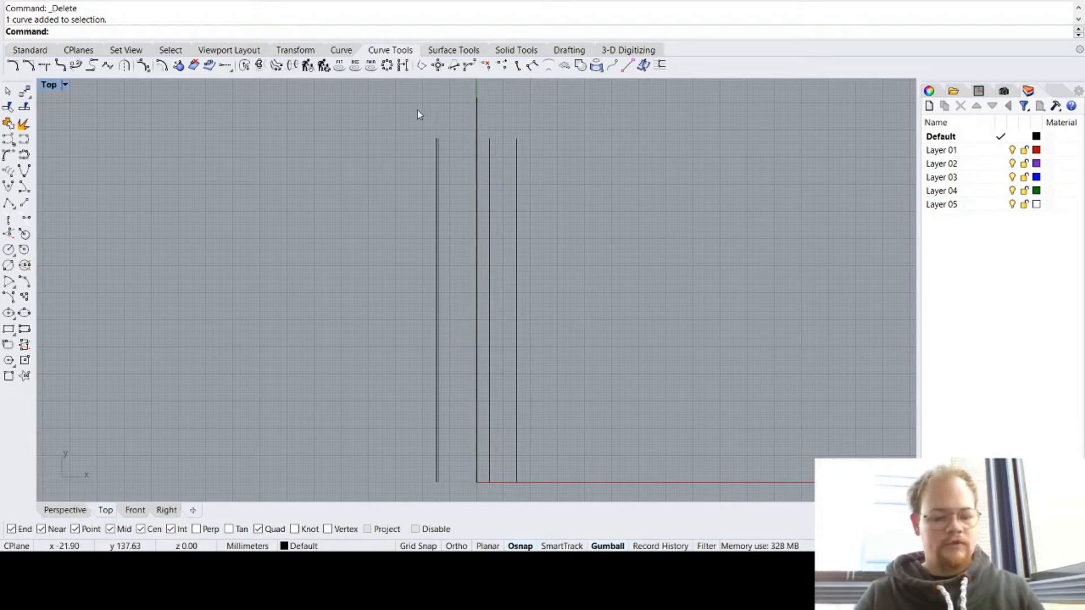
{"action": "key", "text": "ctrl+z"}
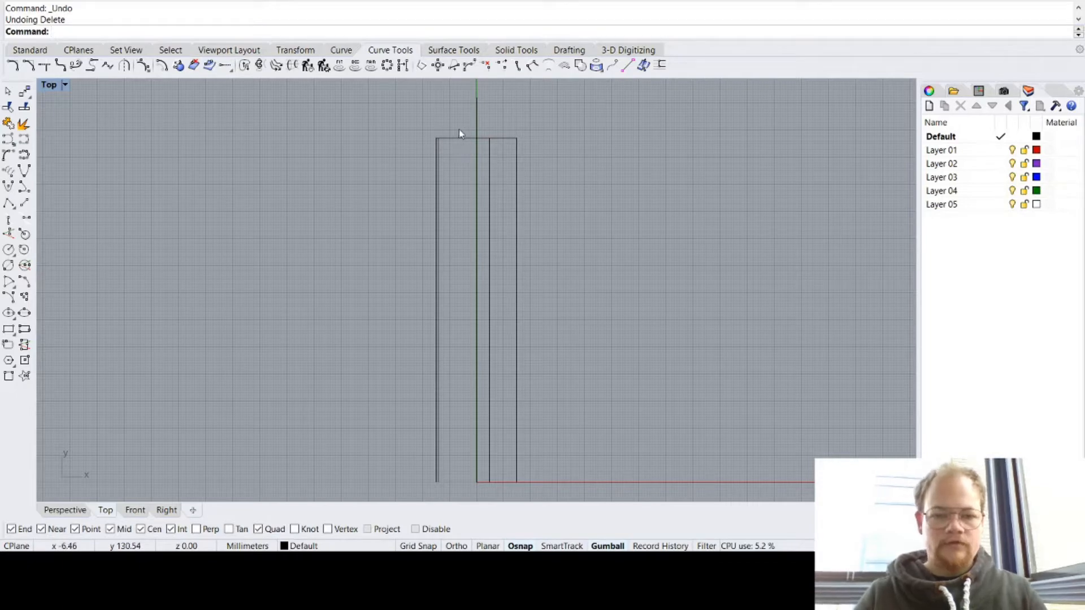
Step: Connect the far ends of the two outermost lines with an arc blend, with Trim and Join set to Yes
{"action": "scroll", "coordinate": [458, 131], "scroll_direction": "up", "scroll_amount": 6}
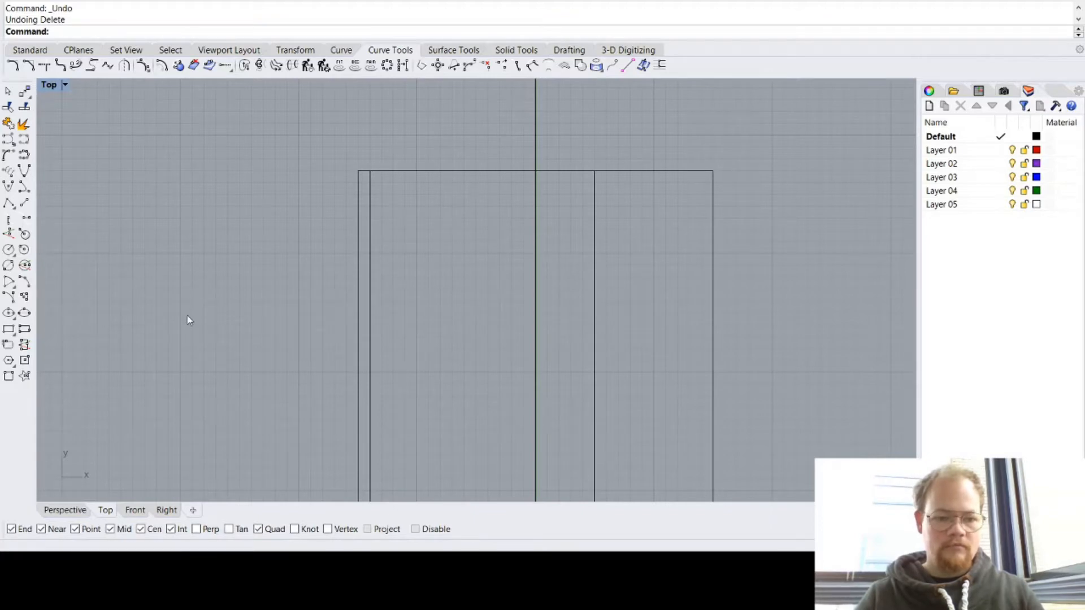
{"action": "left_click", "coordinate": [236, 335]}
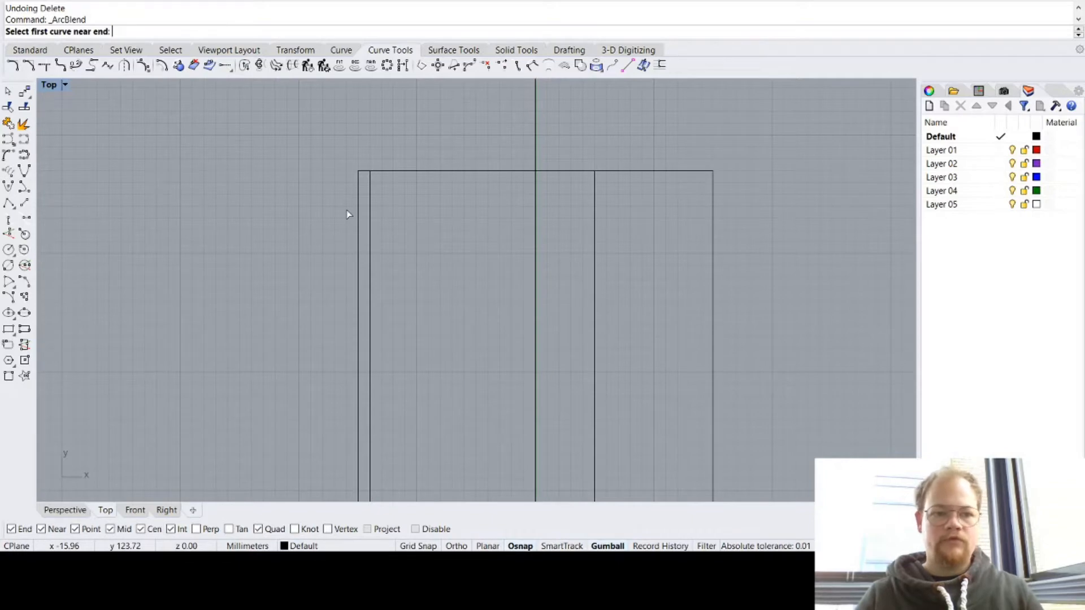
{"action": "left_click", "coordinate": [358, 179]}
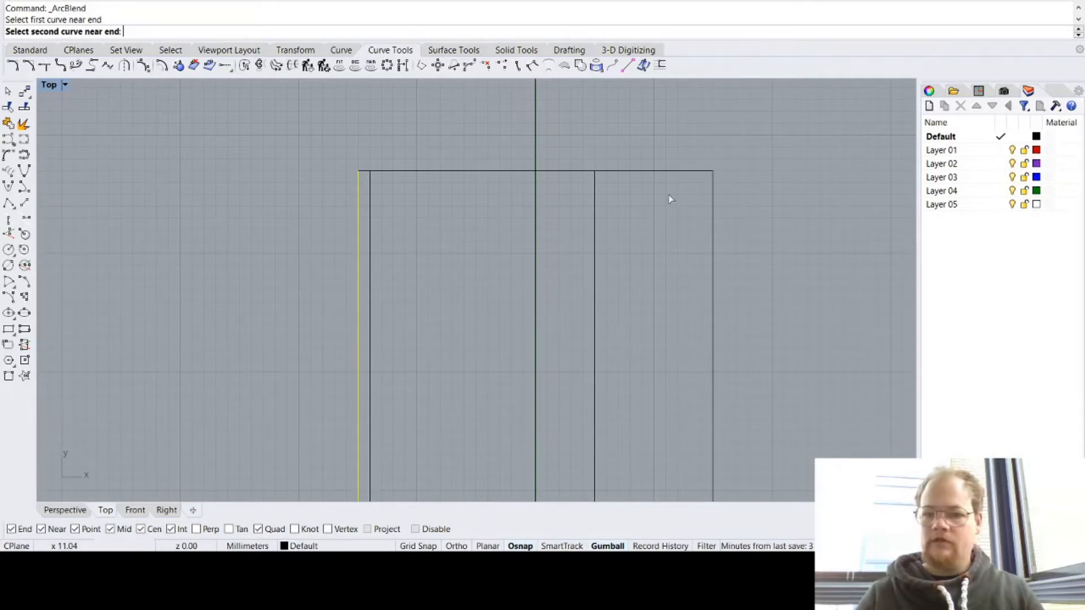
{"action": "left_click", "coordinate": [713, 175]}
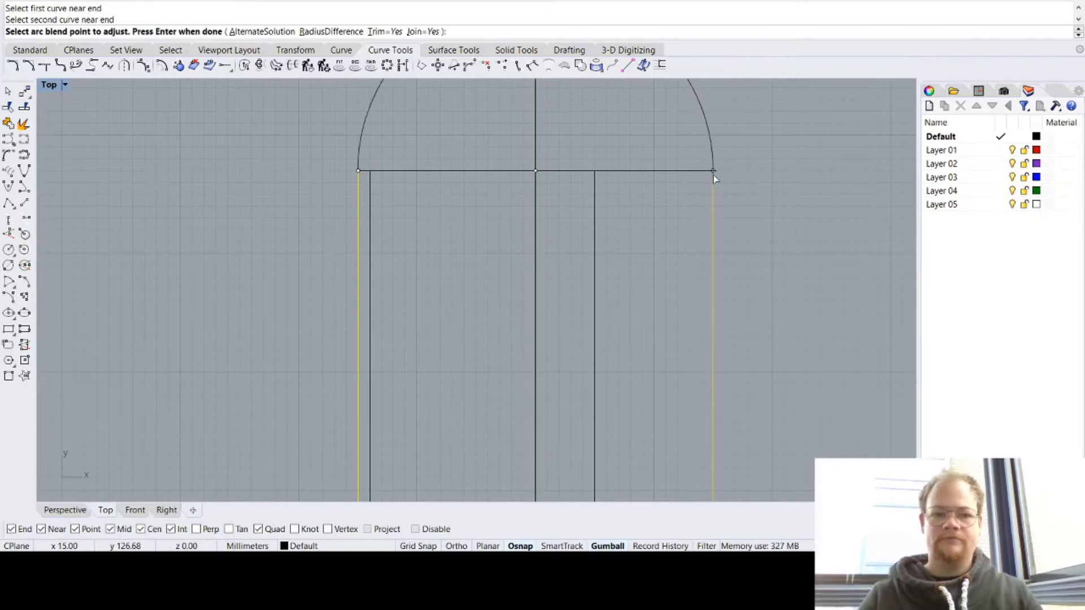
{"action": "key", "text": "Return"}
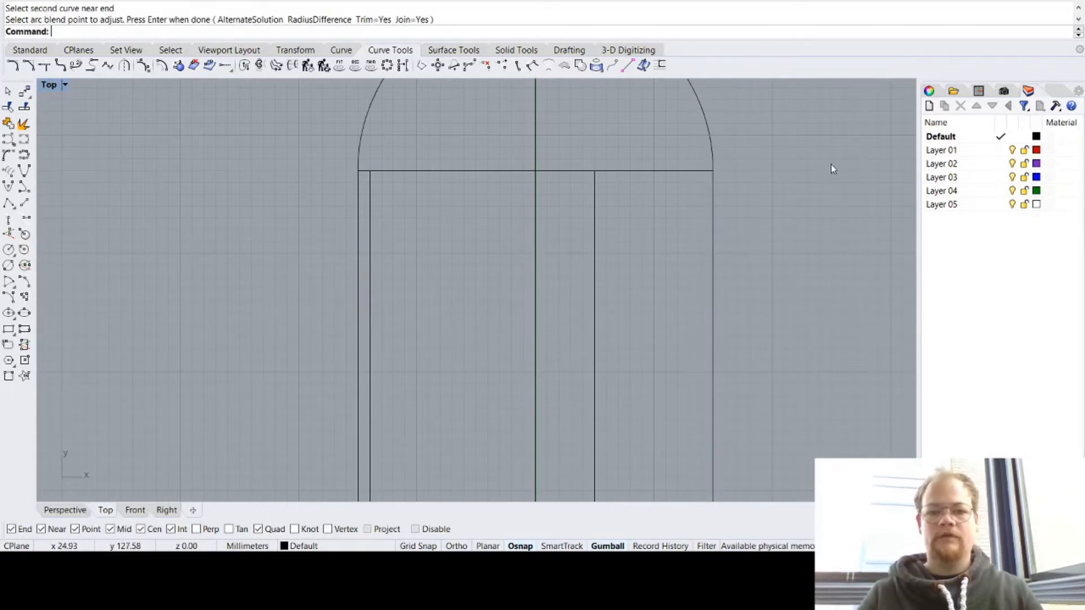
Step: Connect the far ends of the two inner offset lines with an arc blend, with Trim and Join set to Yes
{"action": "scroll", "coordinate": [831, 164], "scroll_direction": "down", "scroll_amount": 3}
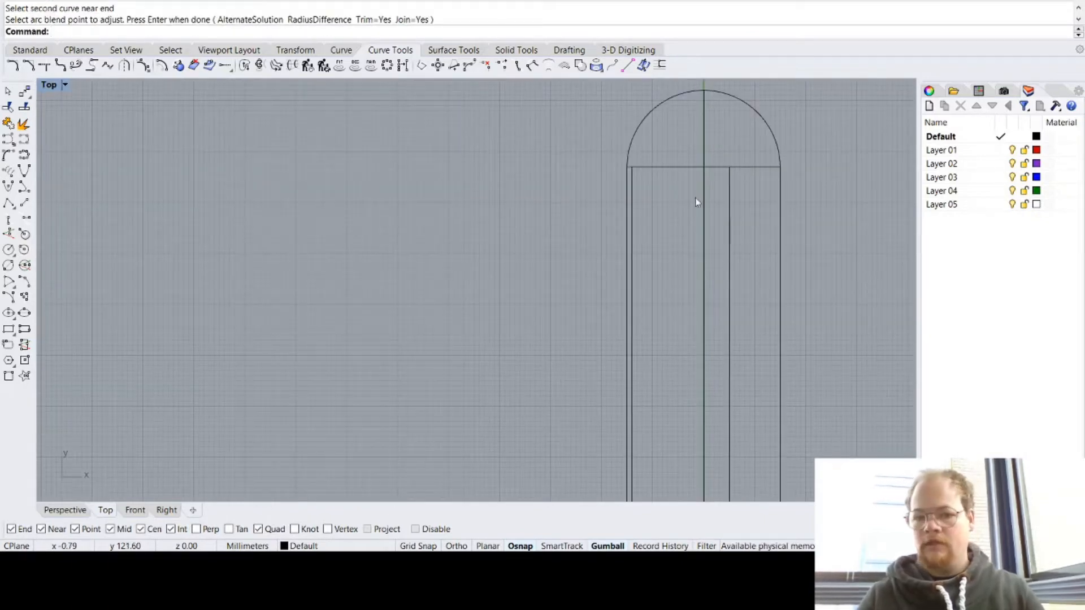
{"action": "left_click", "coordinate": [633, 174]}
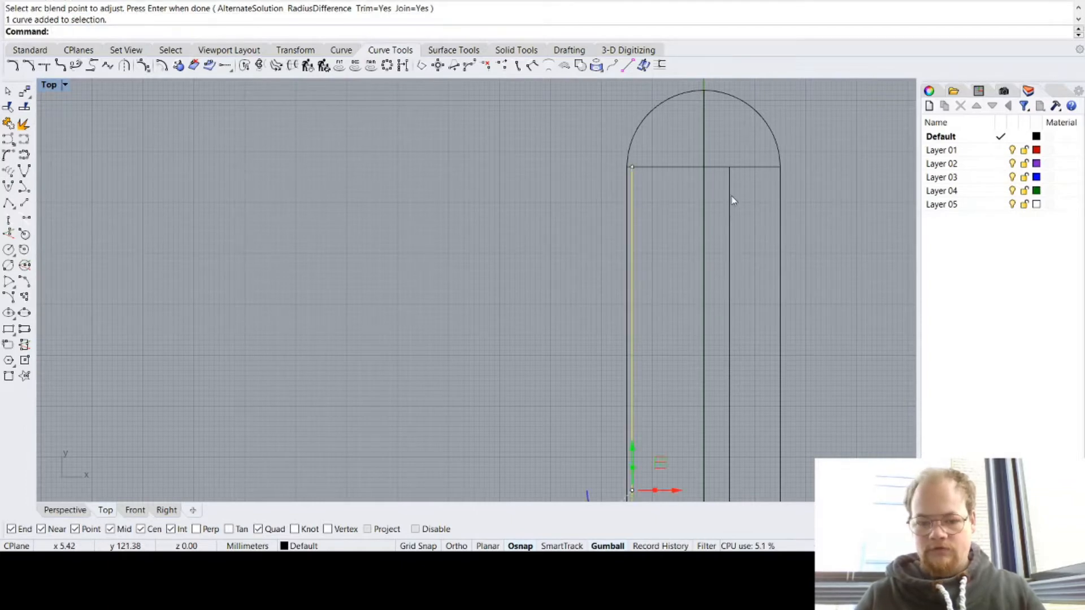
{"action": "key", "text": "Return"}
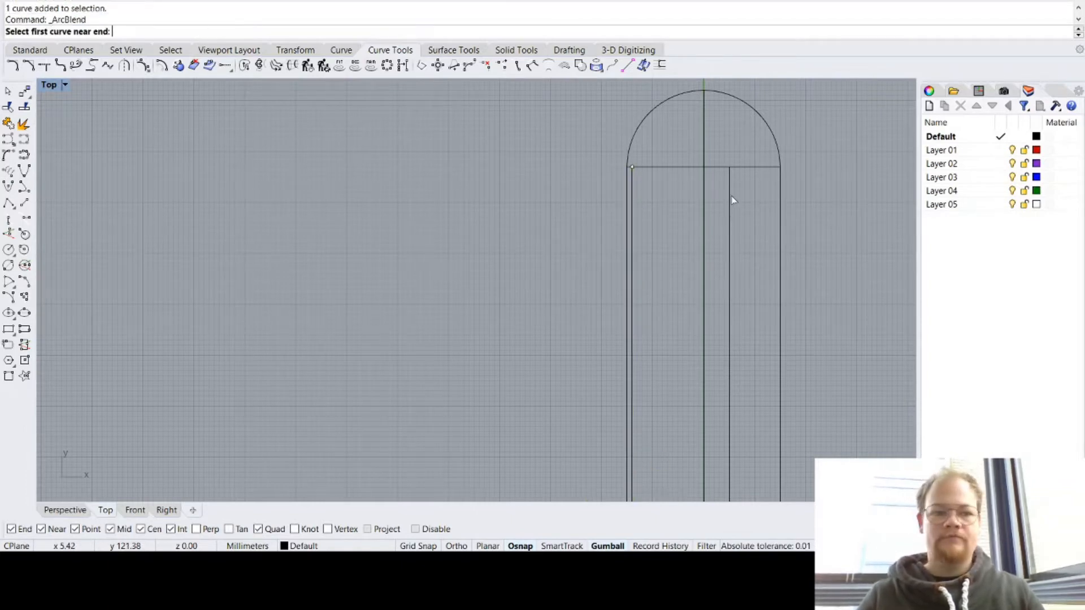
{"action": "left_click", "coordinate": [632, 174]}
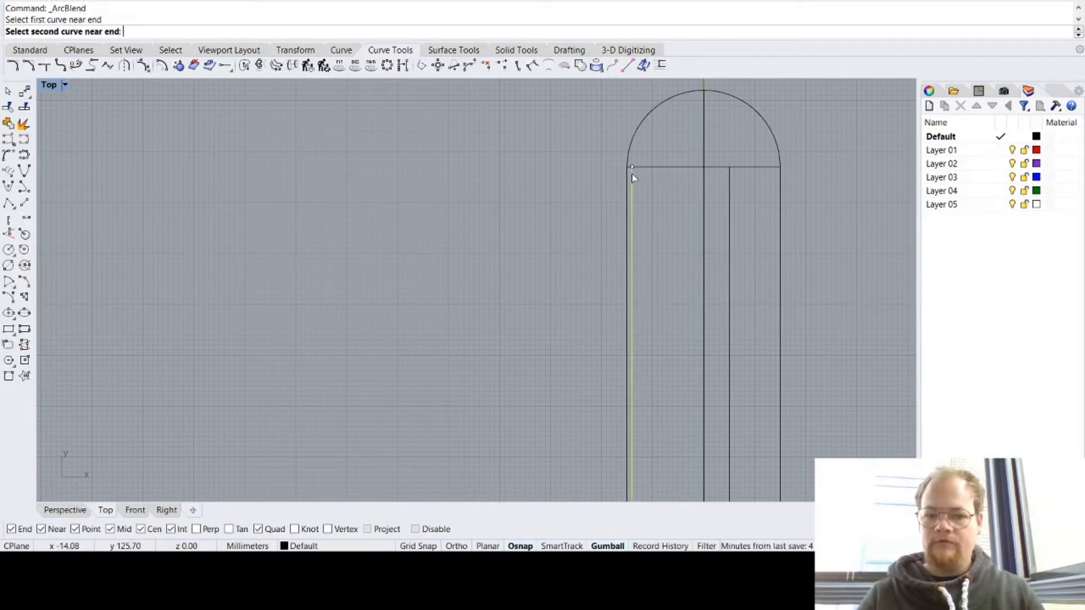
{"action": "left_click", "coordinate": [729, 179]}
{"action": "key", "text": "Return"}
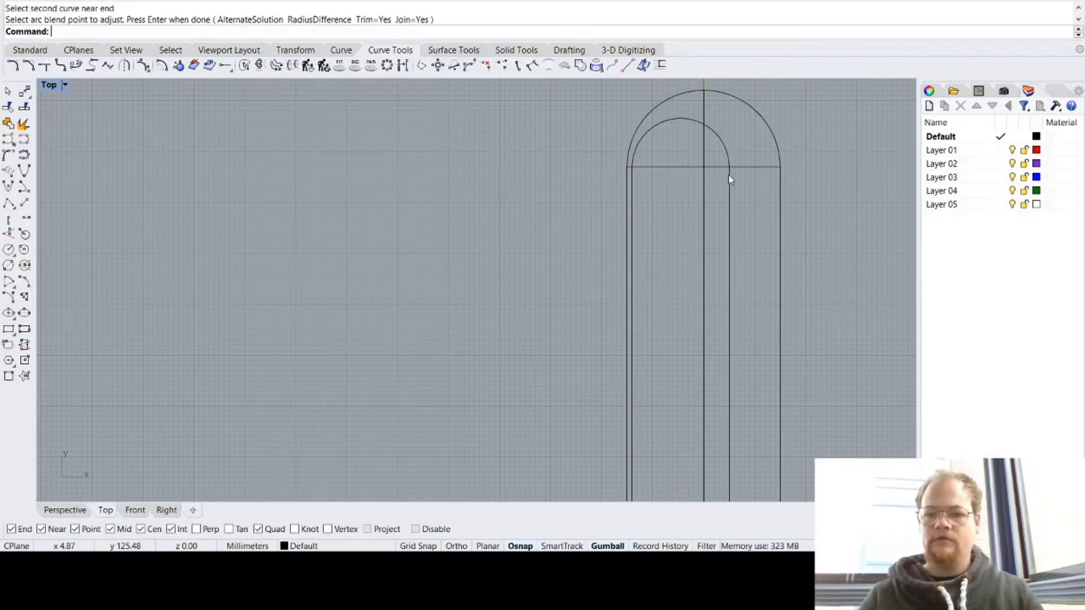
Step: Undo the inner and outer arc blends at the far end of the outline
{"action": "scroll", "coordinate": [783, 163], "scroll_direction": "down", "scroll_amount": 5}
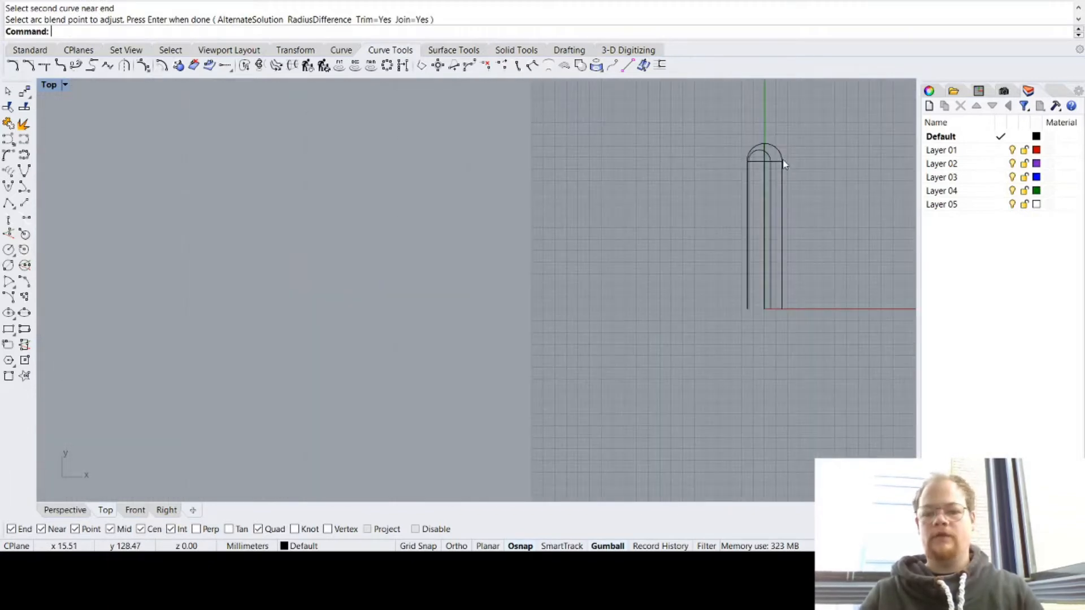
{"action": "scroll", "coordinate": [805, 172], "scroll_direction": "up", "scroll_amount": 4}
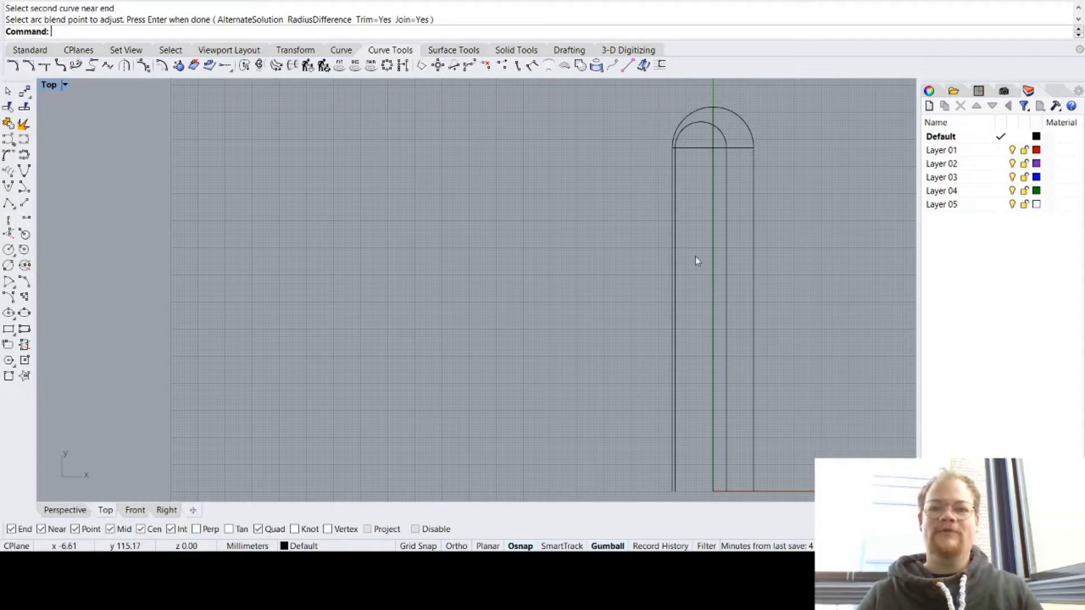
{"action": "key", "text": "Return"}
{"action": "scroll", "coordinate": [725, 426], "scroll_direction": "up", "scroll_amount": 10}
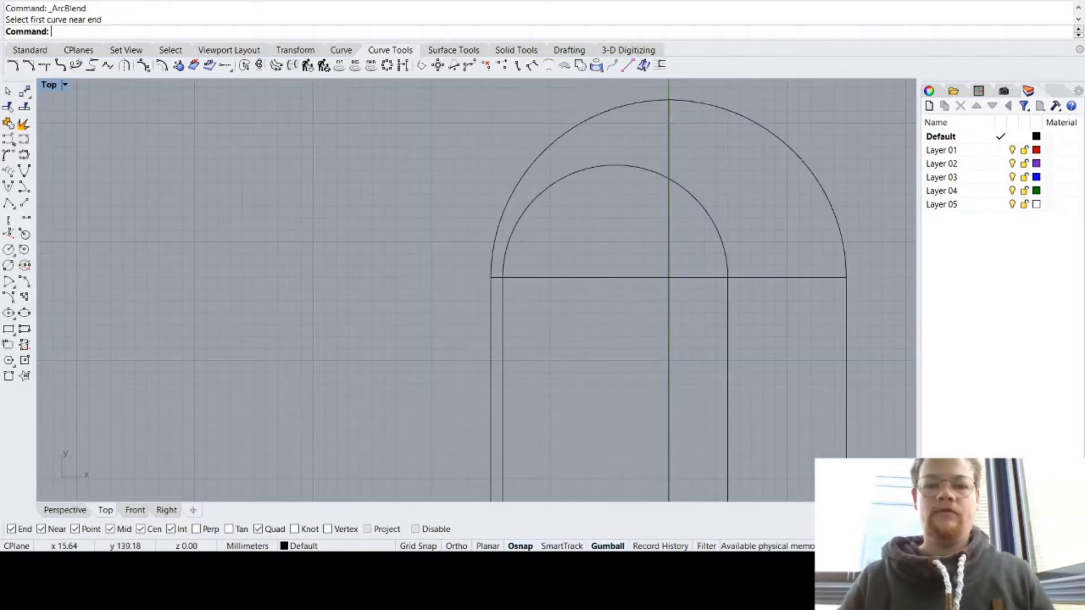
{"action": "left_click", "coordinate": [602, 169]}
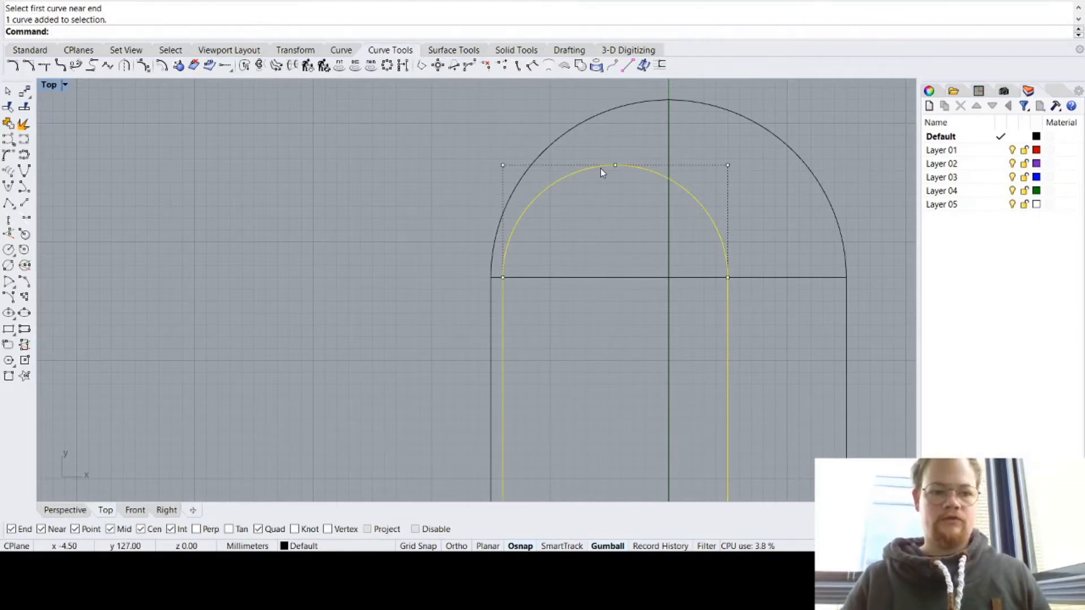
{"action": "key", "text": "ctrl+z"}
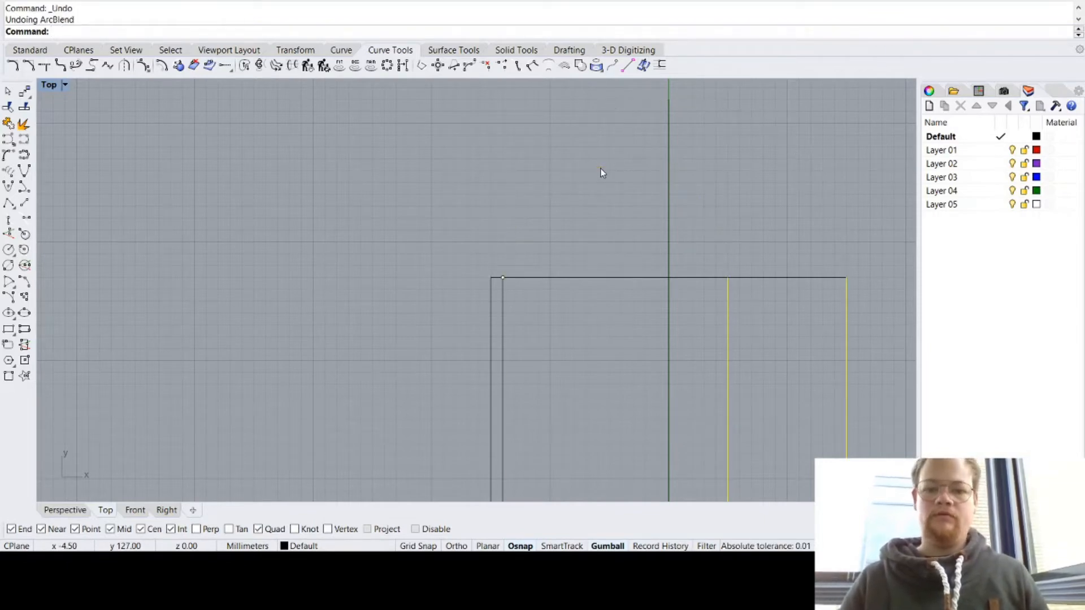
{"action": "left_click", "coordinate": [581, 226]}
{"action": "left_click", "coordinate": [609, 279]}
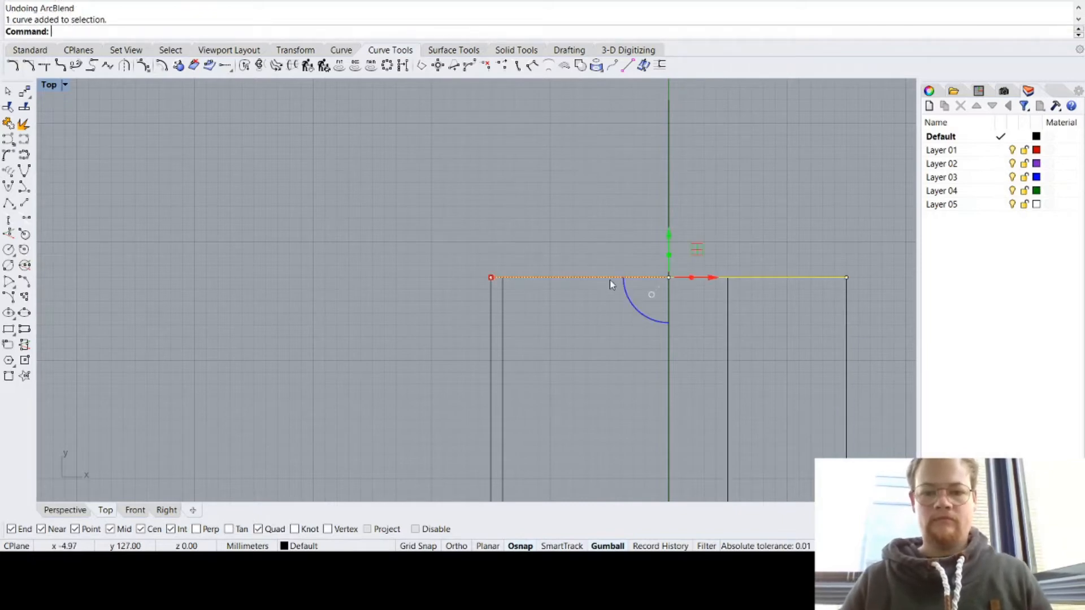
{"action": "left_click", "coordinate": [670, 158]}
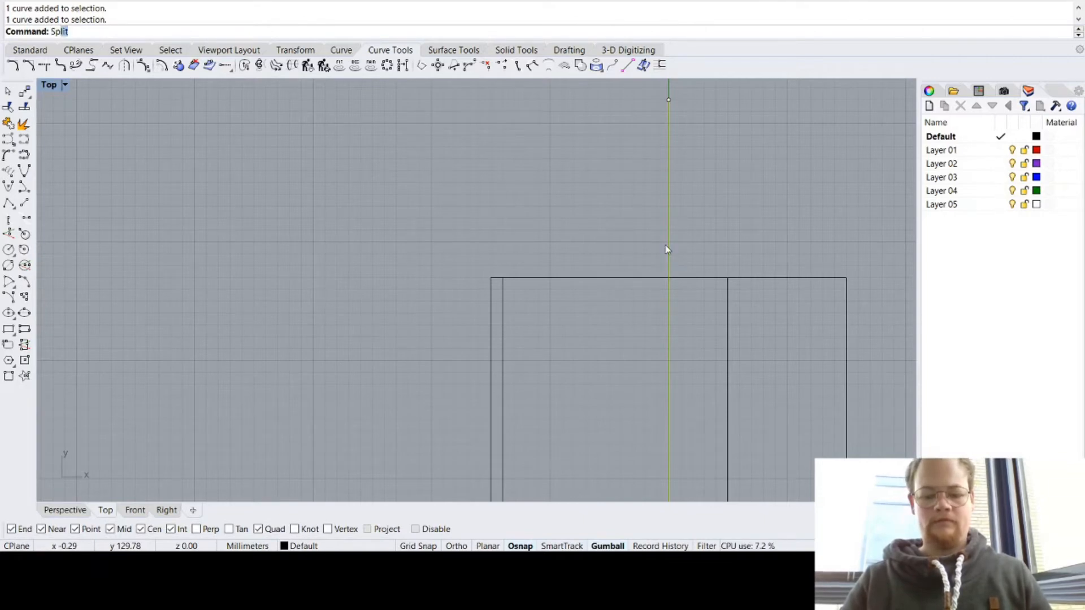
{"action": "type", "text": "lit"}
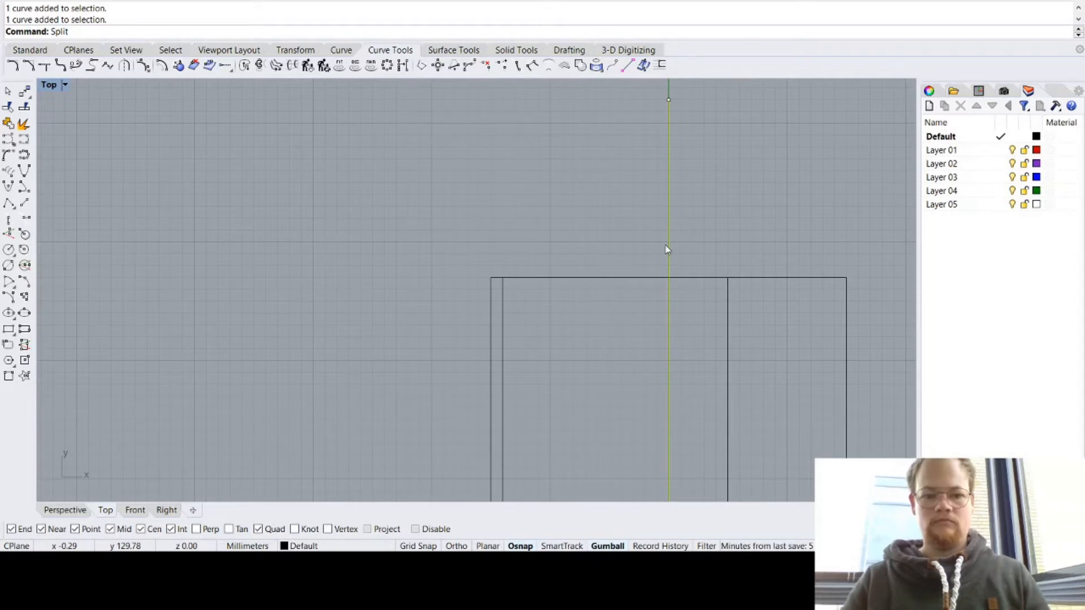
{"action": "key", "text": "Escape"}
{"action": "key", "text": "Escape"}
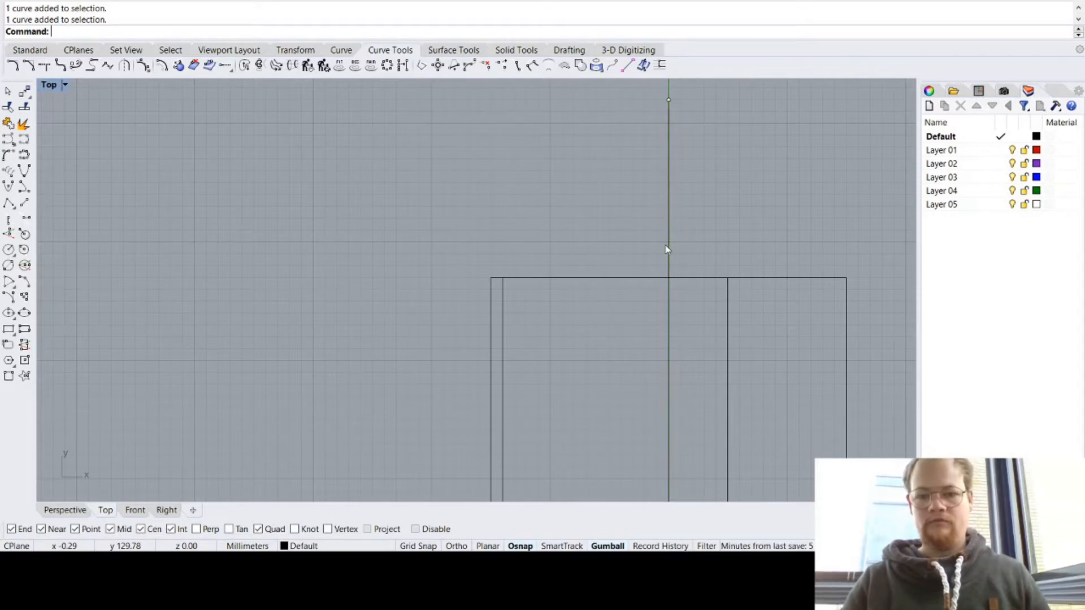
Step: Split the vertical center line where it crosses the horizontal cross line, using the cross line as the cutting object
{"action": "type", "text": "Split"}
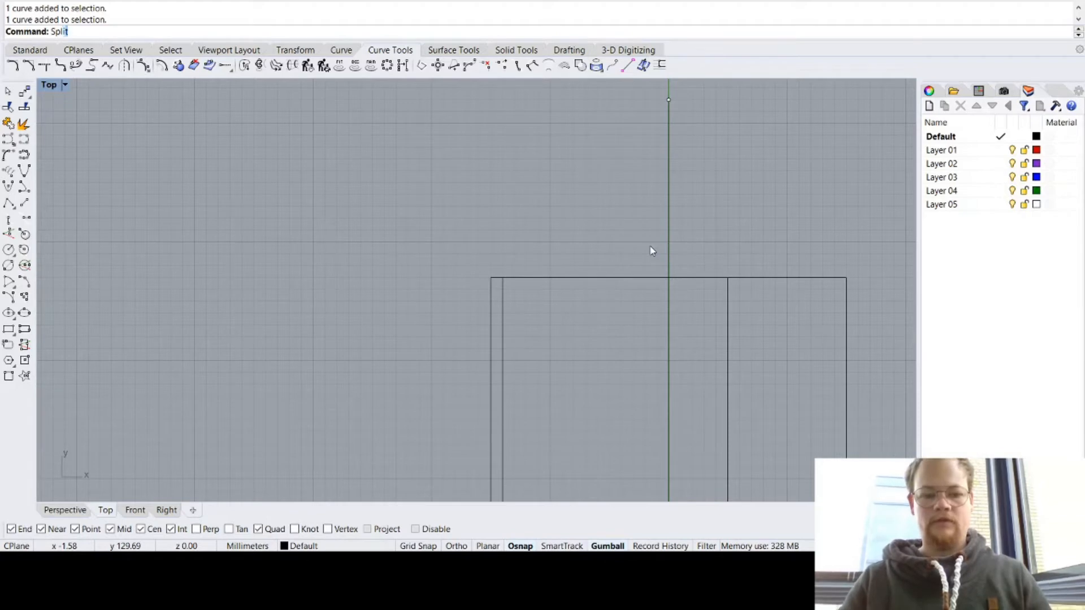
{"action": "key", "text": "Return"}
{"action": "left_click", "coordinate": [669, 223]}
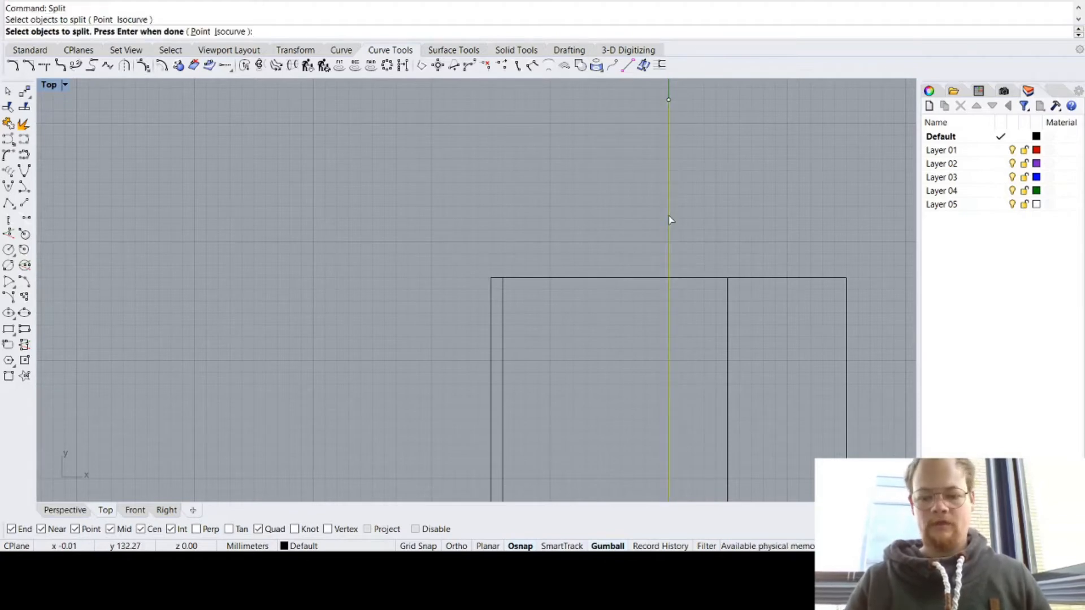
{"action": "key", "text": "Return"}
{"action": "left_click", "coordinate": [611, 277]}
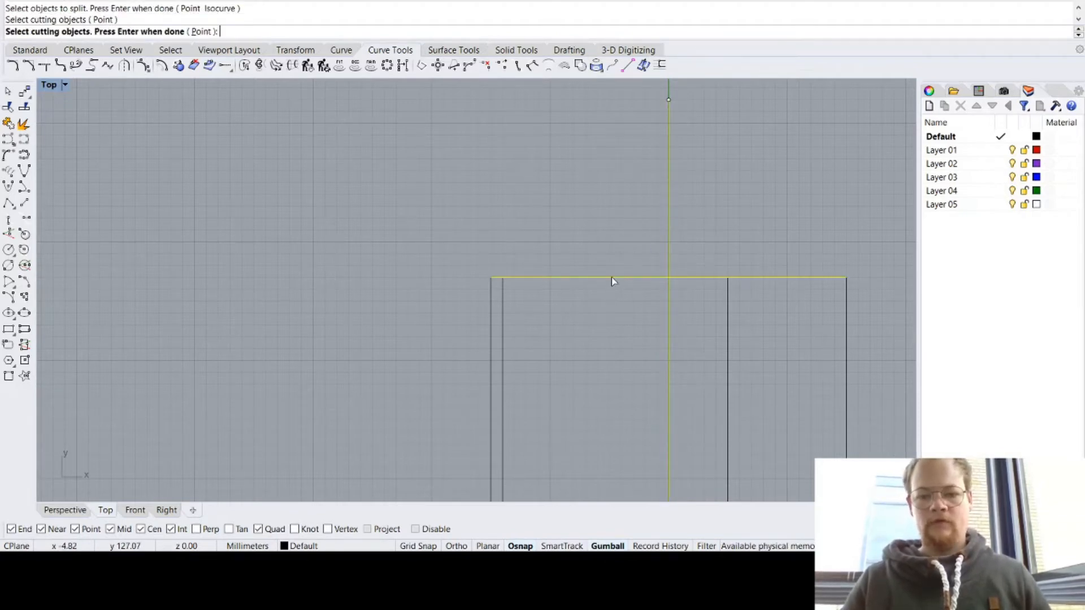
{"action": "key", "text": "Return"}
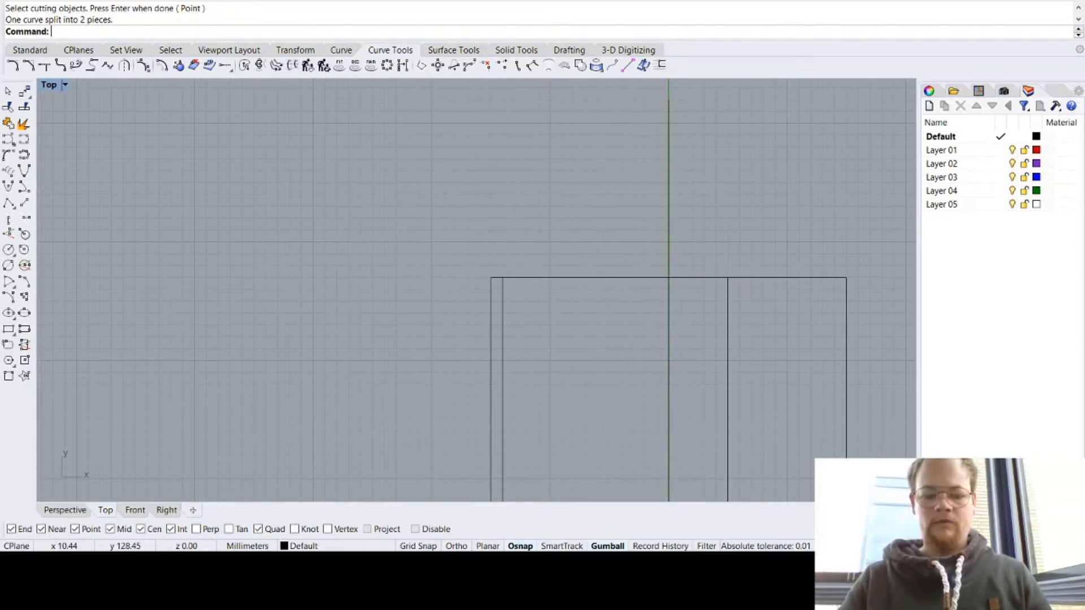
Step: Connect the far ends of the two outermost lines with an arc blend, with Trim and Join set to Yes
{"action": "type", "text": "ar"}
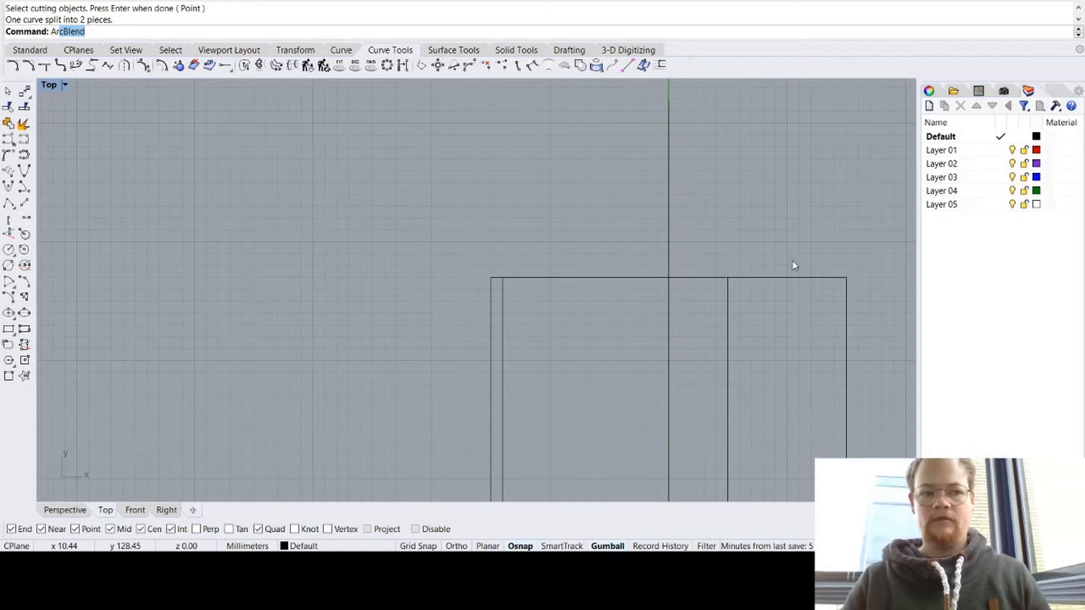
{"action": "key", "text": "Return"}
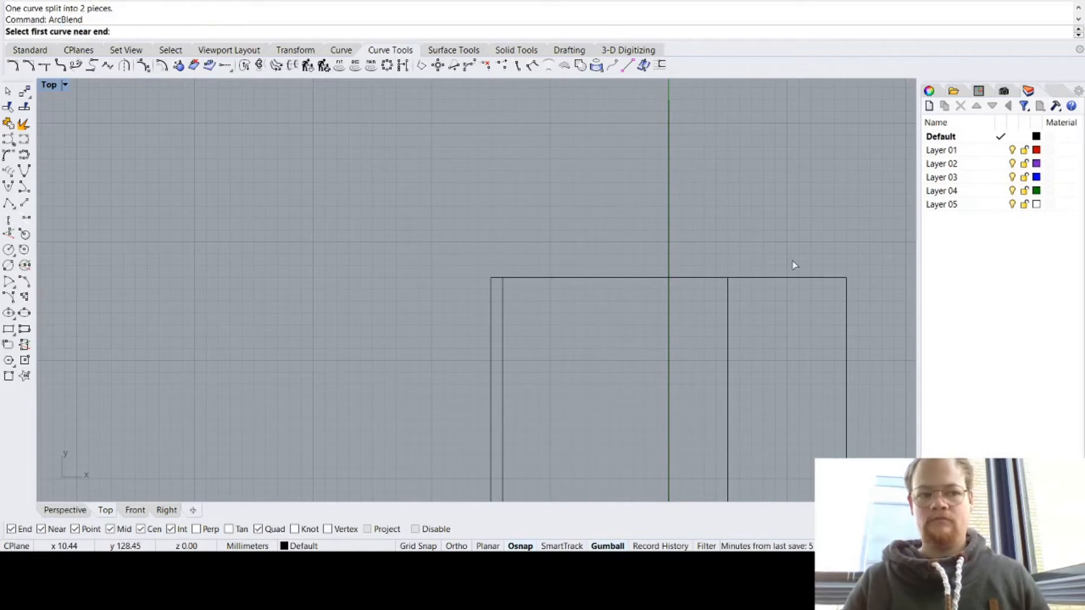
{"action": "left_click", "coordinate": [493, 286]}
{"action": "left_click", "coordinate": [847, 291]}
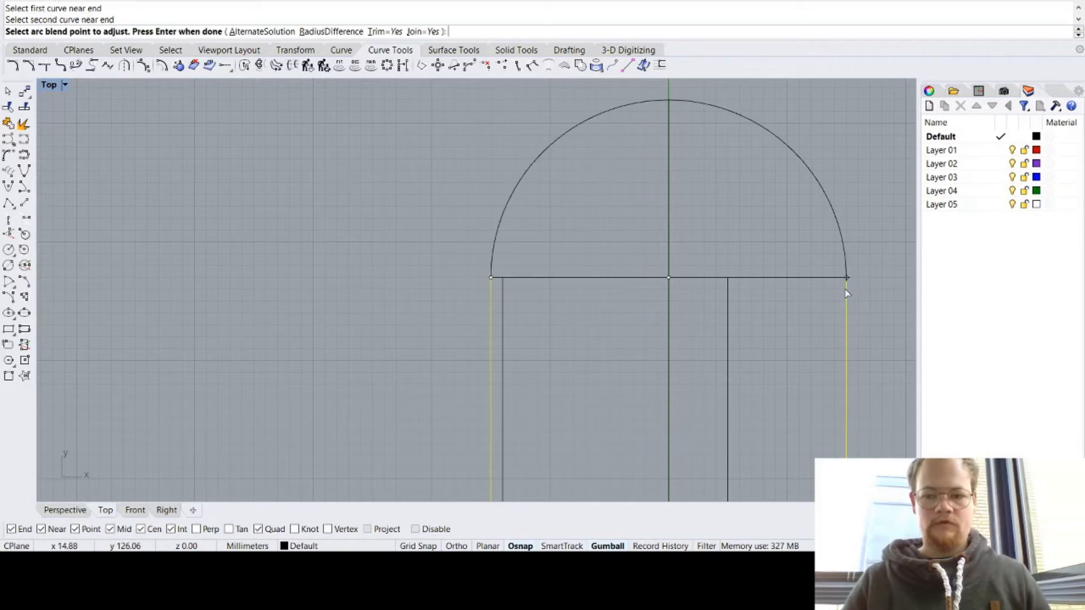
{"action": "key", "text": "Return"}
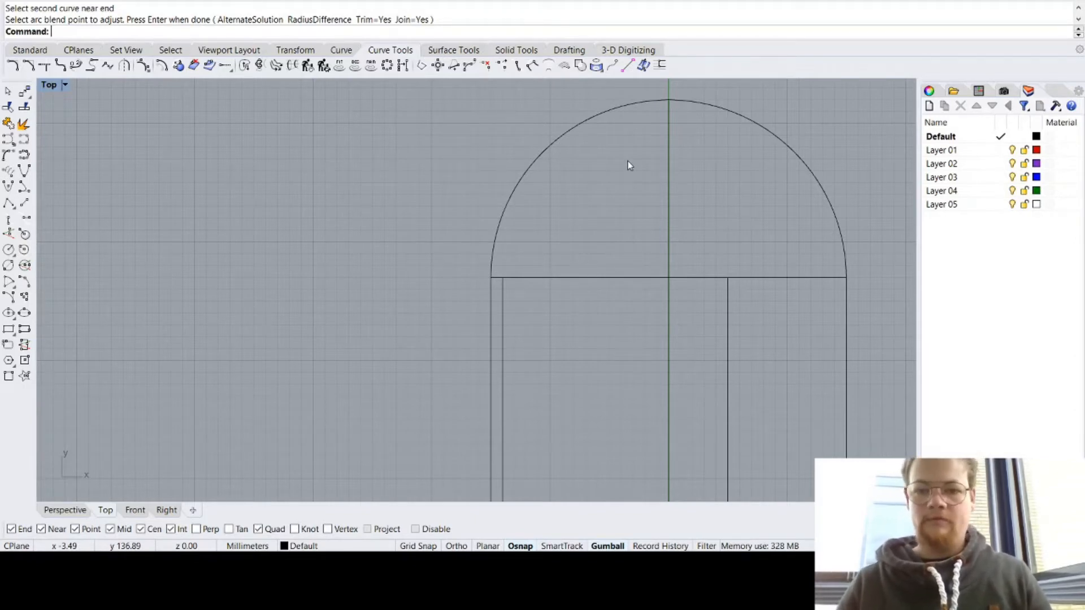
Step: Offset the joined outer outline, including its rounded end, 1 mm inward
{"action": "left_click", "coordinate": [761, 127]}
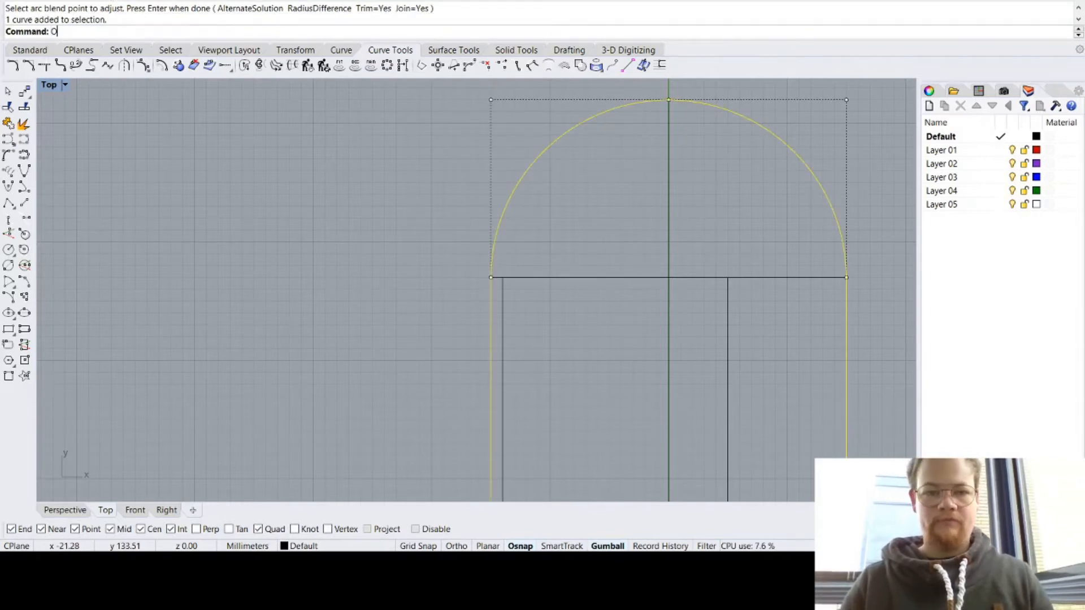
{"action": "type", "text": "ffset"}
{"action": "key", "text": "Return"}
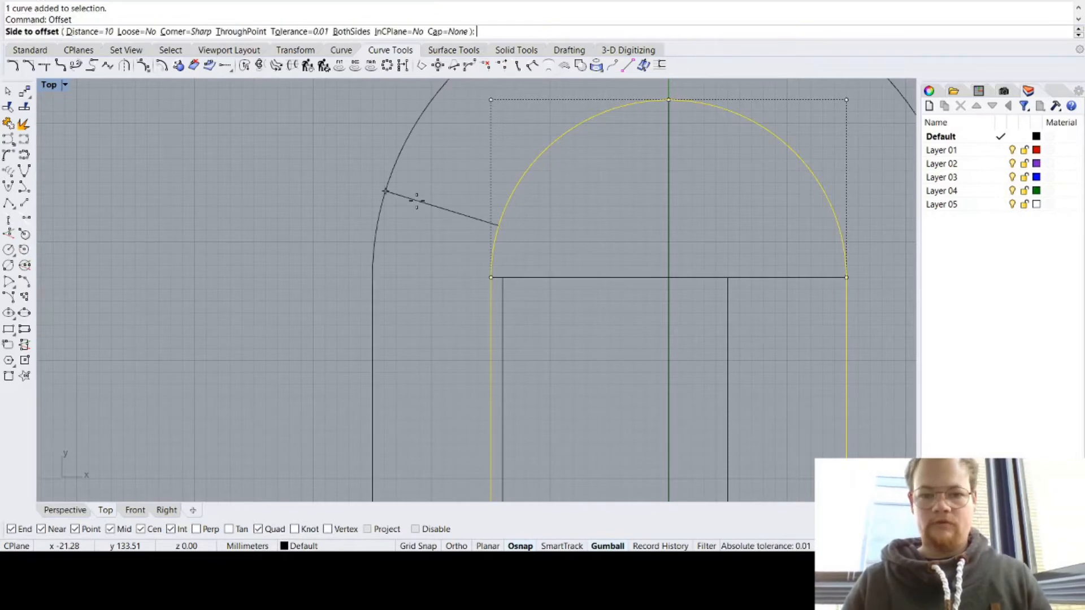
{"action": "type", "text": "1"}
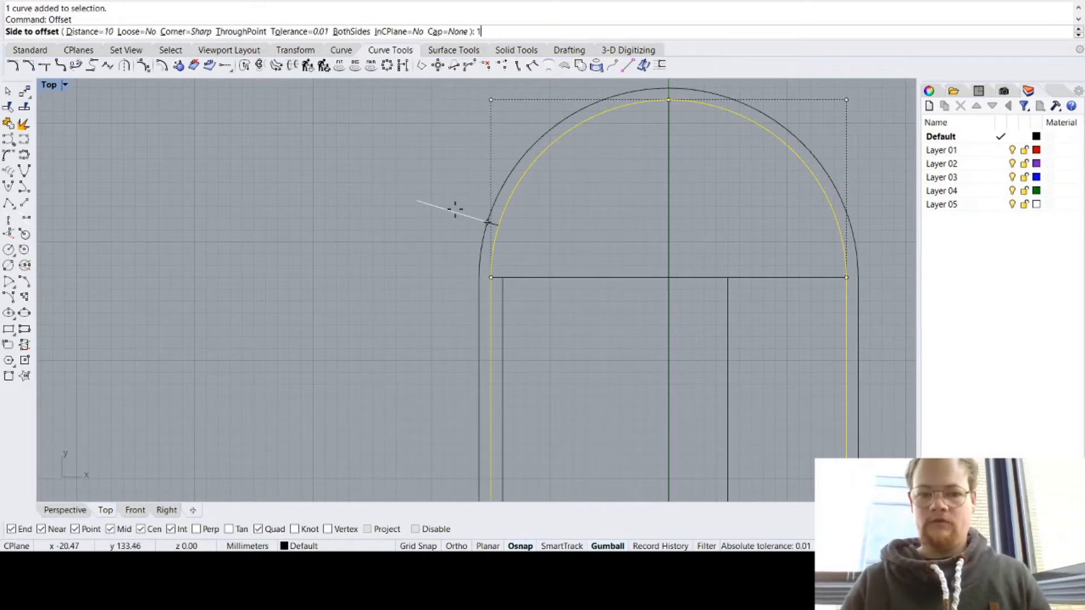
{"action": "left_click", "coordinate": [553, 251]}
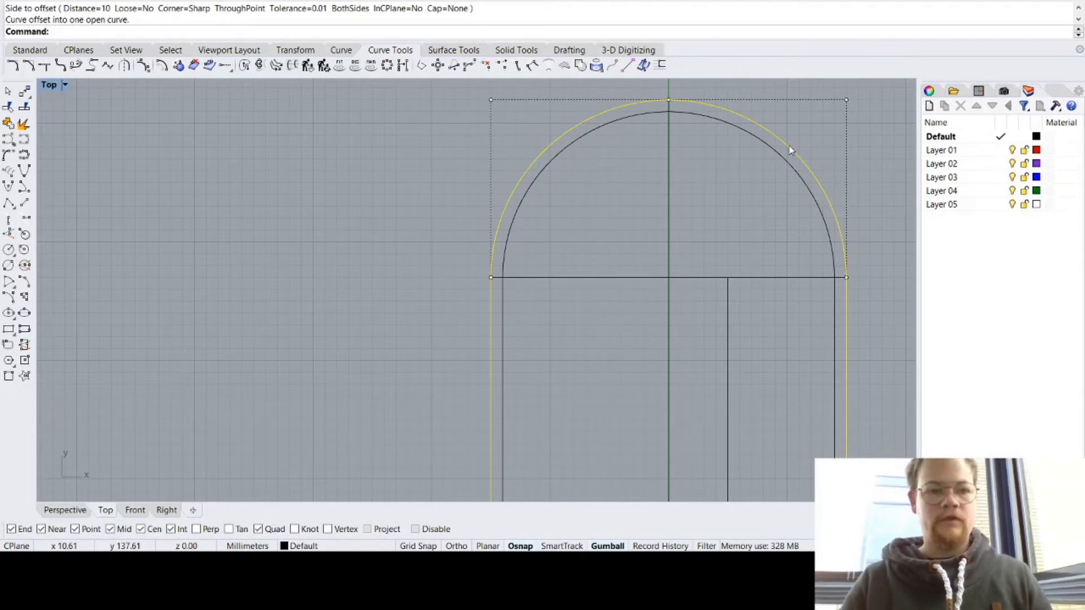
Step: Offset the same outer outline 10 mm inward to make the innermost rounded curve
{"action": "key", "text": "Return"}
{"action": "type", "text": "d"}
{"action": "key", "text": "Return"}
{"action": "type", "text": "1"}
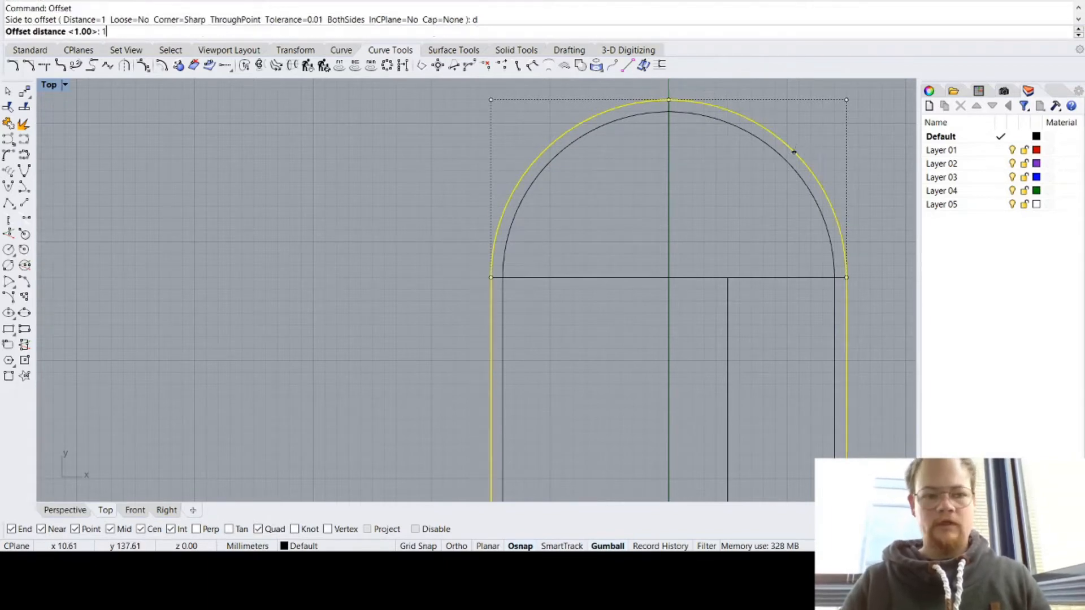
{"action": "type", "text": "0"}
{"action": "key", "text": "Return"}
{"action": "left_click", "coordinate": [736, 231]}
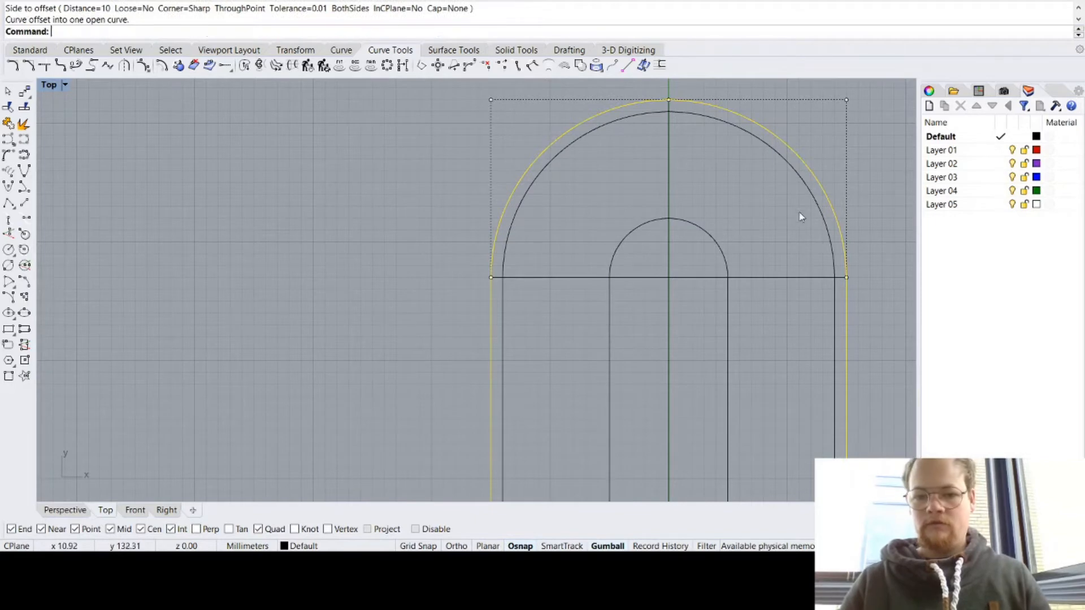
Step: Examine the outer outline and its two inward offsets at the rounded end, selecting each curve to check how it runs
{"action": "scroll", "coordinate": [802, 213], "scroll_direction": "down", "scroll_amount": 6}
{"action": "scroll", "coordinate": [805, 211], "scroll_direction": "up", "scroll_amount": 8}
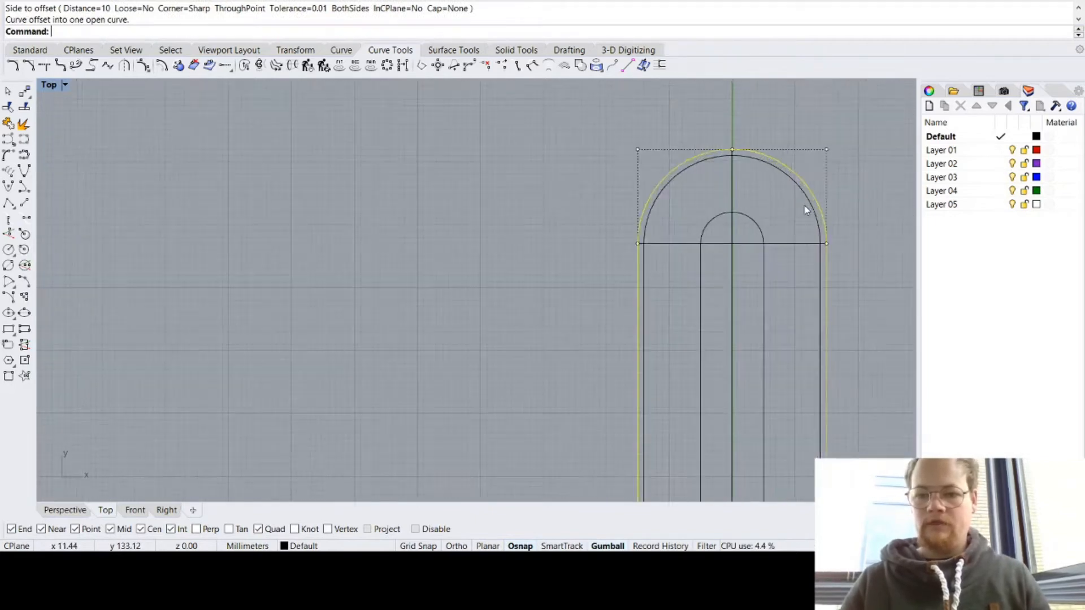
{"action": "scroll", "coordinate": [649, 371], "scroll_direction": "down", "scroll_amount": 4}
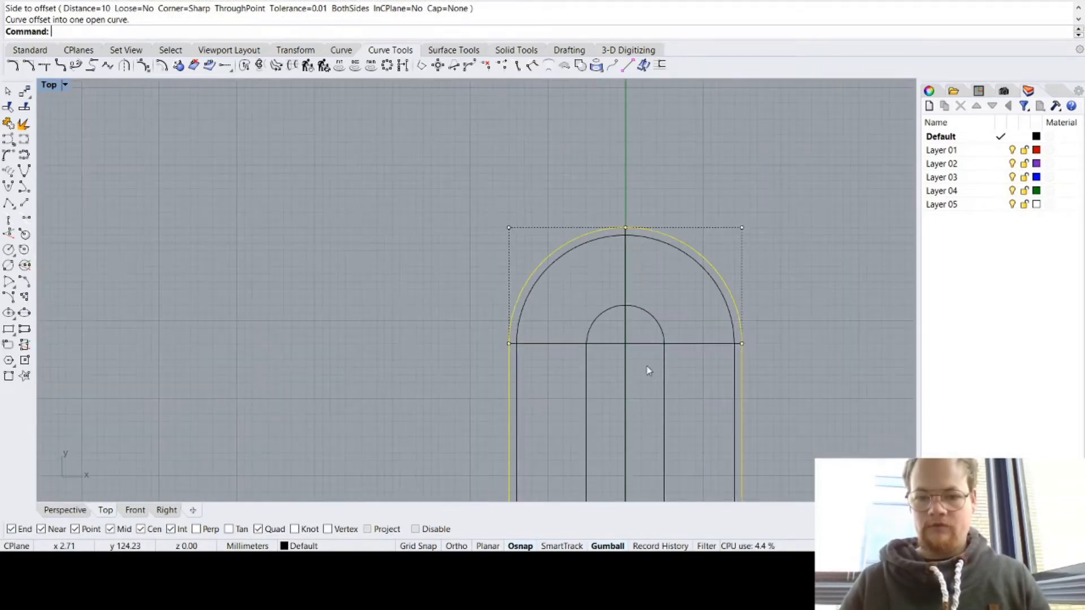
{"action": "left_click", "coordinate": [596, 306]}
{"action": "left_click", "coordinate": [600, 314]}
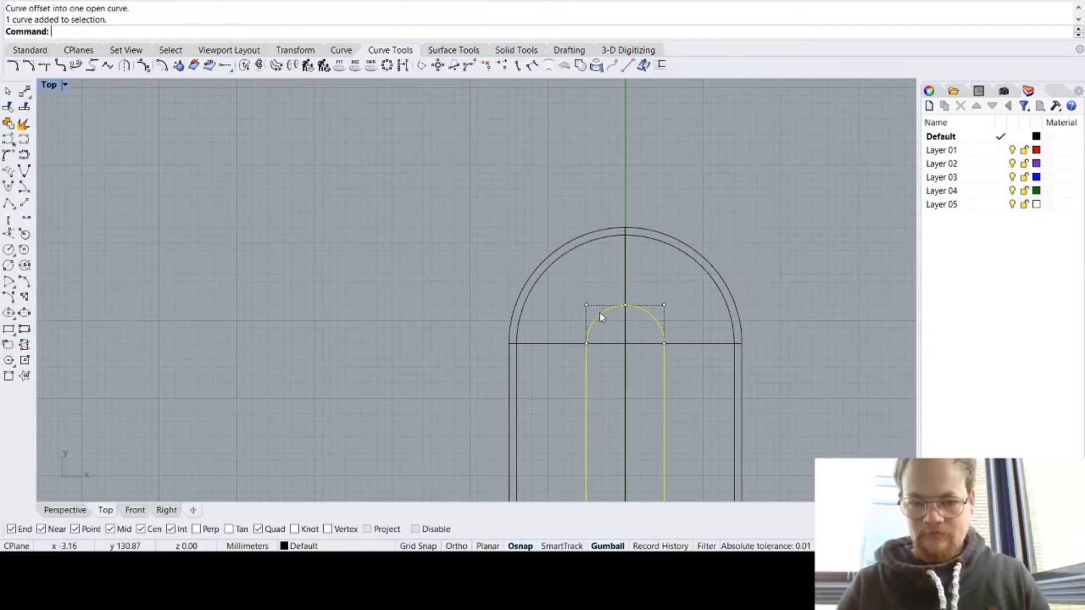
{"action": "left_click", "coordinate": [675, 300]}
{"action": "left_click", "coordinate": [731, 305]}
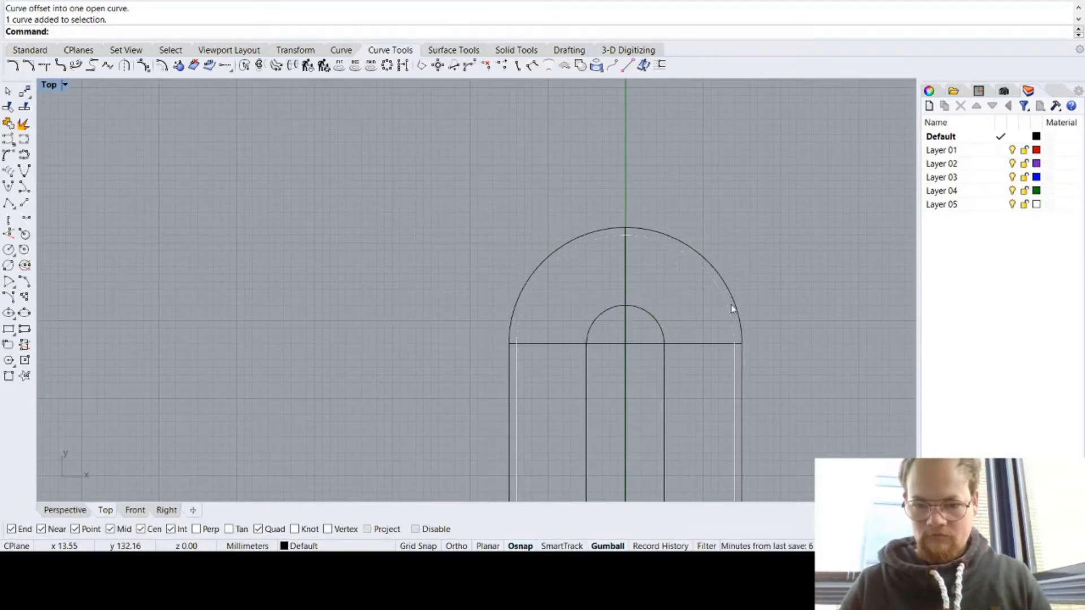
{"action": "left_click", "coordinate": [649, 226]}
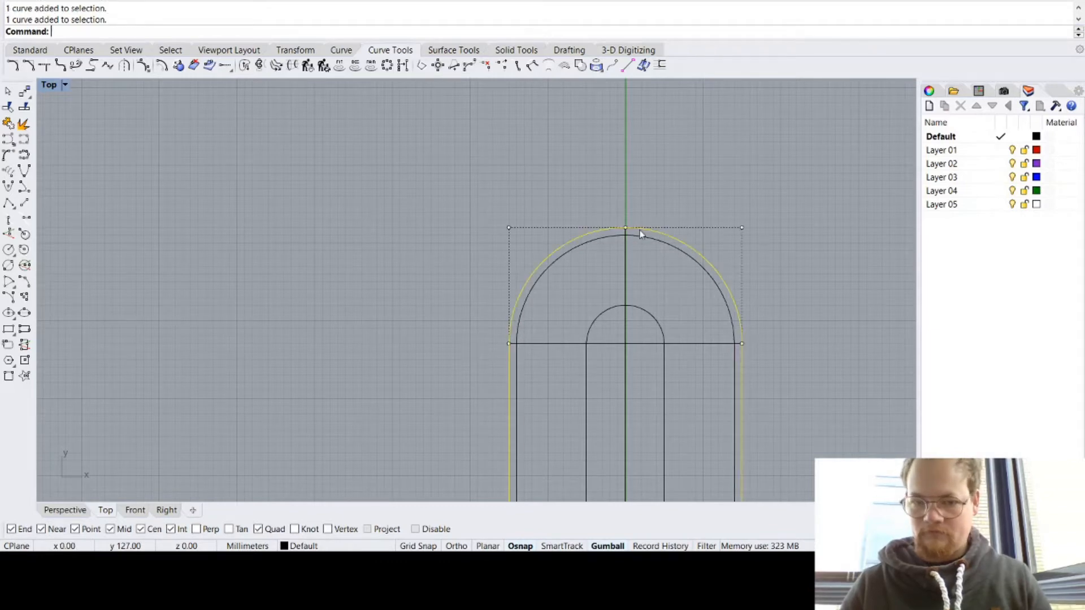
{"action": "left_click", "coordinate": [686, 187]}
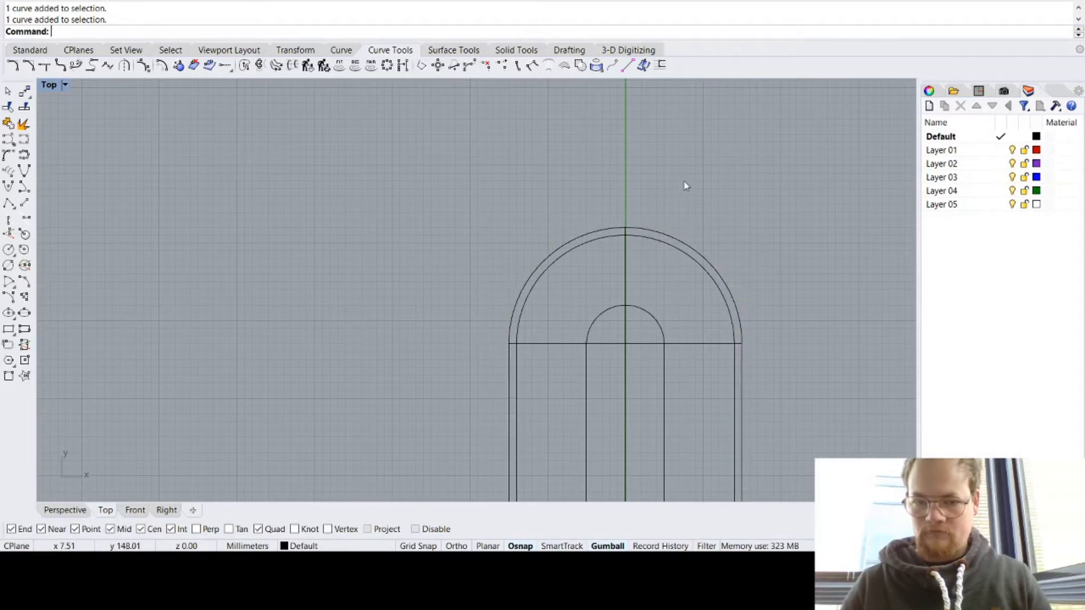
{"action": "left_click", "coordinate": [642, 237]}
{"action": "left_click", "coordinate": [636, 310], "text": "shift"}
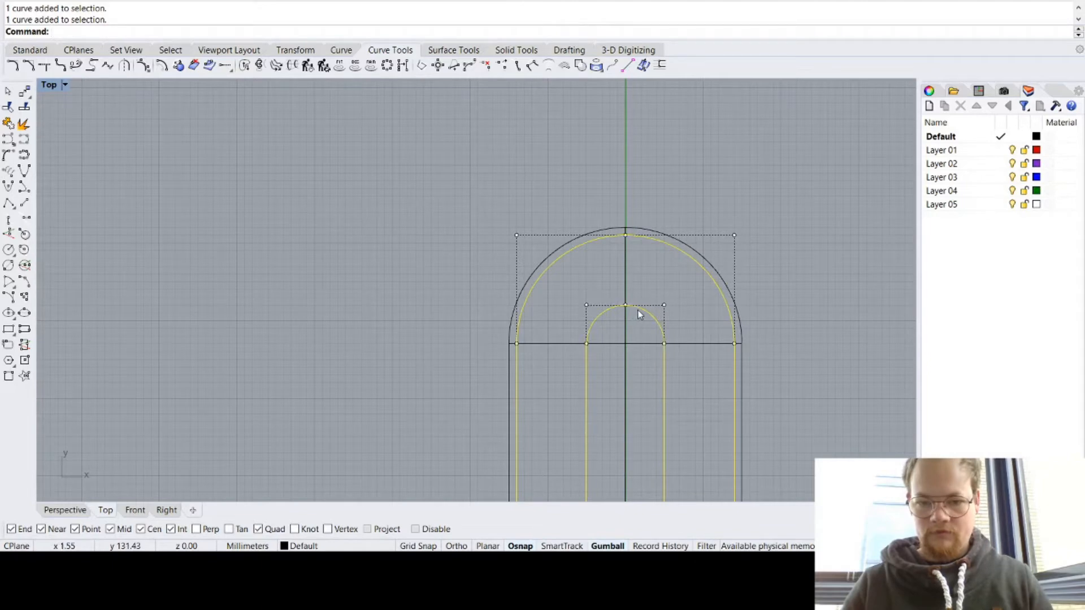
{"action": "scroll", "coordinate": [636, 323], "scroll_direction": "down", "scroll_amount": 4}
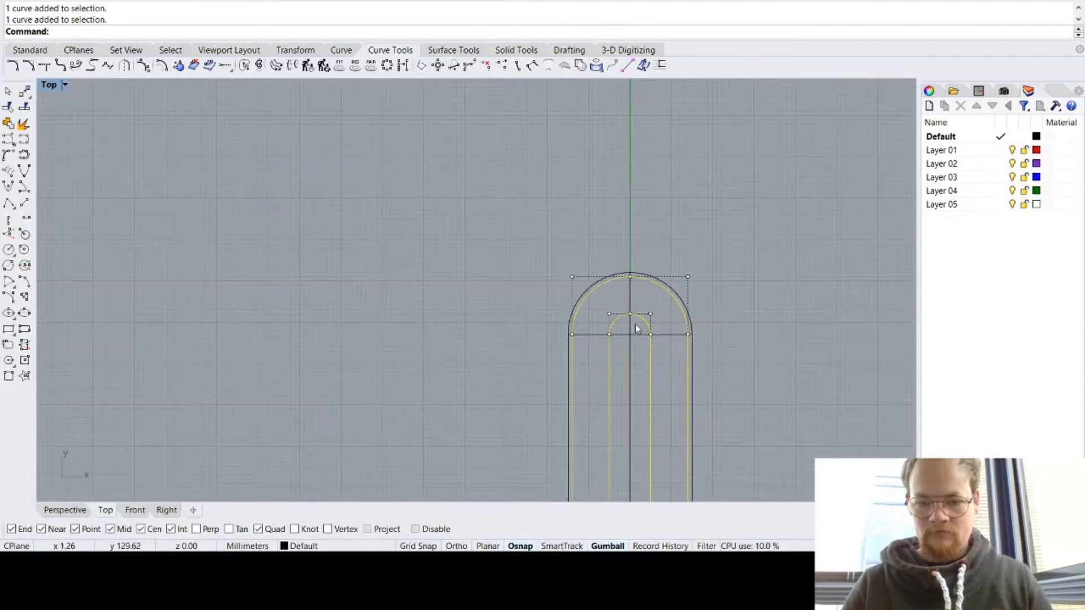
{"action": "scroll", "coordinate": [635, 324], "scroll_direction": "up", "scroll_amount": 4}
{"action": "scroll", "coordinate": [635, 324], "scroll_direction": "up", "scroll_amount": 3}
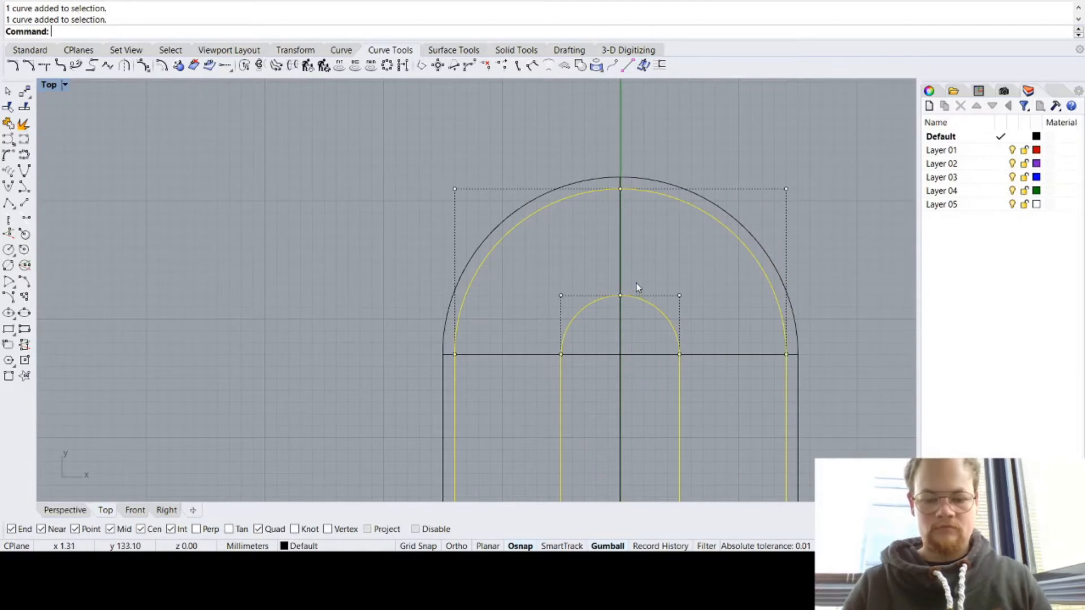
{"action": "left_click", "coordinate": [697, 120]}
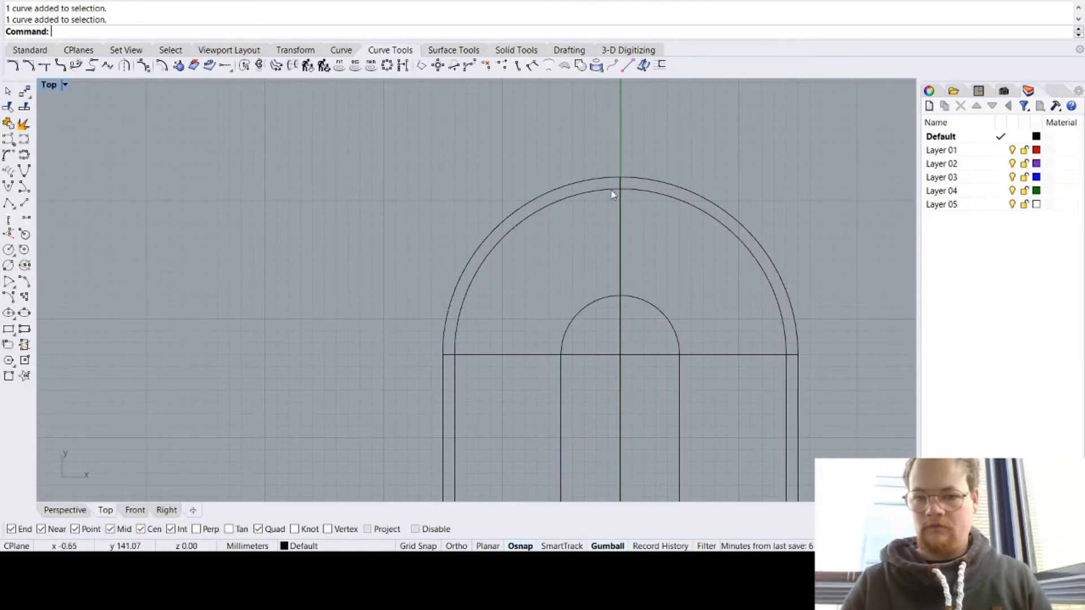
Step: Move the outer end of the short center line piece along the outer arc, tilting the line toward the arc's upper left
{"action": "left_click", "coordinate": [620, 205]}
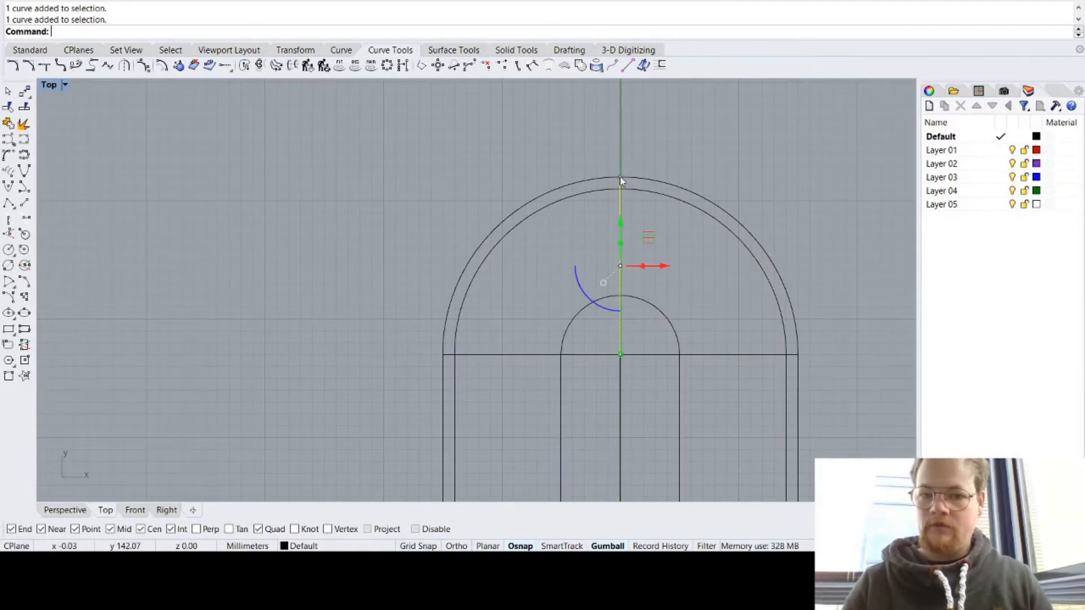
{"action": "left_click_drag", "start_coordinate": [620, 176], "coordinate": [707, 196]}
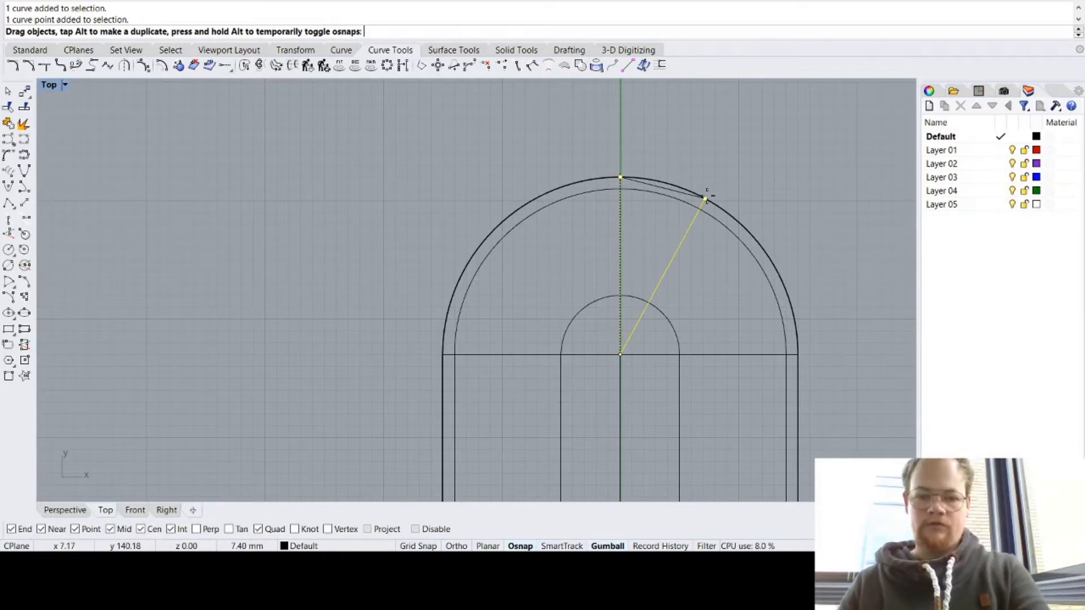
{"action": "left_click_drag", "start_coordinate": [707, 195], "coordinate": [524, 206]}
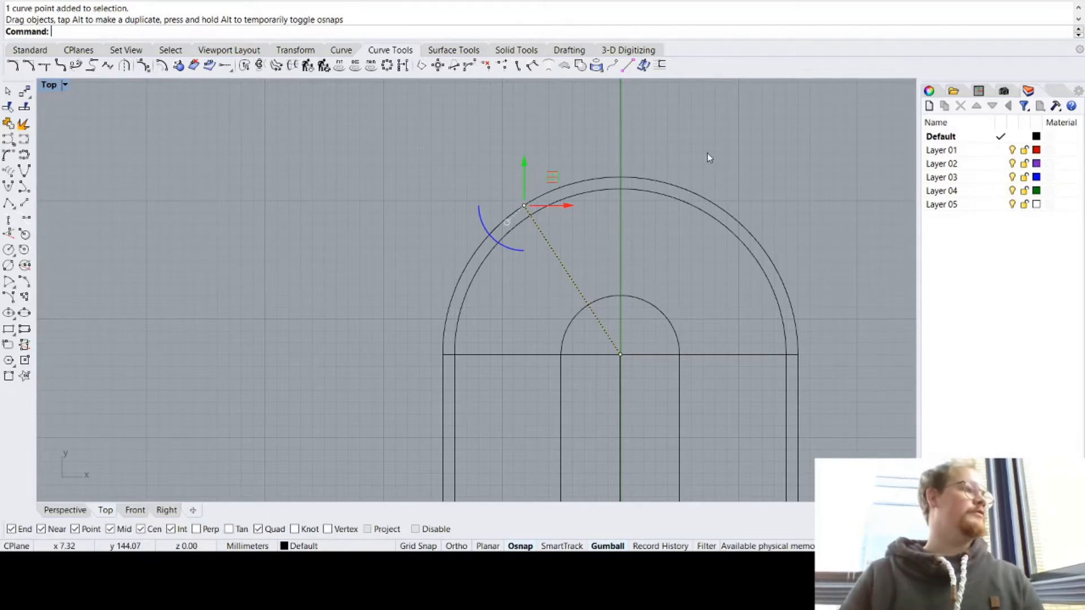
{"action": "left_click", "coordinate": [683, 177]}
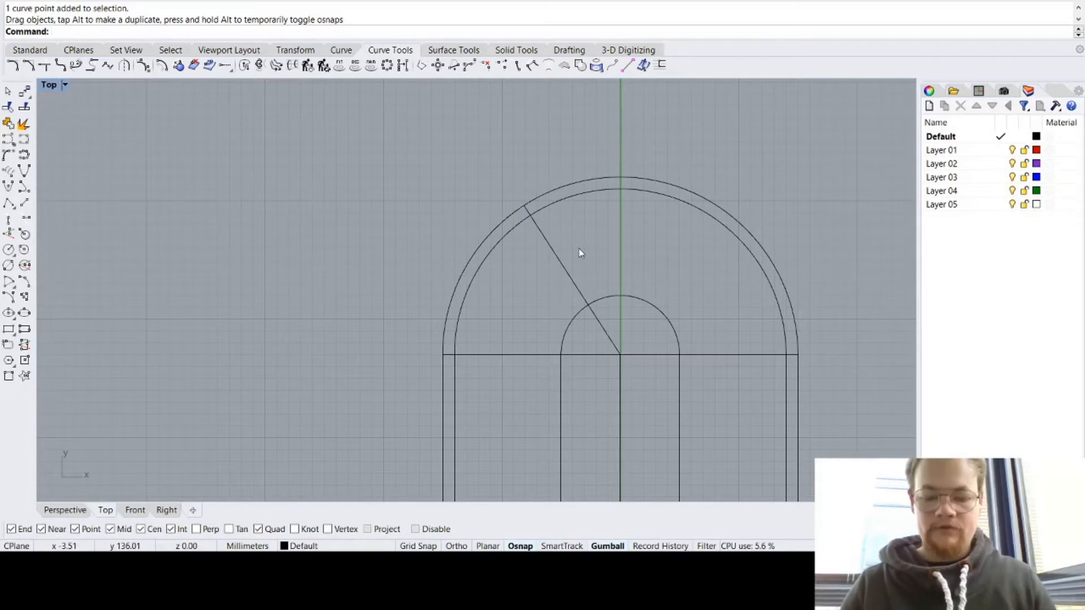
Step: Split the 1 mm and 10 mm inward offset curves where the tilted line crosses them
{"action": "left_click", "coordinate": [551, 243]}
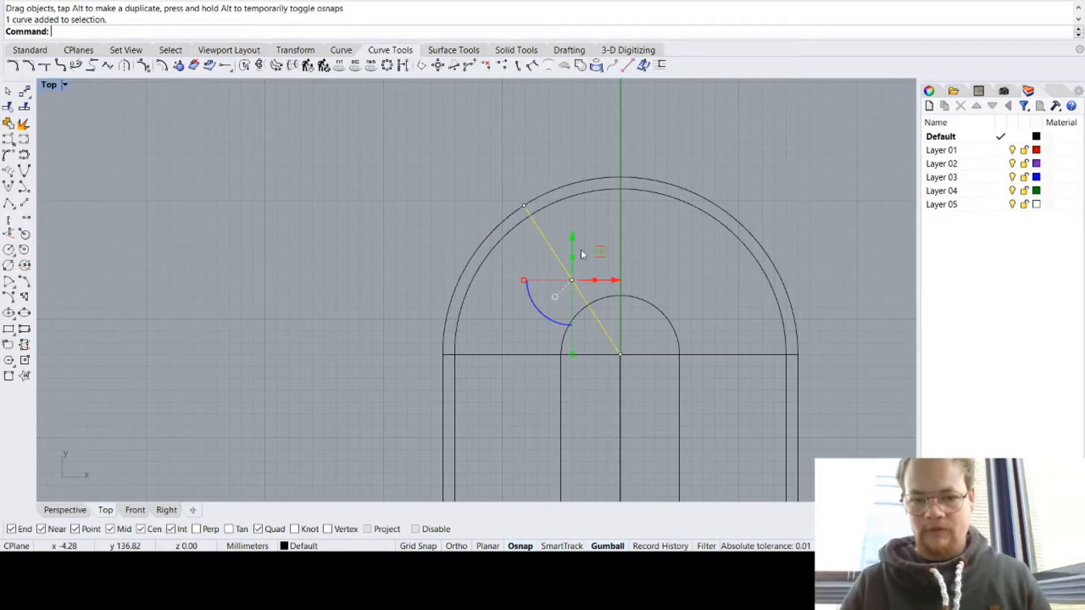
{"action": "left_click", "coordinate": [463, 178]}
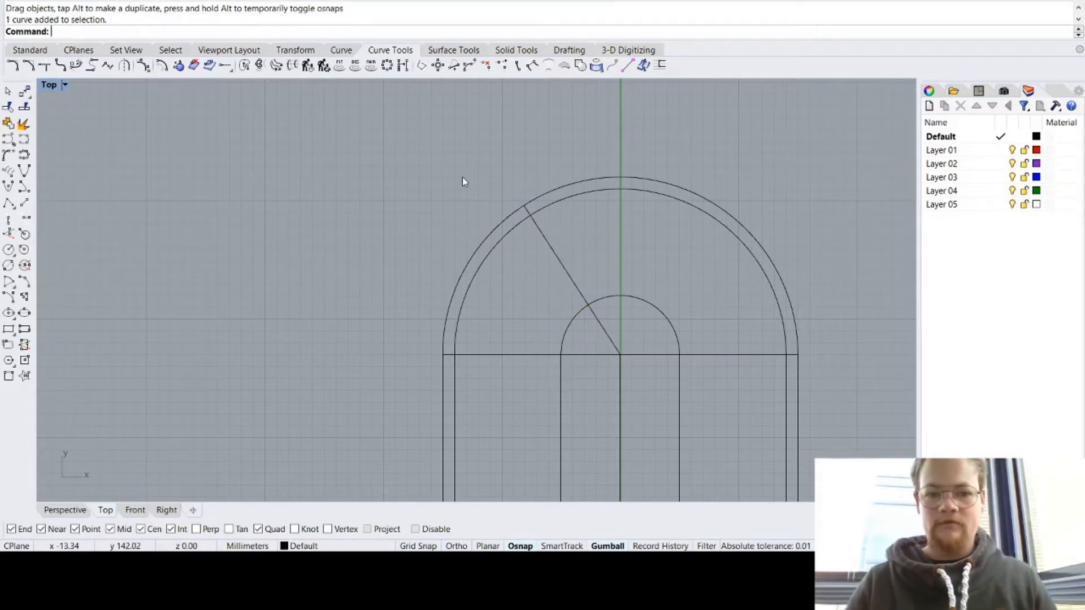
{"action": "left_click", "coordinate": [525, 223]}
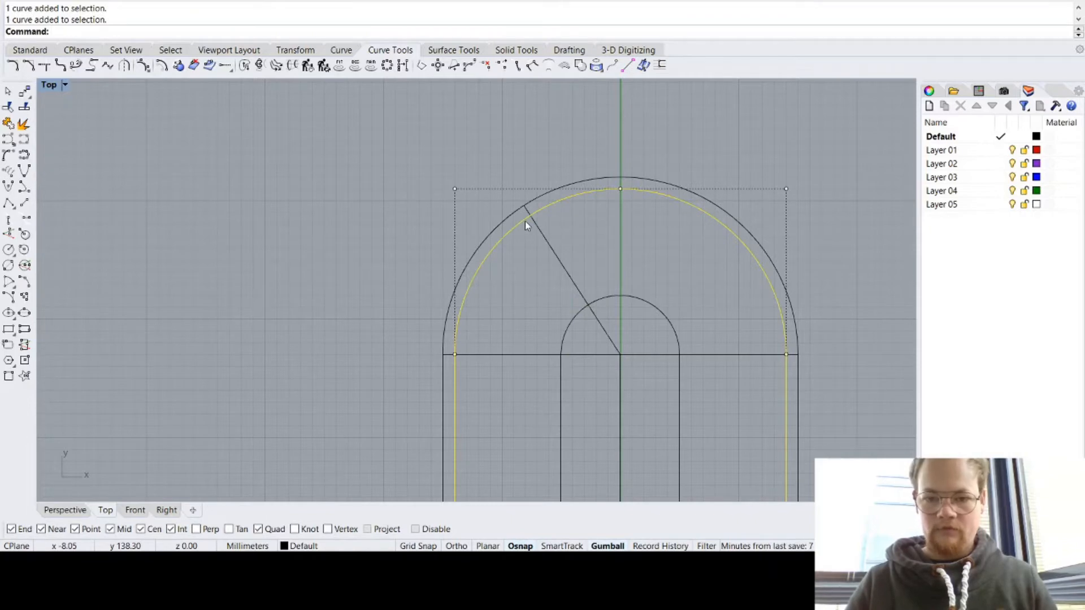
{"action": "left_click", "coordinate": [573, 323], "text": "shift"}
{"action": "type", "text": "split"}
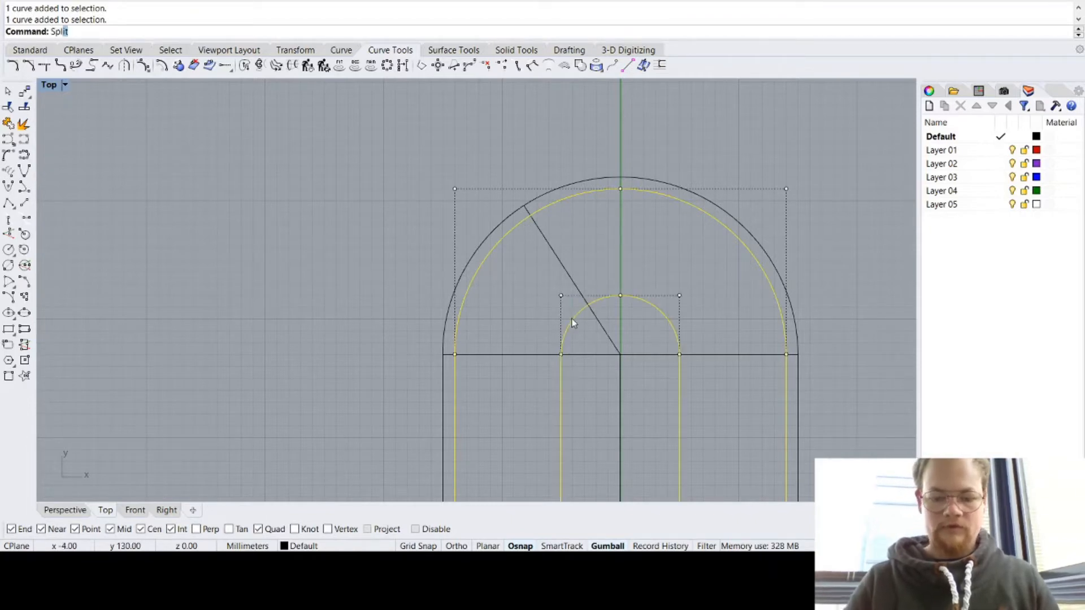
{"action": "key", "text": "Return"}
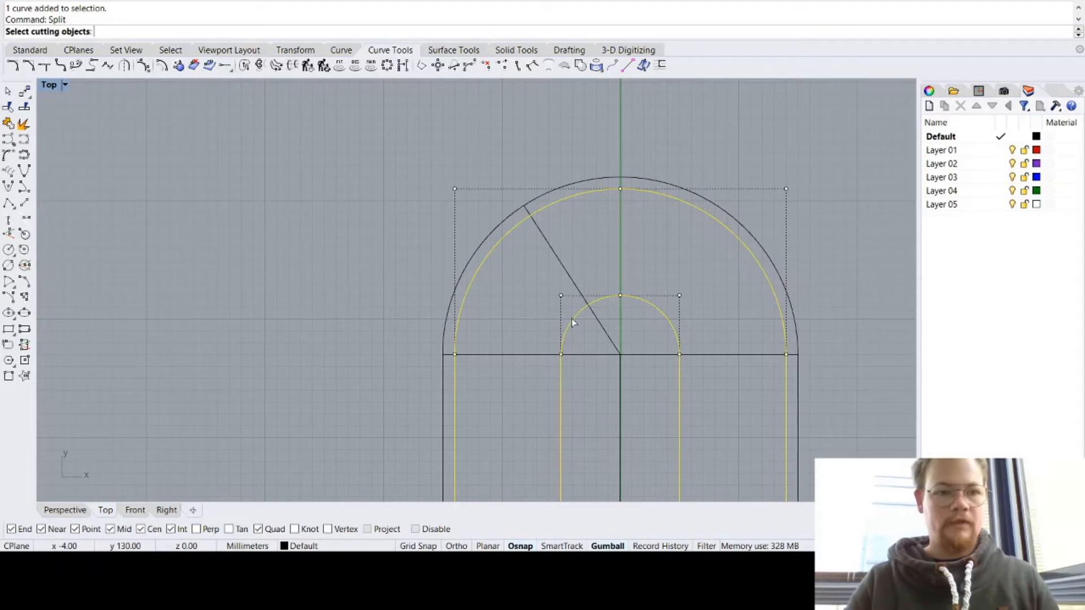
{"action": "left_click", "coordinate": [557, 259]}
{"action": "key", "text": "Return"}
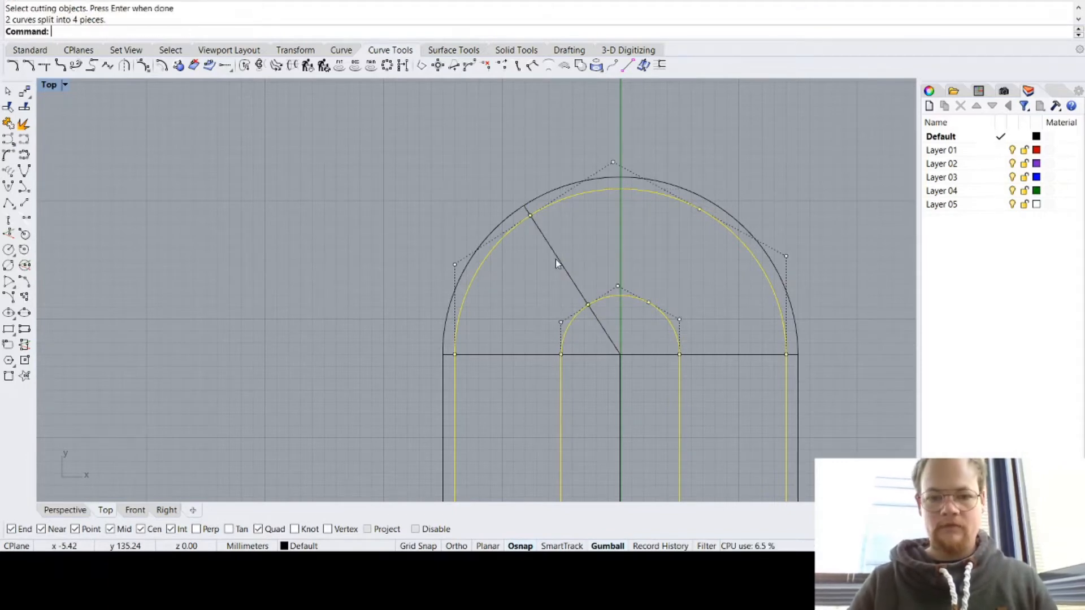
Step: Delete the 1 mm offset's portion right of the tilted line and the 10 mm offset's portion left of it
{"action": "left_click", "coordinate": [582, 197]}
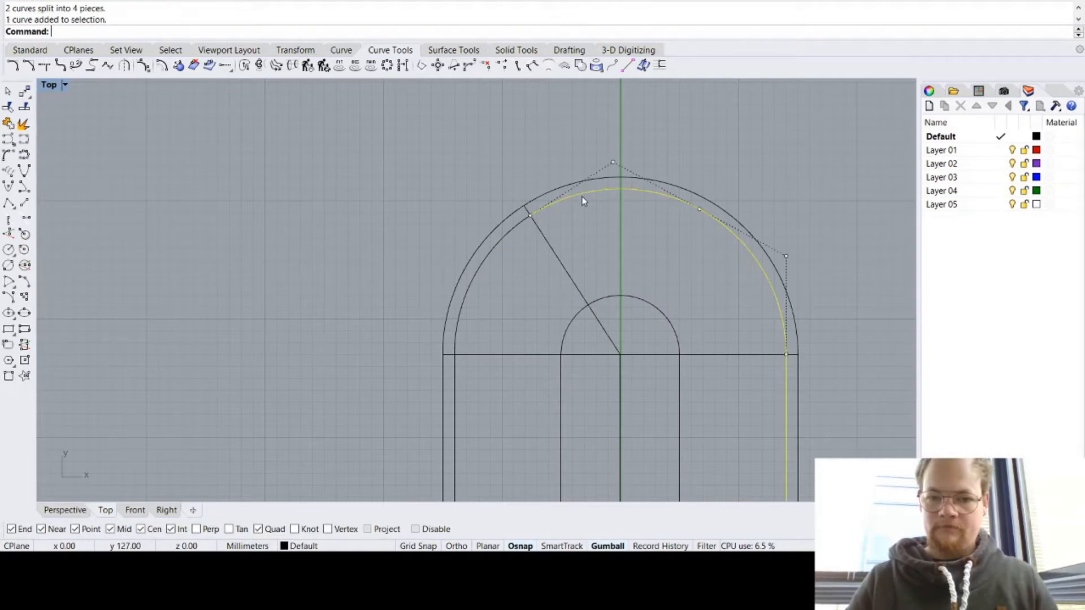
{"action": "key", "text": "Delete"}
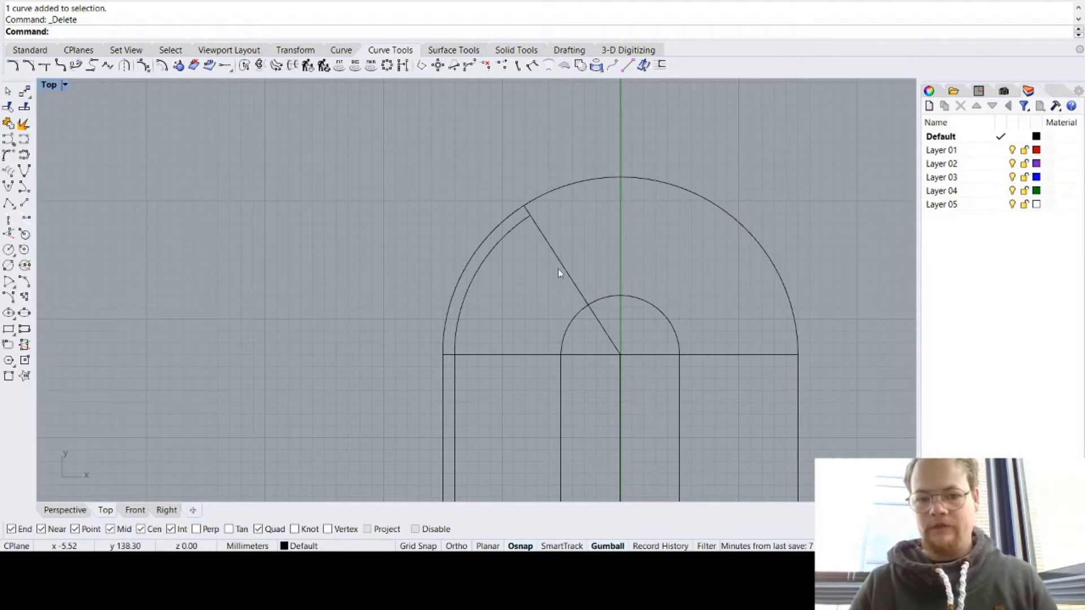
{"action": "left_click", "coordinate": [569, 324]}
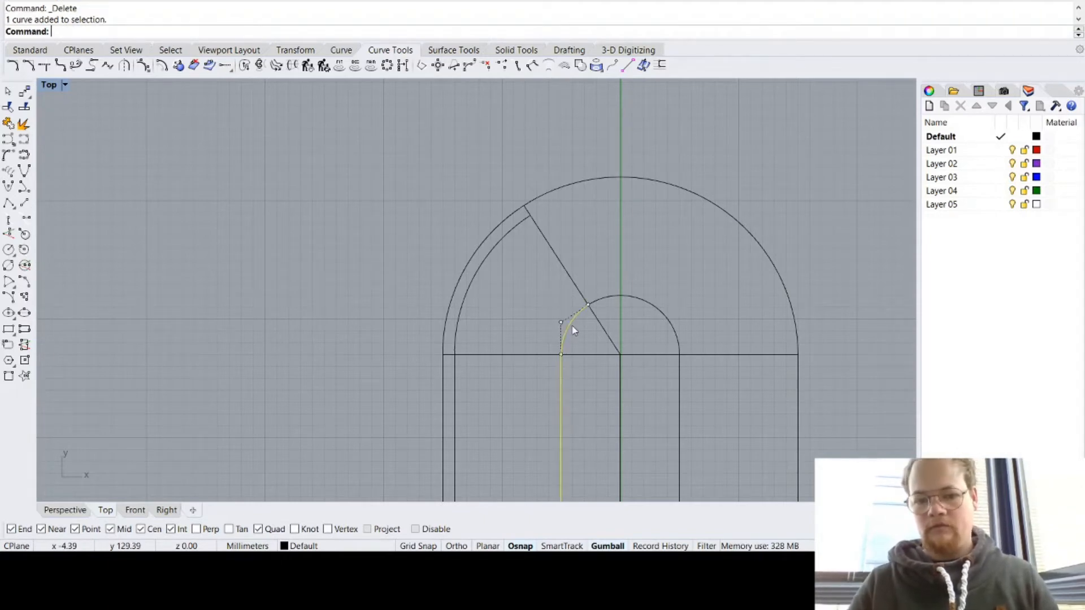
{"action": "key", "text": "Delete"}
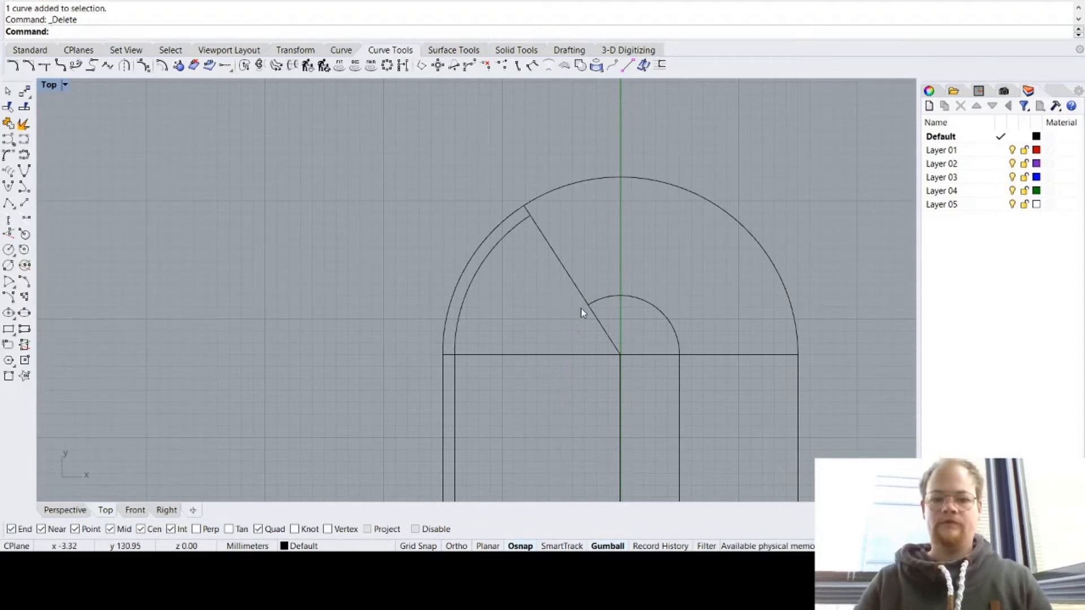
Step: Hide the tilted line to inspect the two open curve ends, and undo the hiding
{"action": "left_click", "coordinate": [573, 279]}
{"action": "type", "text": "Hide"}
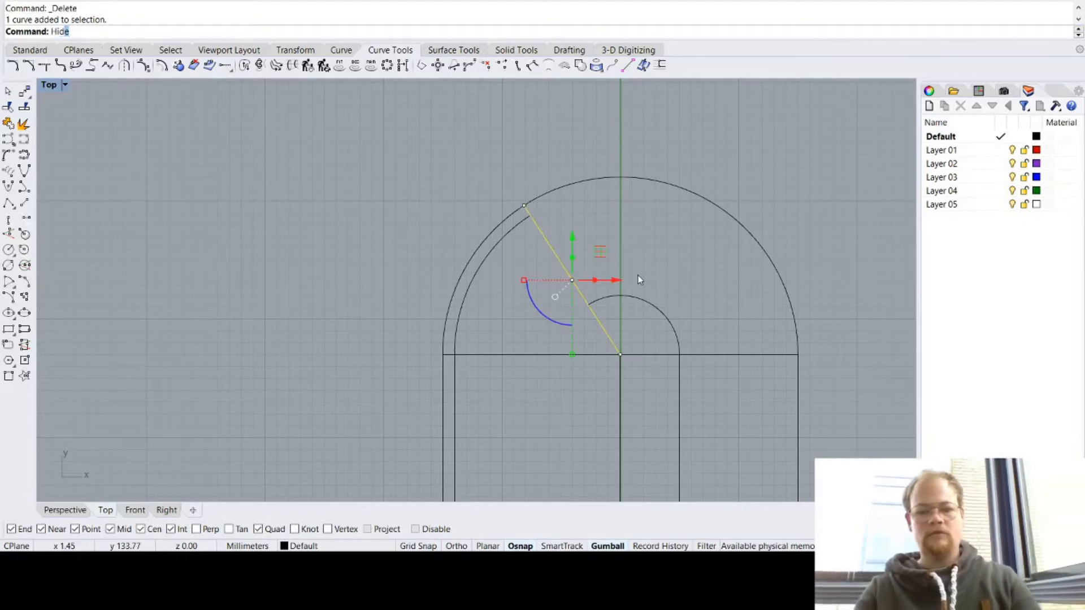
{"action": "key", "text": "Return"}
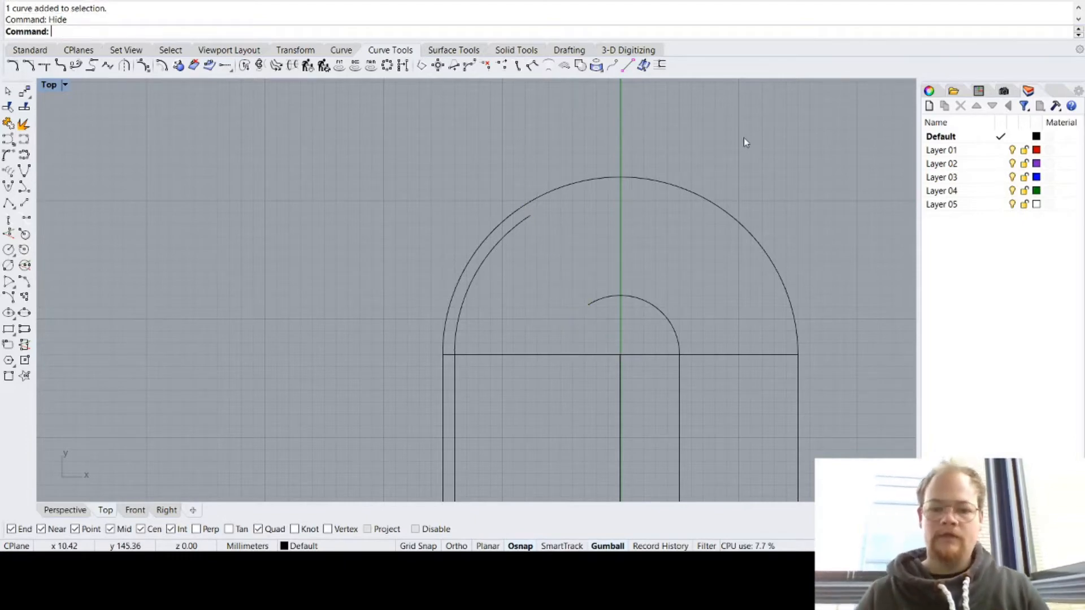
{"action": "right_click_drag", "start_coordinate": [744, 137], "coordinate": [689, 438]}
{"action": "scroll", "coordinate": [697, 469], "scroll_direction": "down", "scroll_amount": 6}
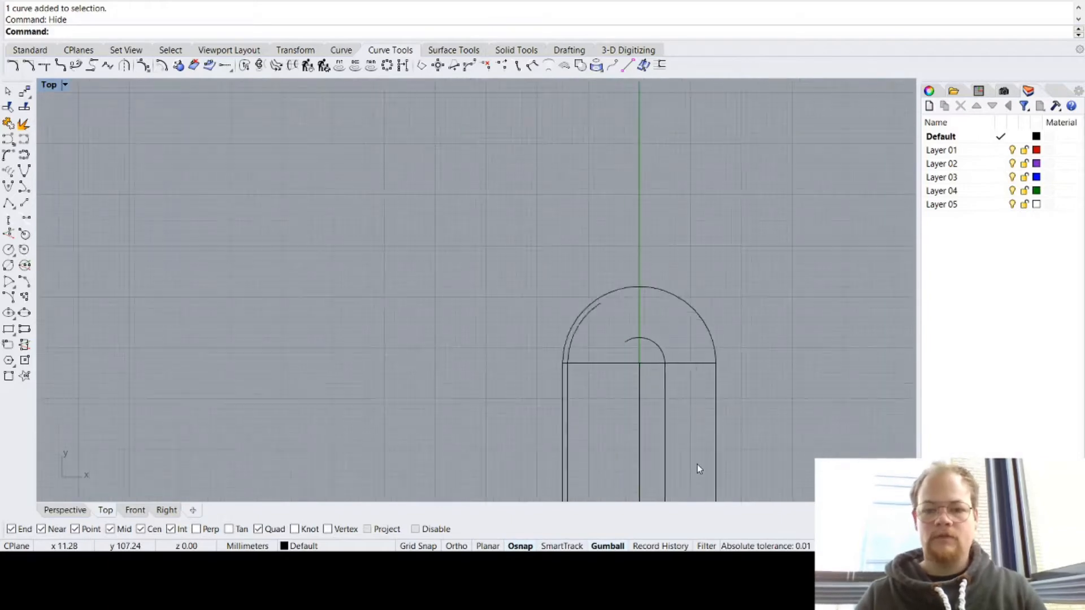
{"action": "scroll", "coordinate": [697, 470], "scroll_direction": "up", "scroll_amount": 3}
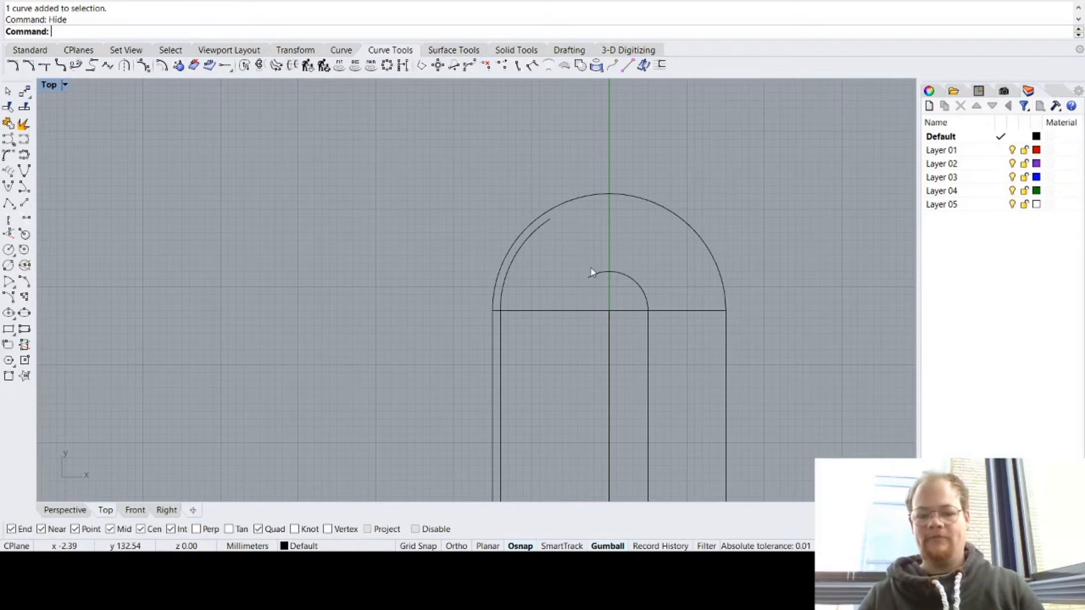
{"action": "key", "text": "ctrl+z"}
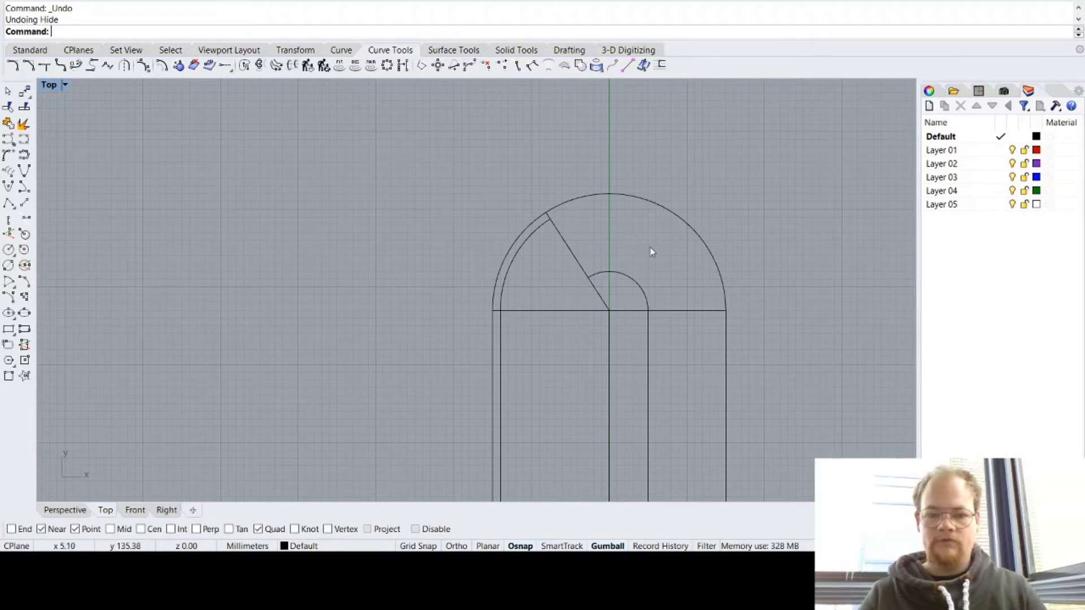
Step: Split the remaining 10 mm offset curve at the horizontal line across the base of the rounded end
{"action": "left_click", "coordinate": [563, 238]}
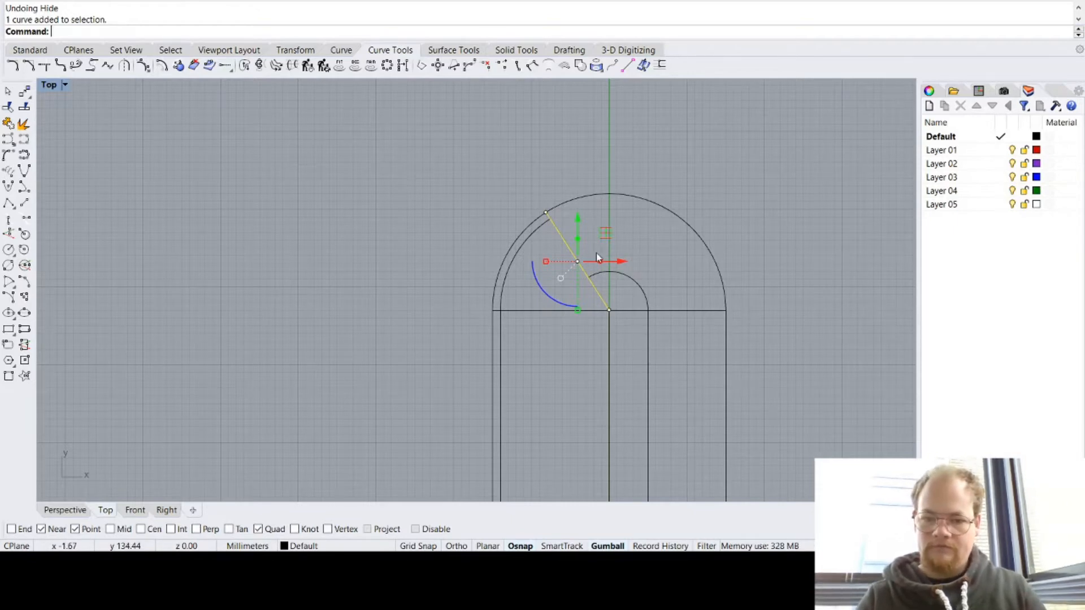
{"action": "left_click", "coordinate": [642, 284]}
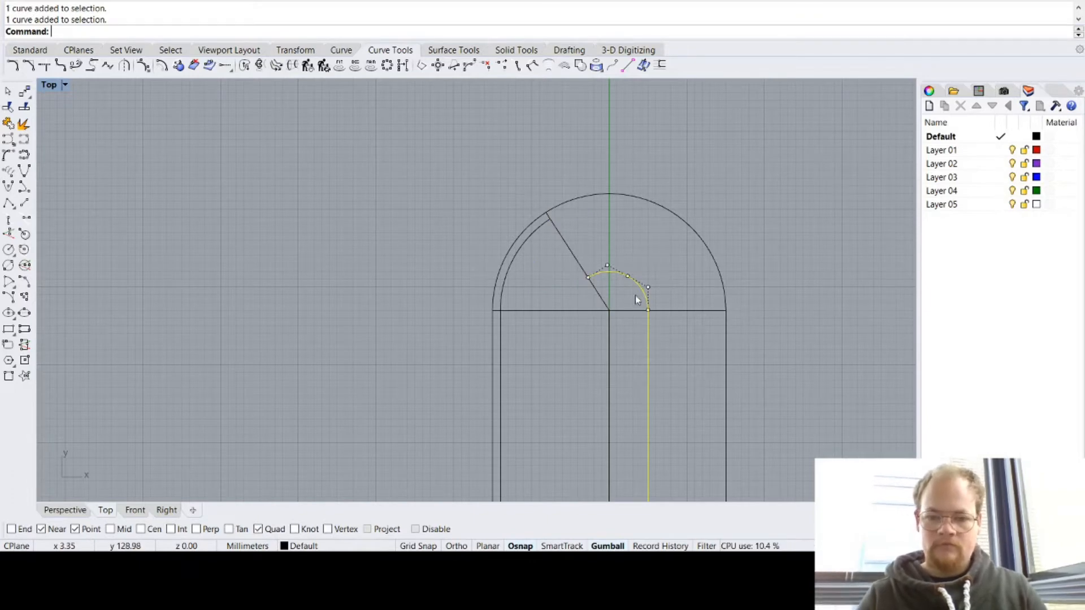
{"action": "left_click", "coordinate": [675, 288]}
{"action": "left_click", "coordinate": [640, 295]}
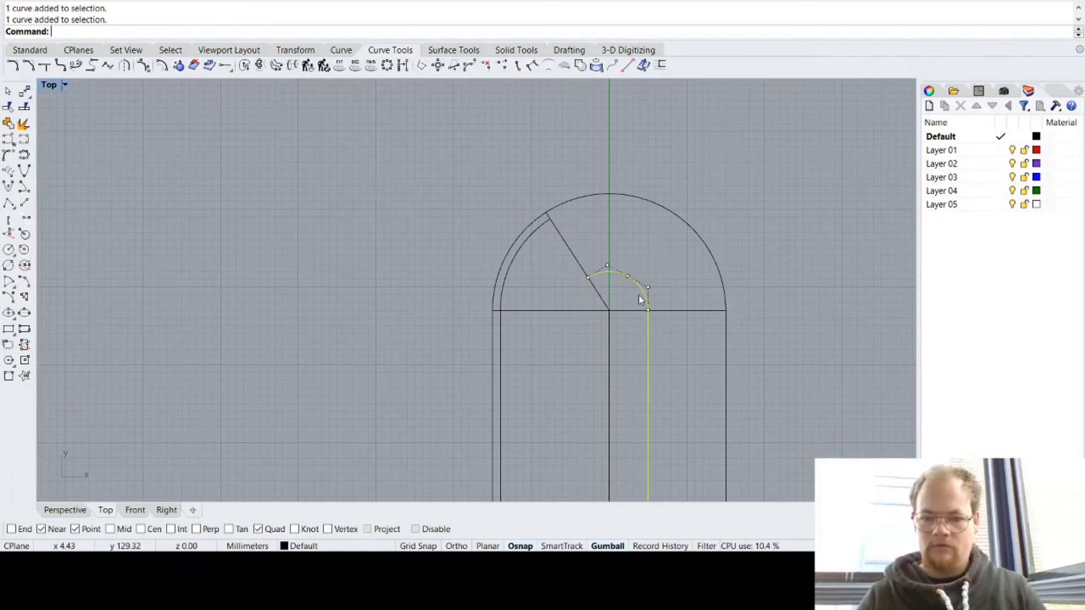
{"action": "type", "text": "Split"}
{"action": "key", "text": "Return"}
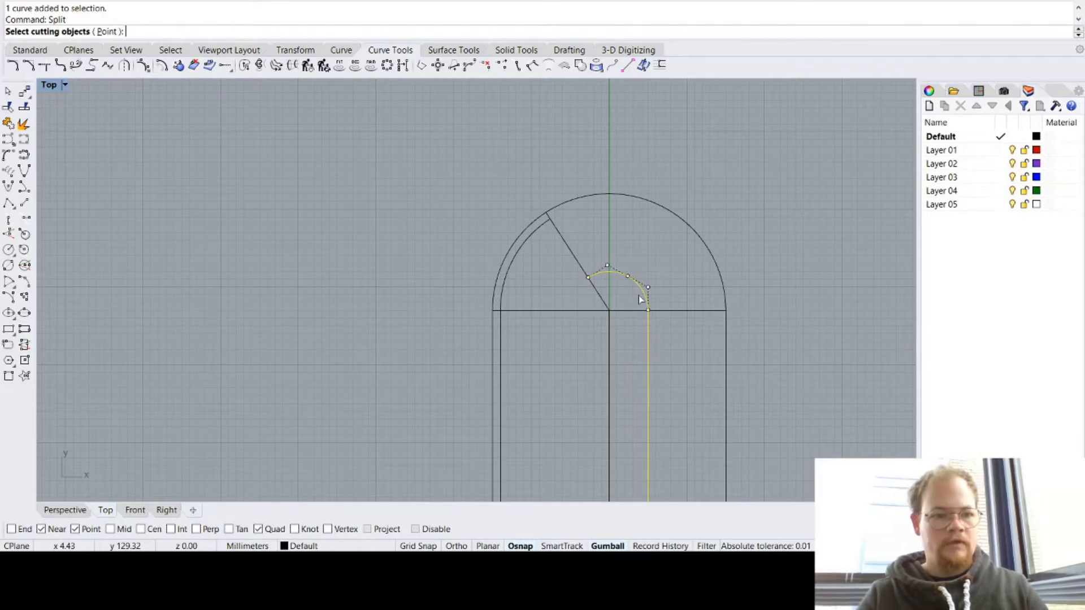
{"action": "left_click", "coordinate": [679, 314]}
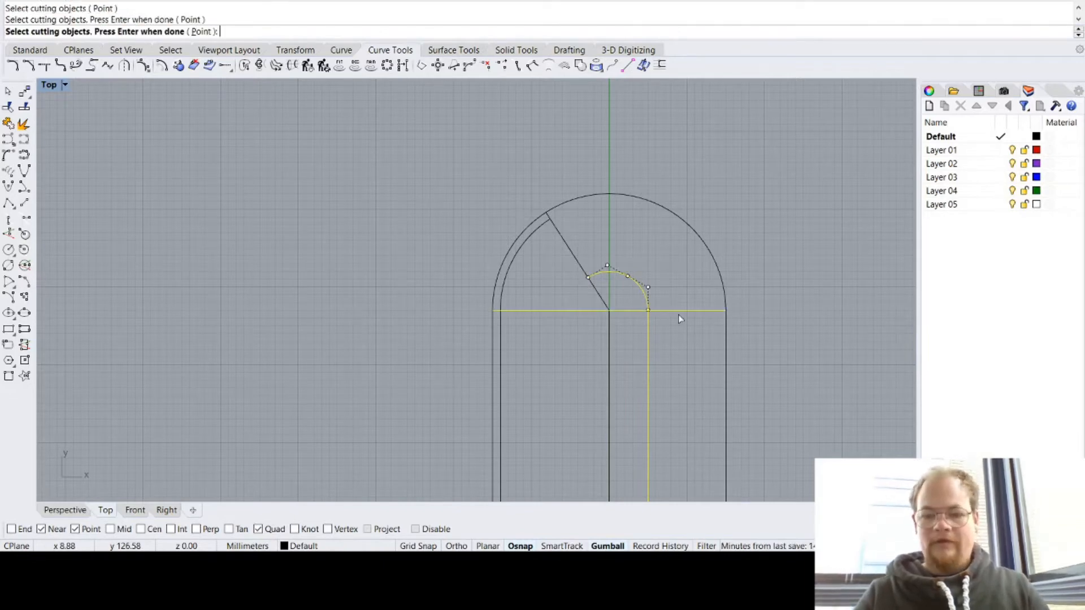
{"action": "key", "text": "Return"}
Step: Delete the small inner arc above the horizontal line and the tilted line
{"action": "left_click", "coordinate": [632, 243]}
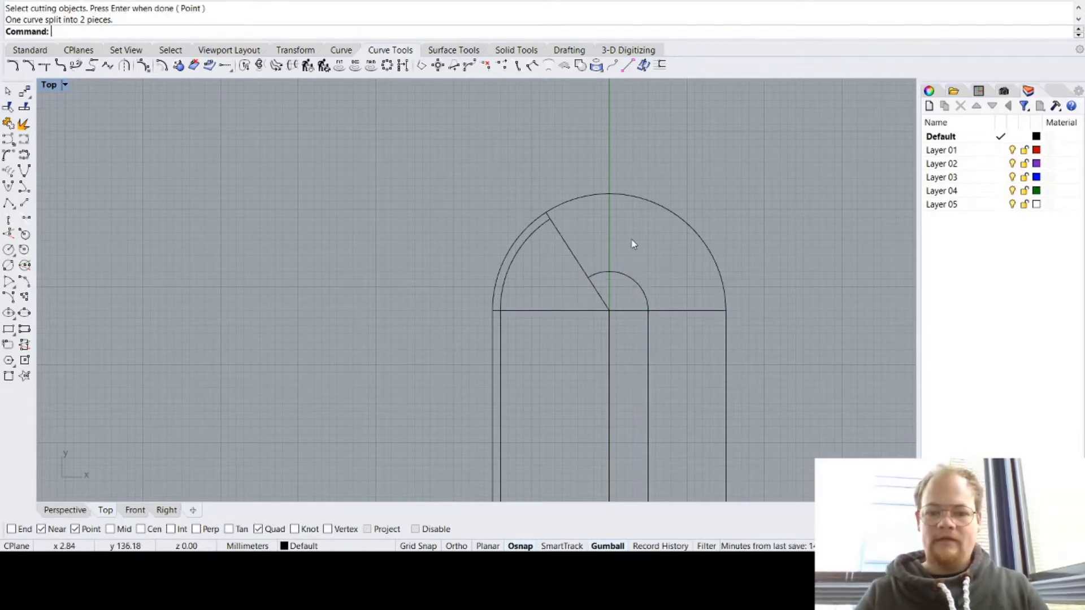
{"action": "left_click", "coordinate": [627, 275]}
{"action": "key", "text": "Delete"}
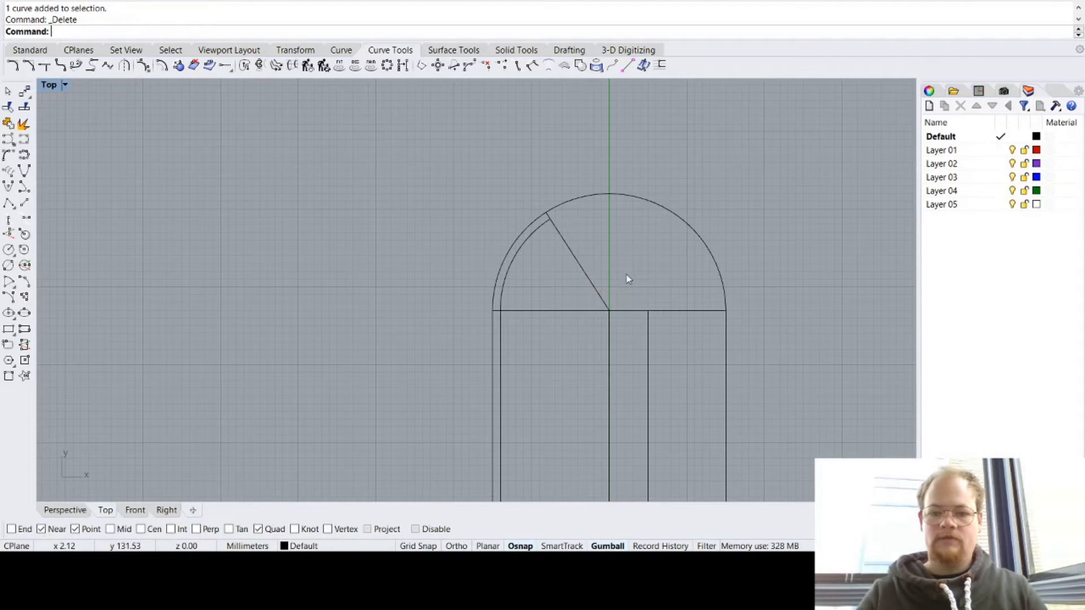
{"action": "left_click", "coordinate": [579, 260]}
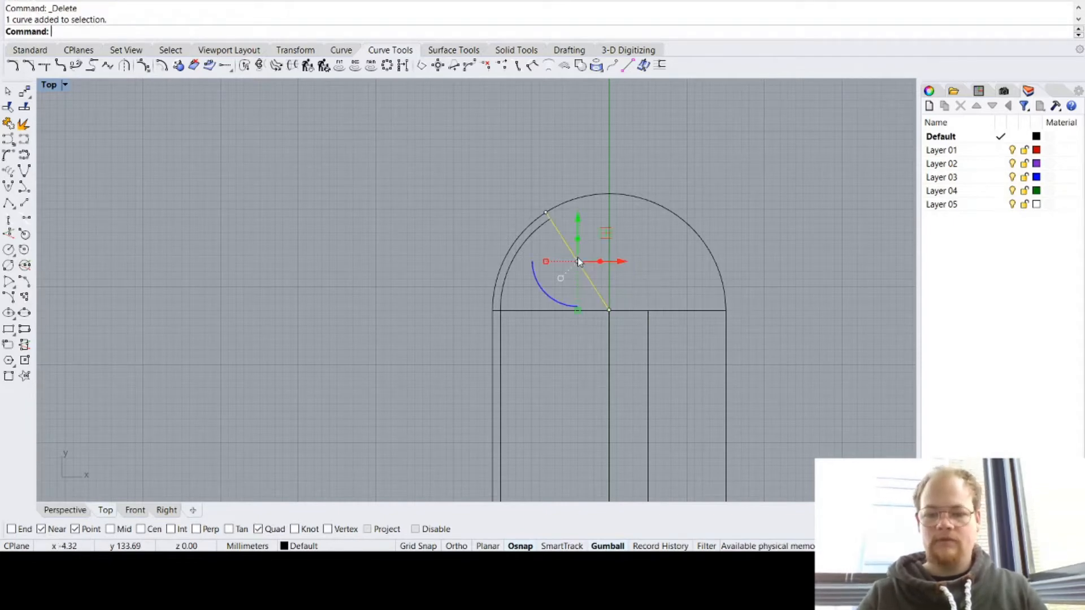
{"action": "key", "text": "Delete"}
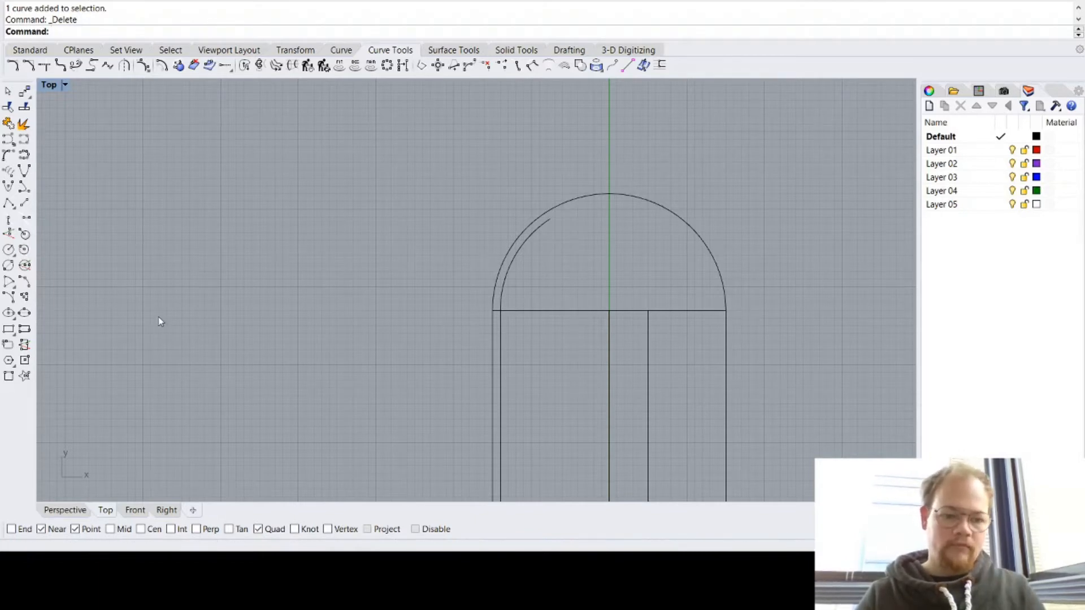
Step: Start an adjustable blend between the open end of the 1 mm offset arc and the inner vertical line's upper end, flipping both blend directions
{"action": "left_click", "coordinate": [247, 324]}
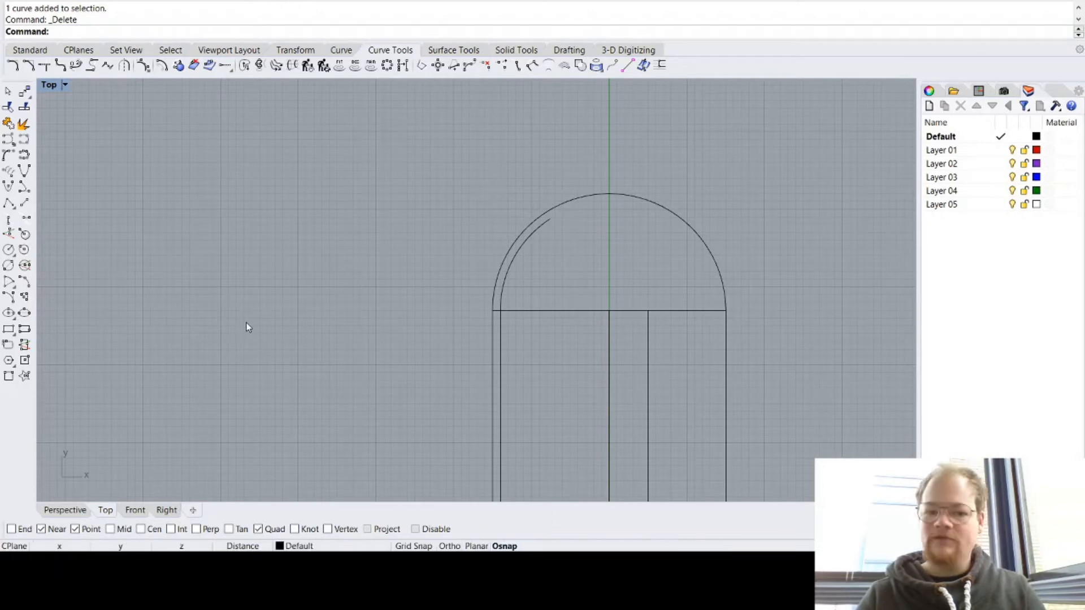
{"action": "left_click", "coordinate": [545, 223]}
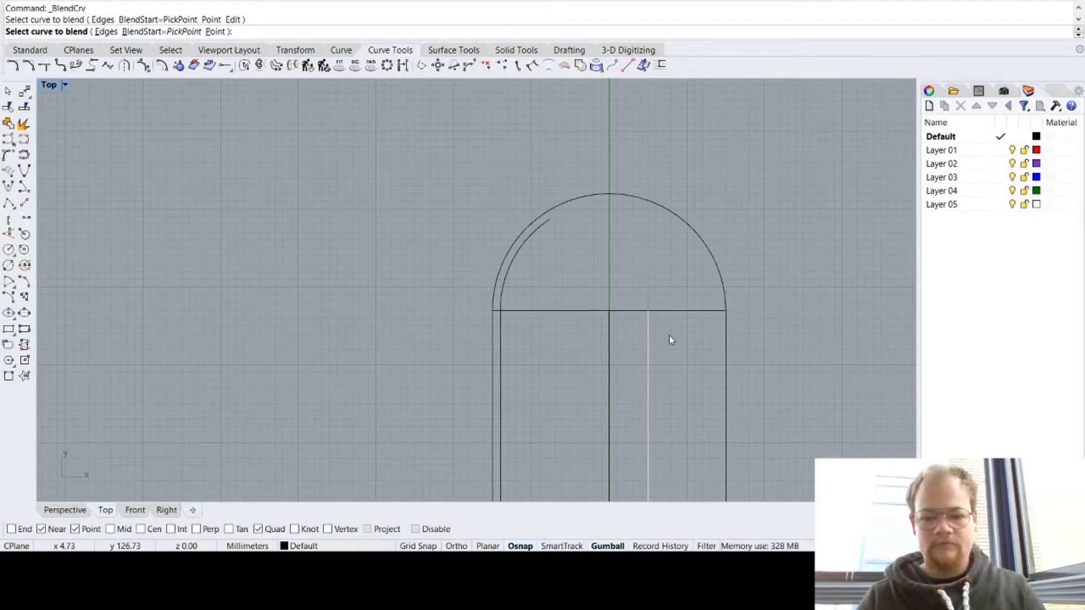
{"action": "left_click", "coordinate": [695, 360]}
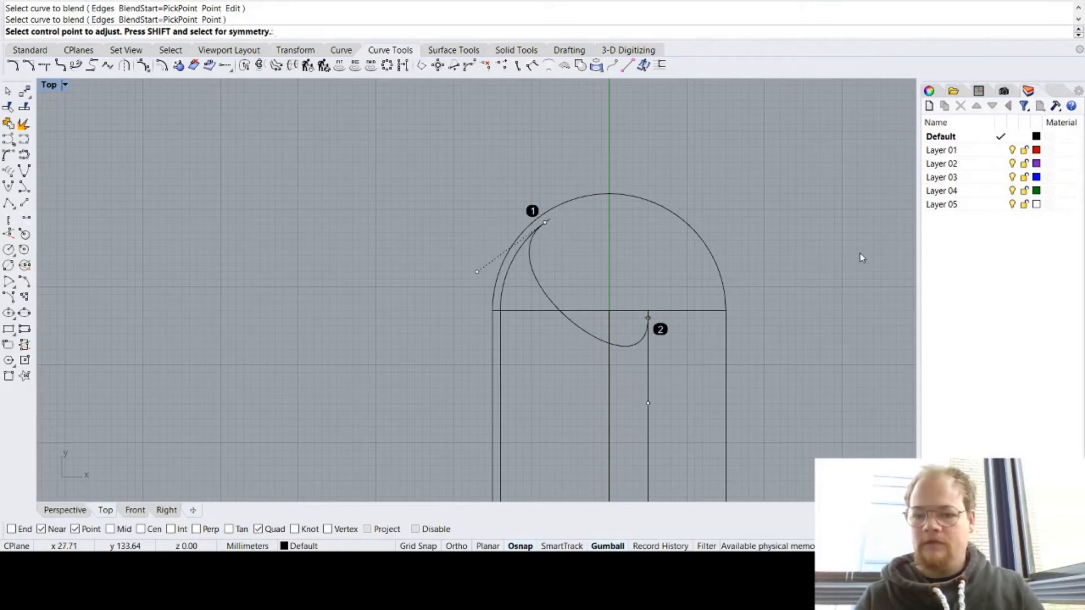
{"action": "left_click", "coordinate": [907, 246]}
{"action": "left_click", "coordinate": [908, 246]}
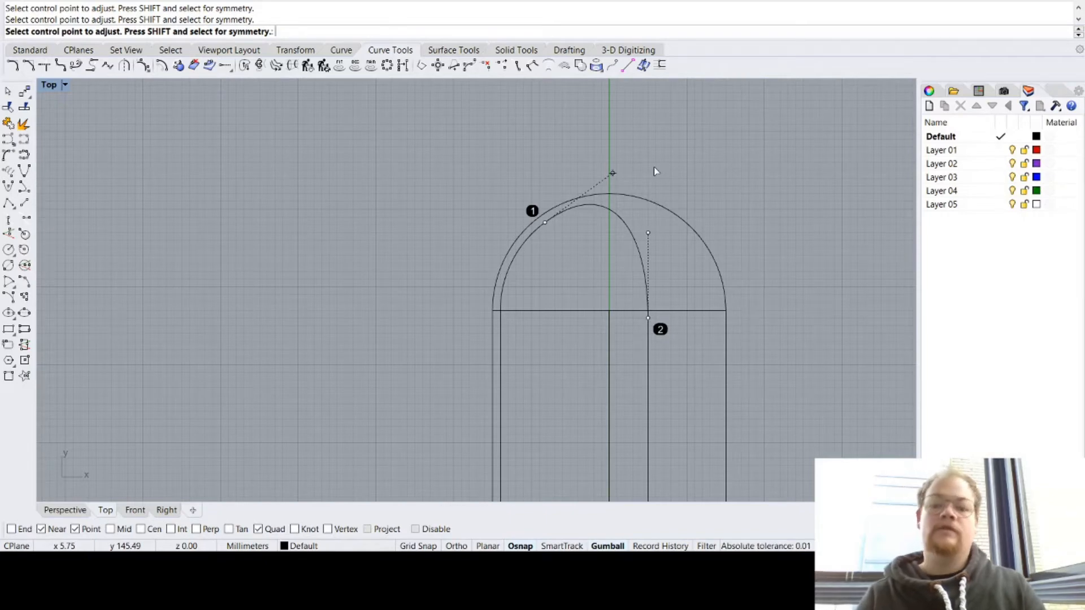
Step: Shorten the blend's handle at the arc end and raise the continuity at both blend ends
{"action": "left_click", "coordinate": [613, 173]}
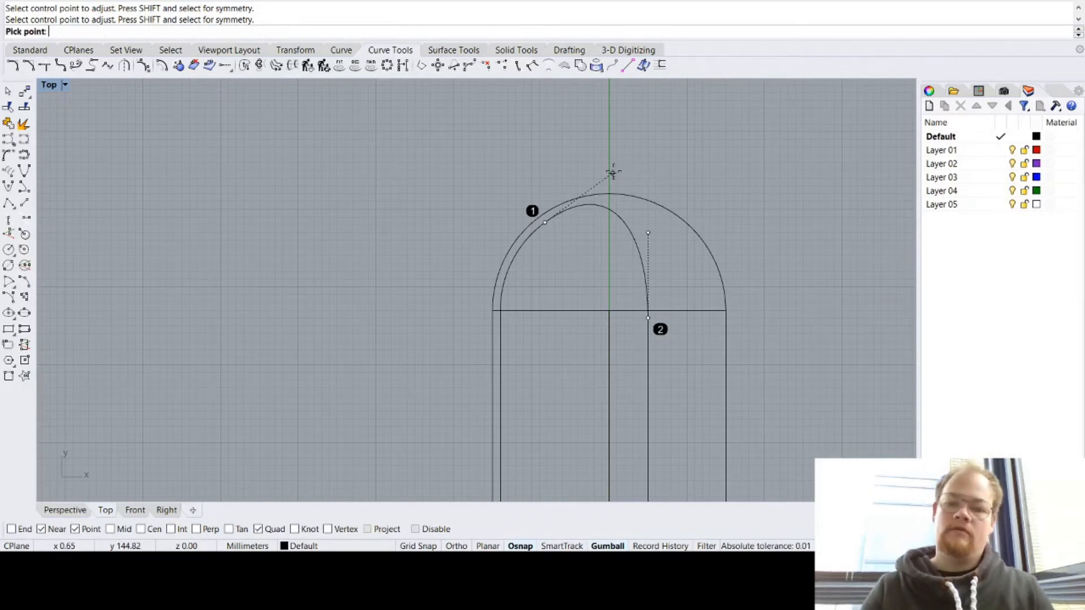
{"action": "left_click", "coordinate": [569, 201]}
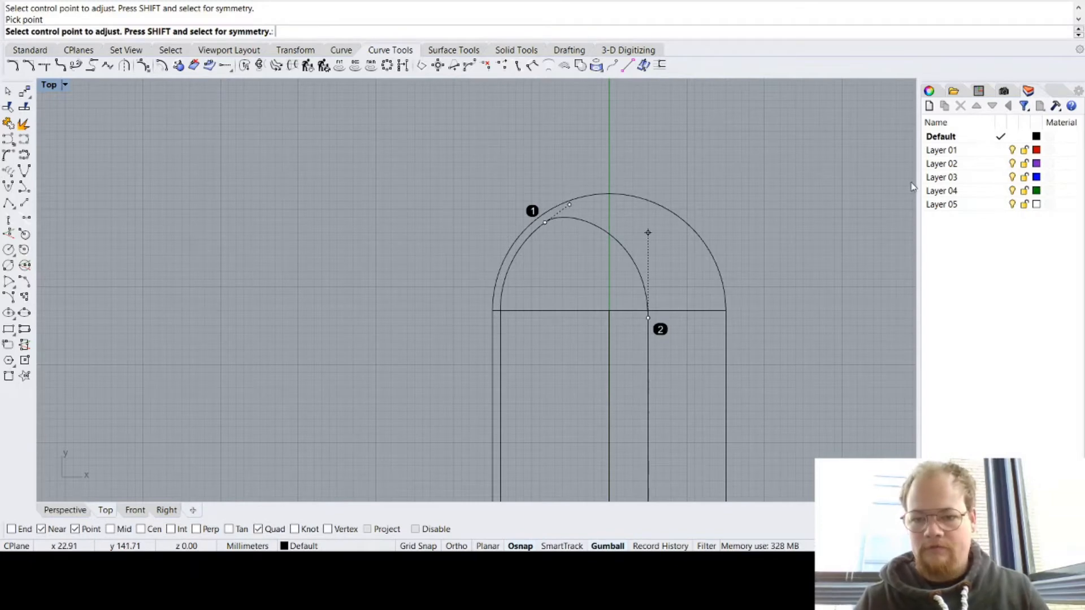
{"action": "left_click", "coordinate": [975, 190]}
{"action": "left_click", "coordinate": [925, 191]}
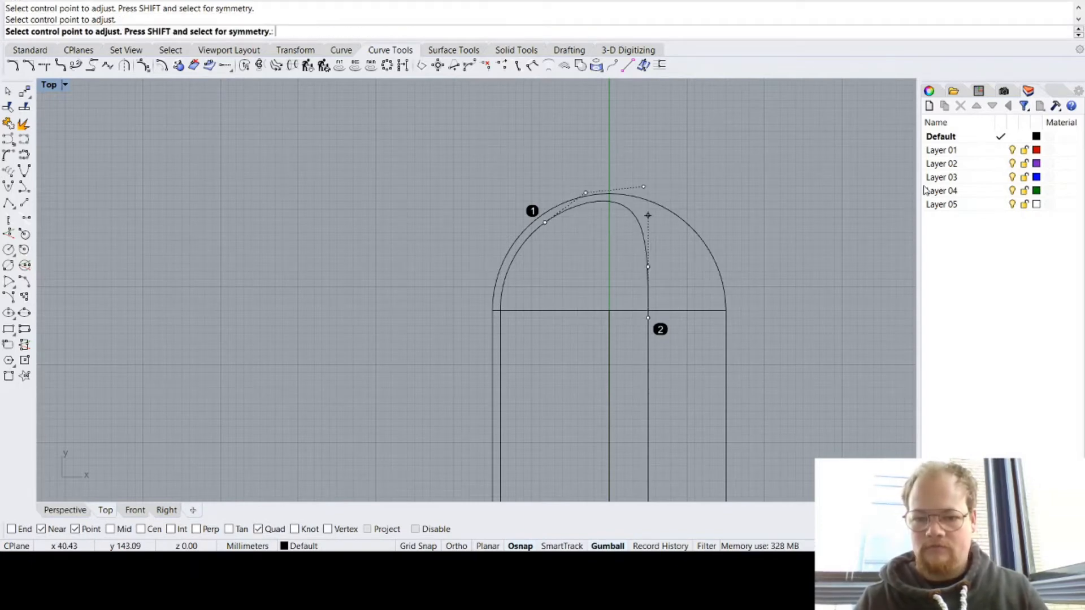
Step: Slide the blend's start point down the 1 mm offset arc to the horizontal base line, adjust its handle and accept the blend
{"action": "left_click", "coordinate": [545, 222]}
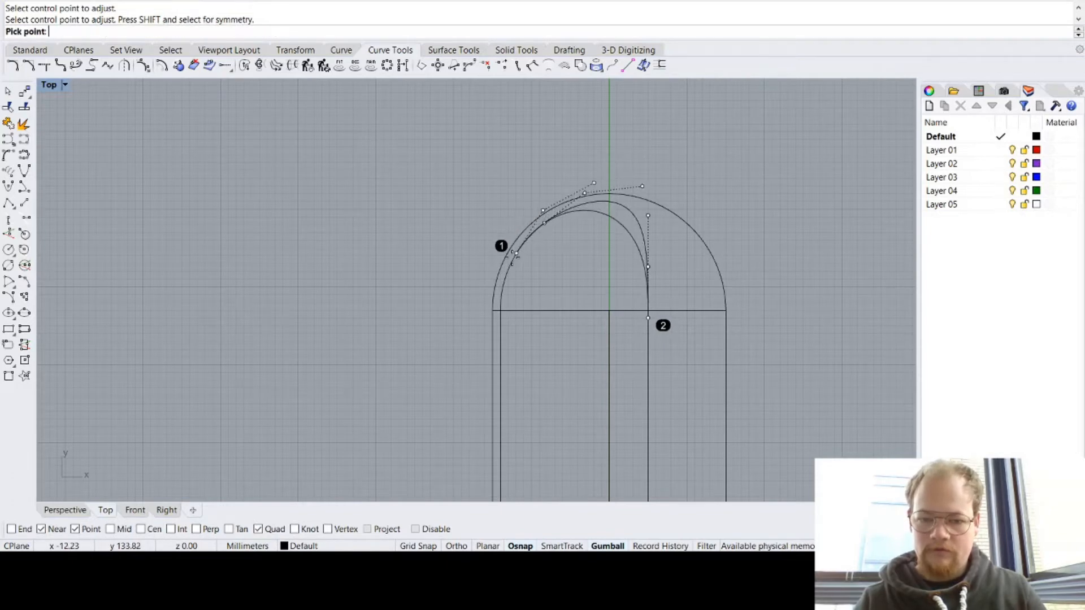
{"action": "left_click", "coordinate": [506, 278]}
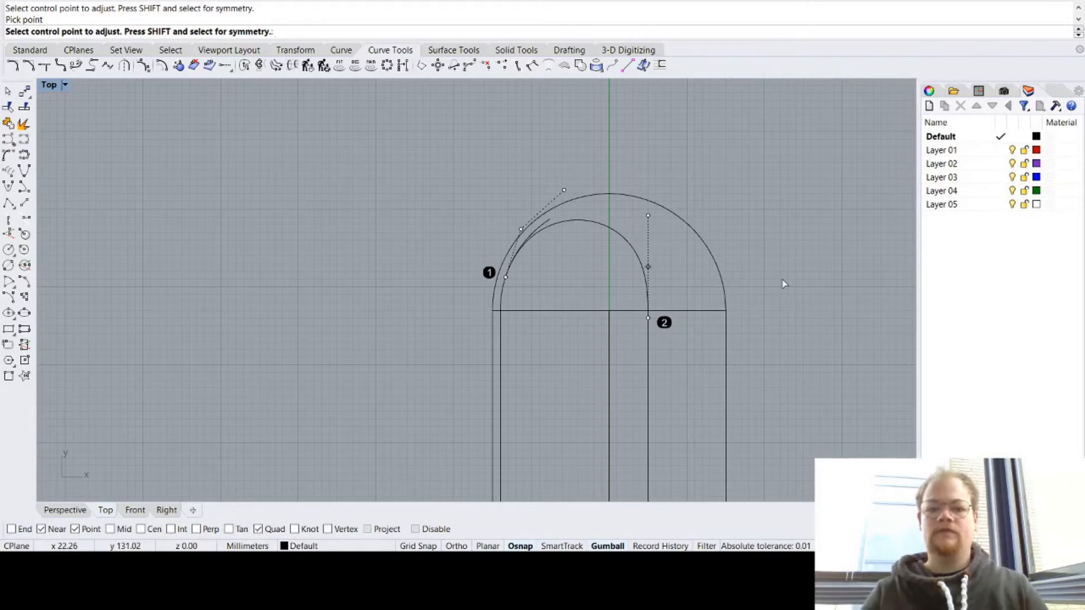
{"action": "left_click", "coordinate": [506, 277]}
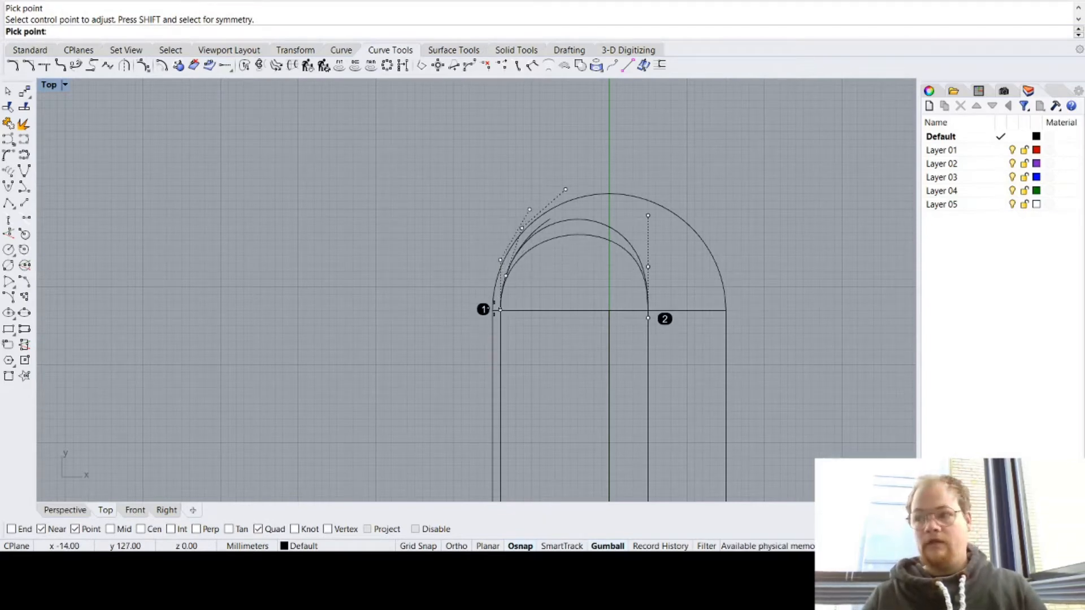
{"action": "left_click", "coordinate": [494, 309]}
{"action": "left_click", "coordinate": [496, 309]}
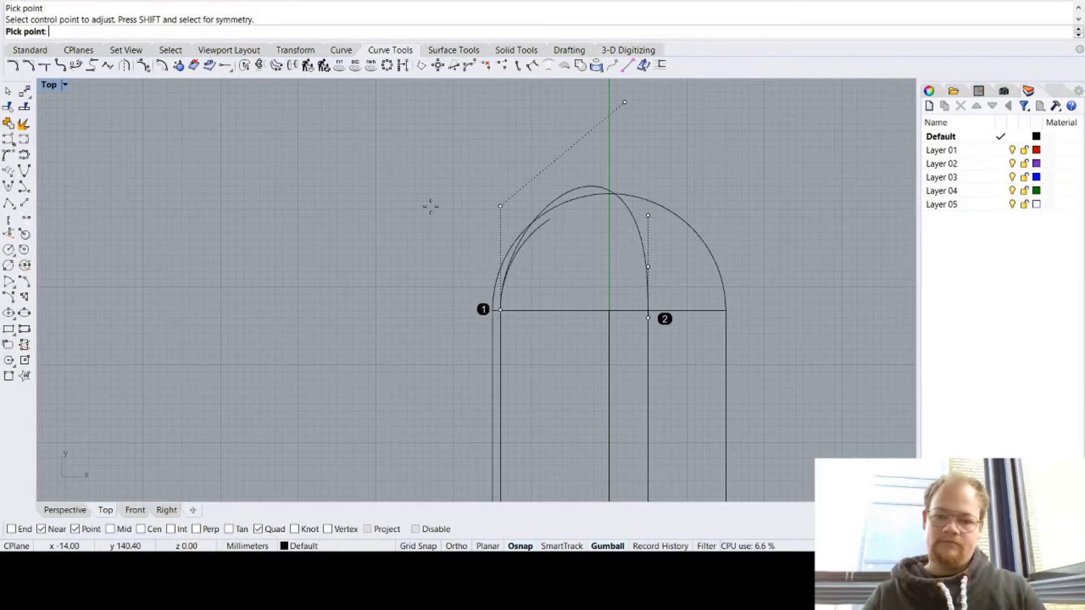
{"action": "left_click", "coordinate": [543, 267]}
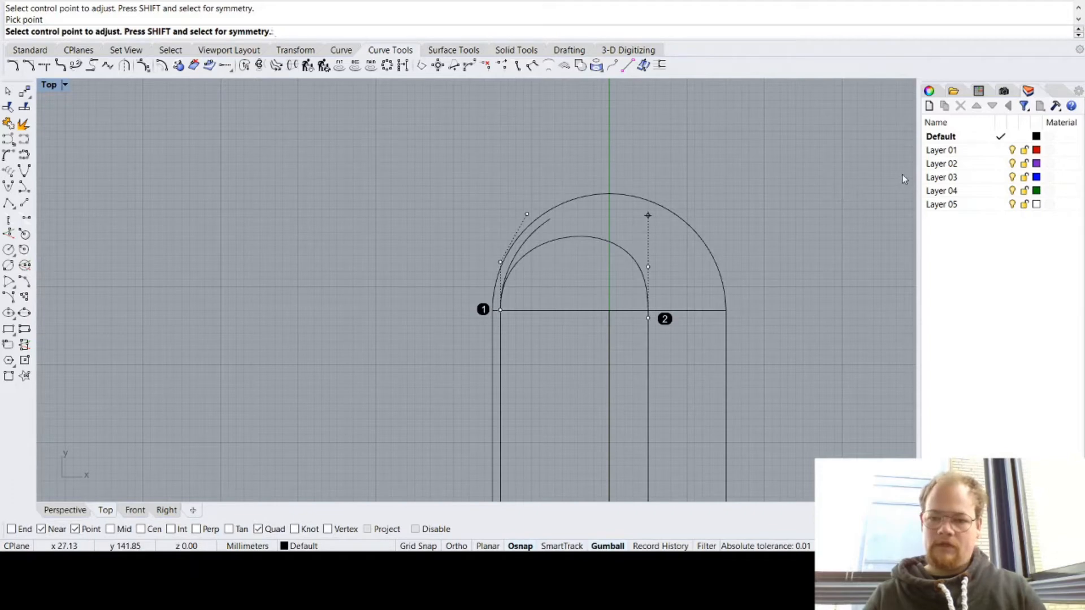
{"action": "right_click", "coordinate": [857, 328]}
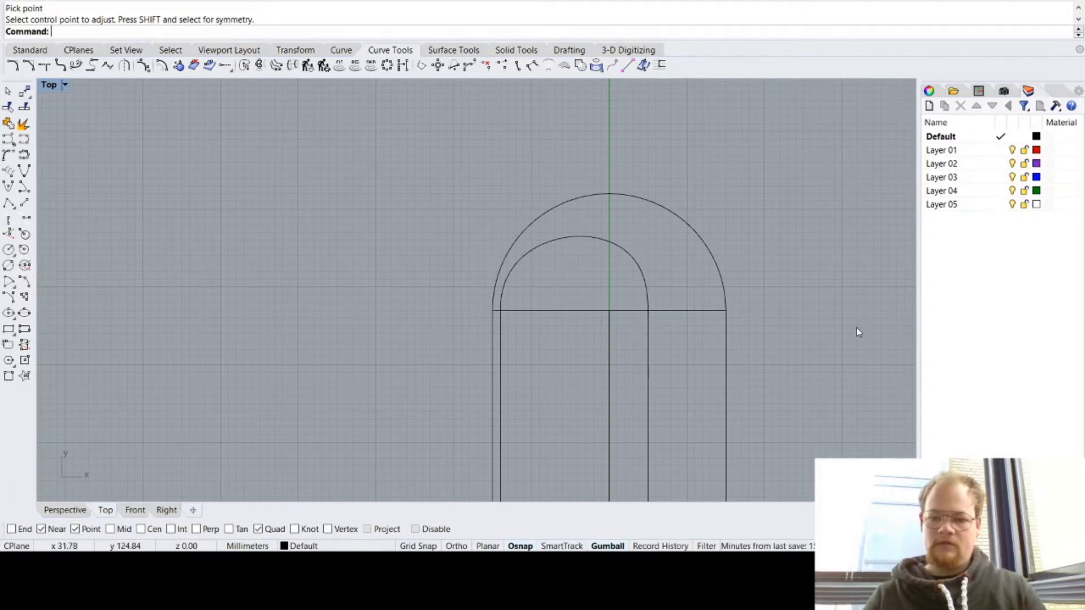
{"action": "scroll", "coordinate": [596, 308], "scroll_direction": "down", "scroll_amount": 1}
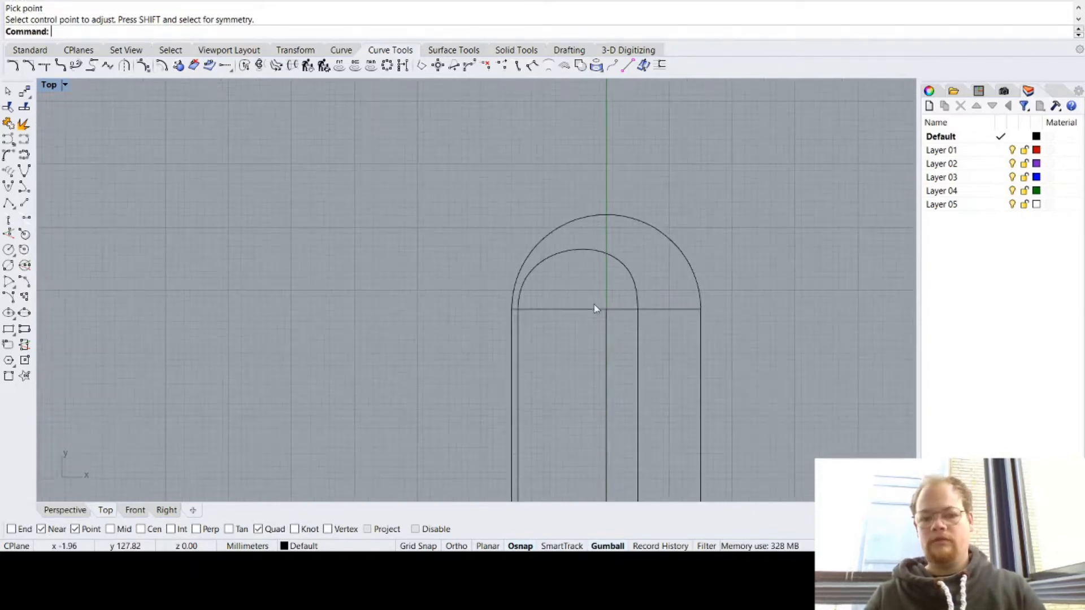
{"action": "scroll", "coordinate": [597, 308], "scroll_direction": "down", "scroll_amount": 3}
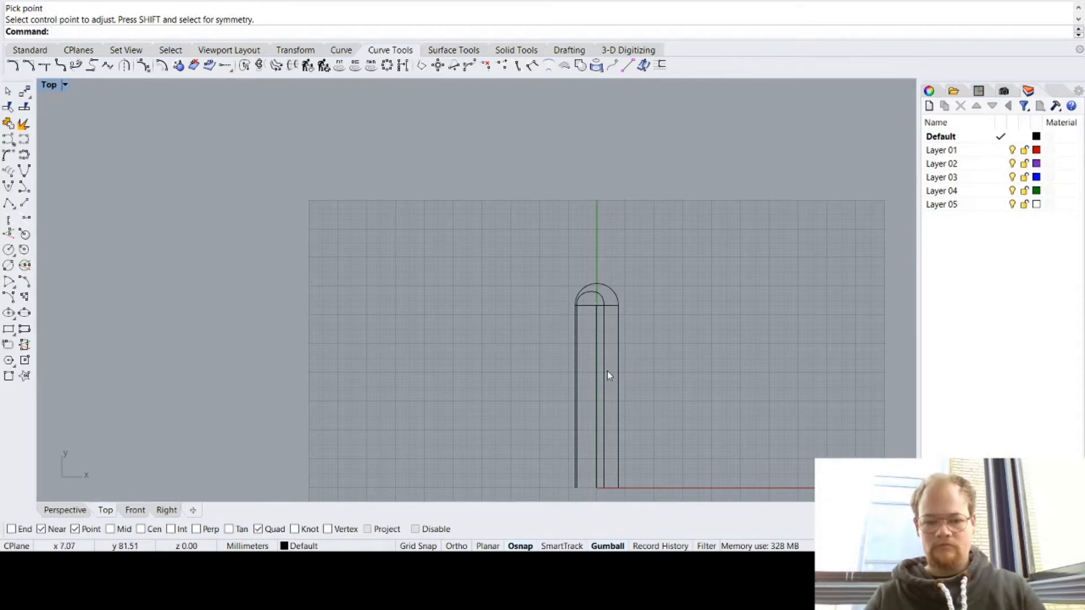
{"action": "scroll", "coordinate": [589, 305], "scroll_direction": "up", "scroll_amount": 5}
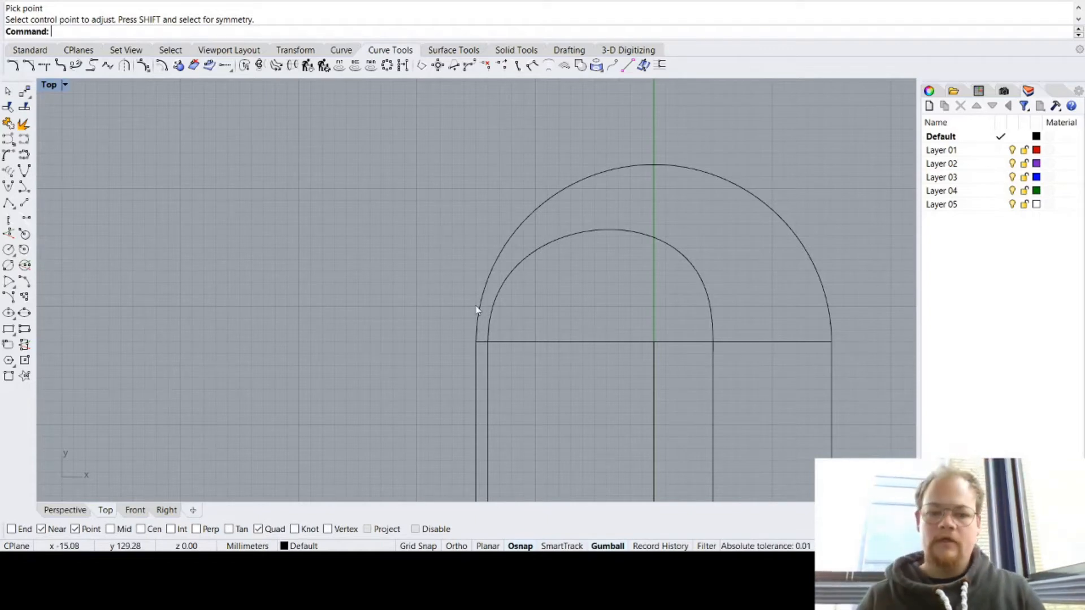
{"action": "left_click", "coordinate": [501, 255]}
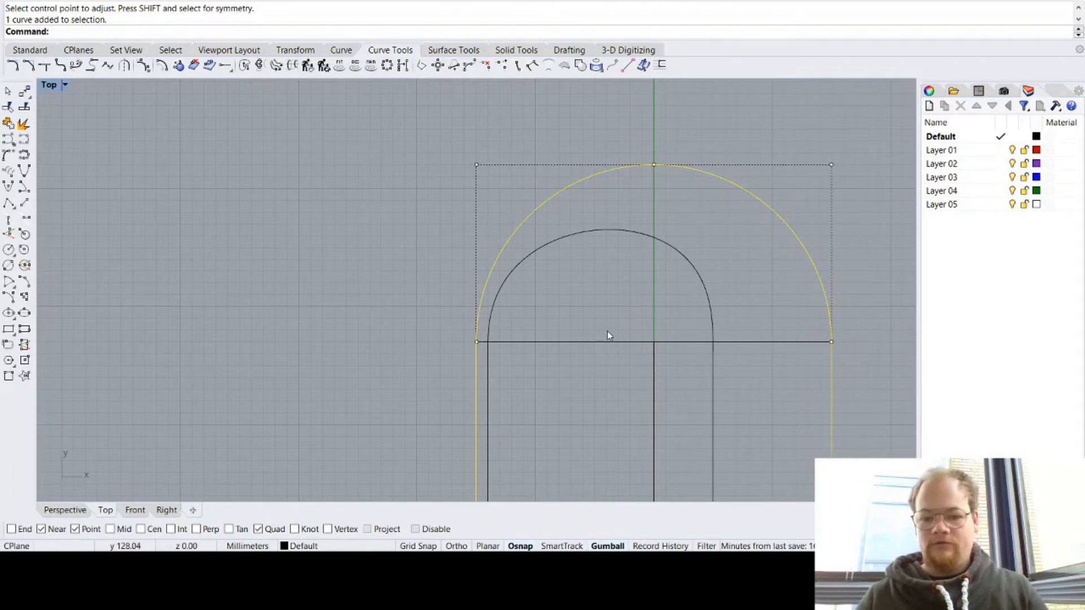
{"action": "left_click", "coordinate": [629, 387]}
{"action": "left_click", "coordinate": [656, 378]}
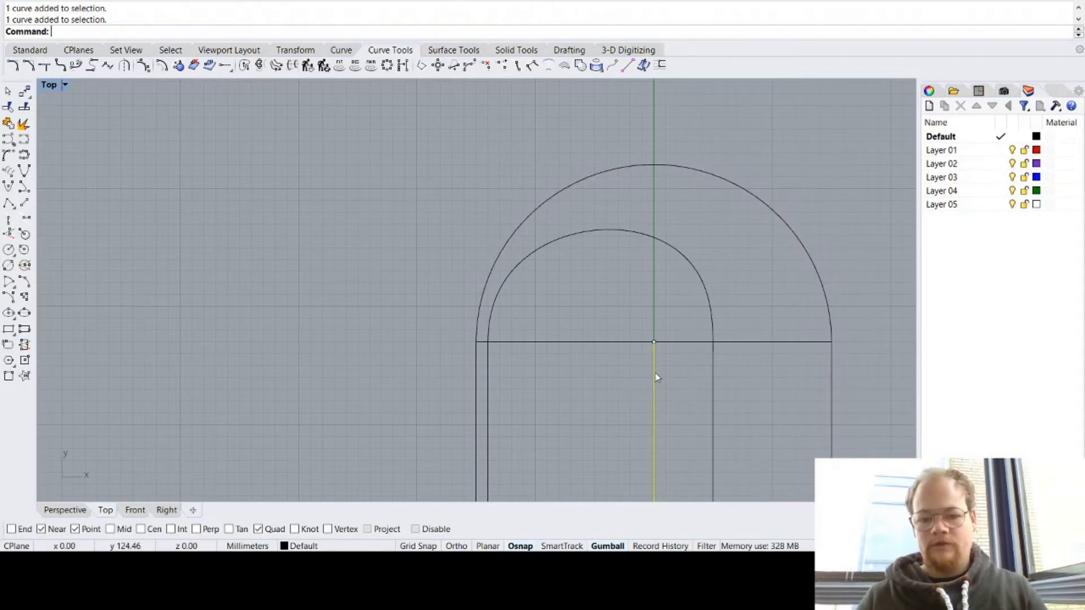
{"action": "type", "text": "Ex"}
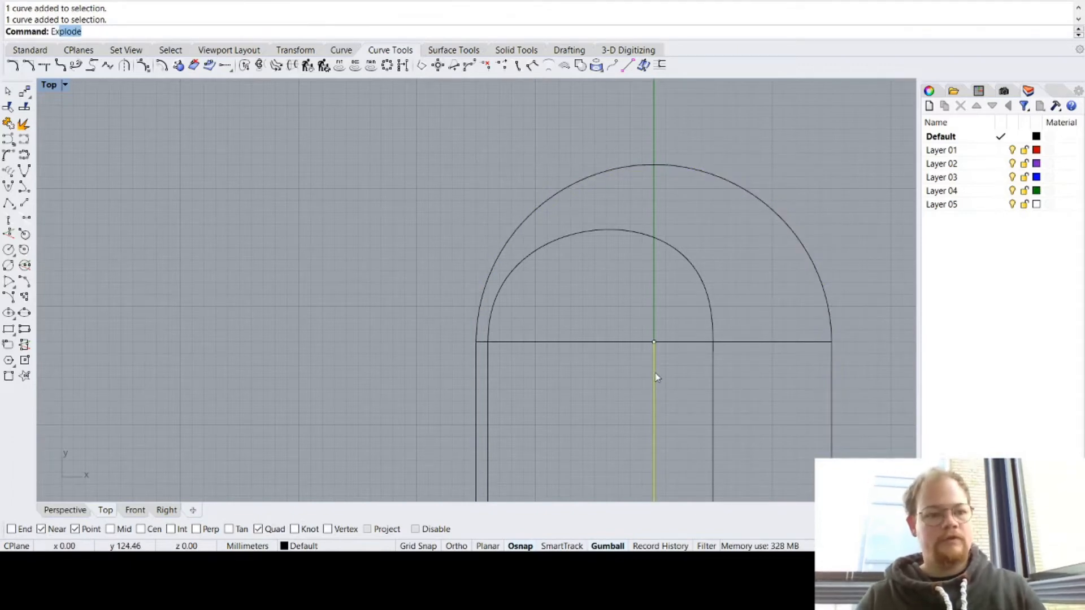
{"action": "type", "text": "tend"}
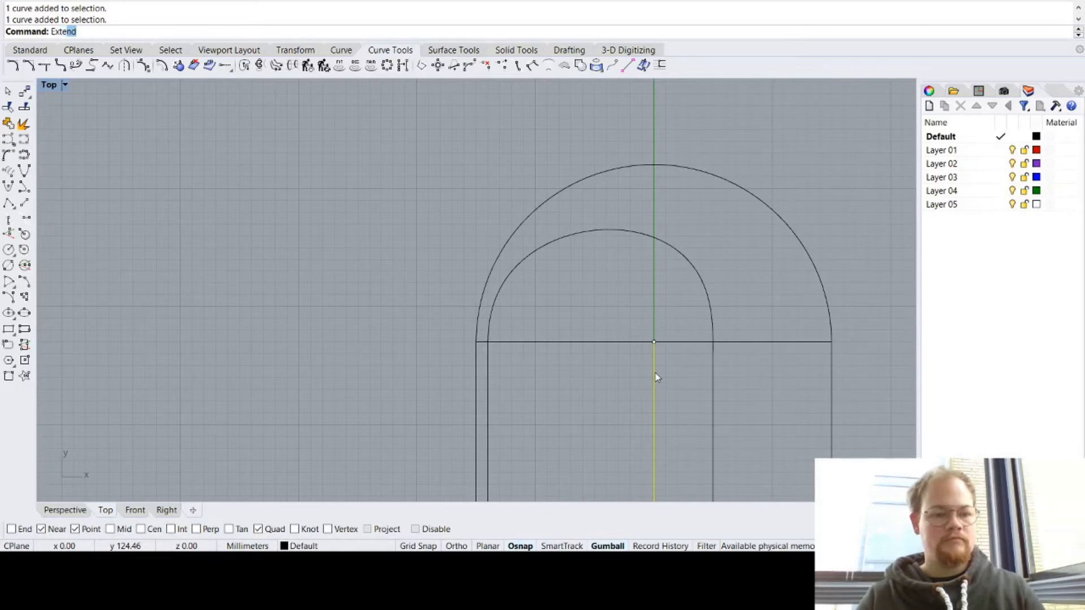
{"action": "key", "text": "Return"}
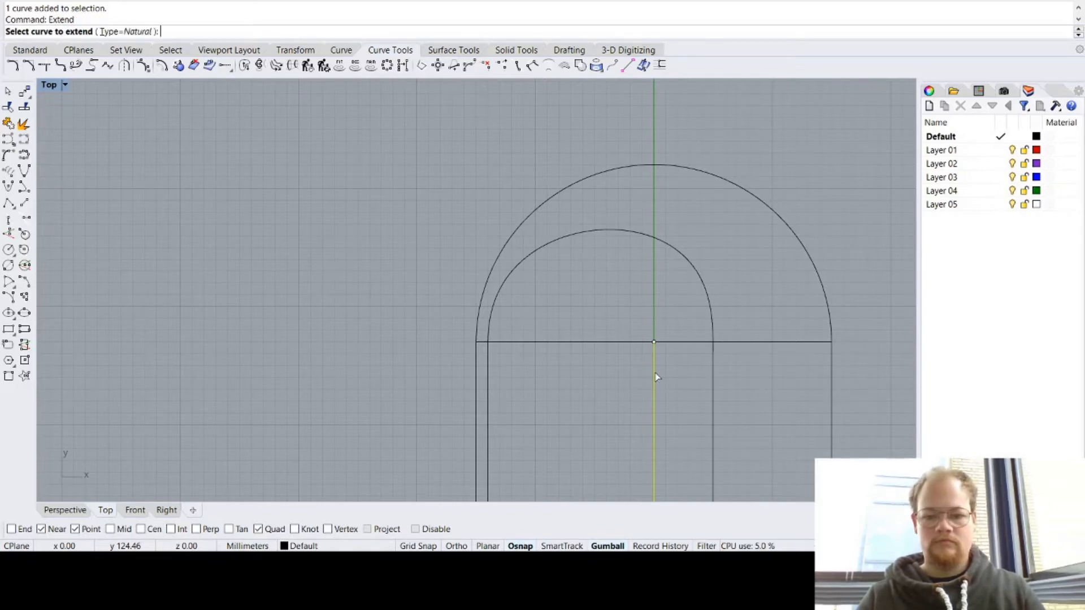
{"action": "key", "text": "F1"}
{"action": "key", "text": "Escape"}
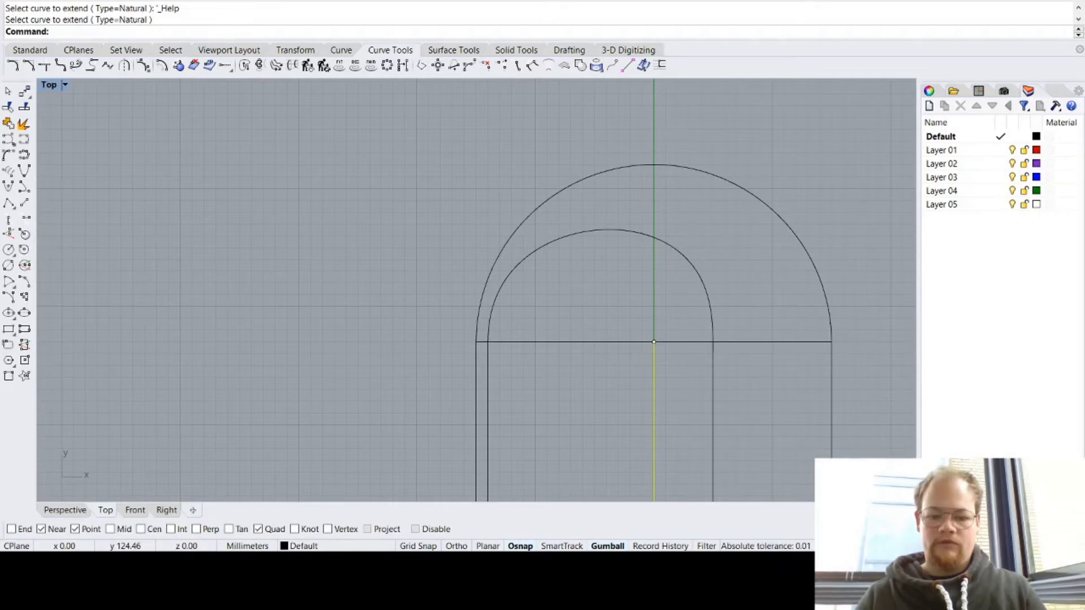
Step: Extend the vertical centre line up to the outer outline's arc, using the outline as the boundary
{"action": "left_click", "coordinate": [678, 170]}
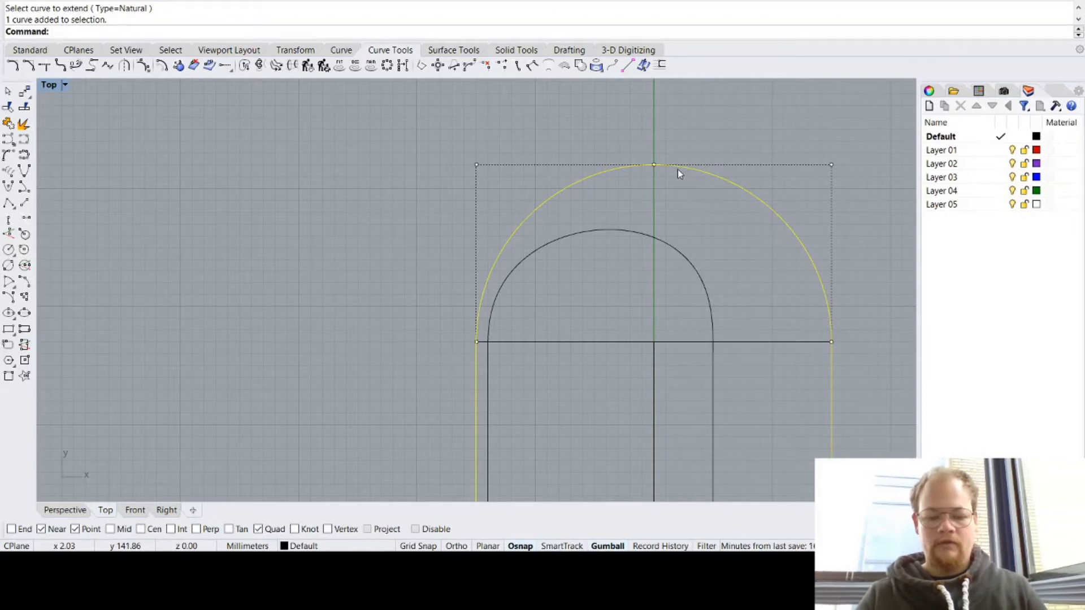
{"action": "type", "text": "E"}
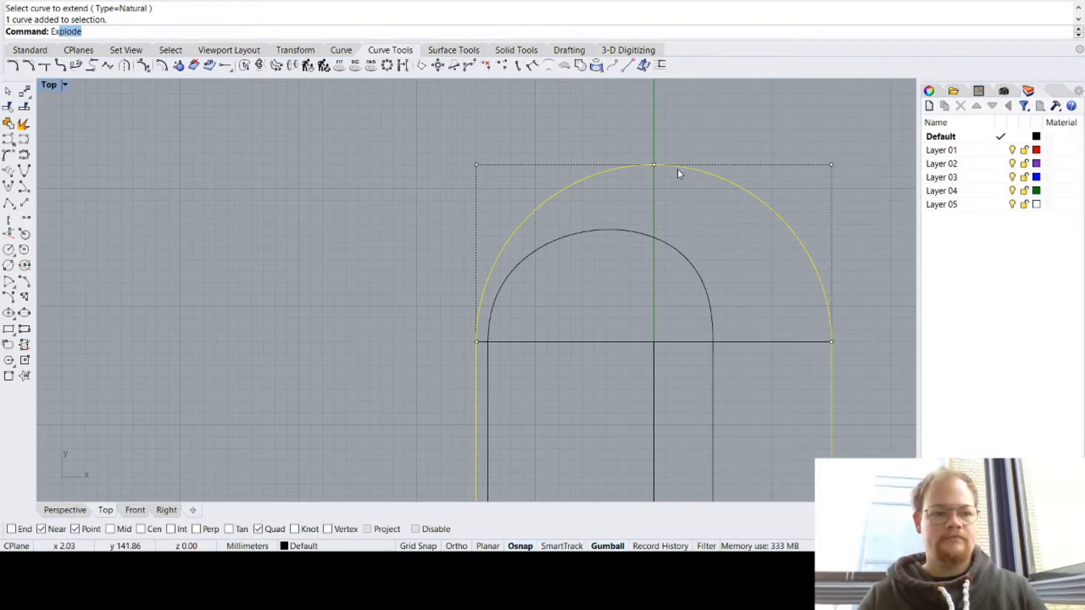
{"action": "type", "text": "xtend"}
{"action": "key", "text": "Return"}
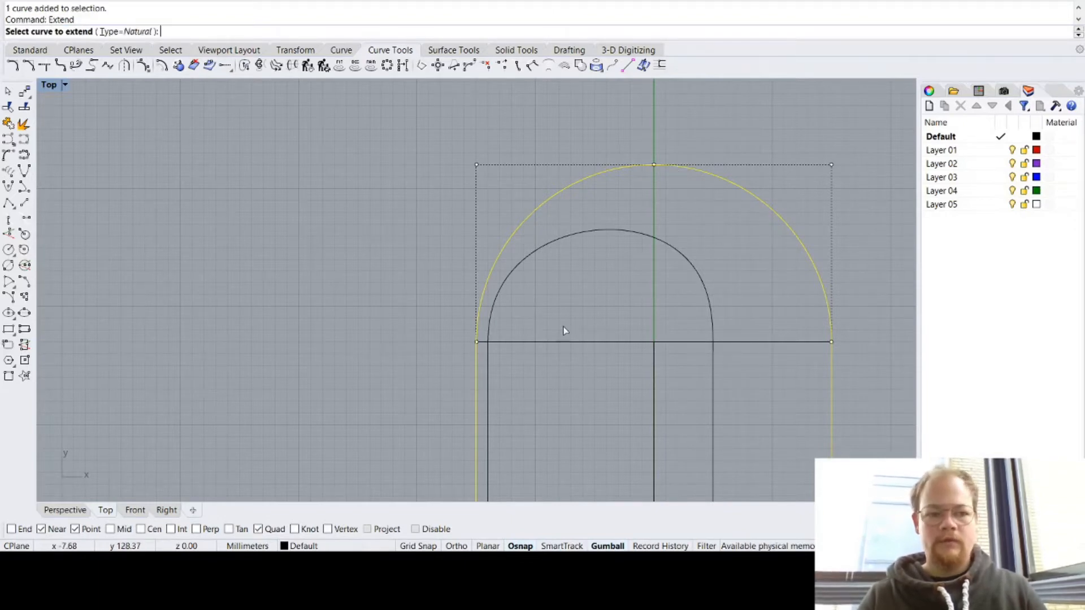
{"action": "left_click", "coordinate": [654, 359]}
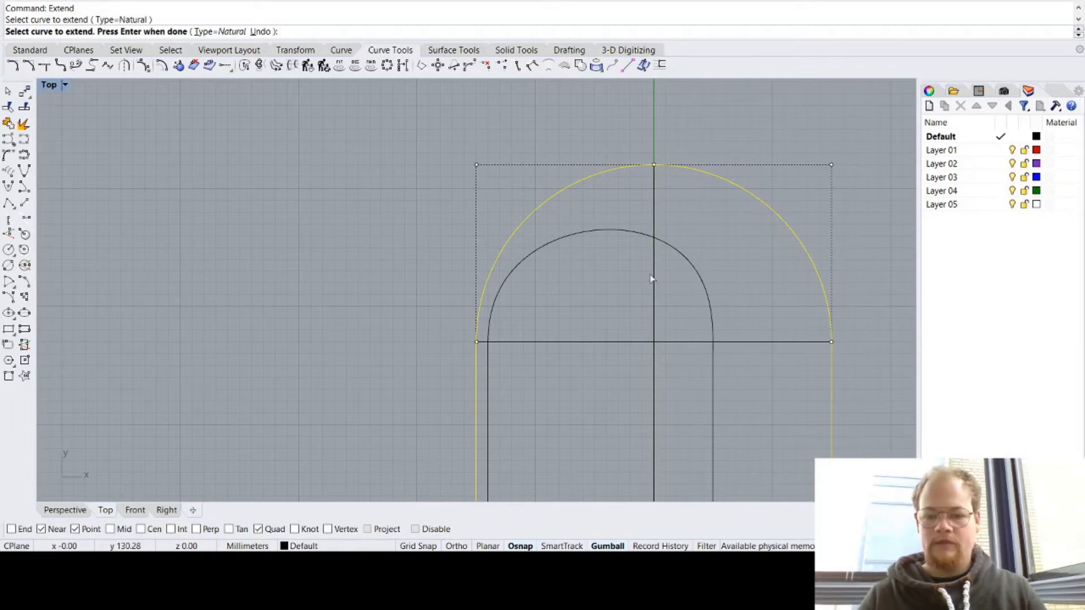
{"action": "key", "text": "Return"}
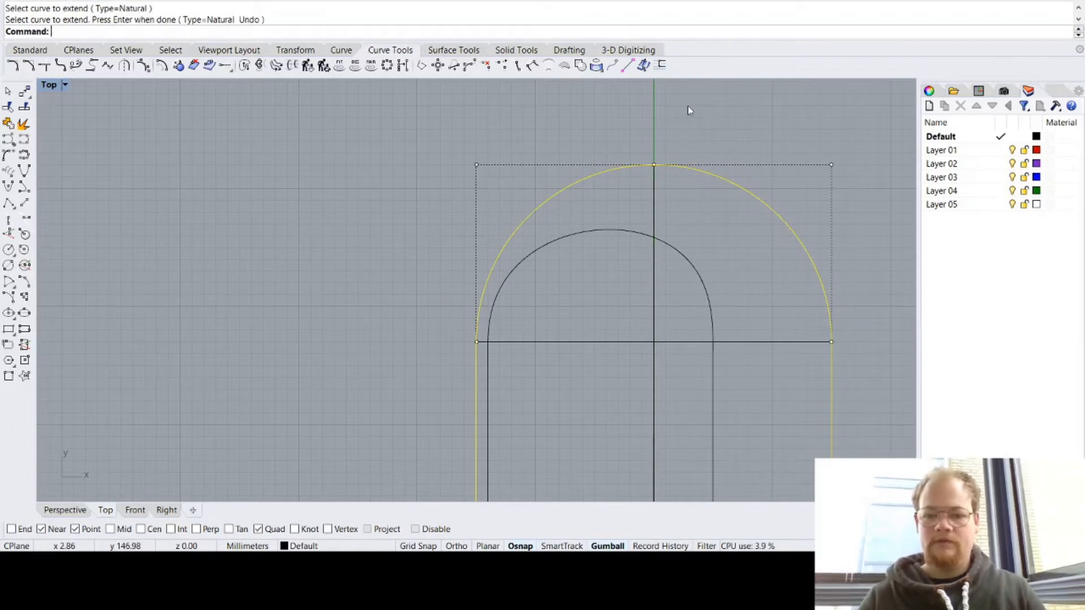
{"action": "key", "text": "Escape"}
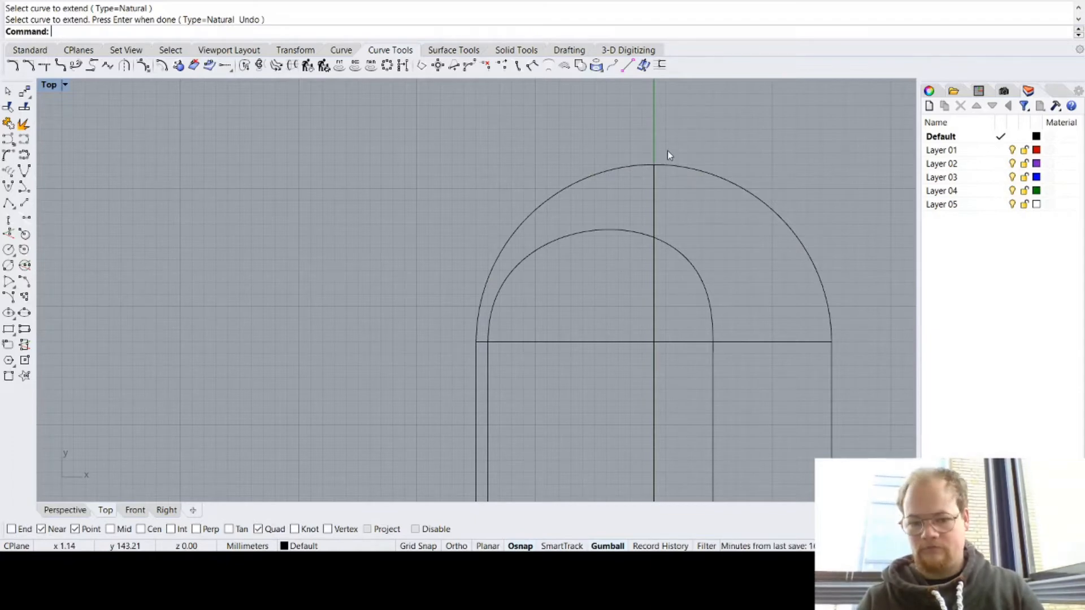
Step: Split the outer round-ended outline at the extended centre line and check its two halves by selecting them
{"action": "scroll", "coordinate": [654, 249], "scroll_direction": "down", "scroll_amount": 10}
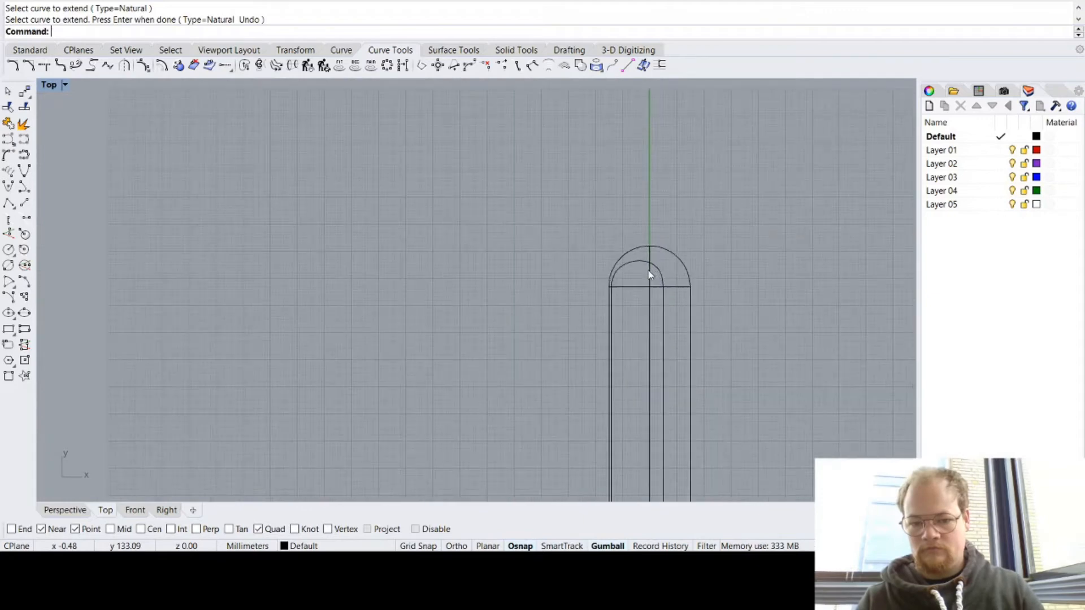
{"action": "scroll", "coordinate": [650, 276], "scroll_direction": "up", "scroll_amount": 10}
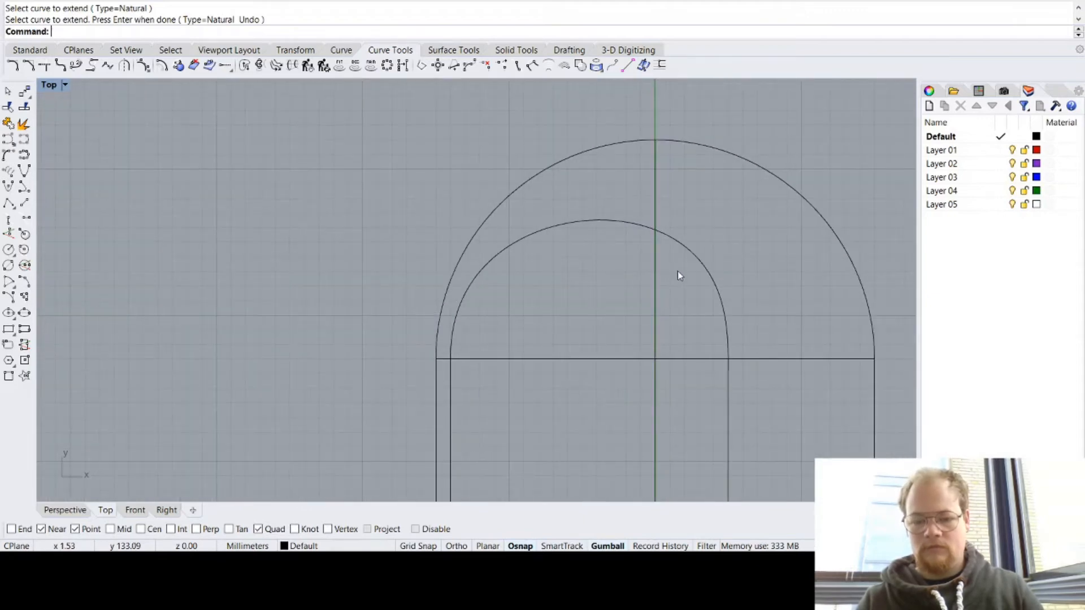
{"action": "left_click", "coordinate": [656, 277]}
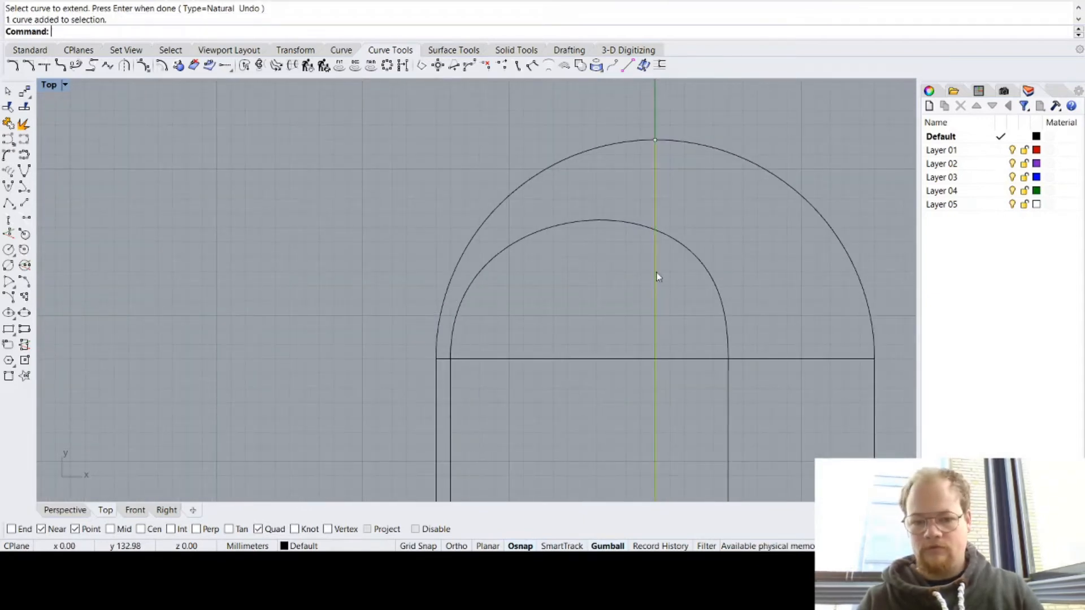
{"action": "left_click", "coordinate": [787, 187]}
{"action": "type", "text": "split"}
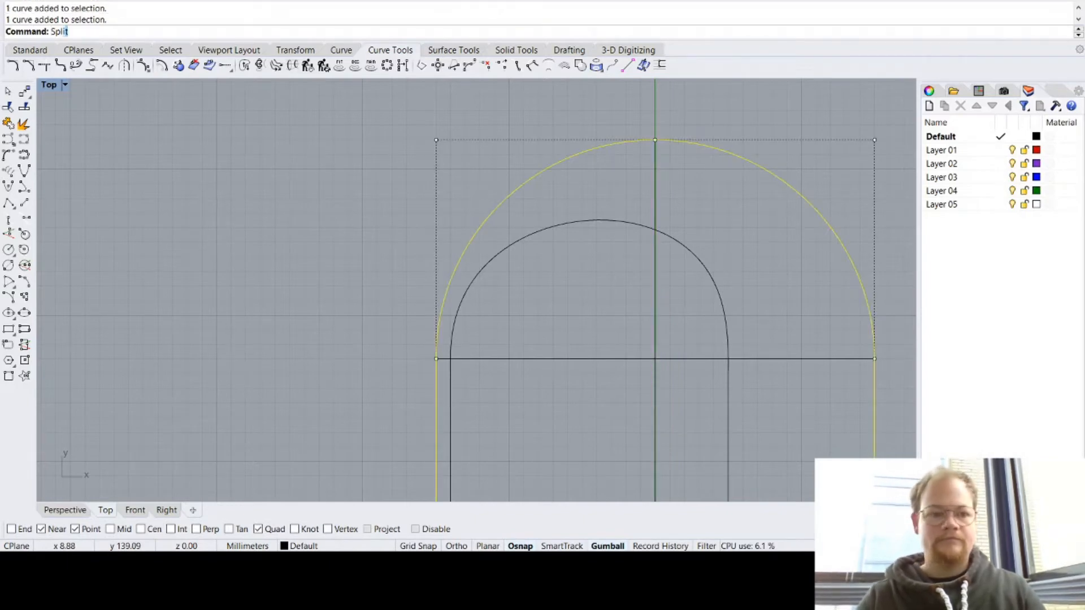
{"action": "key", "text": "Return"}
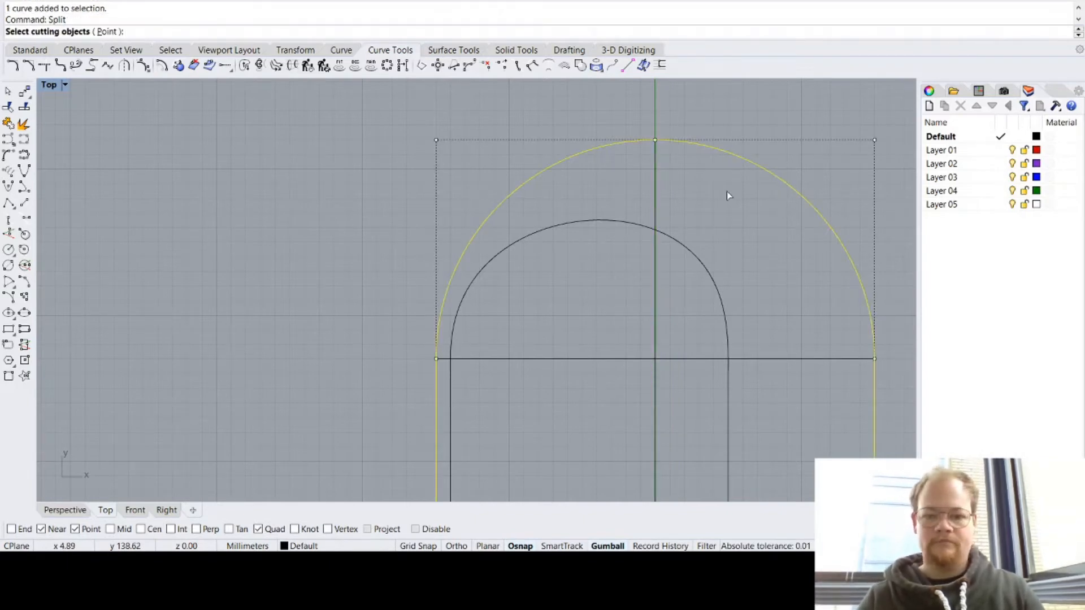
{"action": "left_click", "coordinate": [655, 195]}
{"action": "key", "text": "Return"}
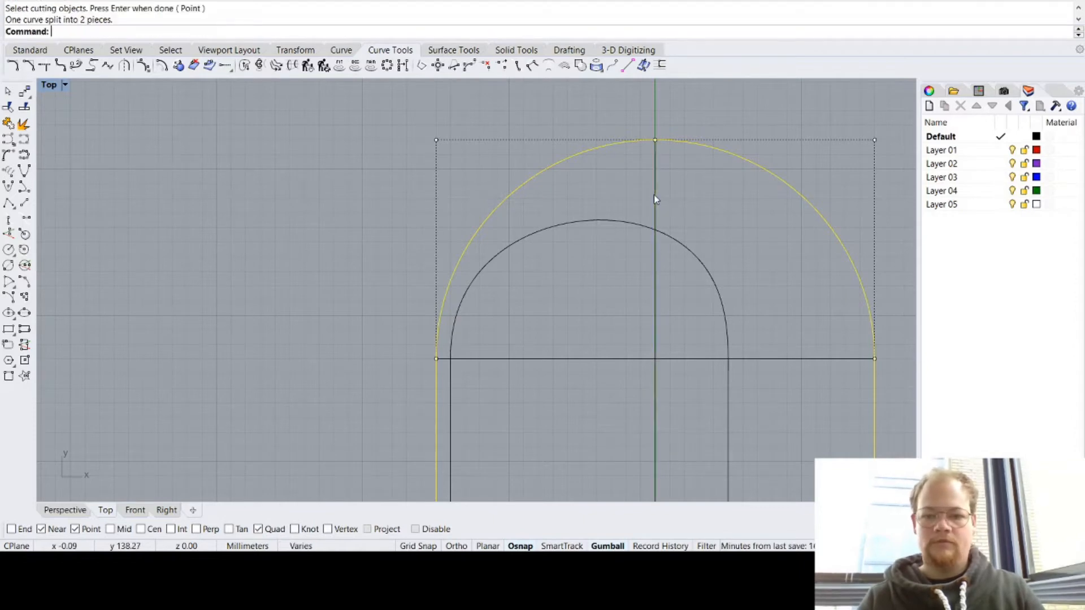
{"action": "left_click", "coordinate": [713, 112]}
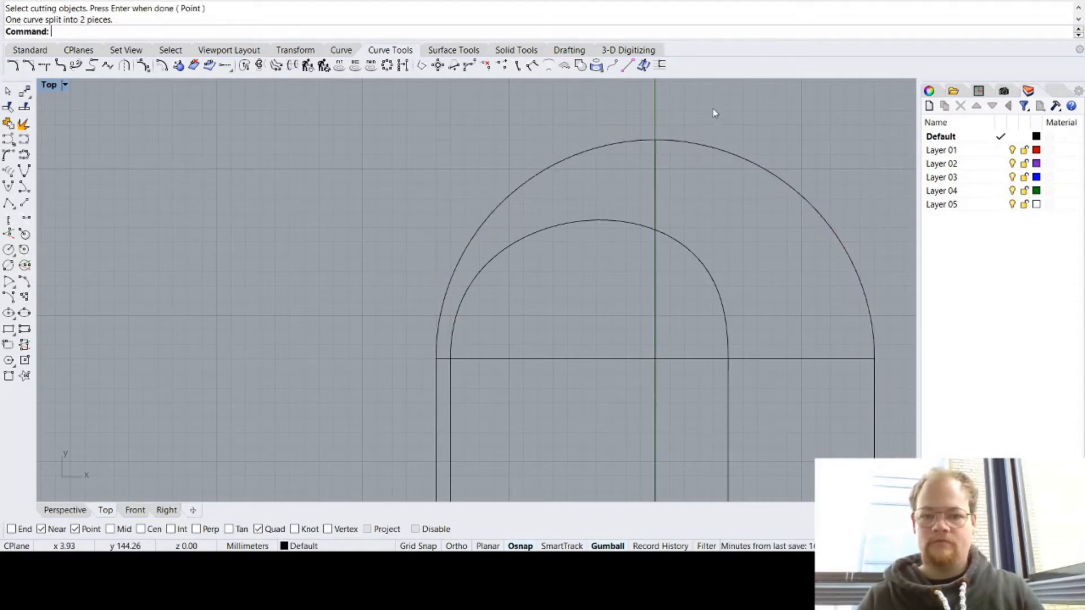
{"action": "left_click", "coordinate": [690, 141]}
{"action": "left_click", "coordinate": [608, 150]}
{"action": "key", "text": "Escape"}
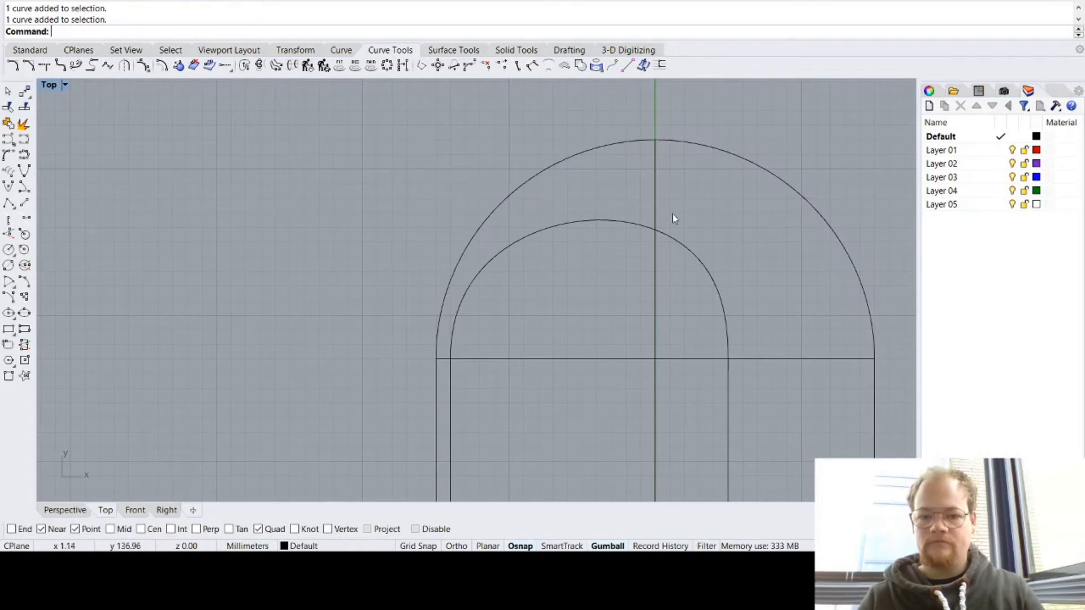
Step: Split the inner blended curve where the vertical centre line crosses it
{"action": "scroll", "coordinate": [669, 229], "scroll_direction": "up", "scroll_amount": 3}
{"action": "left_click", "coordinate": [665, 234]}
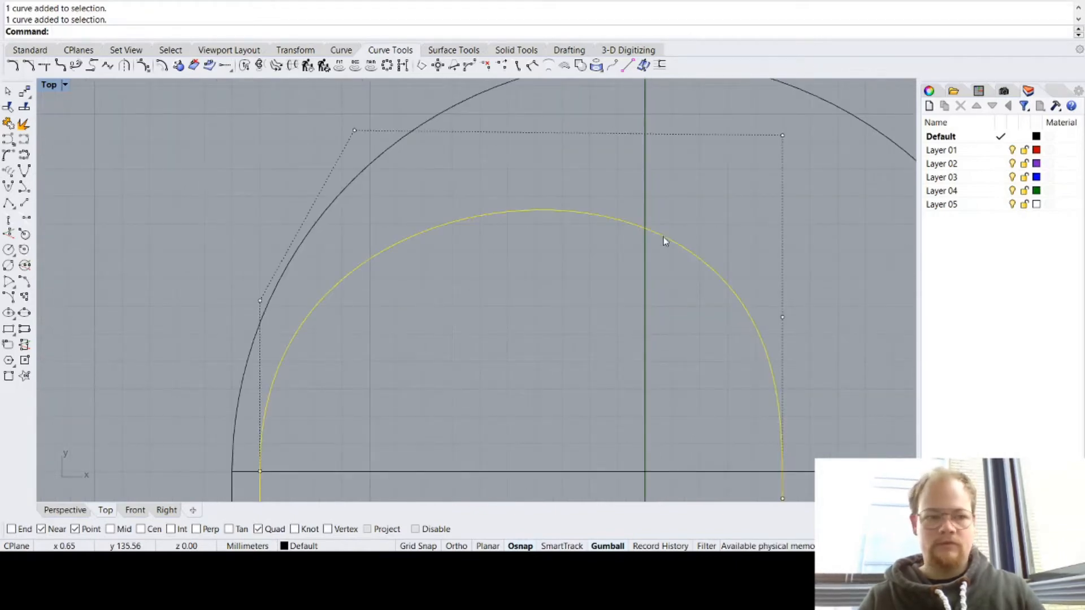
{"action": "key", "text": "Return"}
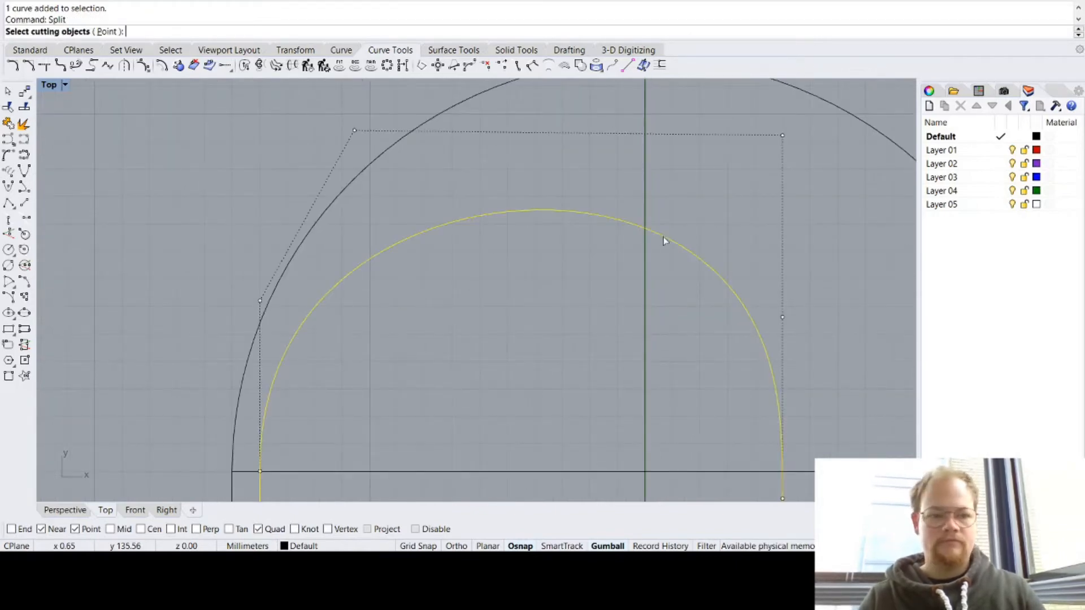
{"action": "left_click", "coordinate": [645, 201]}
{"action": "key", "text": "Return"}
{"action": "scroll", "coordinate": [646, 201], "scroll_direction": "down", "scroll_amount": 5}
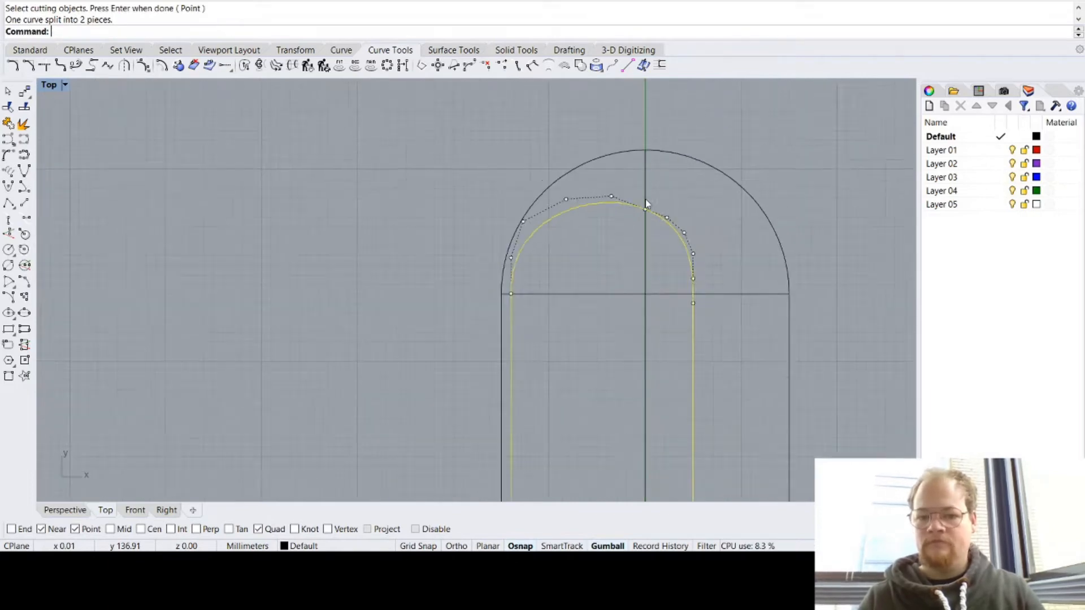
{"action": "scroll", "coordinate": [645, 200], "scroll_direction": "down", "scroll_amount": 8}
{"action": "left_click", "coordinate": [782, 185]}
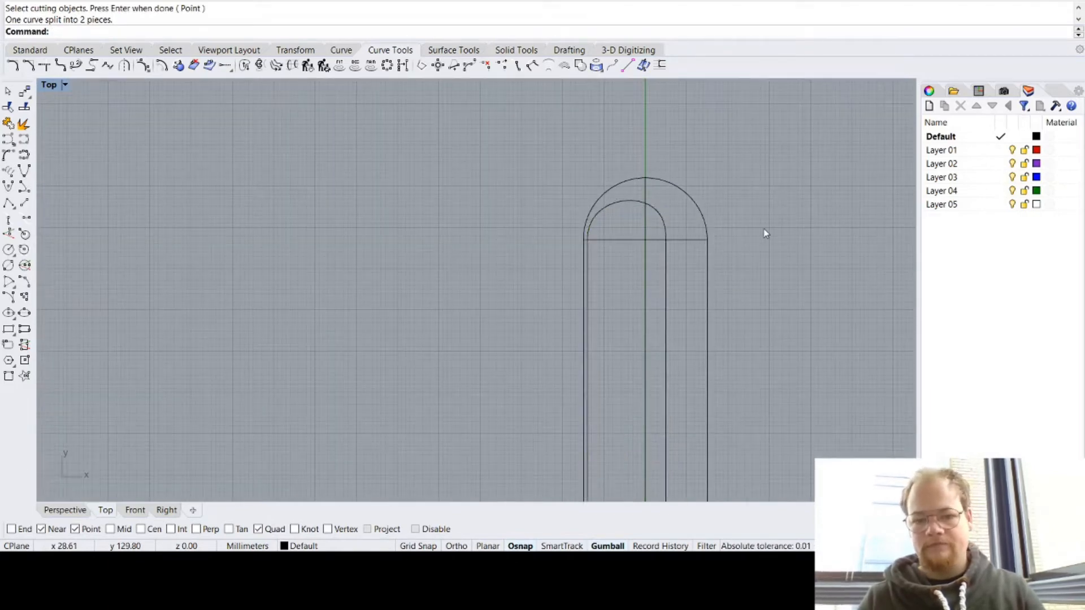
Step: In the perspective view, duplicate the right half of the outer outline 1 mm straight up in Z
{"action": "right_click_drag", "start_coordinate": [766, 235], "coordinate": [715, 213]}
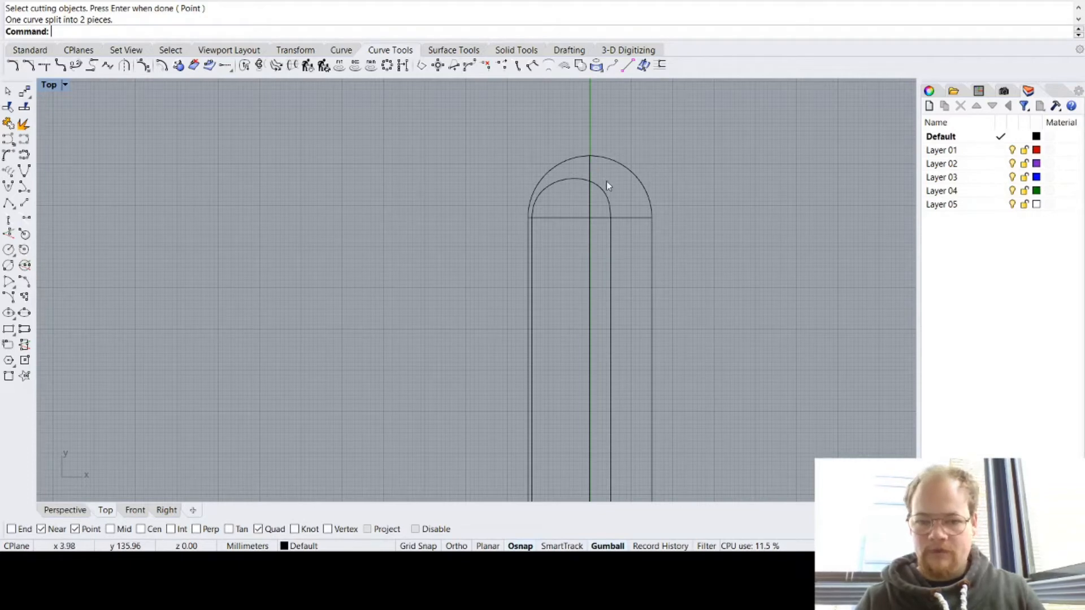
{"action": "left_click", "coordinate": [645, 188]}
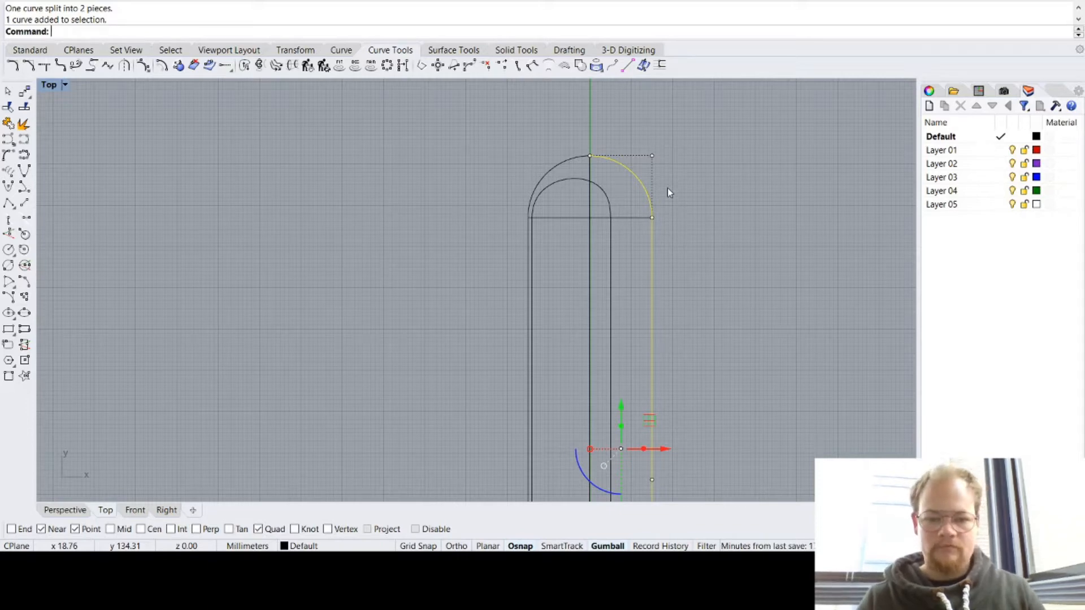
{"action": "left_click", "coordinate": [67, 511]}
{"action": "scroll", "coordinate": [577, 435], "scroll_direction": "down", "scroll_amount": 5}
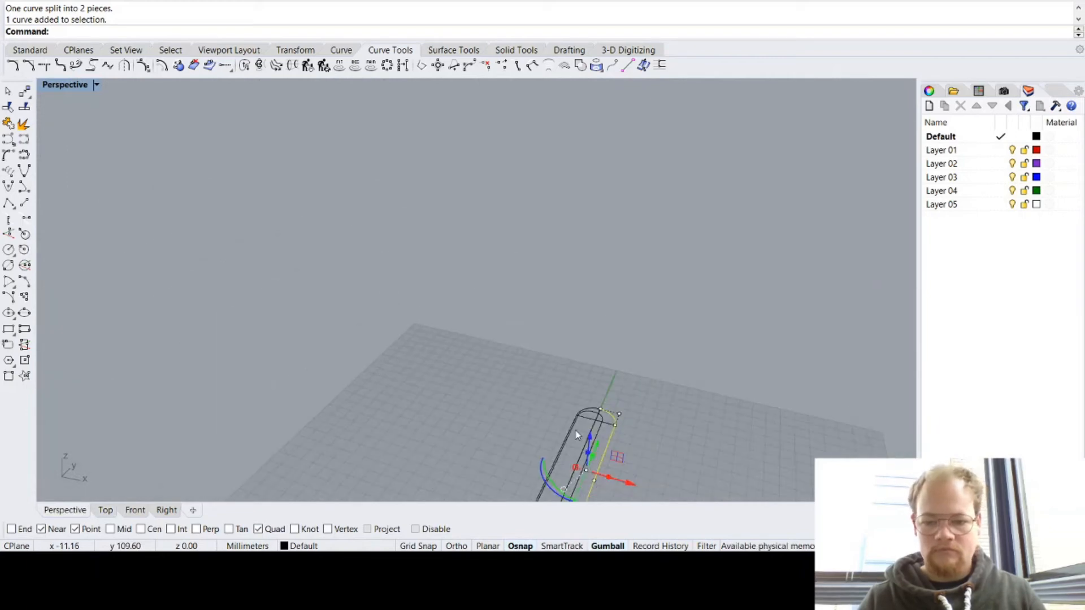
{"action": "scroll", "coordinate": [610, 496], "scroll_direction": "up", "scroll_amount": 1}
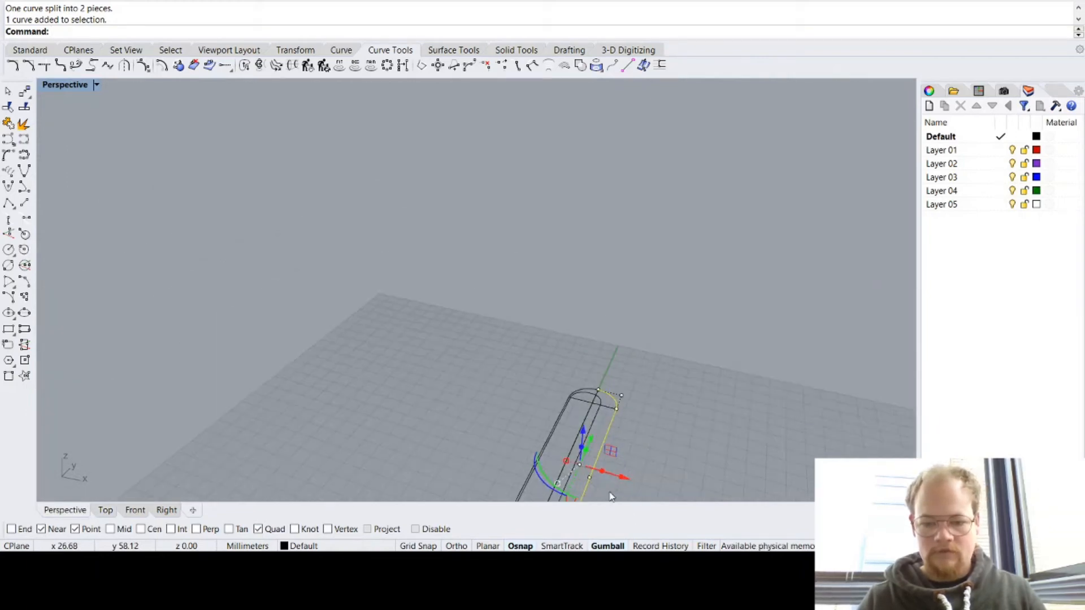
{"action": "scroll", "coordinate": [610, 496], "scroll_direction": "up", "scroll_amount": 4}
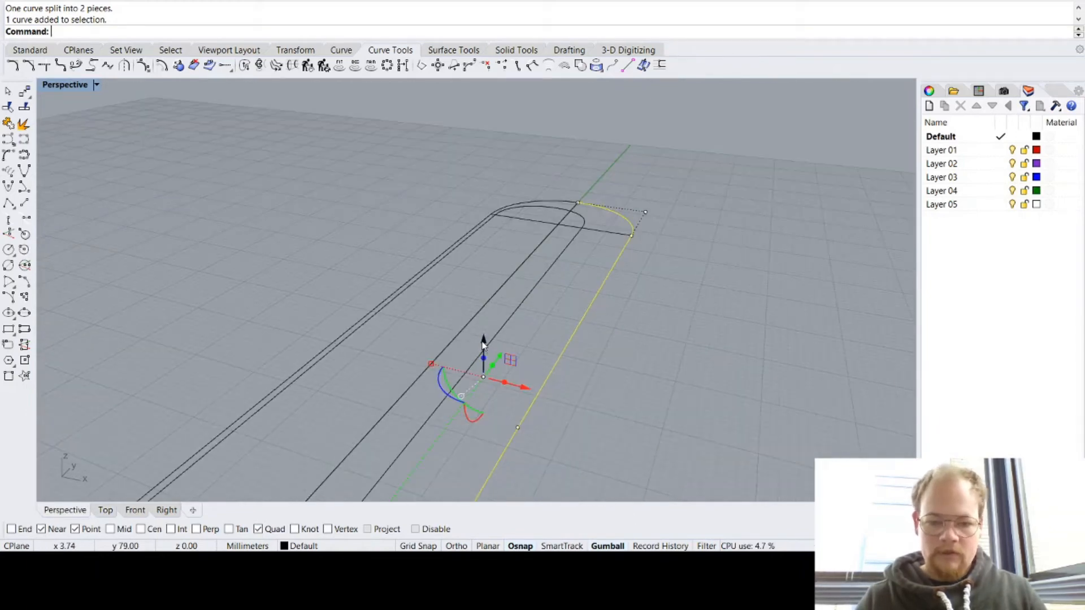
{"action": "left_click_drag", "start_coordinate": [483, 343], "coordinate": [484, 331]}
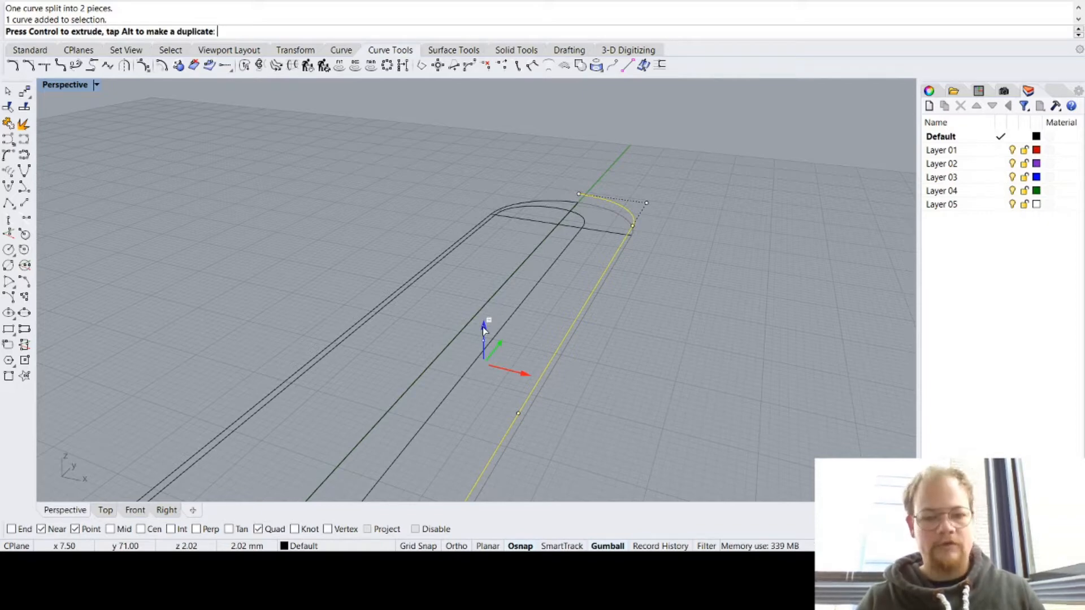
{"action": "type", "text": "1"}
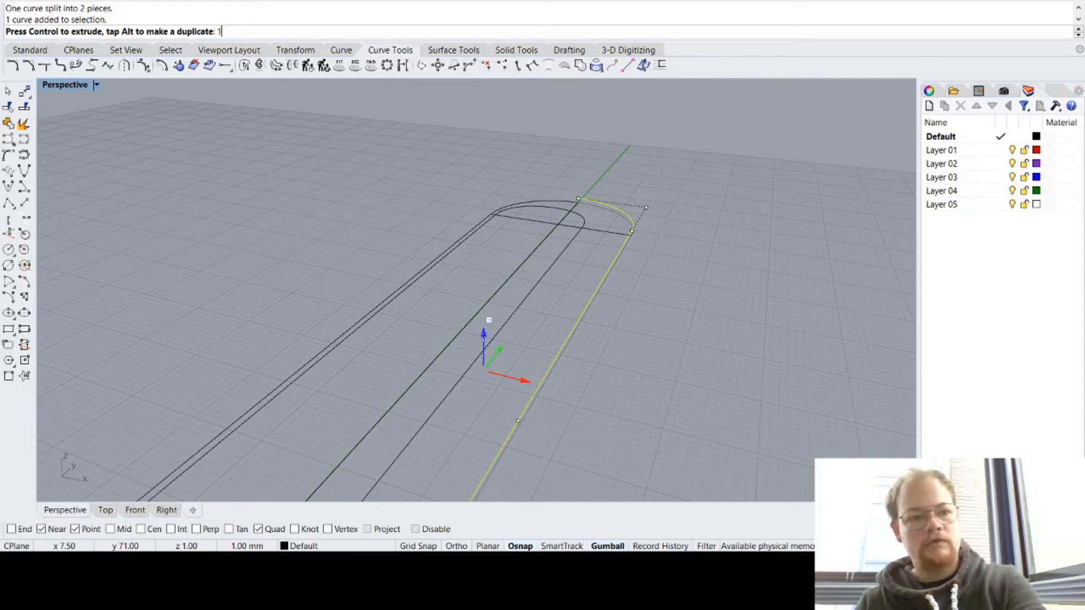
{"action": "key", "text": "Return"}
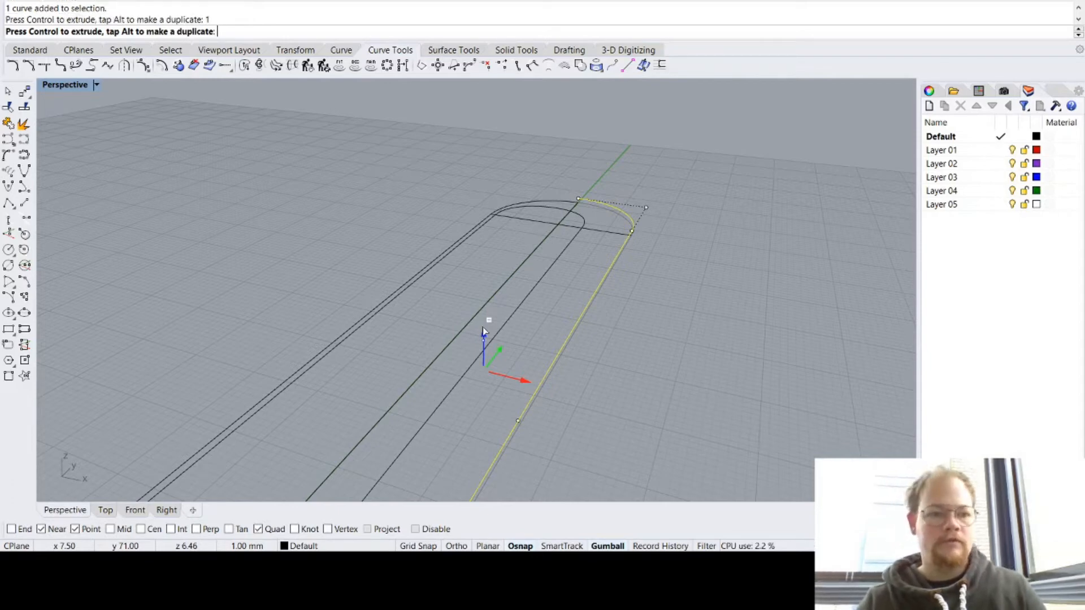
{"action": "key", "text": "Return"}
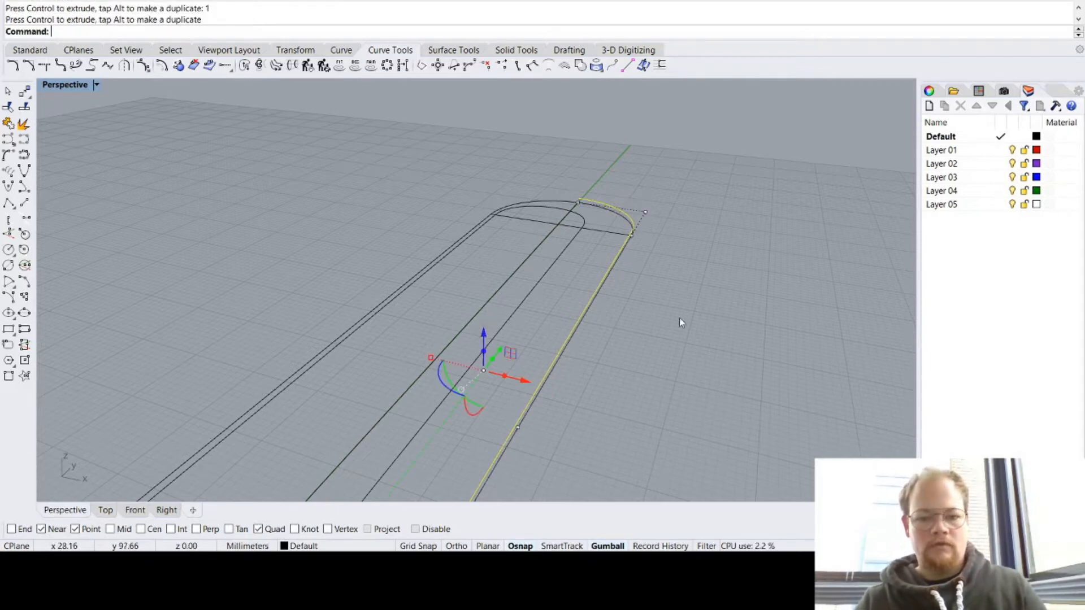
{"action": "left_click", "coordinate": [714, 328]}
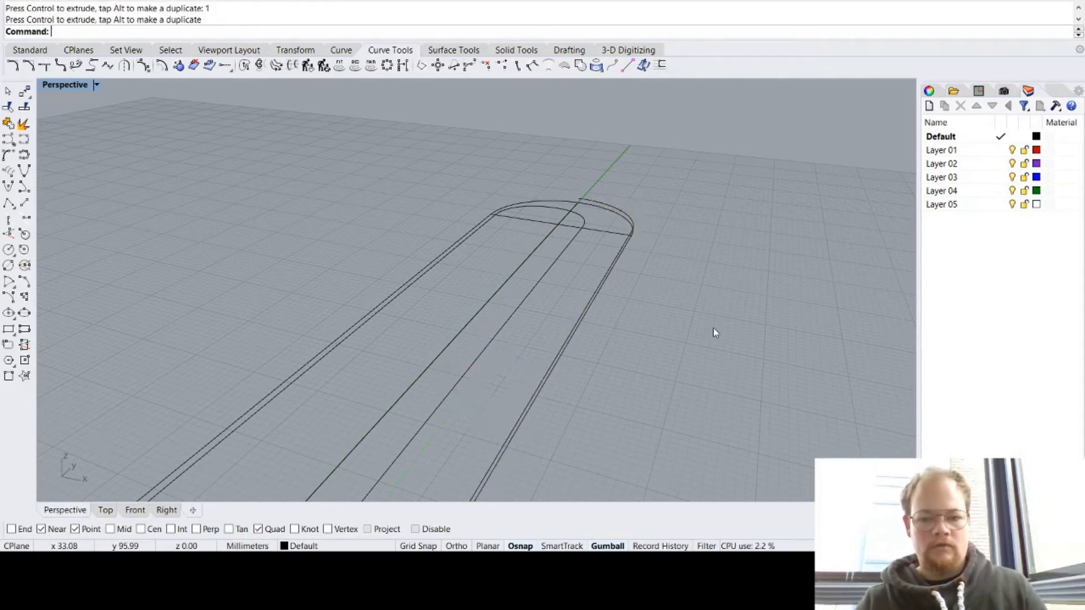
Step: Duplicate the left half of the outer outline 3 mm straight up in Z
{"action": "left_click", "coordinate": [555, 202]}
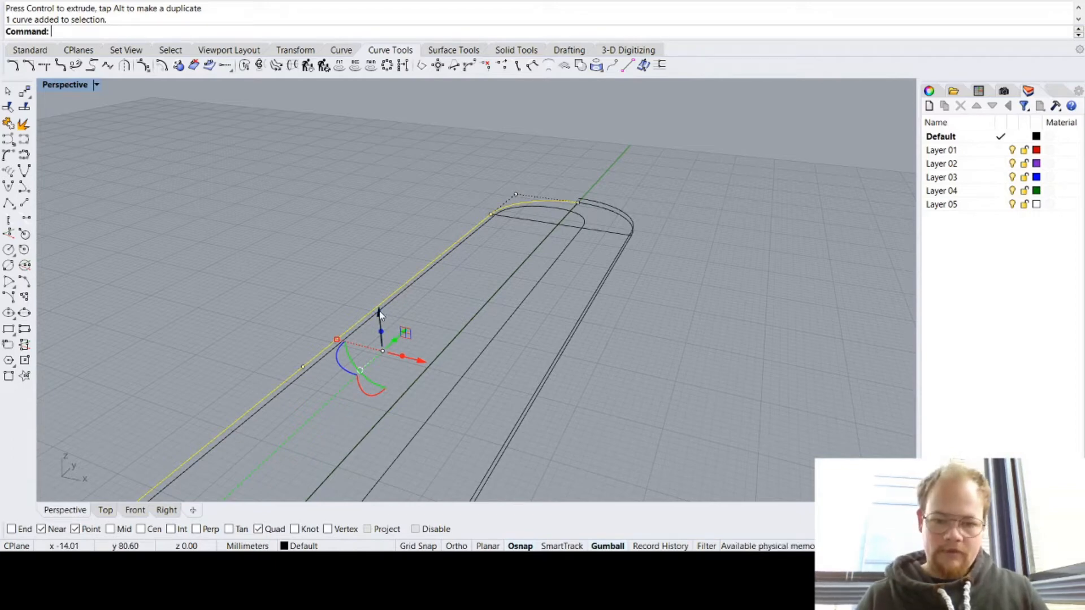
{"action": "left_click_drag", "start_coordinate": [379, 311], "coordinate": [378, 294]}
{"action": "type", "text": "3"}
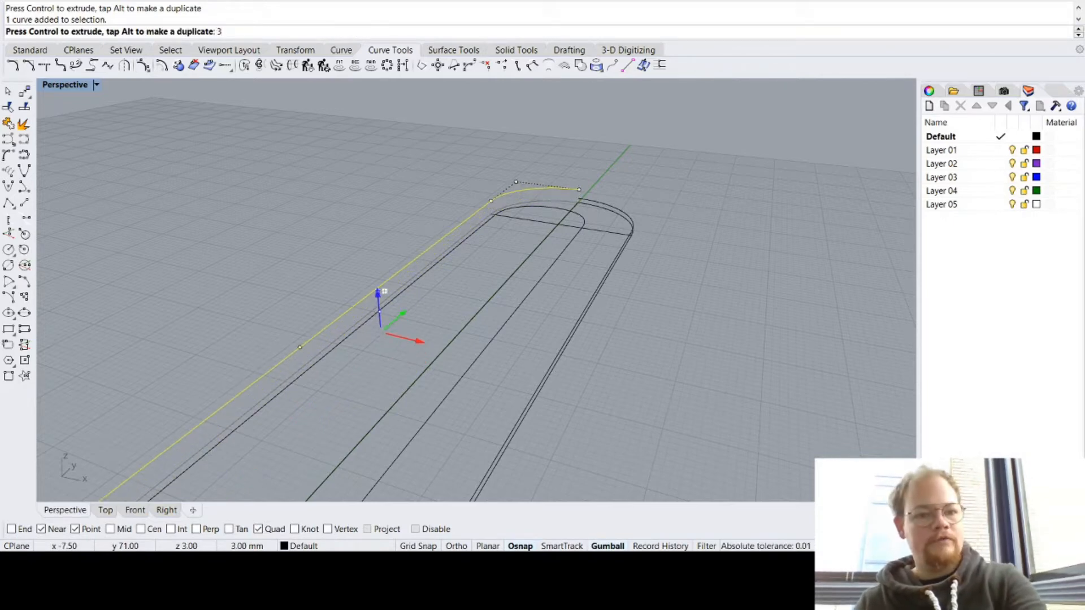
{"action": "key", "text": "Return"}
{"action": "left_click_drag", "start_coordinate": [378, 298], "coordinate": [378, 295]}
{"action": "left_click", "coordinate": [336, 237]}
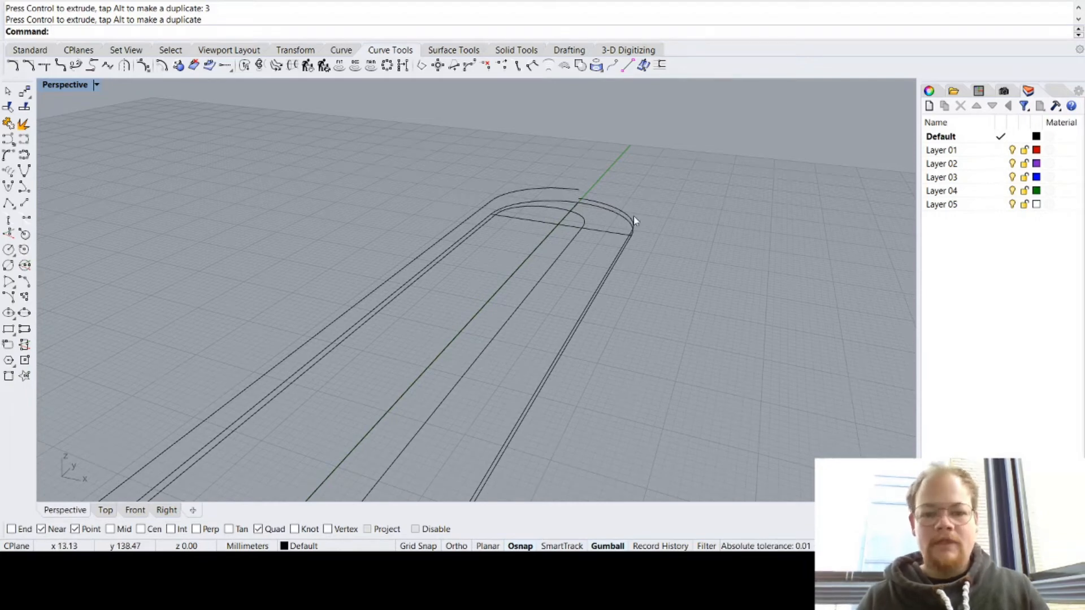
Step: Duplicate both halves of the inner blended curve straight up in Z above their originals
{"action": "right_click_drag", "start_coordinate": [667, 273], "coordinate": [647, 313]}
{"action": "left_click", "coordinate": [587, 250]}
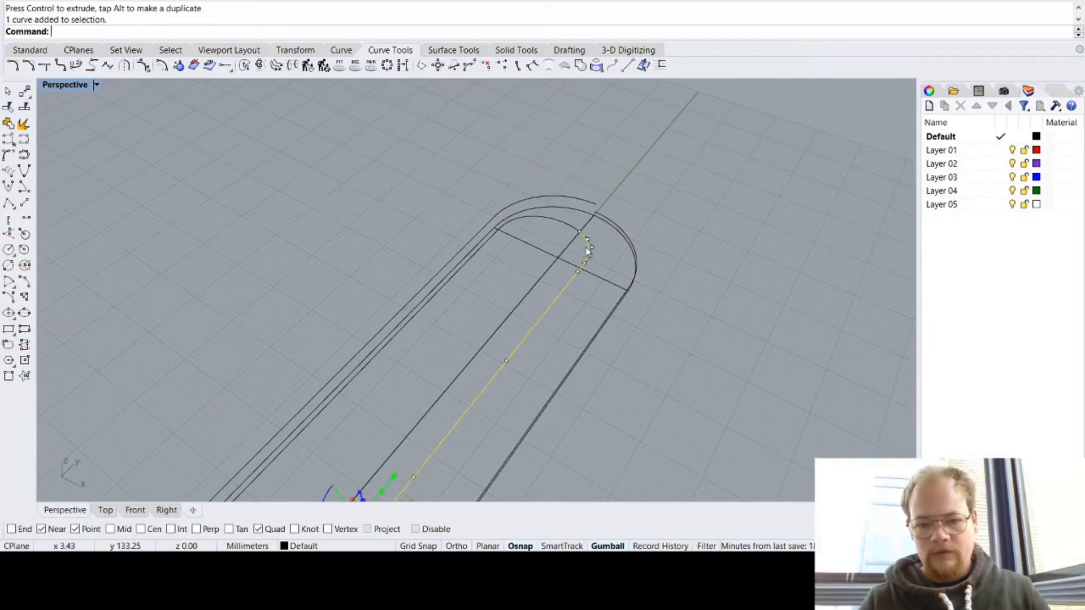
{"action": "left_click", "coordinate": [558, 220], "text": "shift"}
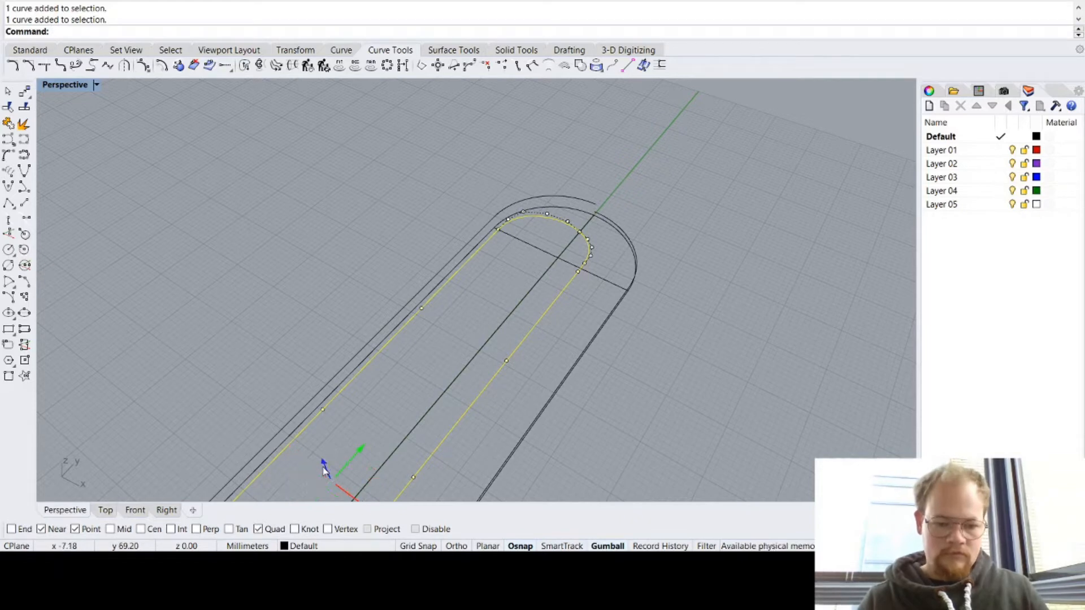
{"action": "key", "text": "Return"}
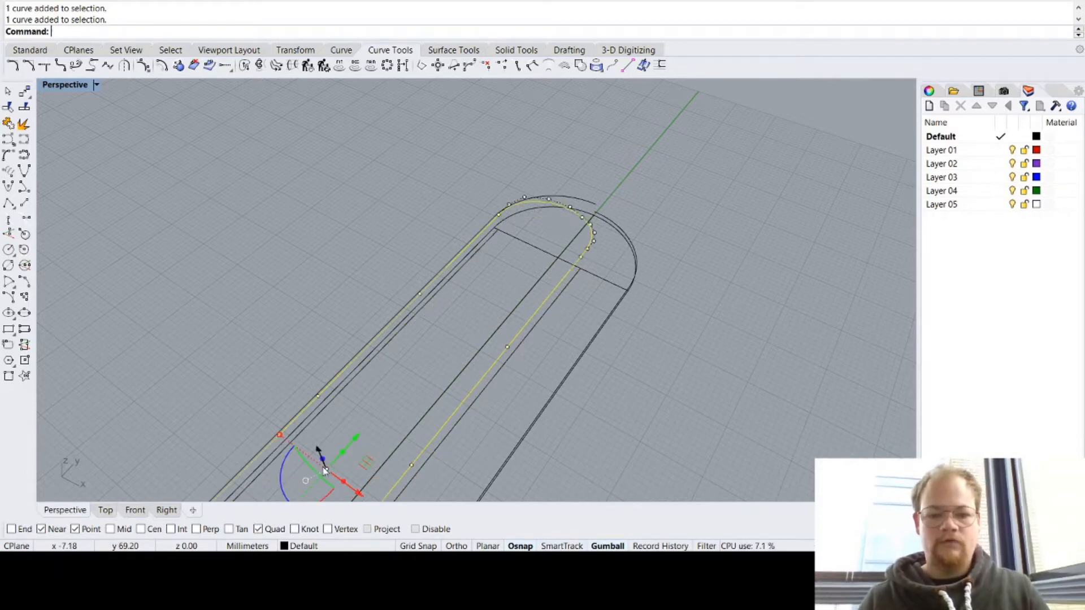
{"action": "left_click", "coordinate": [679, 333]}
Step: Delete the two original halves of the inner blended curve on the base plane
{"action": "right_click_drag", "start_coordinate": [679, 332], "coordinate": [510, 279]}
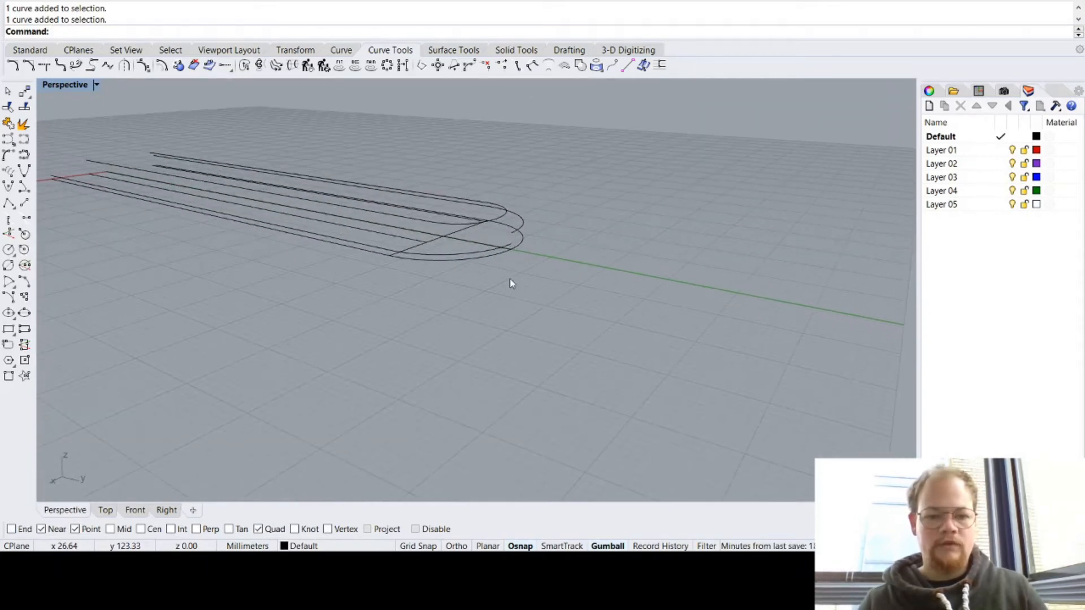
{"action": "left_click", "coordinate": [400, 243]}
{"action": "key", "text": "Delete"}
{"action": "scroll", "coordinate": [400, 243], "scroll_direction": "up", "scroll_amount": 3}
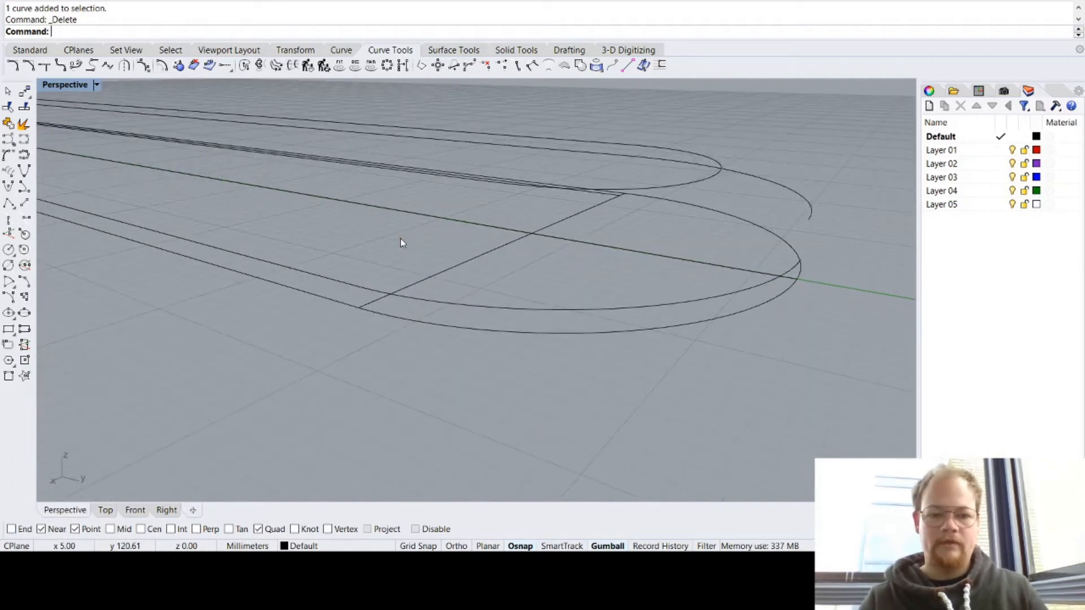
{"action": "scroll", "coordinate": [400, 243], "scroll_direction": "down", "scroll_amount": 2}
{"action": "scroll", "coordinate": [400, 243], "scroll_direction": "up", "scroll_amount": 4}
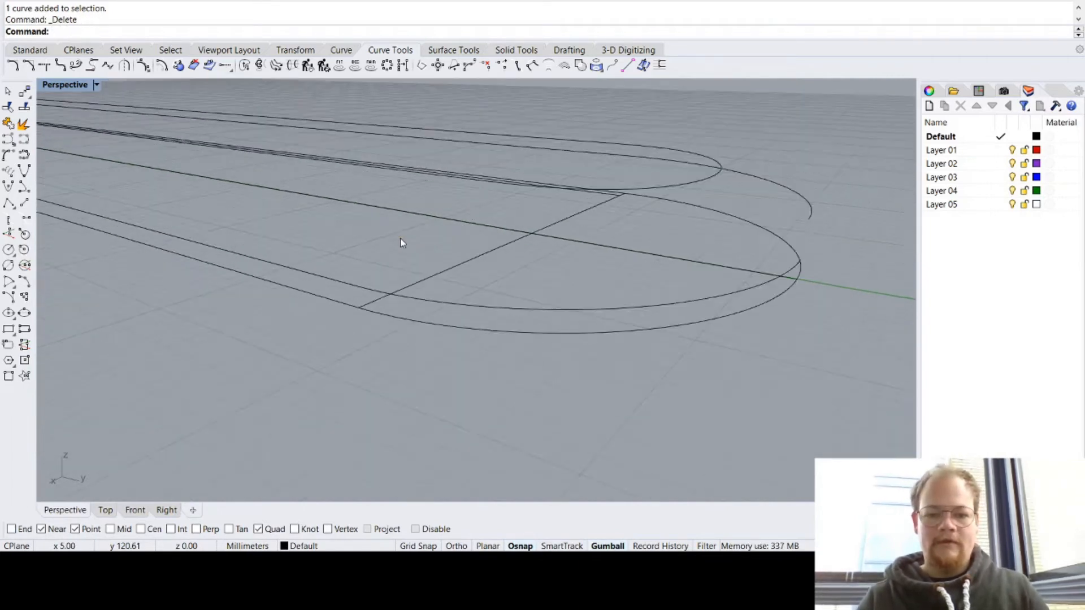
{"action": "scroll", "coordinate": [400, 243], "scroll_direction": "down", "scroll_amount": 2}
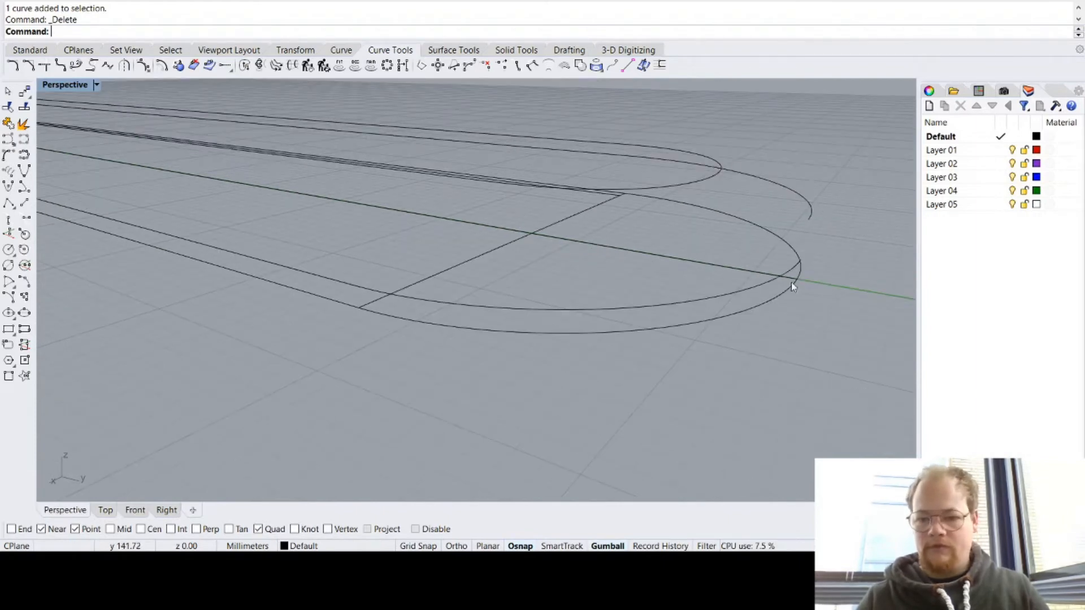
{"action": "left_click", "coordinate": [613, 199]}
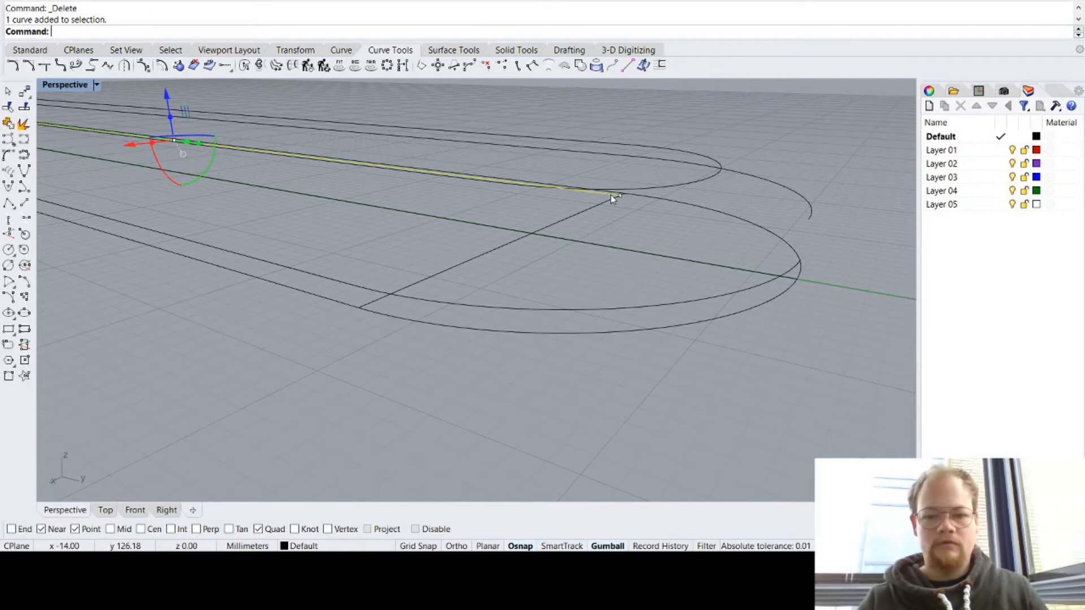
{"action": "key", "text": "Delete"}
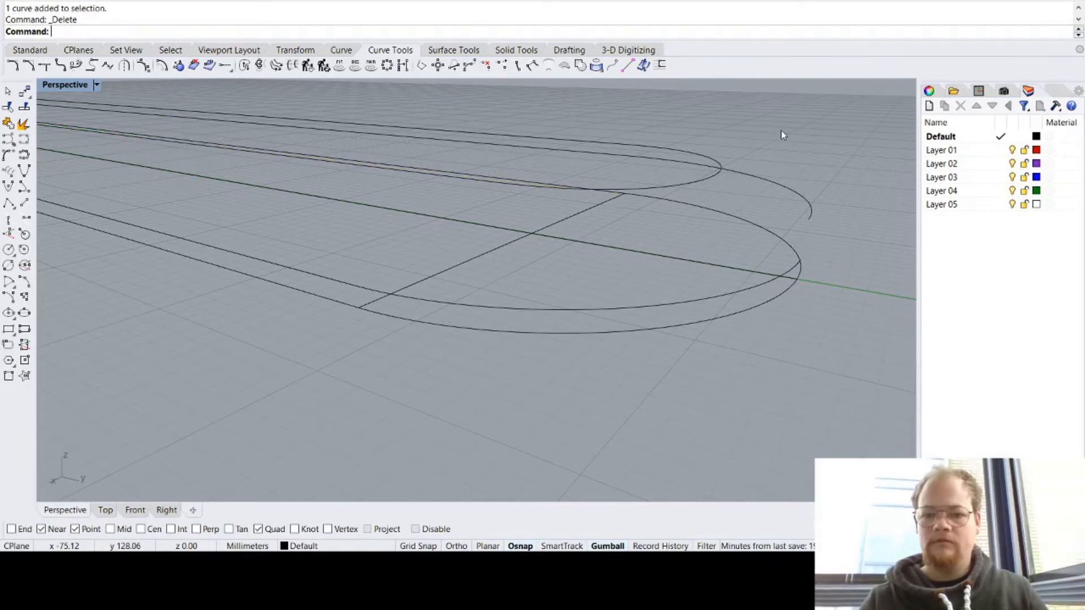
Step: Undo the last curve match and check the raised halves of the outer outline by selecting them
{"action": "scroll", "coordinate": [780, 132], "scroll_direction": "up", "scroll_amount": 1}
{"action": "right_click_drag", "start_coordinate": [780, 132], "coordinate": [723, 141]}
{"action": "right_click_drag", "start_coordinate": [675, 135], "coordinate": [736, 141]}
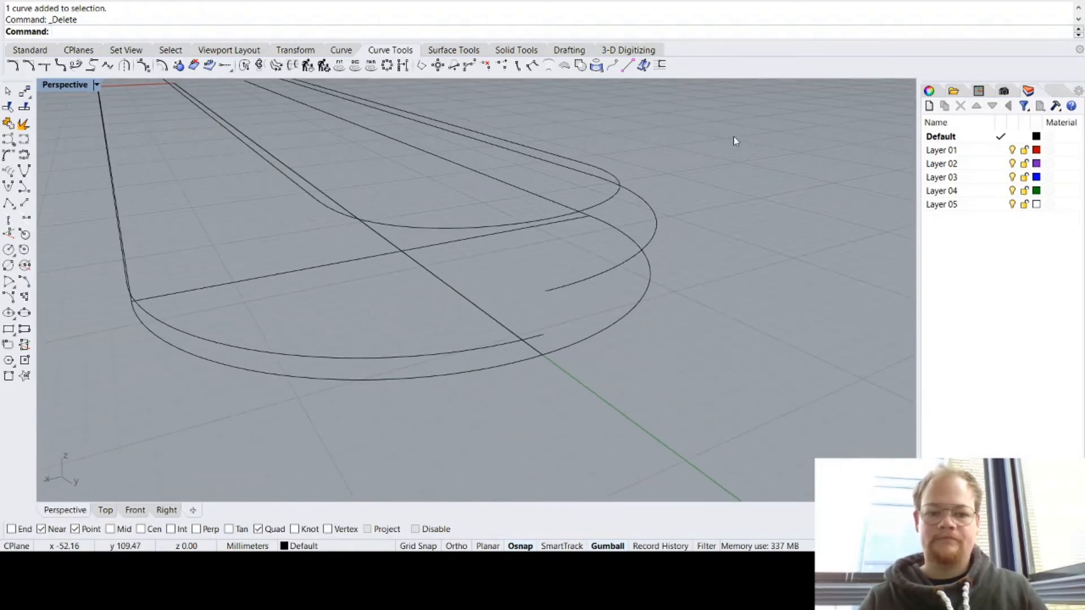
{"action": "key", "text": "ctrl+z"}
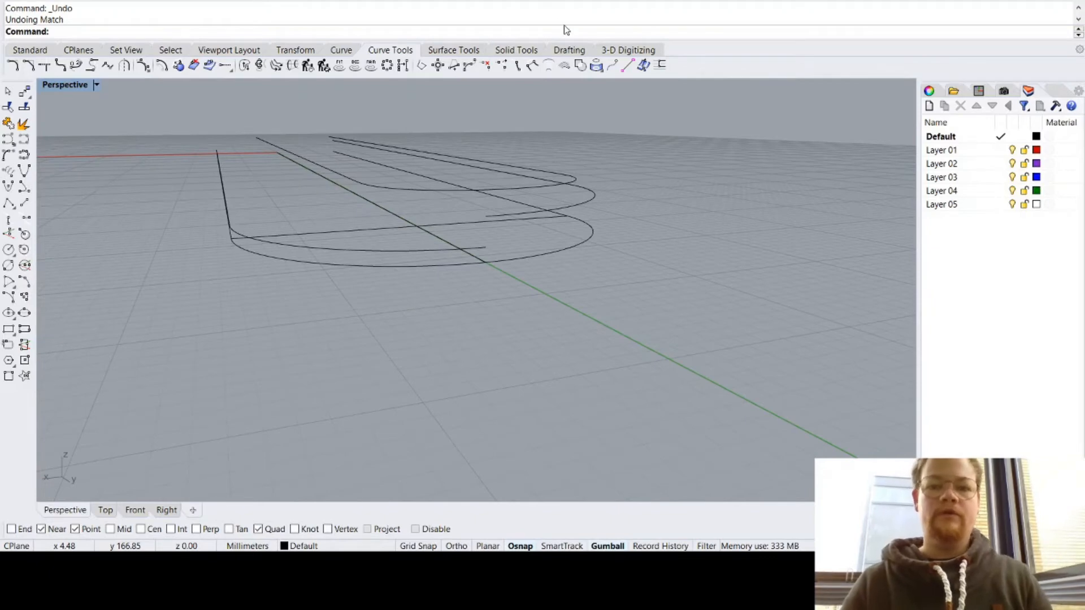
{"action": "left_click", "coordinate": [466, 252]}
{"action": "left_click", "coordinate": [508, 217]}
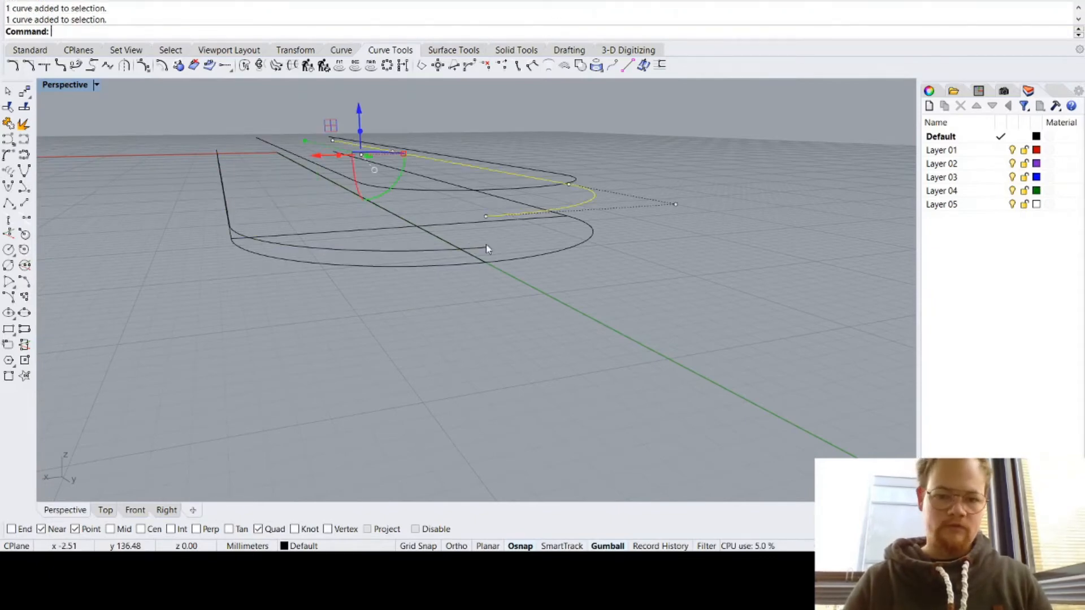
{"action": "key", "text": "Escape"}
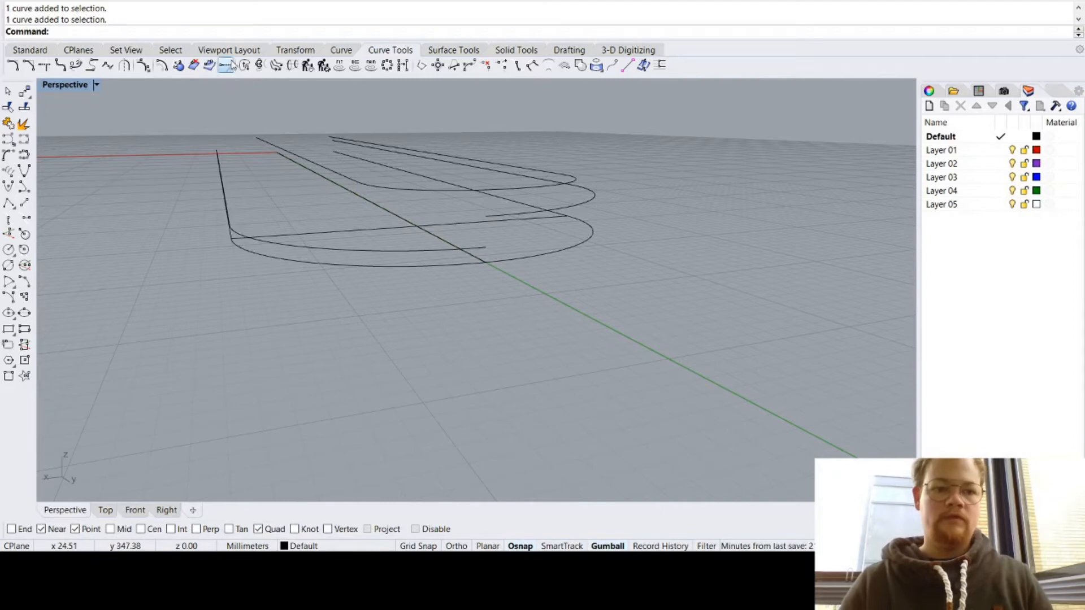
Step: Match the round end of the outer half raised 1 mm to the end of the outer half raised 3 mm
{"action": "type", "text": "Match"}
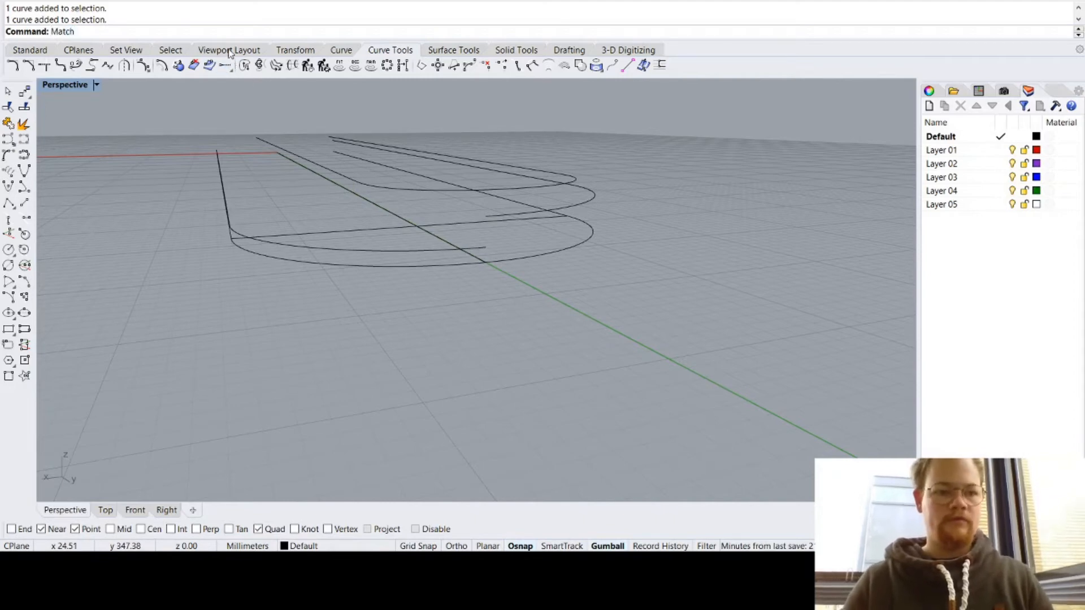
{"action": "key", "text": "Return"}
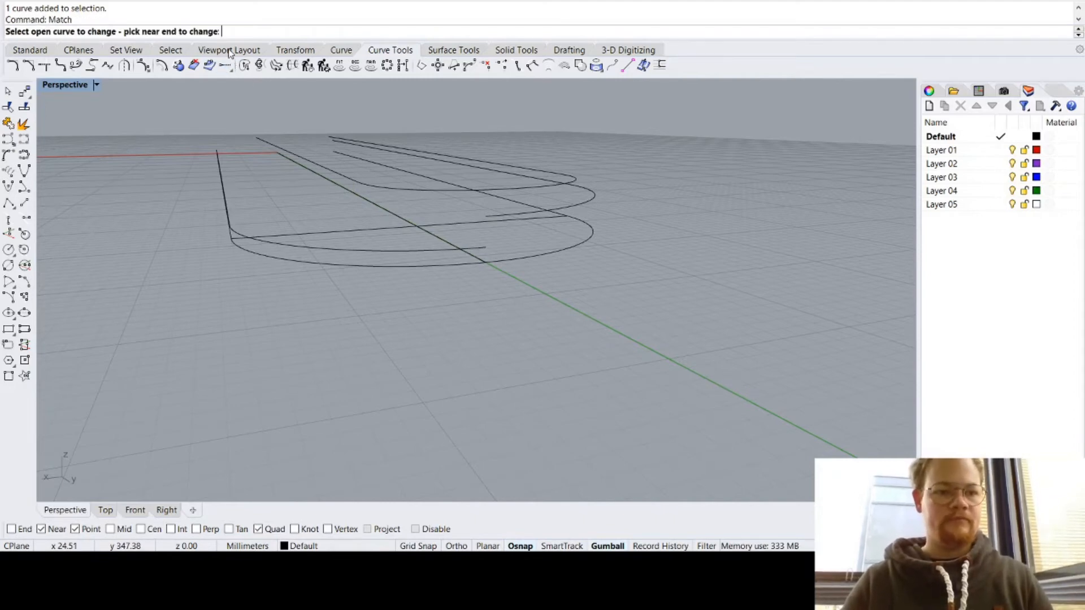
{"action": "left_click", "coordinate": [454, 249]}
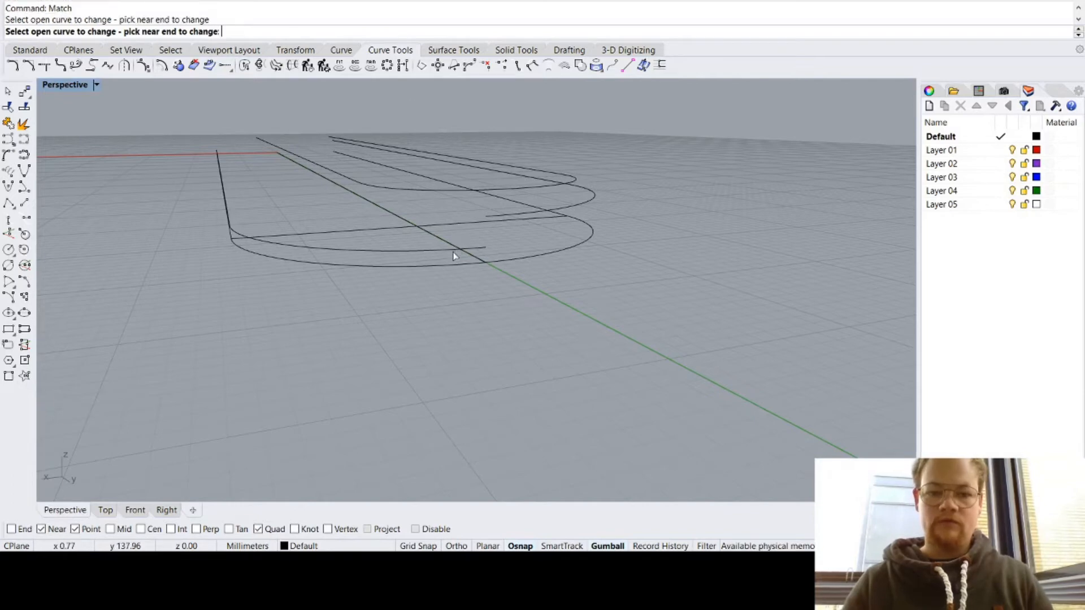
{"action": "left_click", "coordinate": [531, 219]}
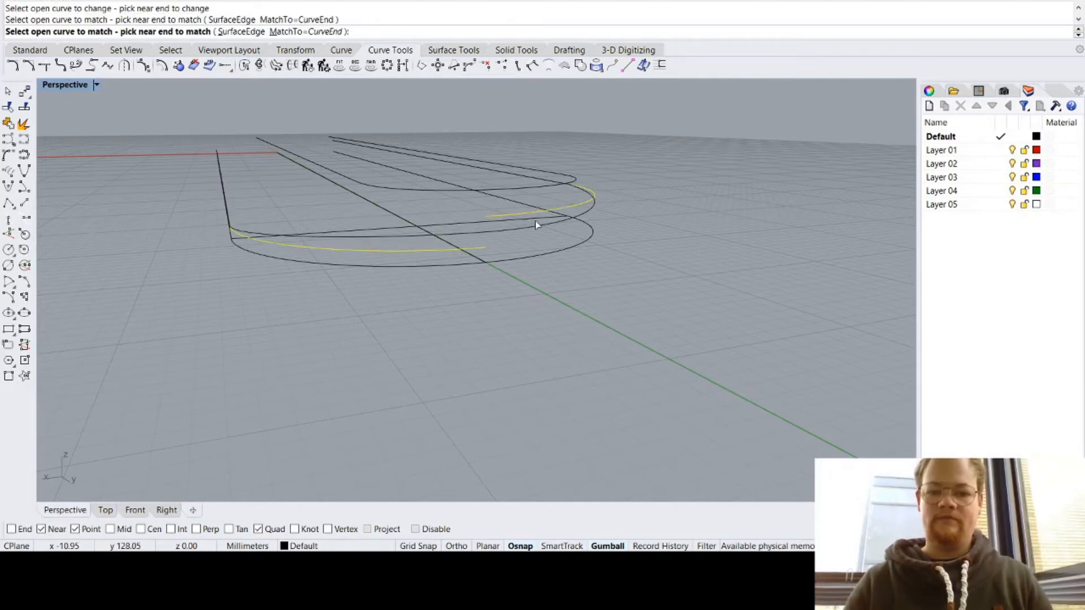
{"action": "left_click", "coordinate": [536, 225]}
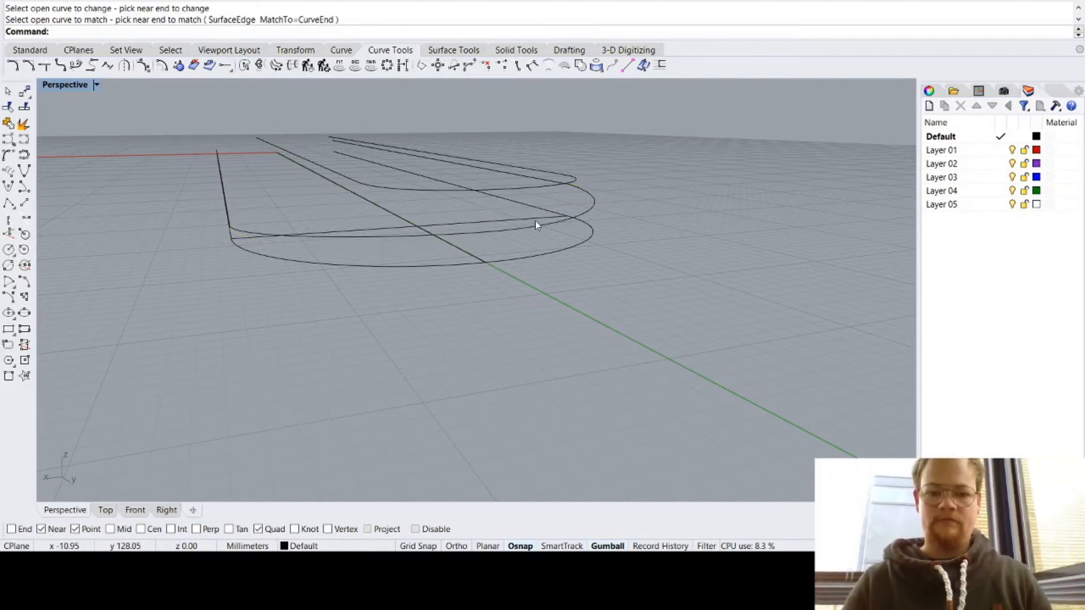
Step: Select all curves of the round-ended shape and group them
{"action": "right_click_drag", "start_coordinate": [780, 199], "coordinate": [811, 206]}
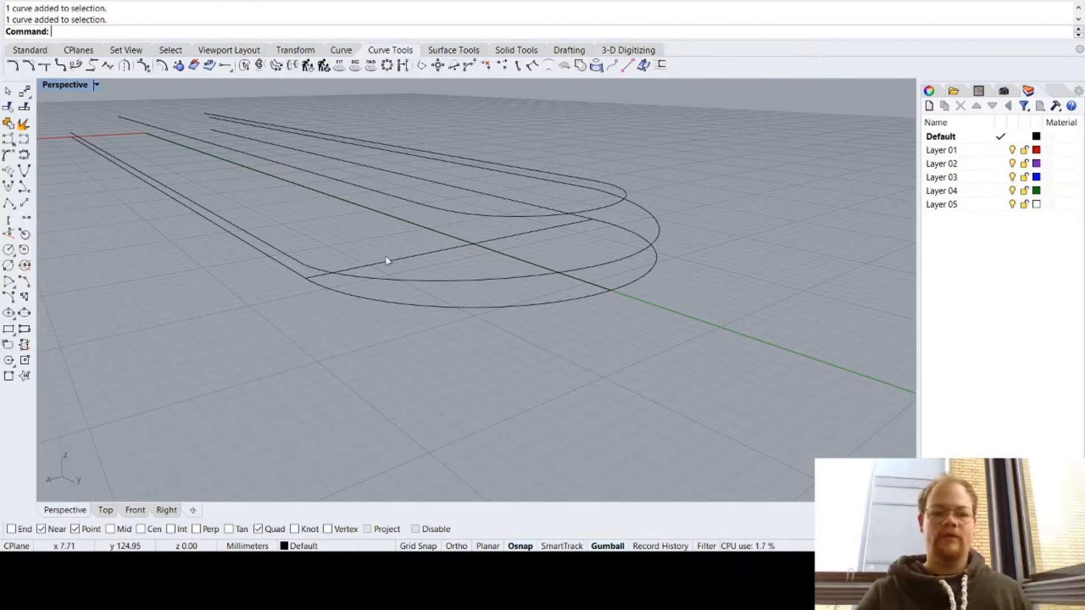
{"action": "scroll", "coordinate": [397, 258], "scroll_direction": "down", "scroll_amount": 5}
{"action": "scroll", "coordinate": [397, 258], "scroll_direction": "up", "scroll_amount": 4}
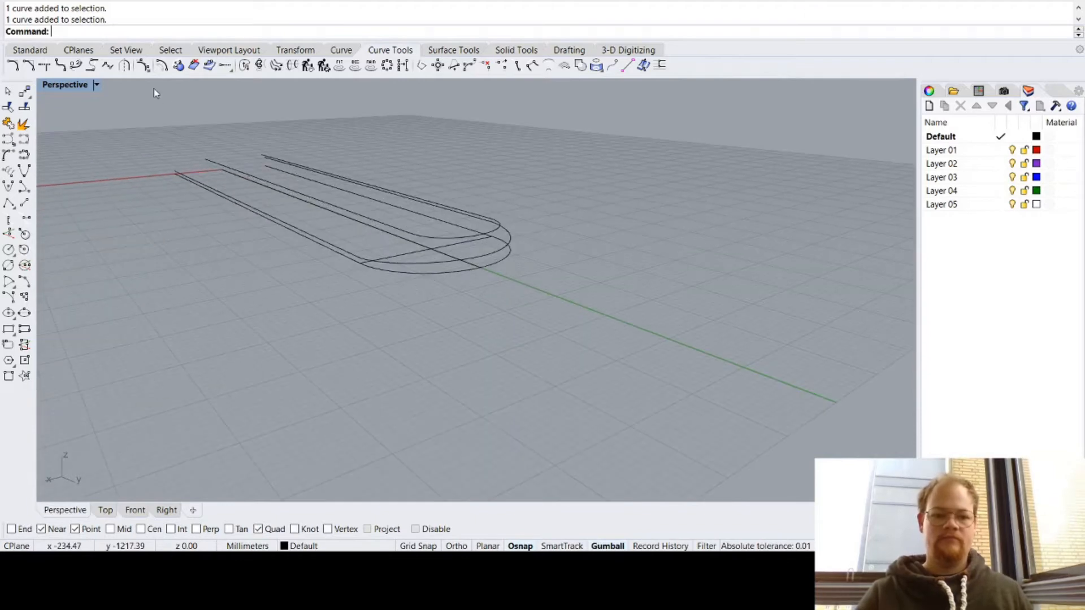
{"action": "left_click_drag", "start_coordinate": [140, 120], "coordinate": [560, 300]}
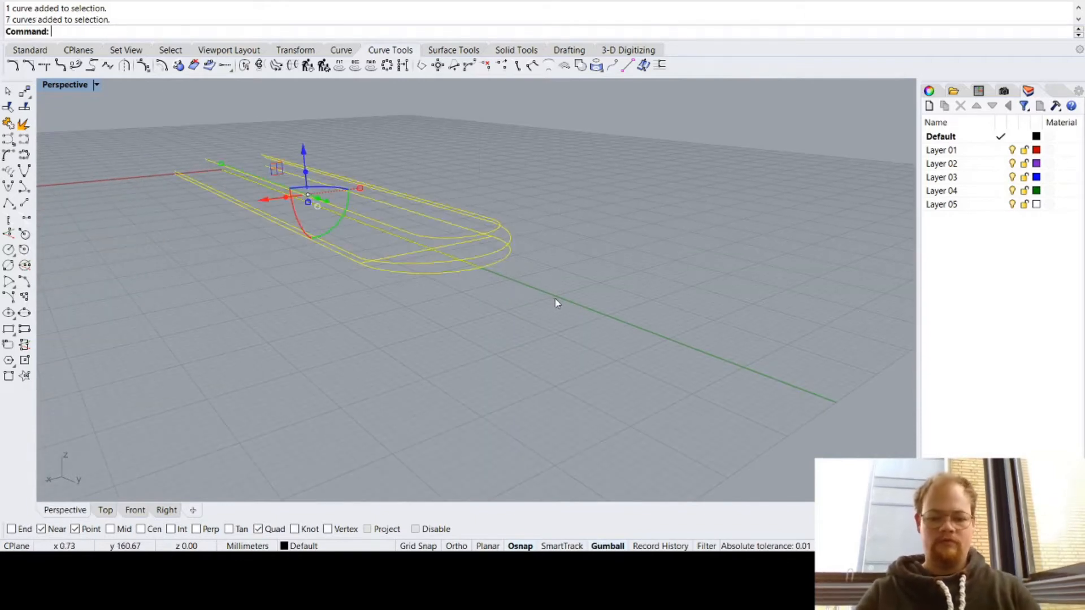
{"action": "type", "text": "Group"}
{"action": "key", "text": "Return"}
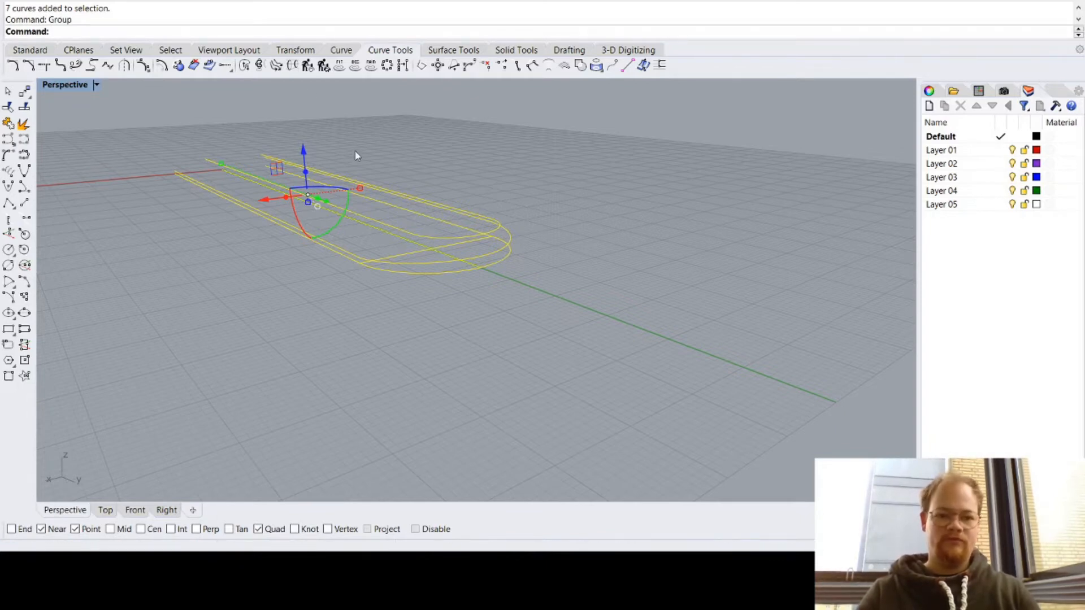
Step: Set up a polar array of the grouped curves about the origin 0,0 with 3 items filling 360 degrees
{"action": "left_click", "coordinate": [393, 162]}
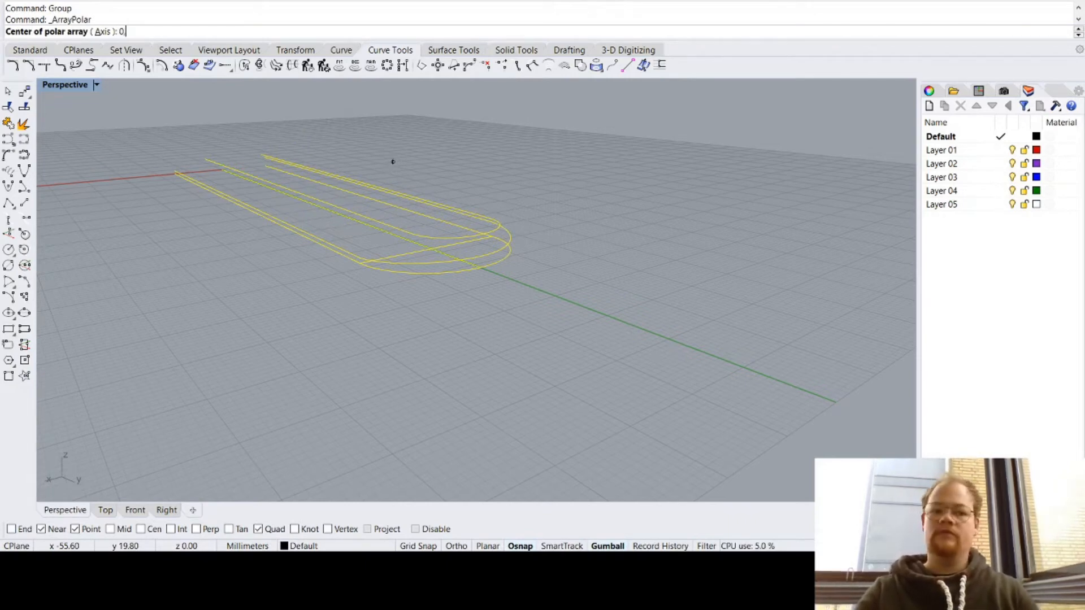
{"action": "type", "text": "0,0"}
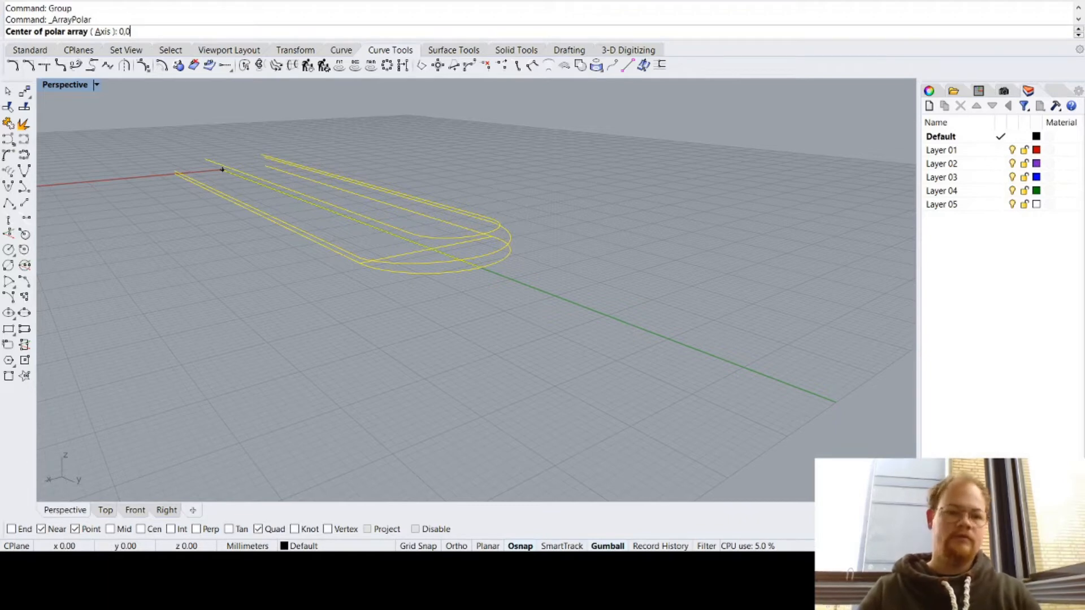
{"action": "key", "text": "Return"}
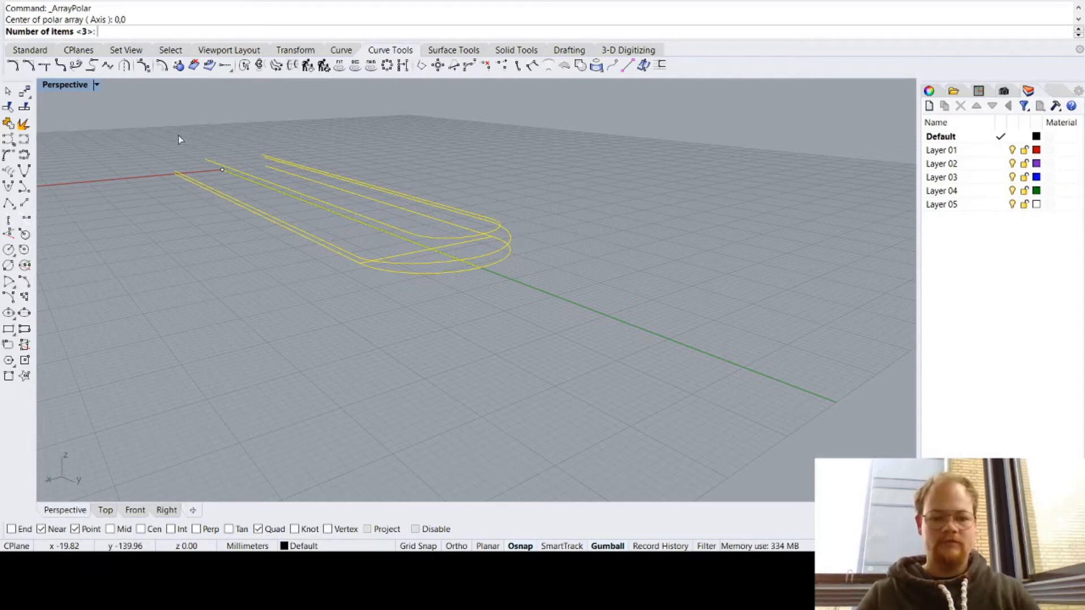
{"action": "key", "text": "Return"}
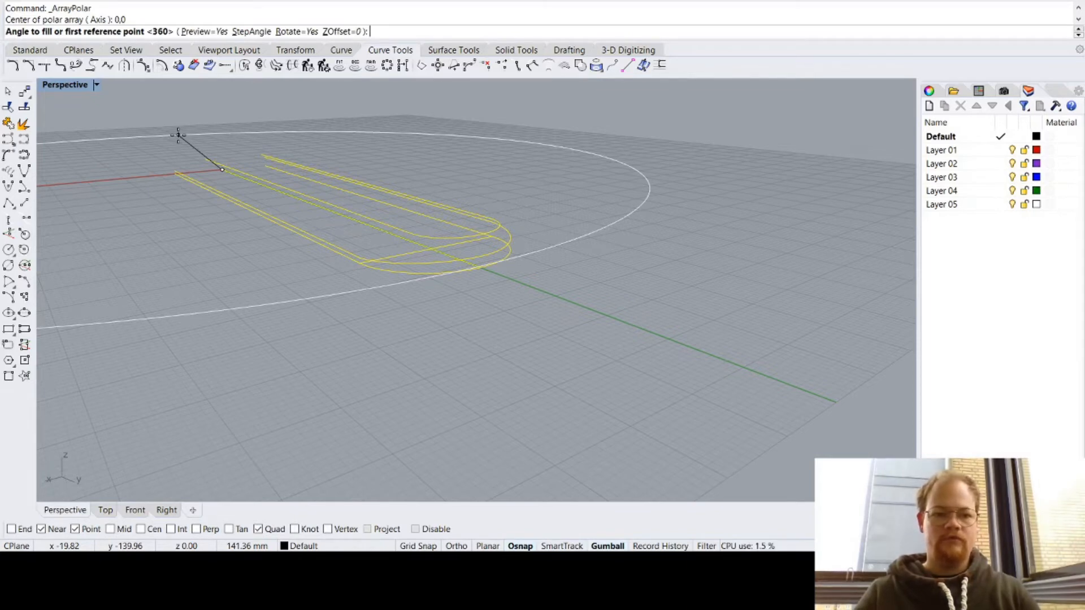
{"action": "key", "text": "Return"}
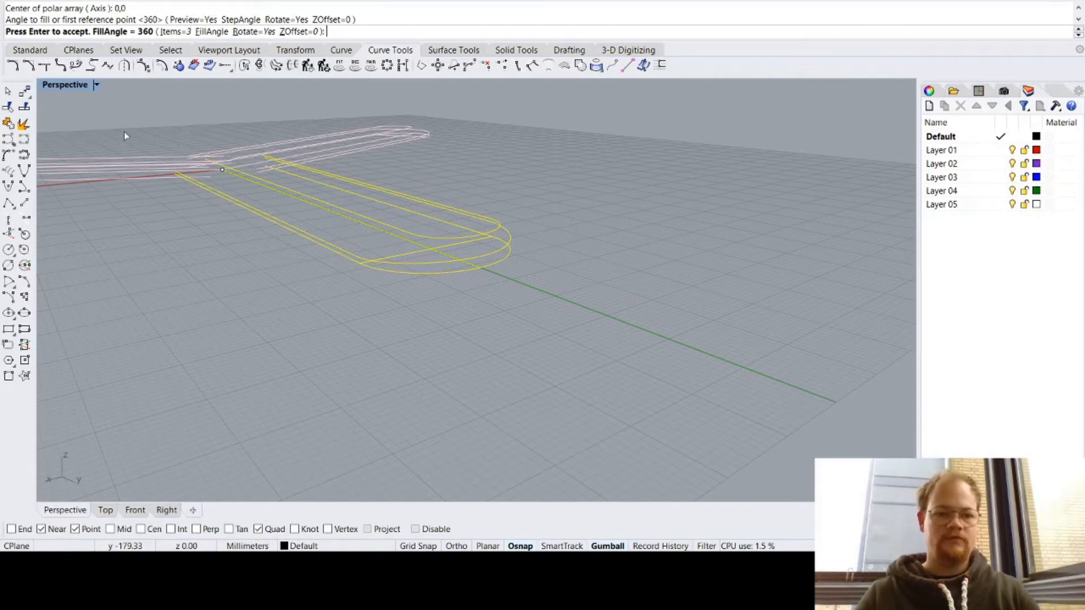
Step: Examine the preview of the three-arm polar array as a whole from above
{"action": "right_click_drag", "start_coordinate": [130, 115], "coordinate": [195, 155]}
{"action": "key", "text": "ctrl+alt+e"}
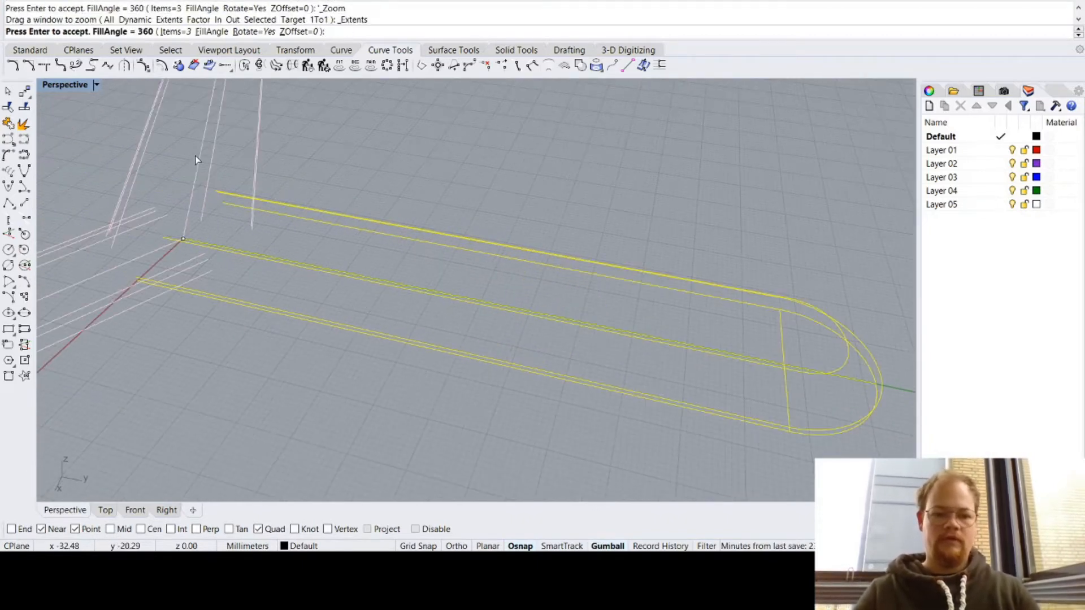
{"action": "scroll", "coordinate": [195, 155], "scroll_direction": "down", "scroll_amount": 5}
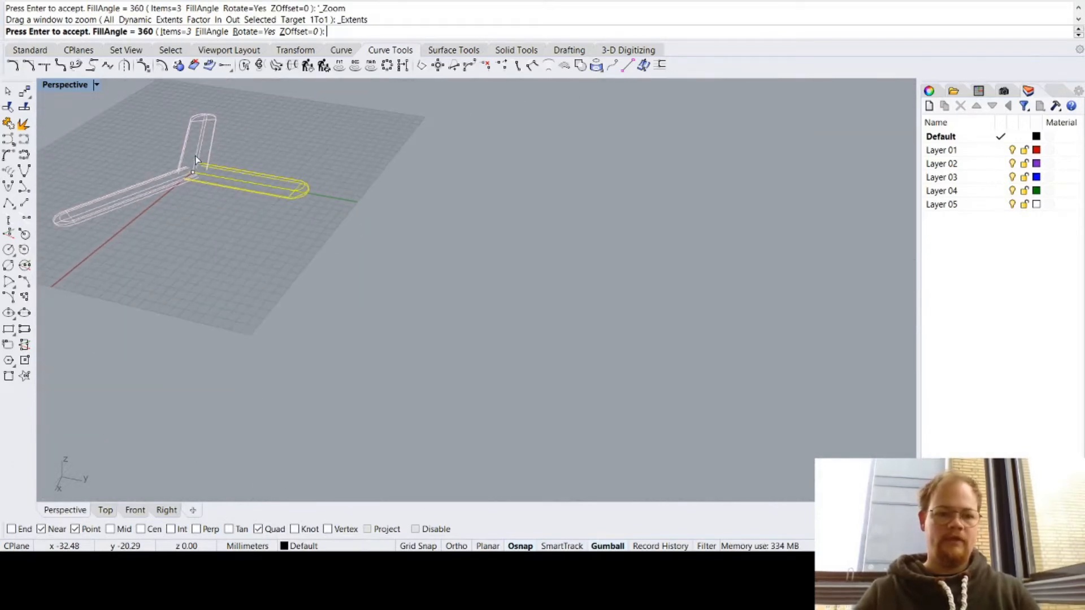
{"action": "scroll", "coordinate": [195, 154], "scroll_direction": "up", "scroll_amount": 4}
{"action": "scroll", "coordinate": [195, 155], "scroll_direction": "down", "scroll_amount": 4}
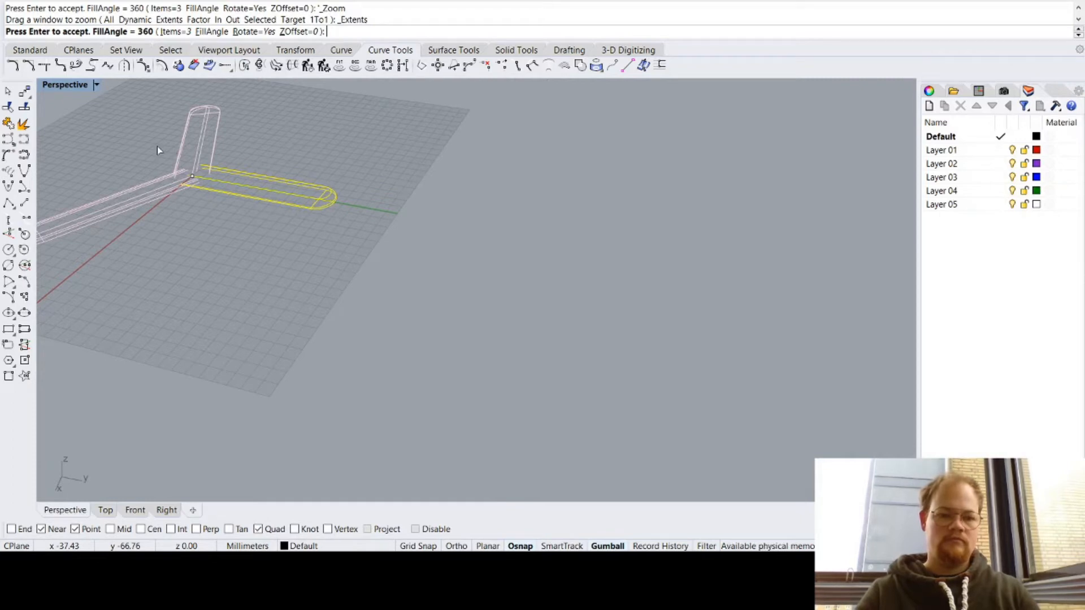
{"action": "right_click_drag", "start_coordinate": [157, 147], "coordinate": [181, 162]}
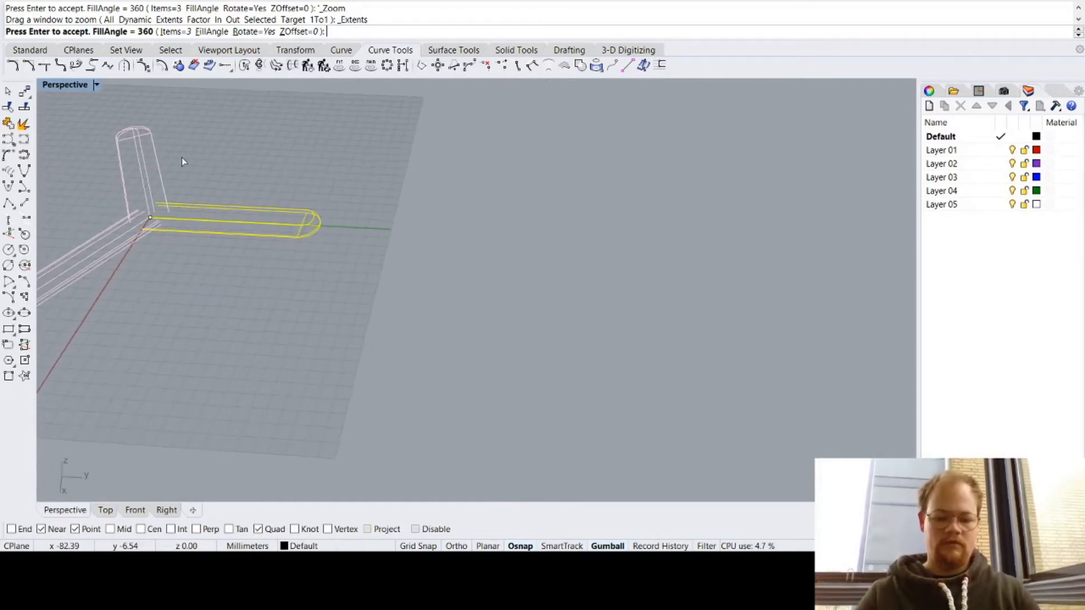
{"action": "key", "text": "Left"}
{"action": "key", "text": "Left"}
{"action": "key", "text": "Left"}
{"action": "key", "text": "Left"}
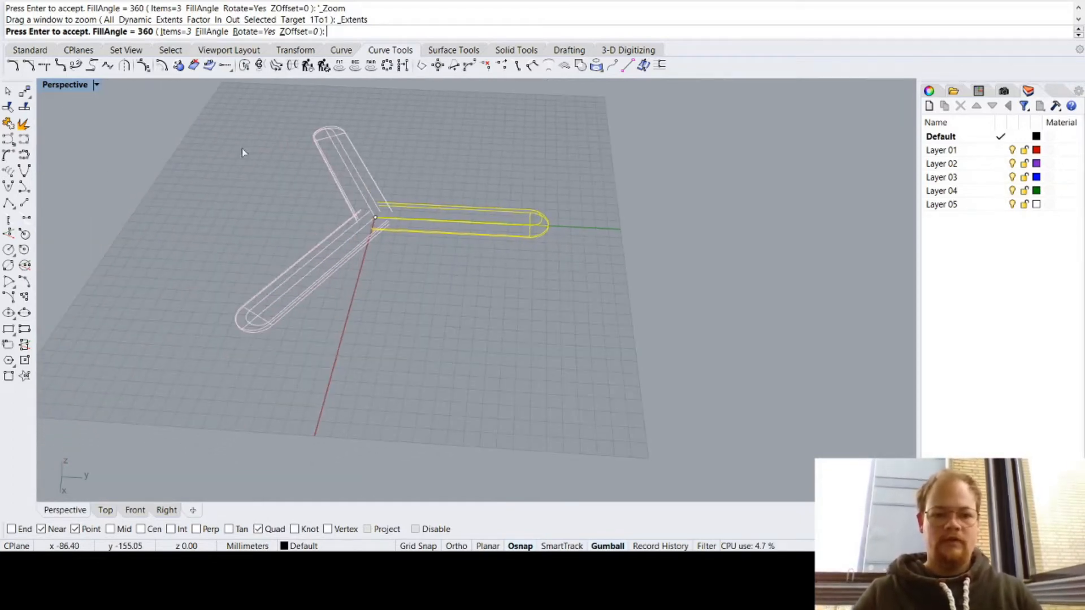
{"action": "scroll", "coordinate": [325, 158], "scroll_direction": "up", "scroll_amount": 3}
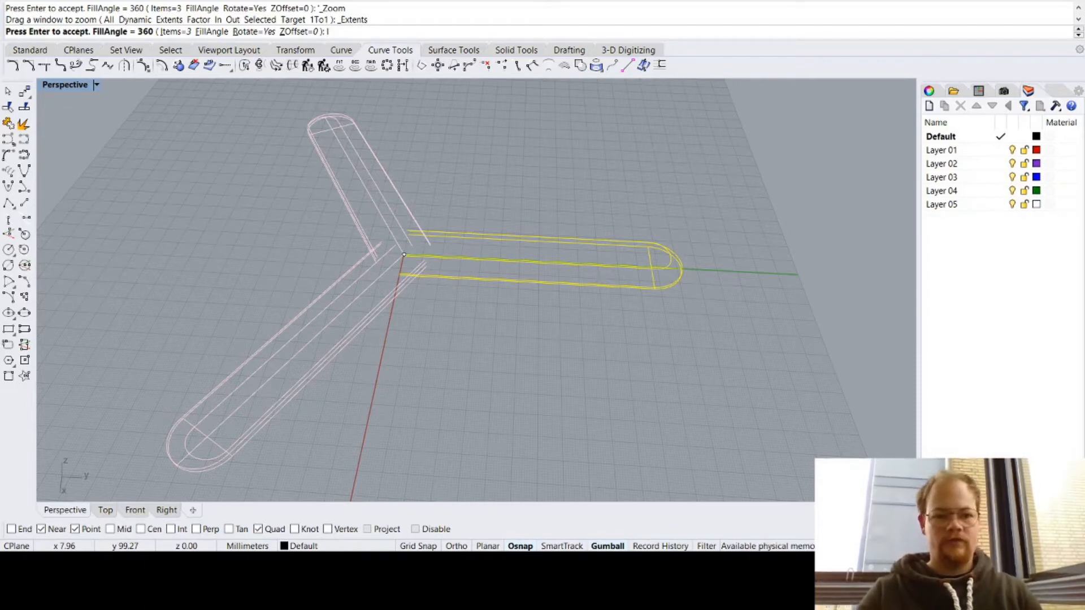
Step: Try item counts of 4, 5 and 2 in the polar array preview
{"action": "key", "text": "Return"}
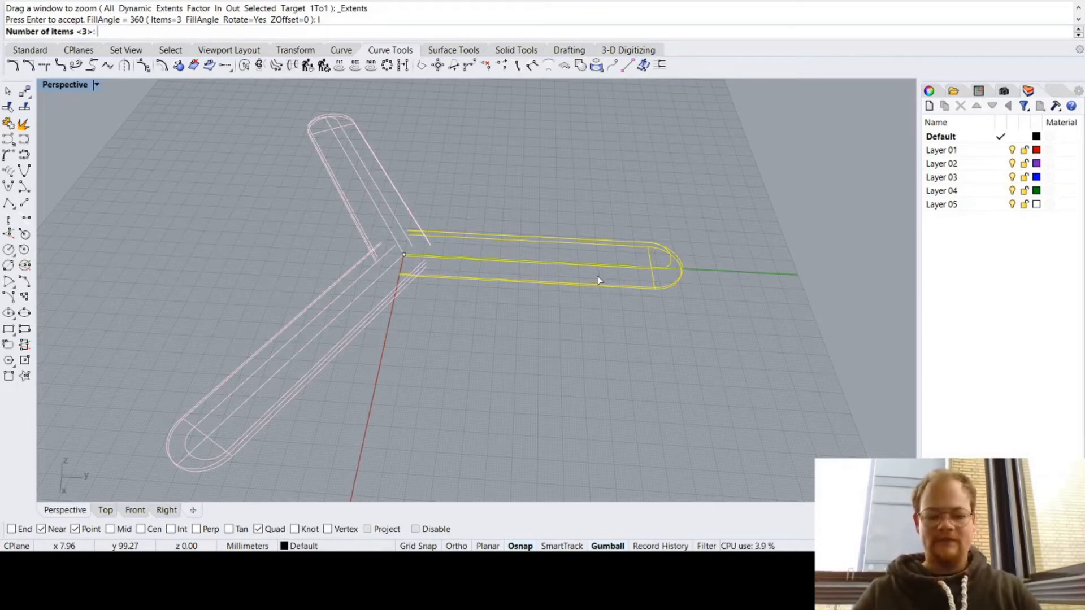
{"action": "type", "text": "4"}
{"action": "key", "text": "Return"}
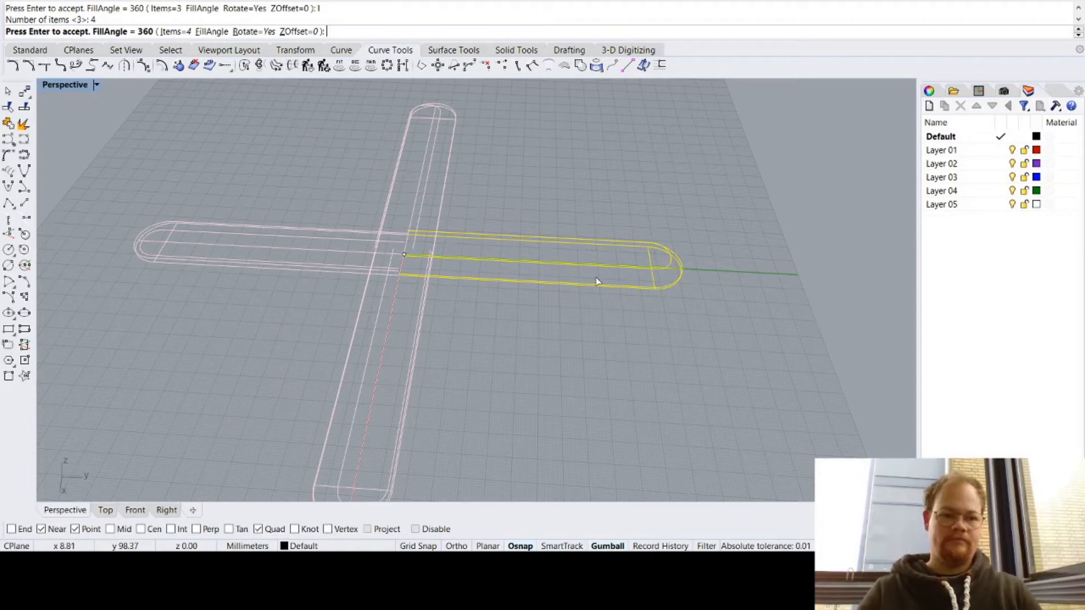
{"action": "type", "text": "i"}
{"action": "key", "text": "Return"}
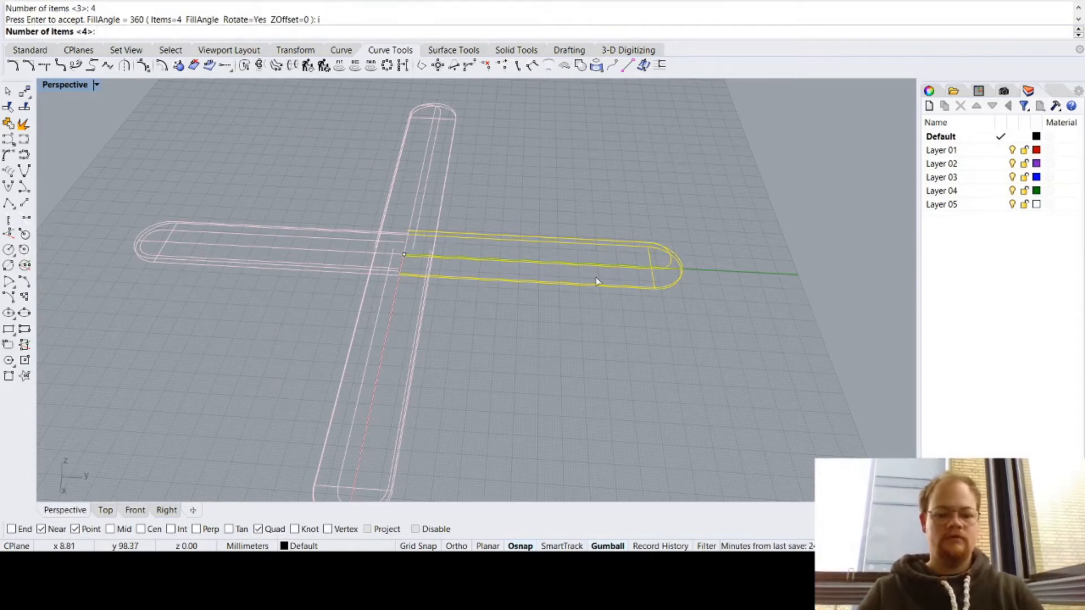
{"action": "type", "text": "5"}
{"action": "key", "text": "Return"}
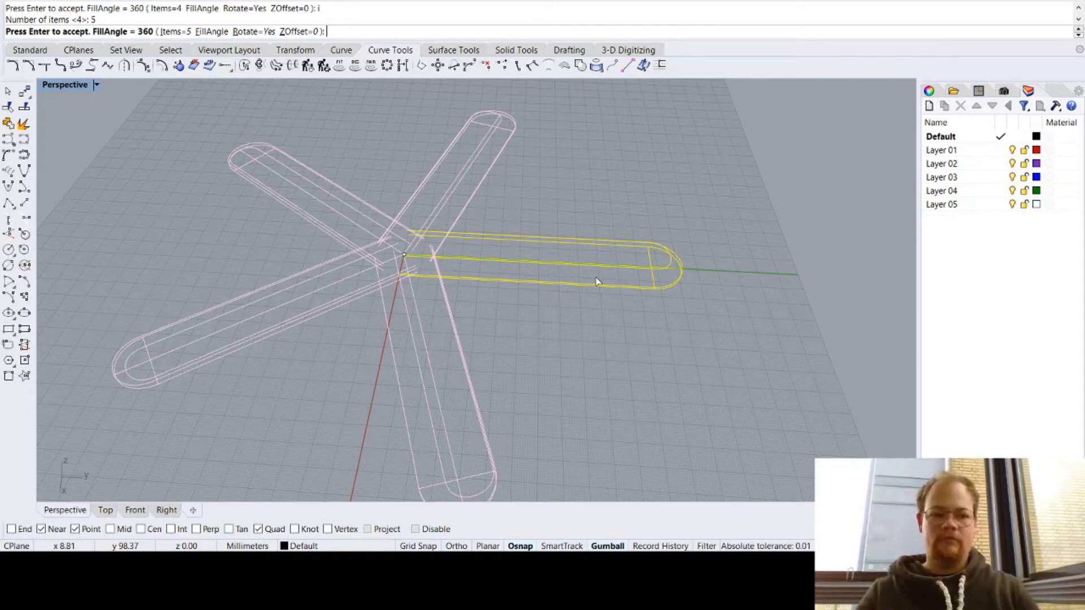
{"action": "type", "text": "2"}
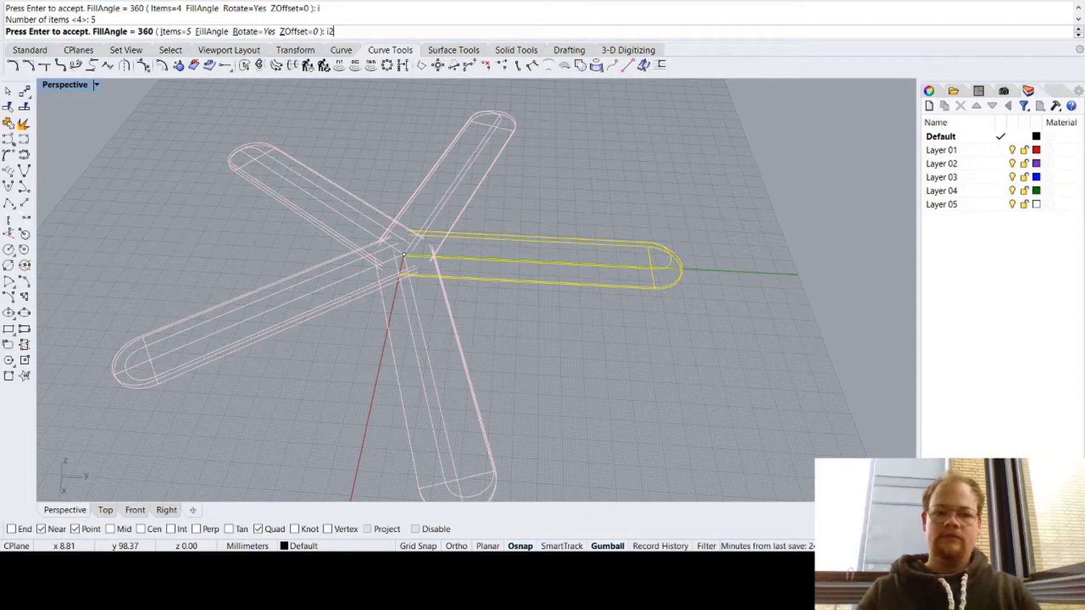
{"action": "key", "text": "Return"}
{"action": "type", "text": "2"}
{"action": "key", "text": "Return"}
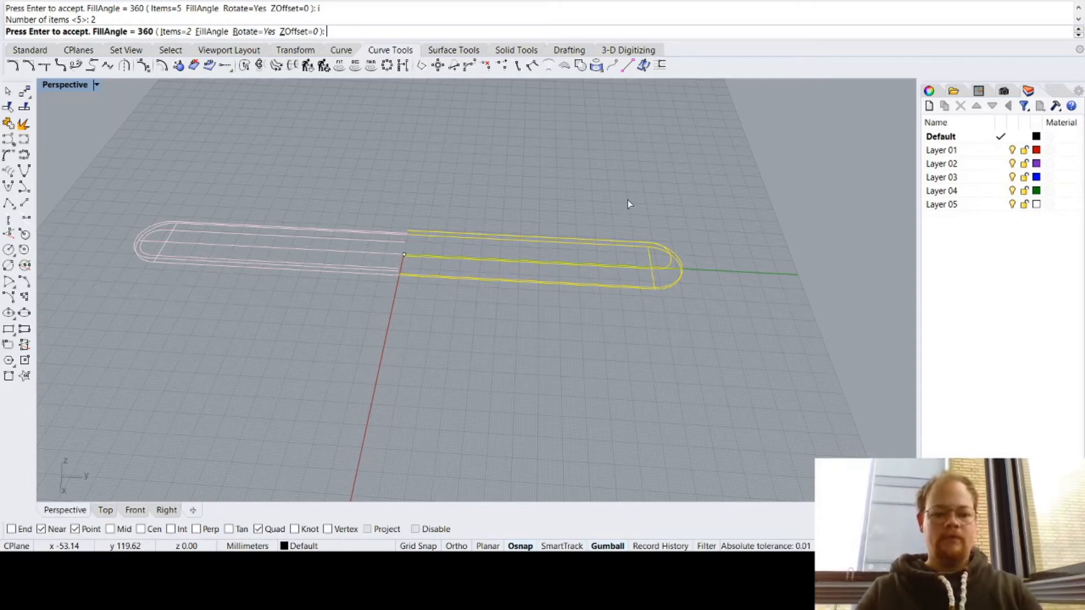
Step: Set the polar array to 3 items, accept it and deselect the curves
{"action": "type", "text": "i"}
{"action": "key", "text": "Return"}
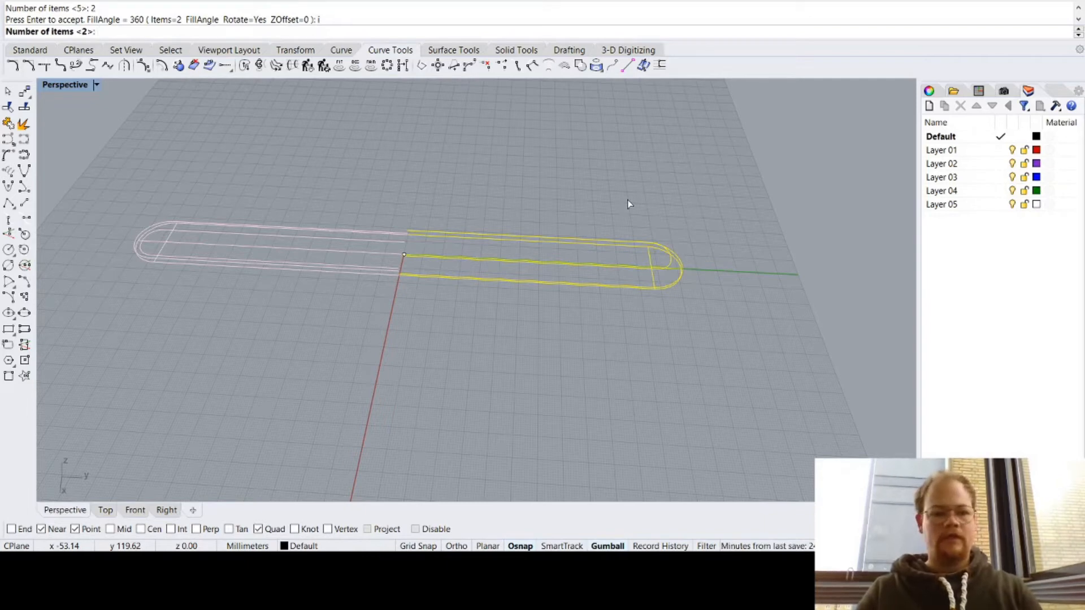
{"action": "type", "text": "3"}
{"action": "key", "text": "Return"}
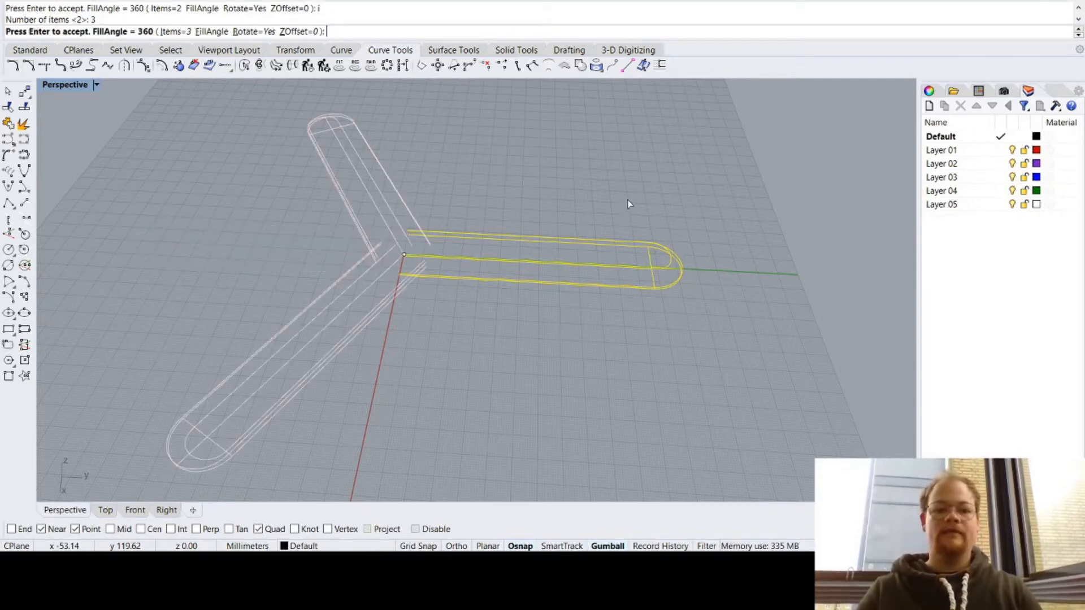
{"action": "key", "text": "Return"}
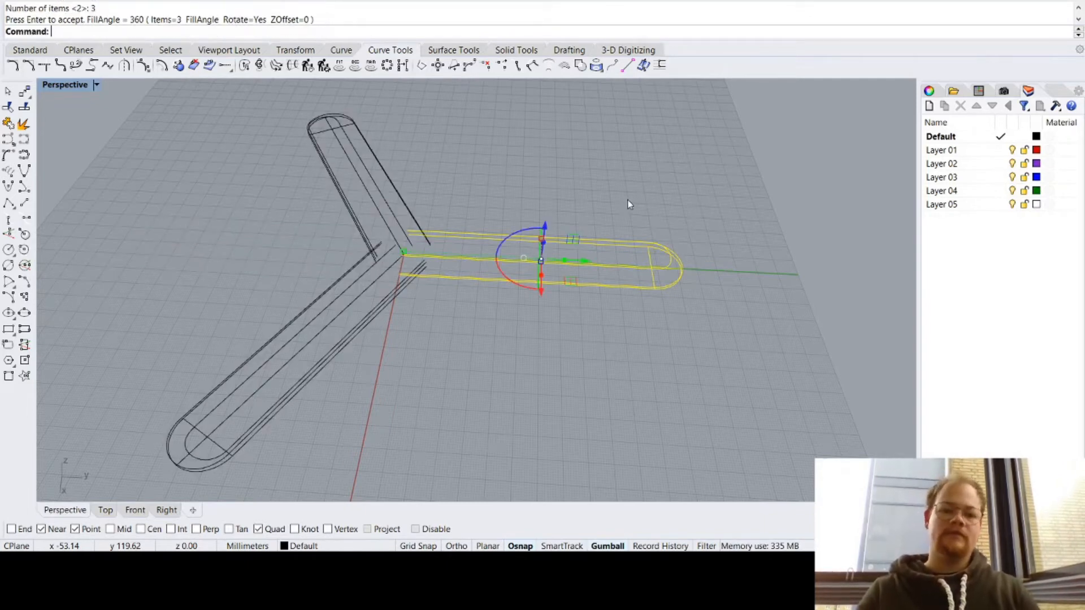
{"action": "left_click", "coordinate": [643, 170]}
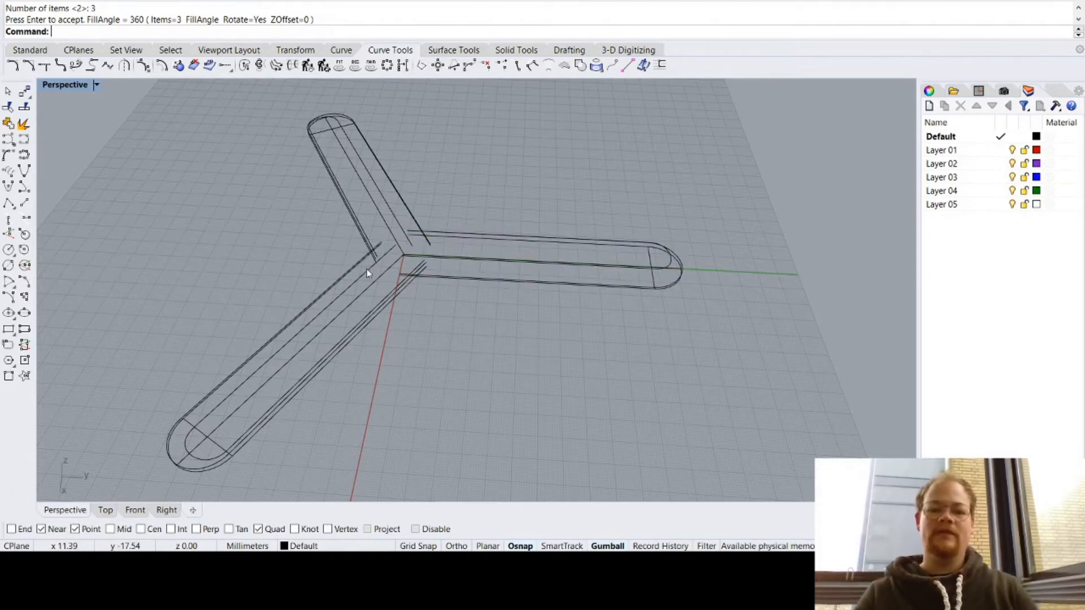
Step: Examine the overlapping curve ends where the three arms meet at the centre
{"action": "scroll", "coordinate": [367, 274], "scroll_direction": "up", "scroll_amount": 5}
{"action": "scroll", "coordinate": [367, 273], "scroll_direction": "down", "scroll_amount": 3}
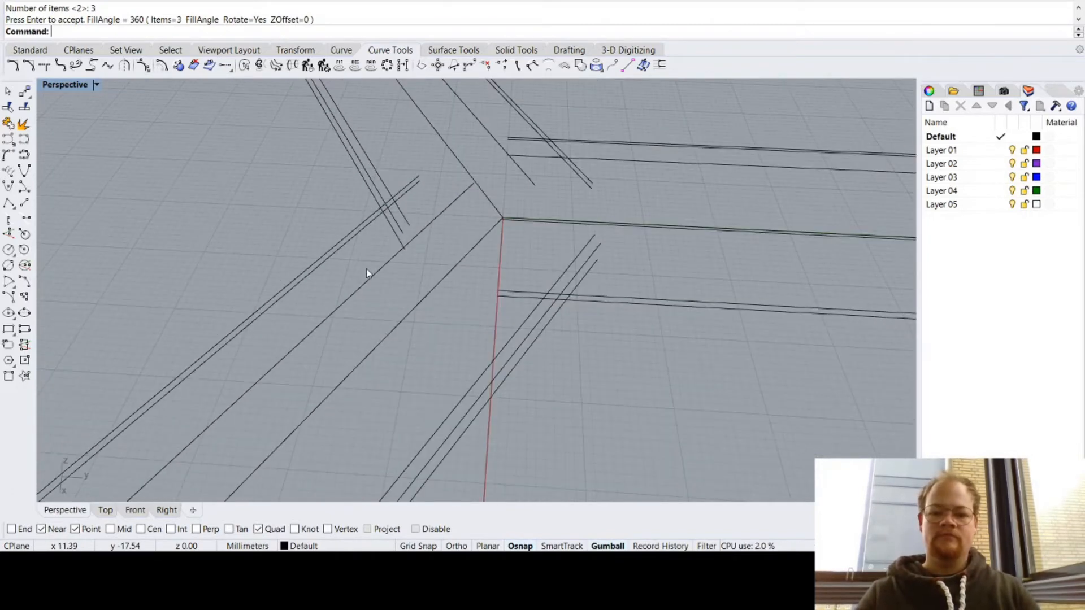
{"action": "right_click_drag", "start_coordinate": [514, 290], "coordinate": [429, 267]}
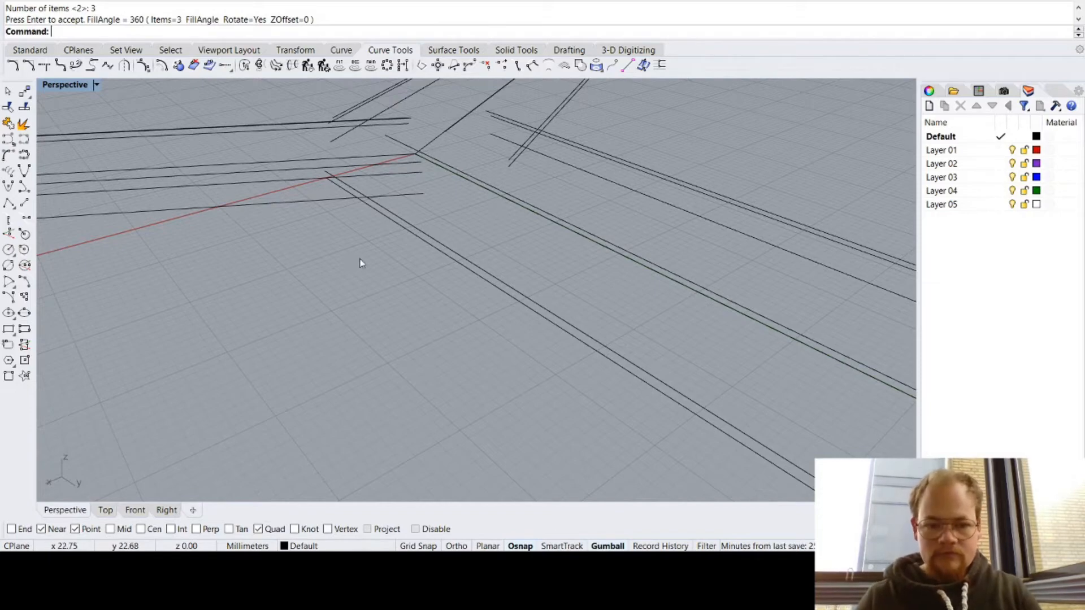
{"action": "right_click_drag", "start_coordinate": [361, 261], "coordinate": [339, 259]}
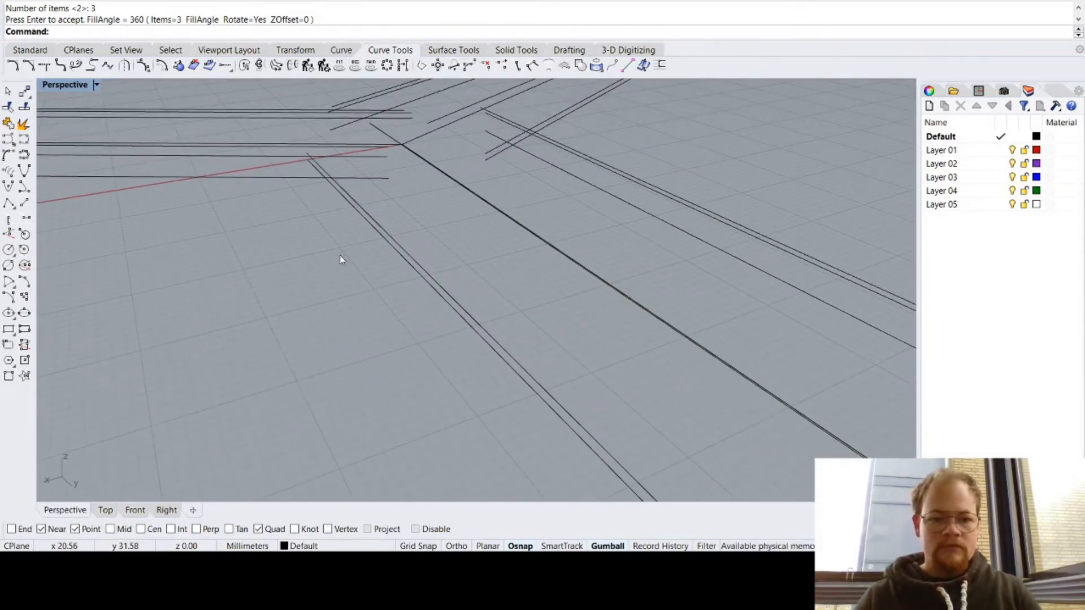
{"action": "right_click_drag", "start_coordinate": [417, 206], "coordinate": [510, 205]}
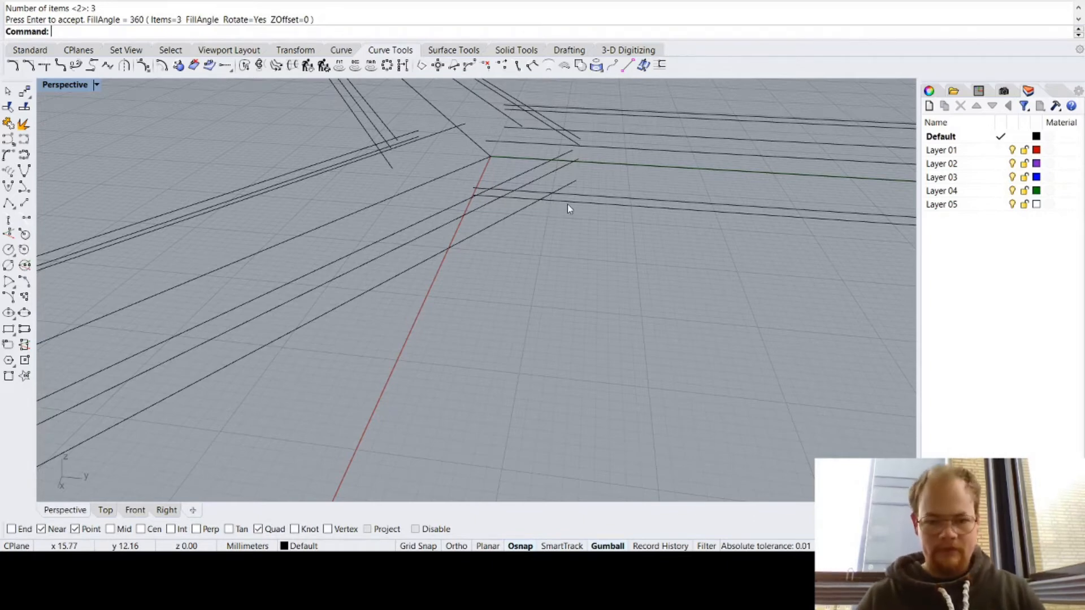
{"action": "right_click_drag", "start_coordinate": [567, 208], "coordinate": [510, 230]}
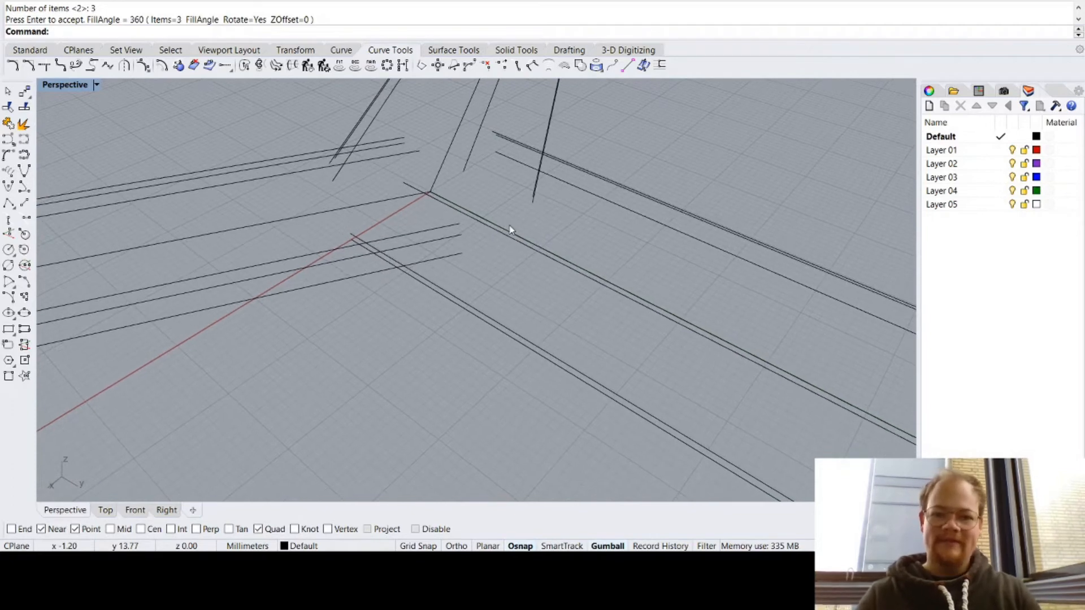
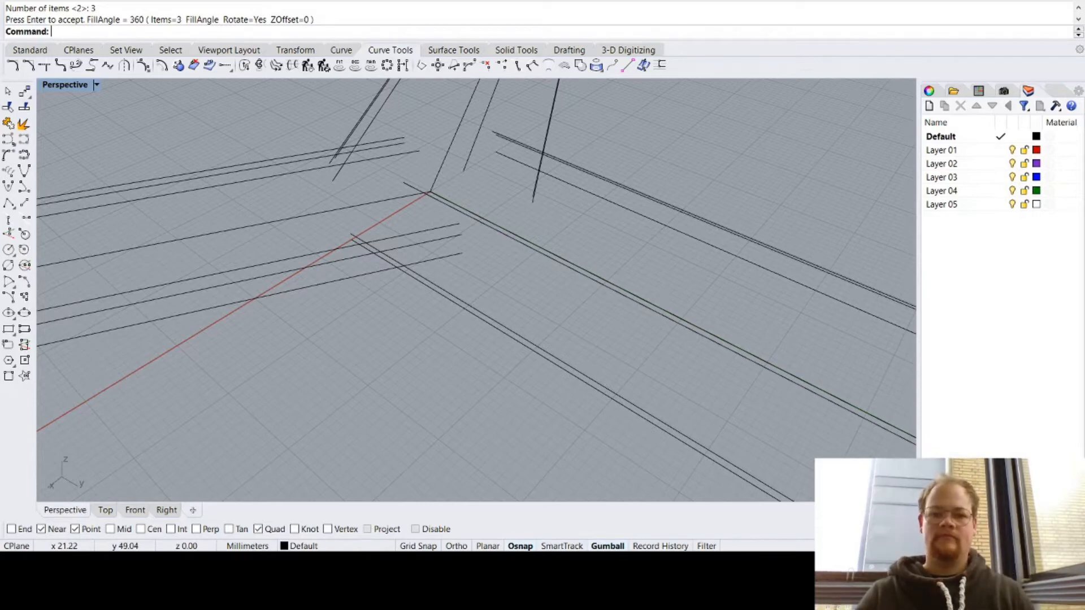
Step: Start a circle in the Top view, centred at the origin where the three arms meet
{"action": "left_click", "coordinate": [105, 510]}
{"action": "scroll", "coordinate": [400, 324], "scroll_direction": "down", "scroll_amount": 5}
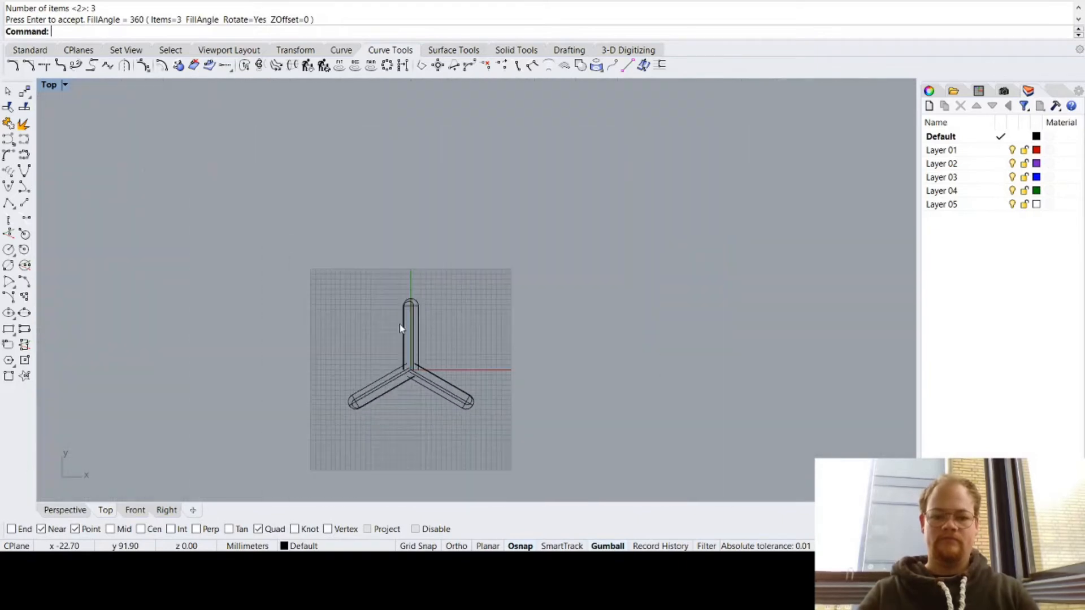
{"action": "key", "text": "ctrl+shift+e"}
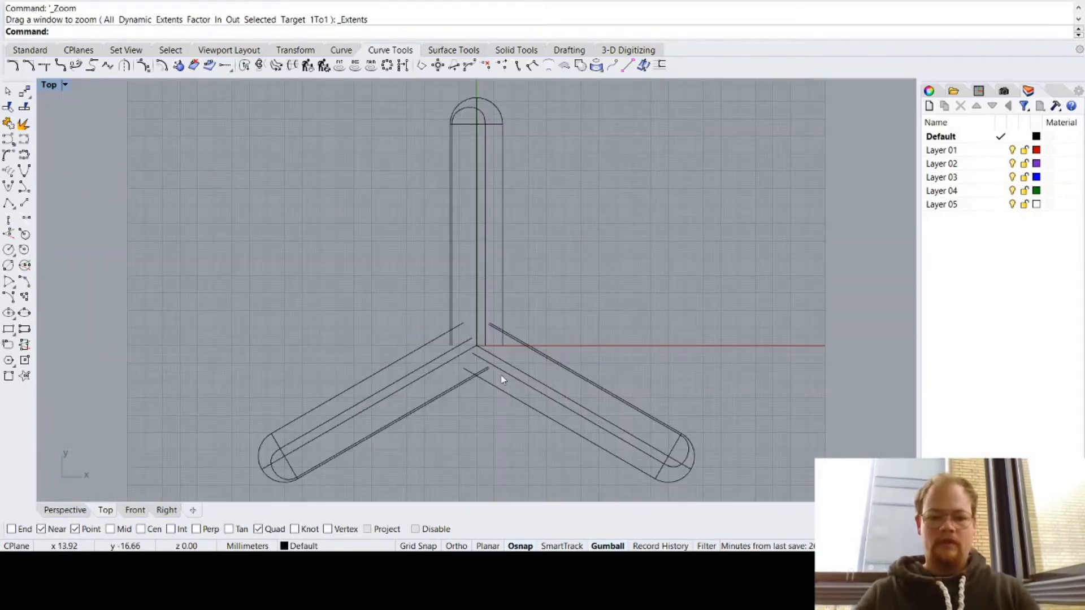
{"action": "scroll", "coordinate": [503, 380], "scroll_direction": "up", "scroll_amount": 6}
{"action": "scroll", "coordinate": [503, 380], "scroll_direction": "up", "scroll_amount": 1}
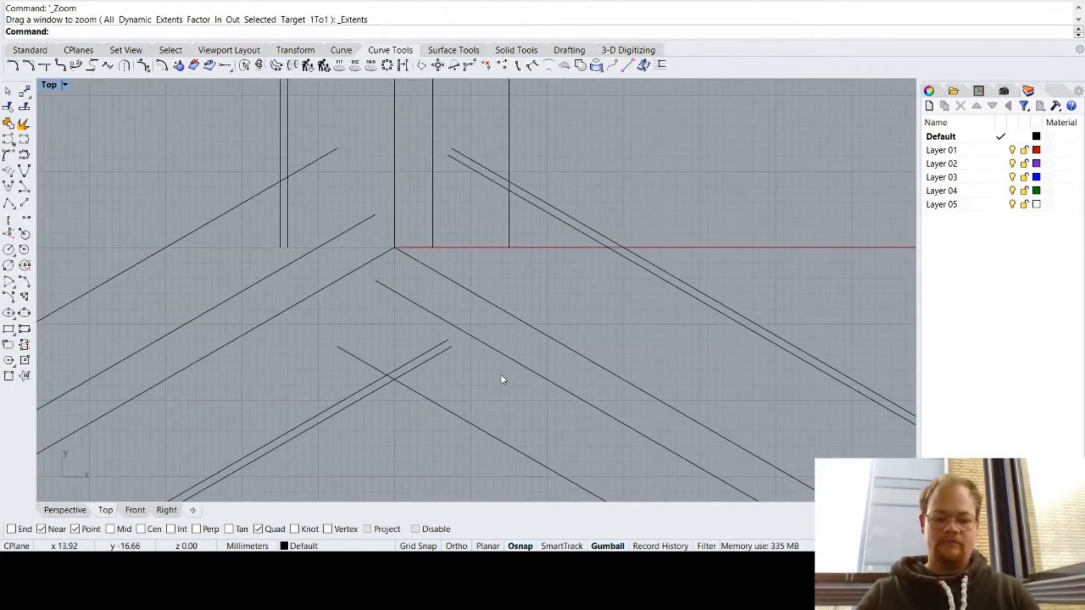
{"action": "type", "text": "cir"}
{"action": "key", "text": "Return"}
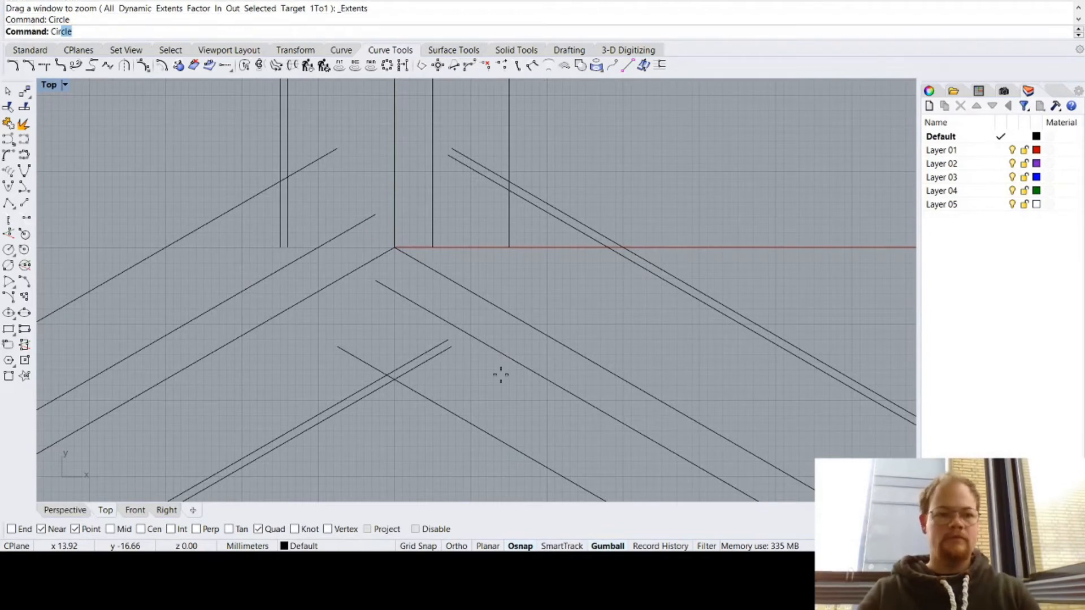
{"action": "left_click", "coordinate": [394, 247]}
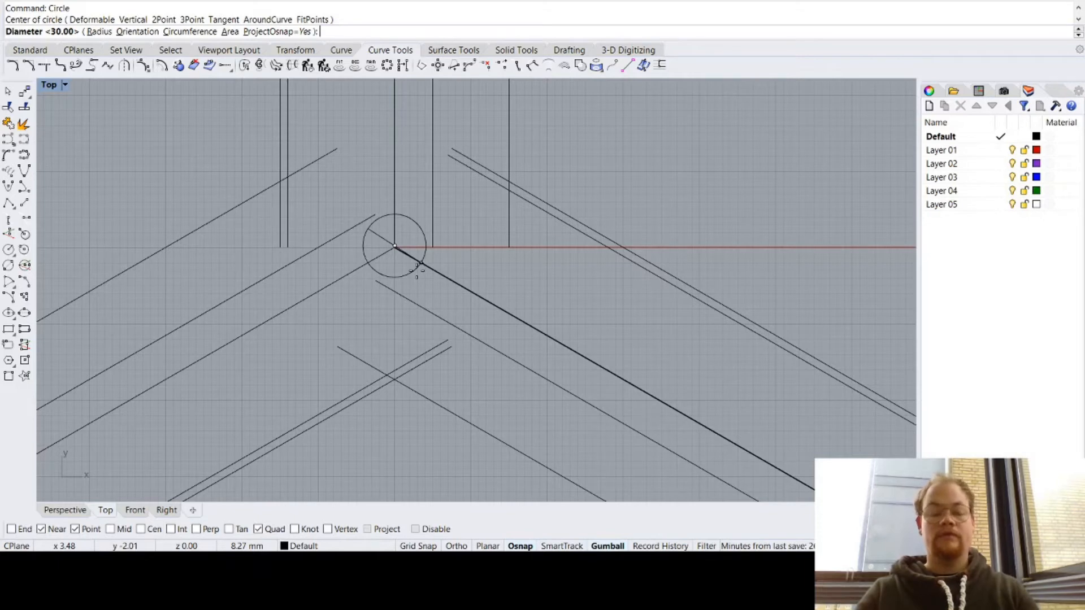
Step: Draw a circle 30 mm in diameter, centred where the three arms' centre lines meet
{"action": "type", "text": "30"}
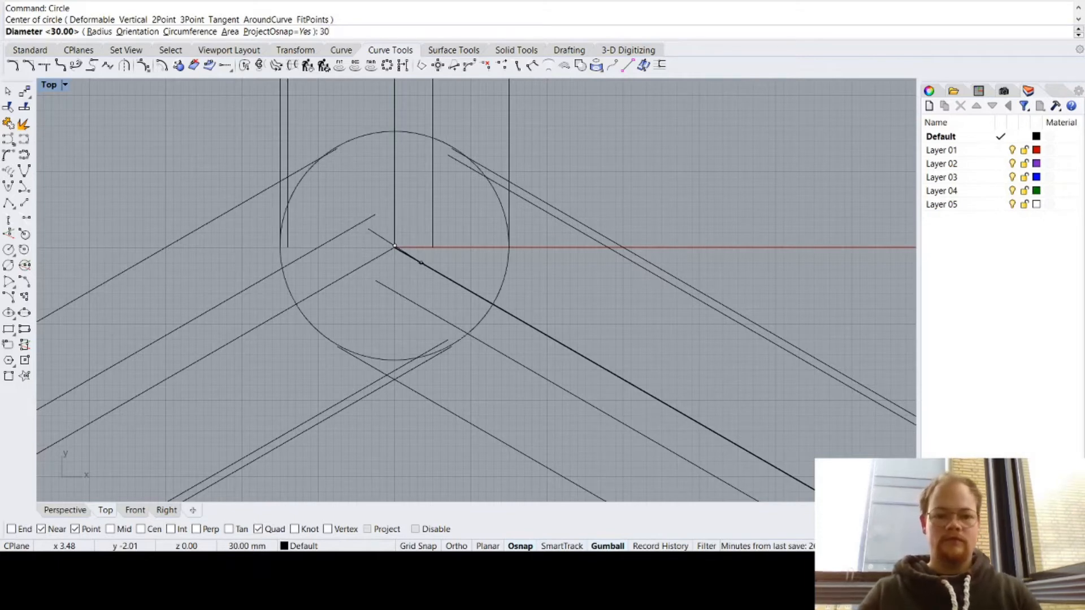
{"action": "key", "text": "Return"}
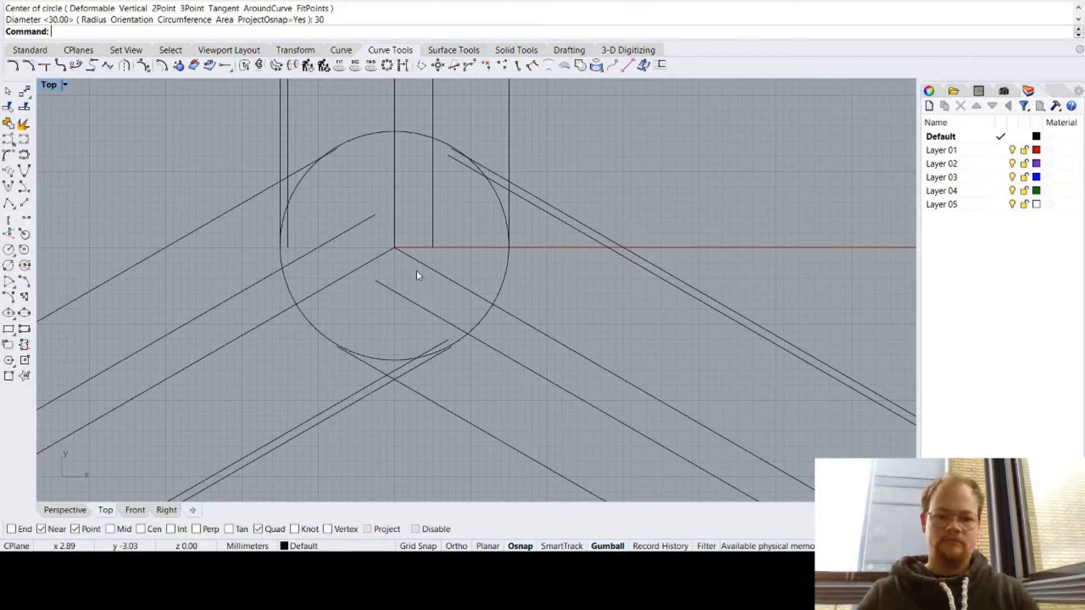
Step: Examine how the three arms' lines overlap and meet around the central circle
{"action": "scroll", "coordinate": [408, 212], "scroll_direction": "up", "scroll_amount": 4}
{"action": "scroll", "coordinate": [408, 212], "scroll_direction": "down", "scroll_amount": 2}
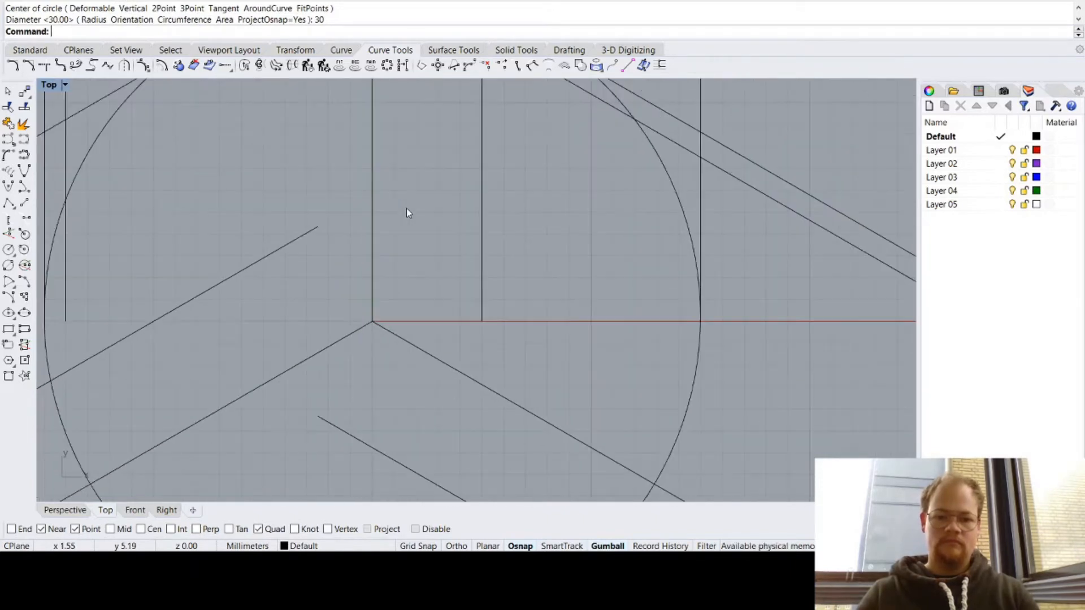
{"action": "scroll", "coordinate": [408, 212], "scroll_direction": "down", "scroll_amount": 1}
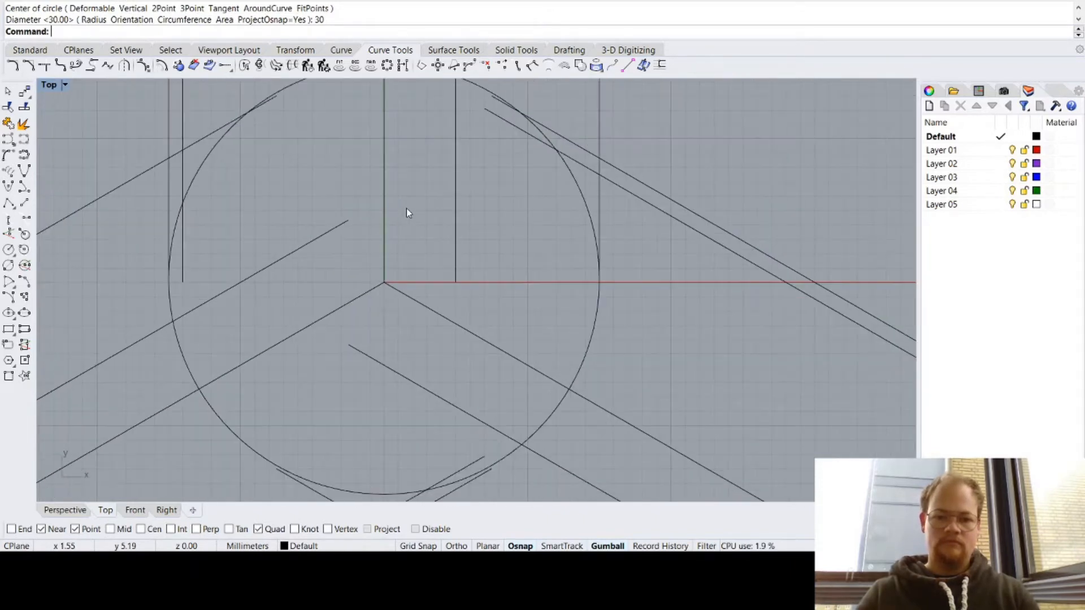
{"action": "scroll", "coordinate": [408, 213], "scroll_direction": "down", "scroll_amount": 1}
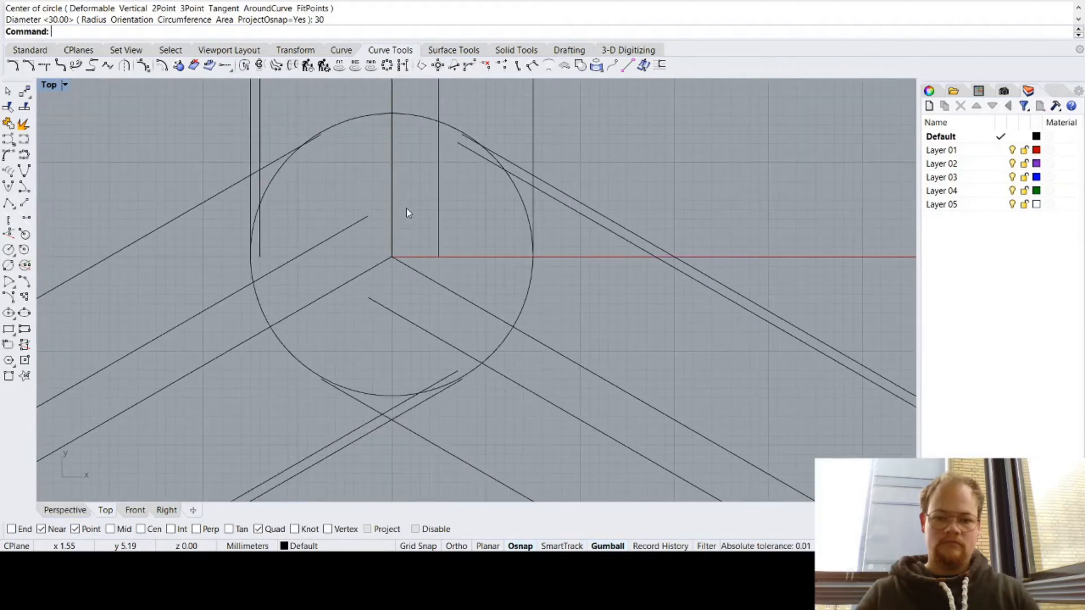
{"action": "scroll", "coordinate": [408, 212], "scroll_direction": "down", "scroll_amount": 1}
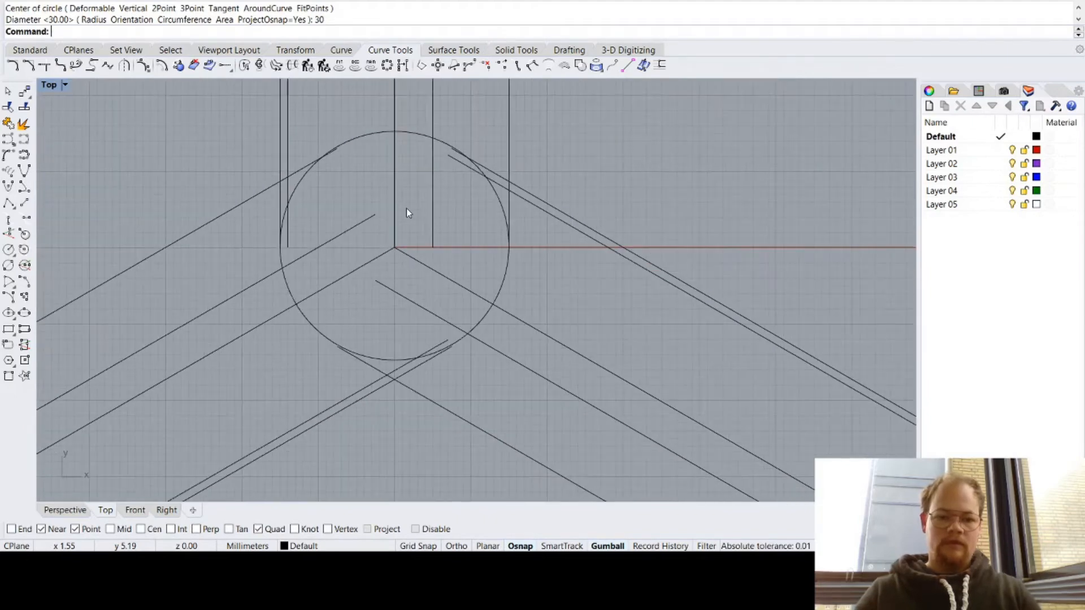
{"action": "scroll", "coordinate": [408, 213], "scroll_direction": "up", "scroll_amount": 3}
{"action": "scroll", "coordinate": [408, 212], "scroll_direction": "down", "scroll_amount": 3}
{"action": "scroll", "coordinate": [405, 210], "scroll_direction": "down", "scroll_amount": 1}
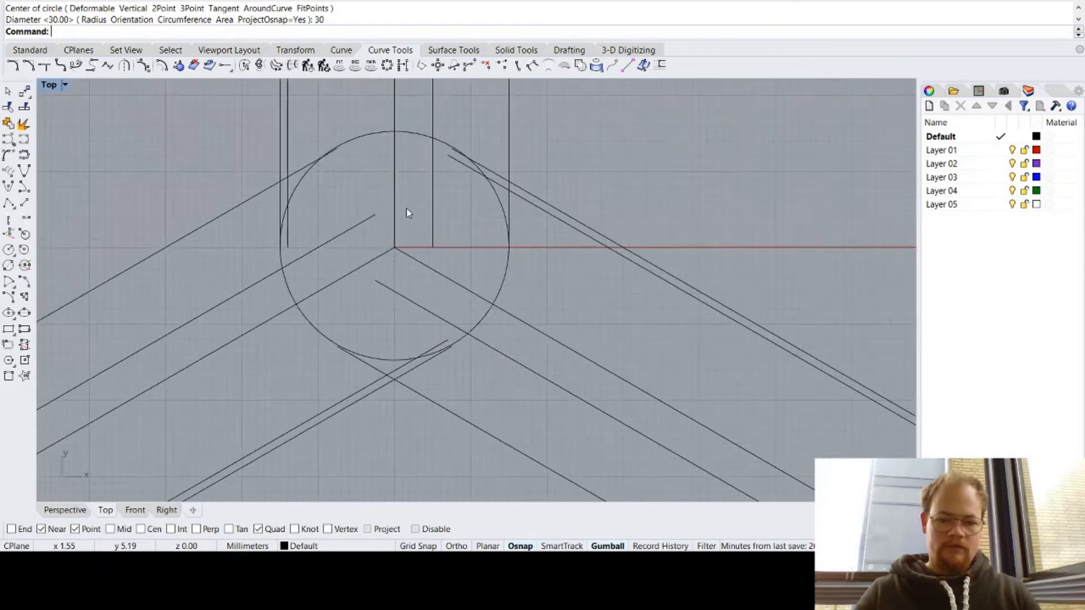
{"action": "scroll", "coordinate": [435, 334], "scroll_direction": "up", "scroll_amount": 5}
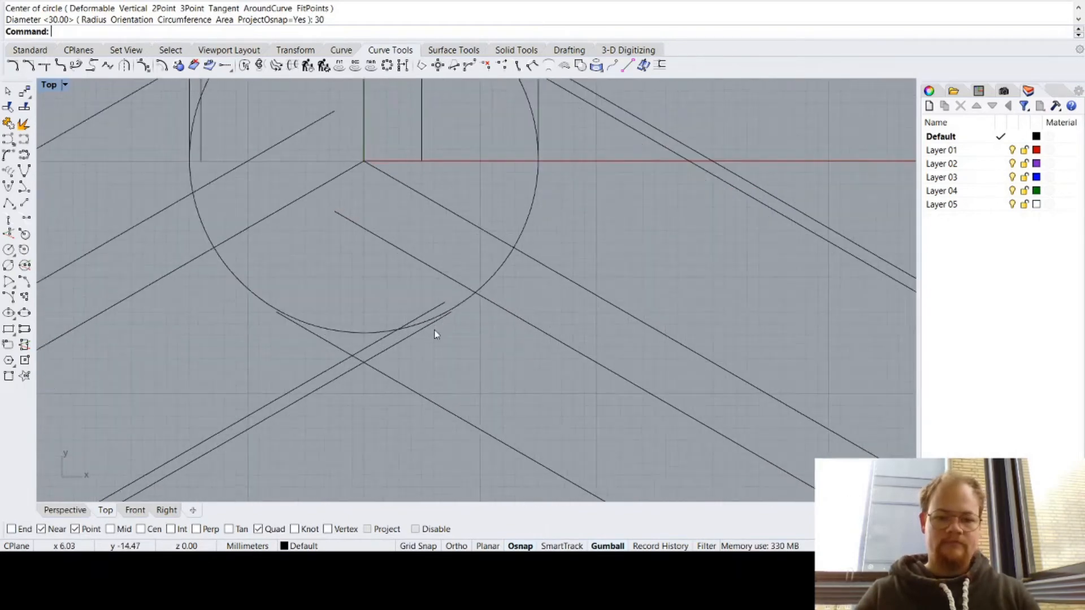
{"action": "scroll", "coordinate": [435, 334], "scroll_direction": "down", "scroll_amount": 6}
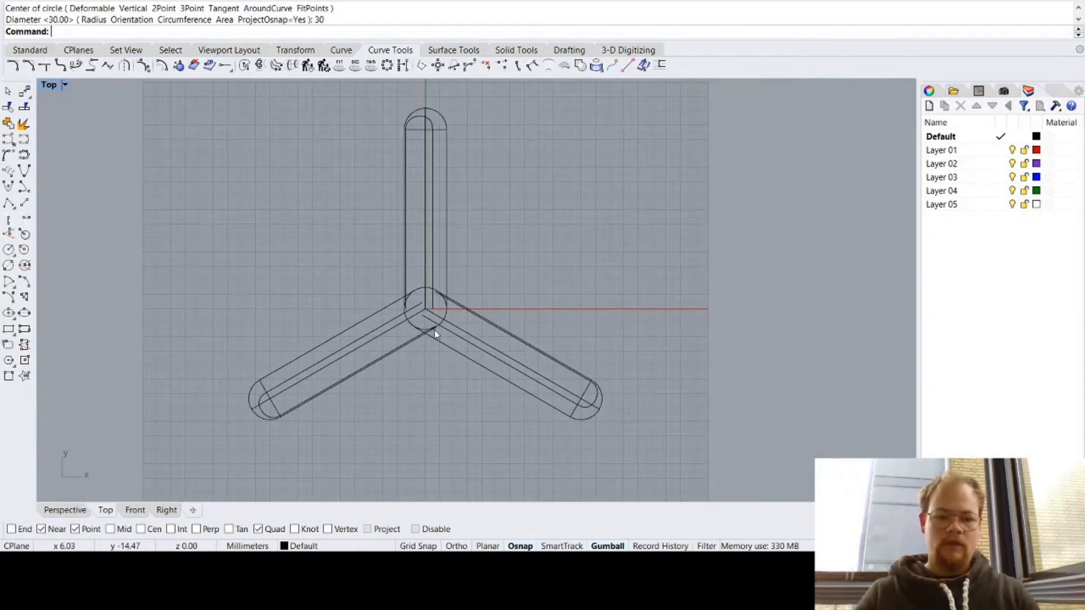
{"action": "scroll", "coordinate": [435, 335], "scroll_direction": "up", "scroll_amount": 5}
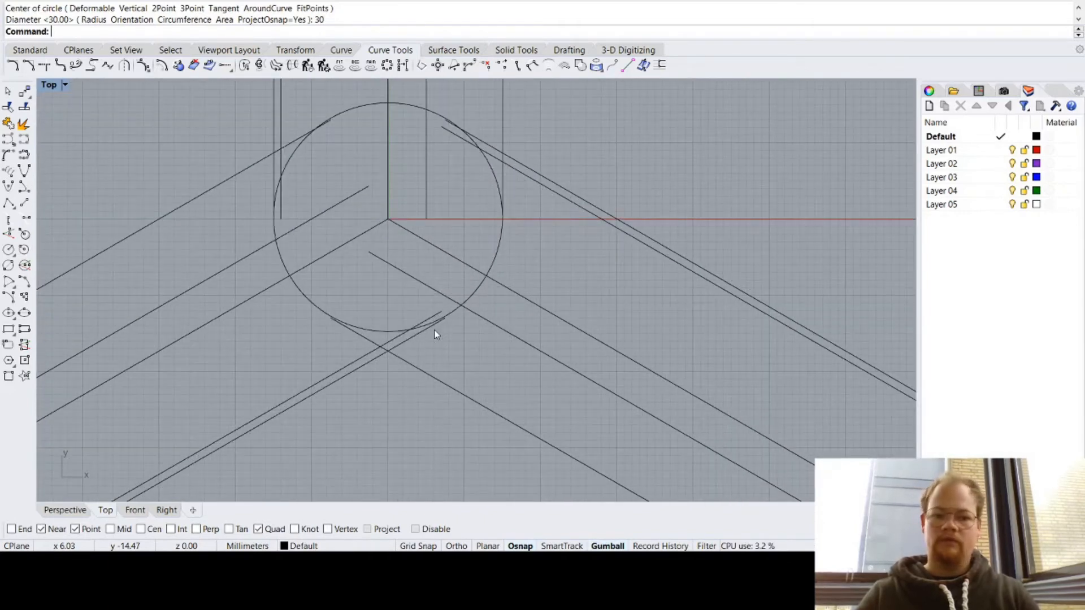
Step: Offset the central circle outward by 15 mm
{"action": "left_click", "coordinate": [362, 107]}
{"action": "type", "text": "Of"}
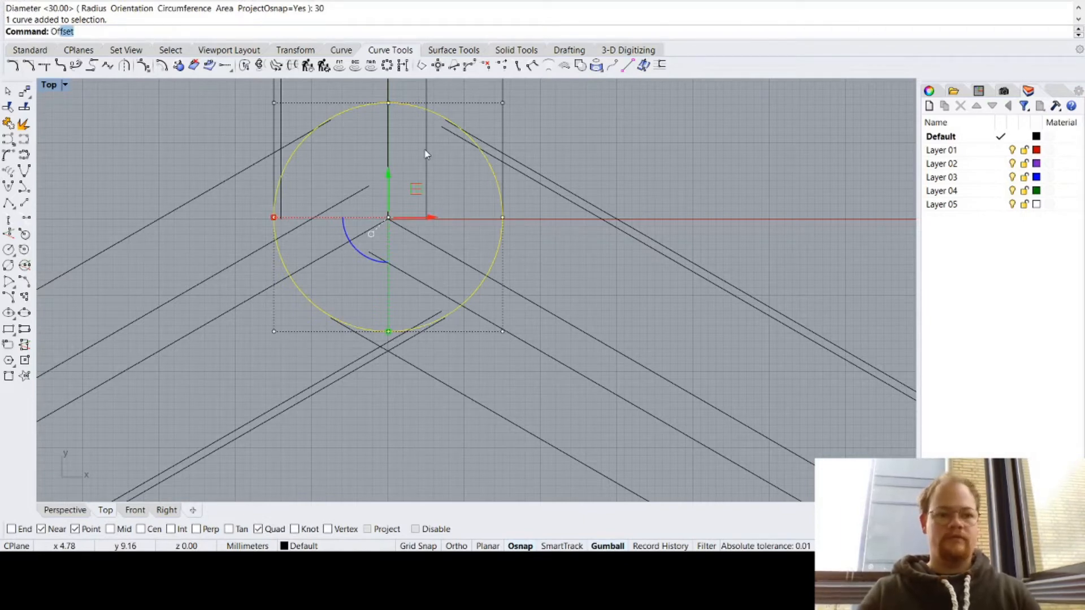
{"action": "key", "text": "Return"}
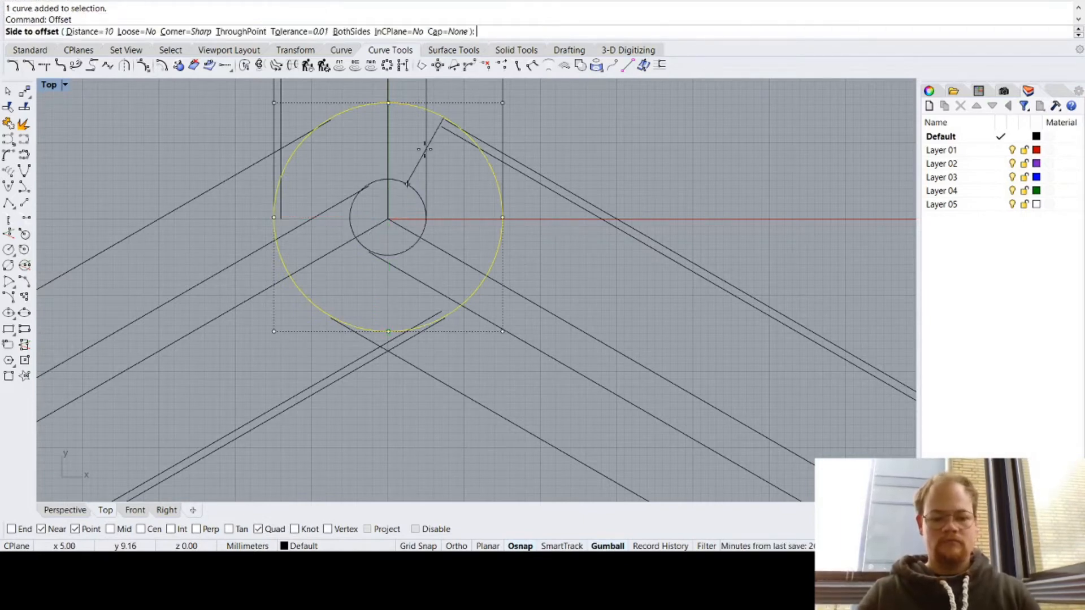
{"action": "type", "text": "d"}
{"action": "key", "text": "Return"}
{"action": "type", "text": "2"}
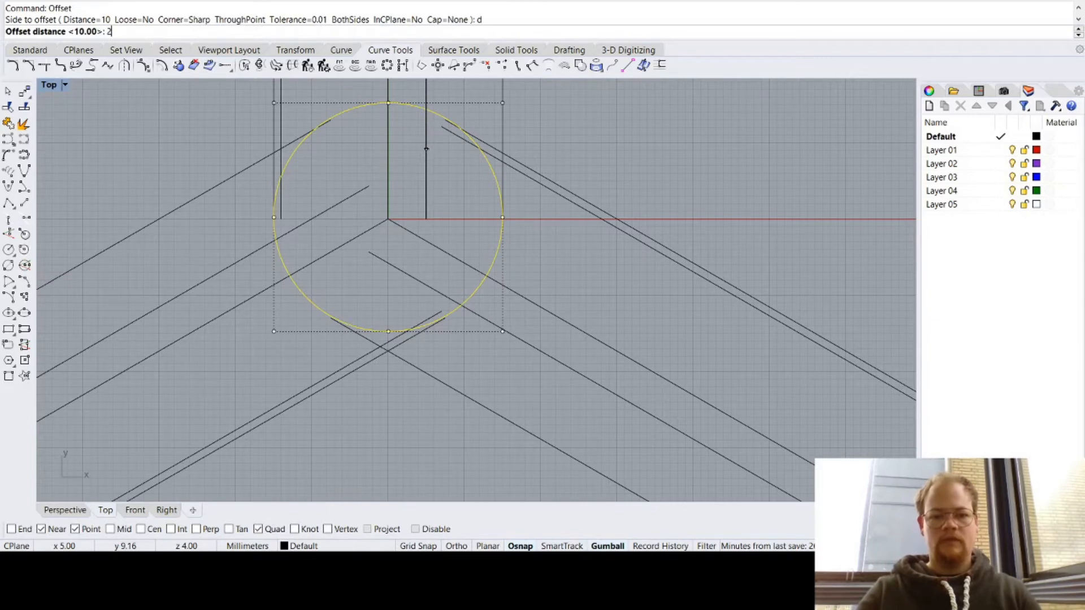
{"action": "type", "text": "0"}
{"action": "key", "text": "BackSpace"}
{"action": "key", "text": "BackSpace"}
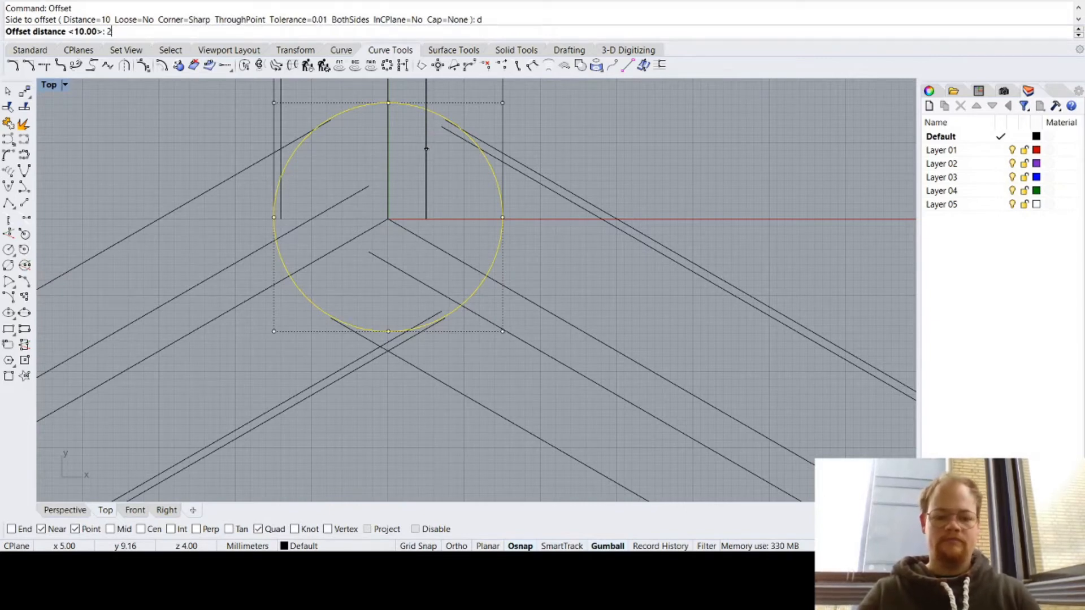
{"action": "type", "text": "15"}
{"action": "key", "text": "Return"}
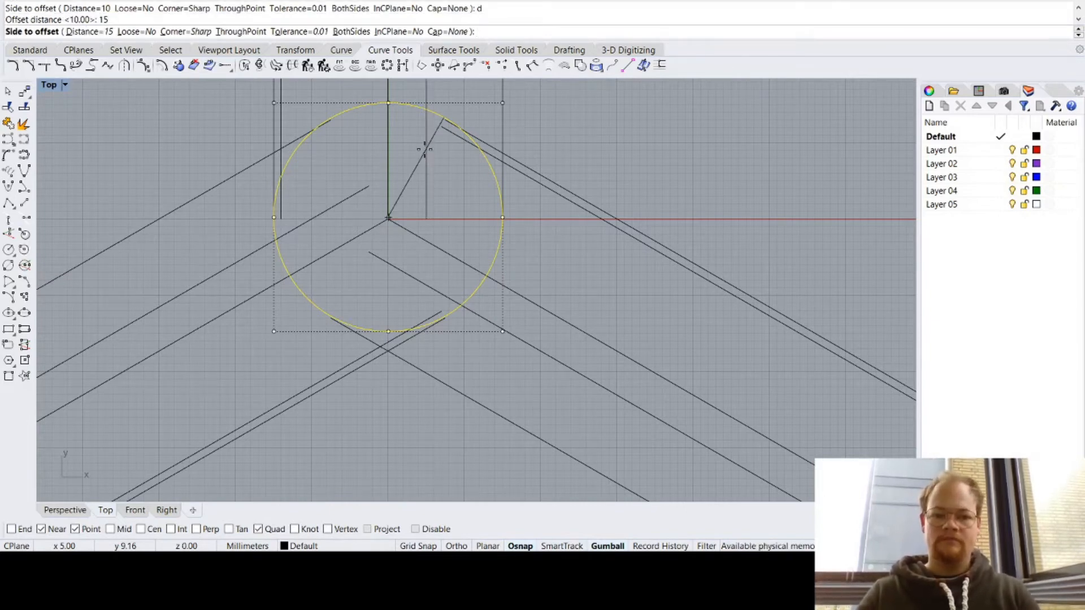
{"action": "left_click", "coordinate": [646, 161]}
{"action": "key", "text": "Escape"}
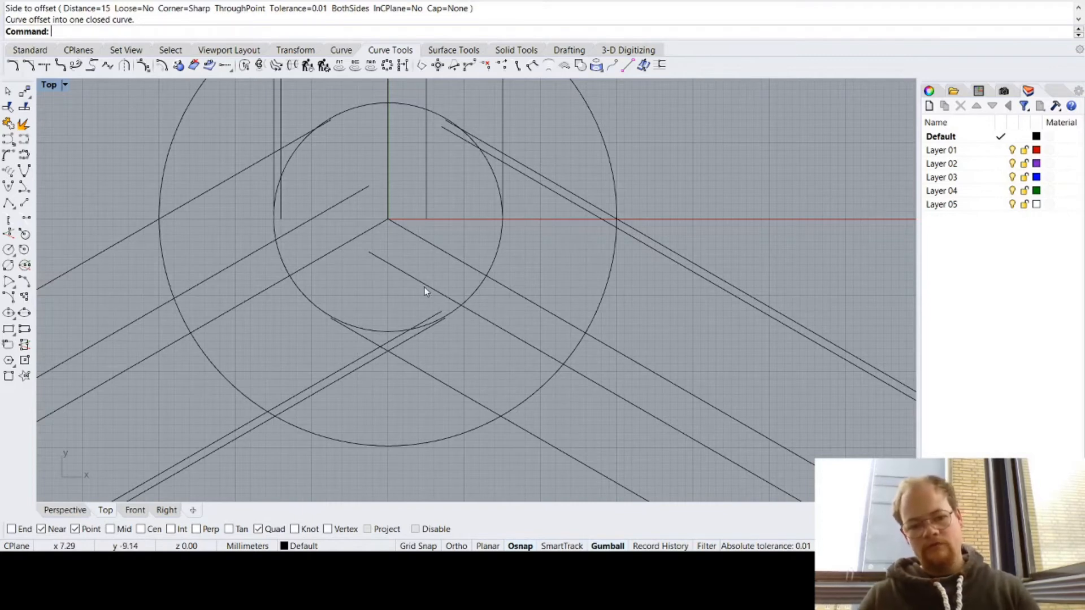
Step: Ungroup the line sets of all three arms in the Perspective view
{"action": "scroll", "coordinate": [404, 322], "scroll_direction": "down", "scroll_amount": 5}
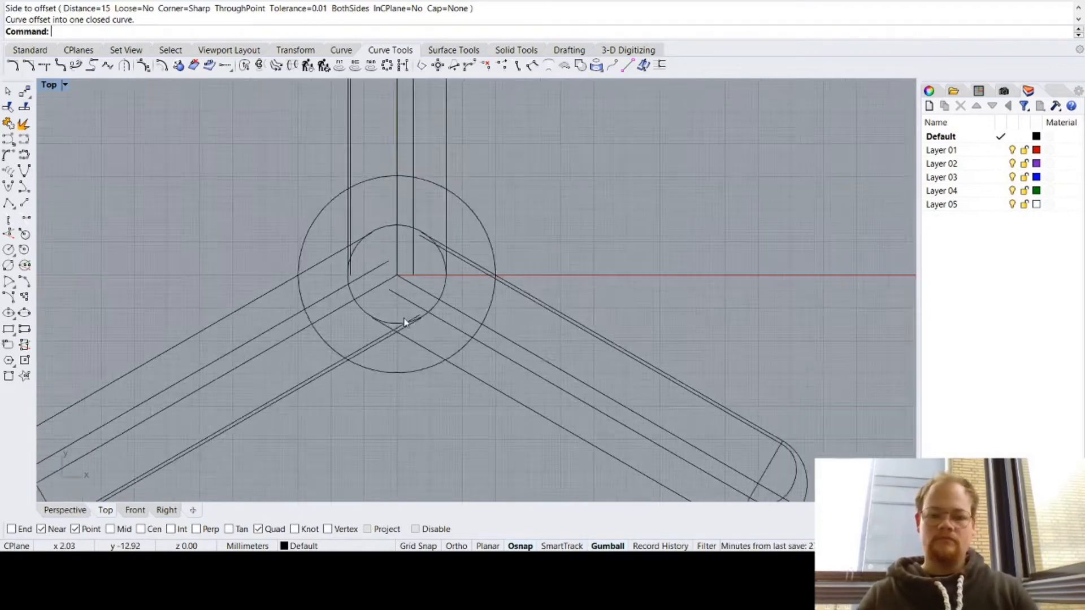
{"action": "scroll", "coordinate": [405, 322], "scroll_direction": "down", "scroll_amount": 5}
{"action": "scroll", "coordinate": [362, 311], "scroll_direction": "up", "scroll_amount": 5}
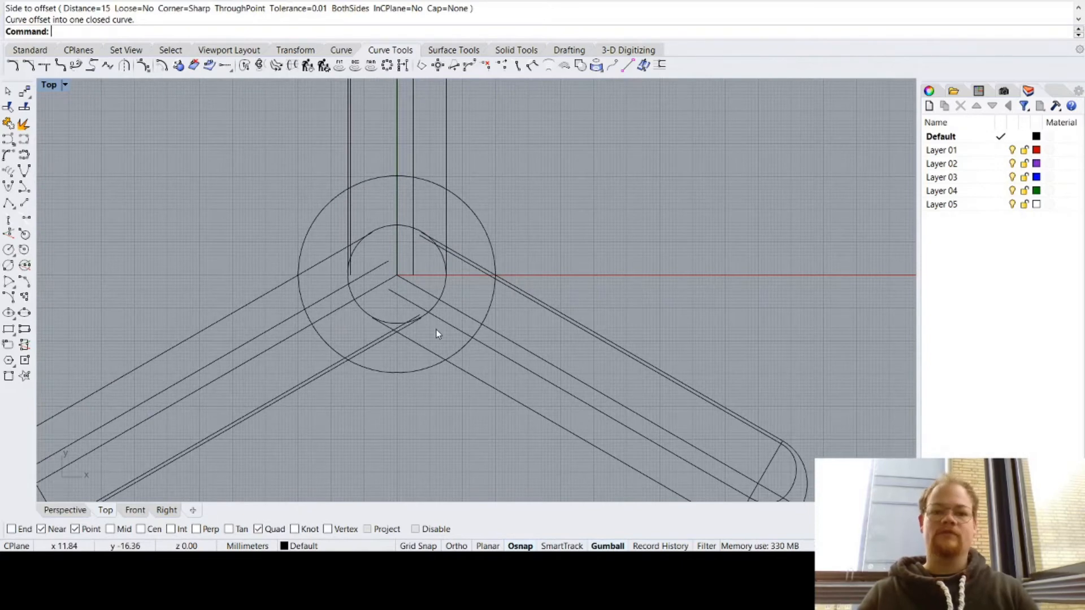
{"action": "left_click", "coordinate": [58, 510]}
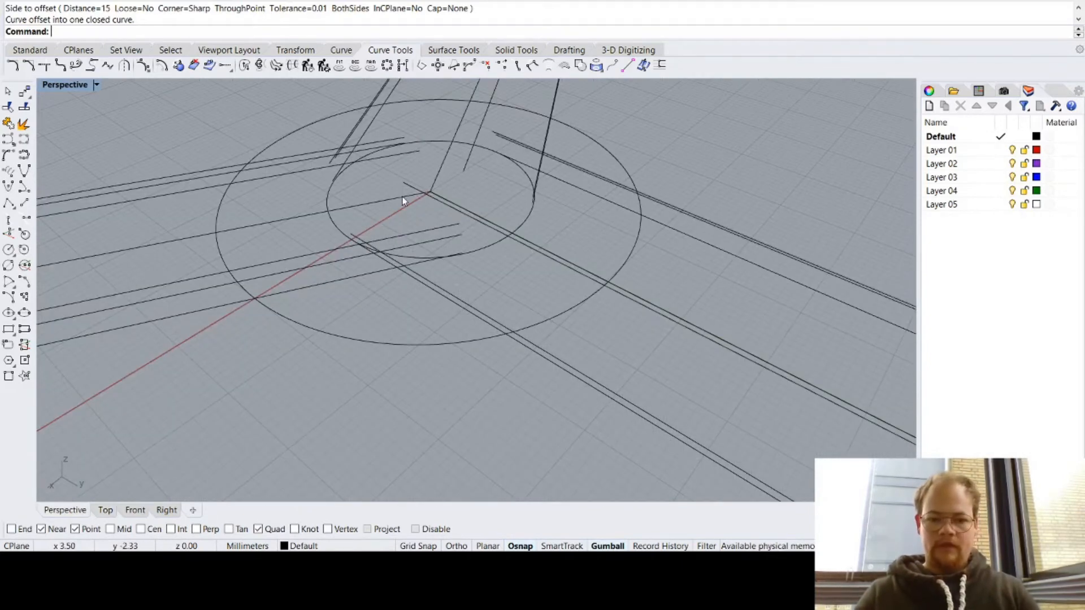
{"action": "scroll", "coordinate": [403, 200], "scroll_direction": "up", "scroll_amount": 5}
{"action": "scroll", "coordinate": [404, 200], "scroll_direction": "down", "scroll_amount": 5}
{"action": "scroll", "coordinate": [404, 200], "scroll_direction": "up", "scroll_amount": 2}
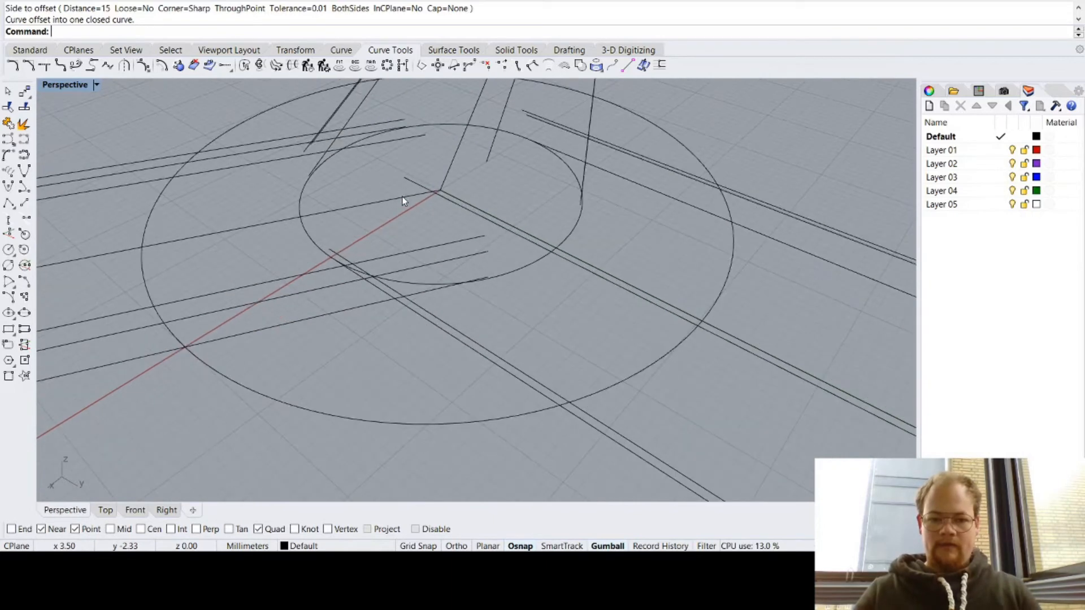
{"action": "left_click", "coordinate": [474, 206]}
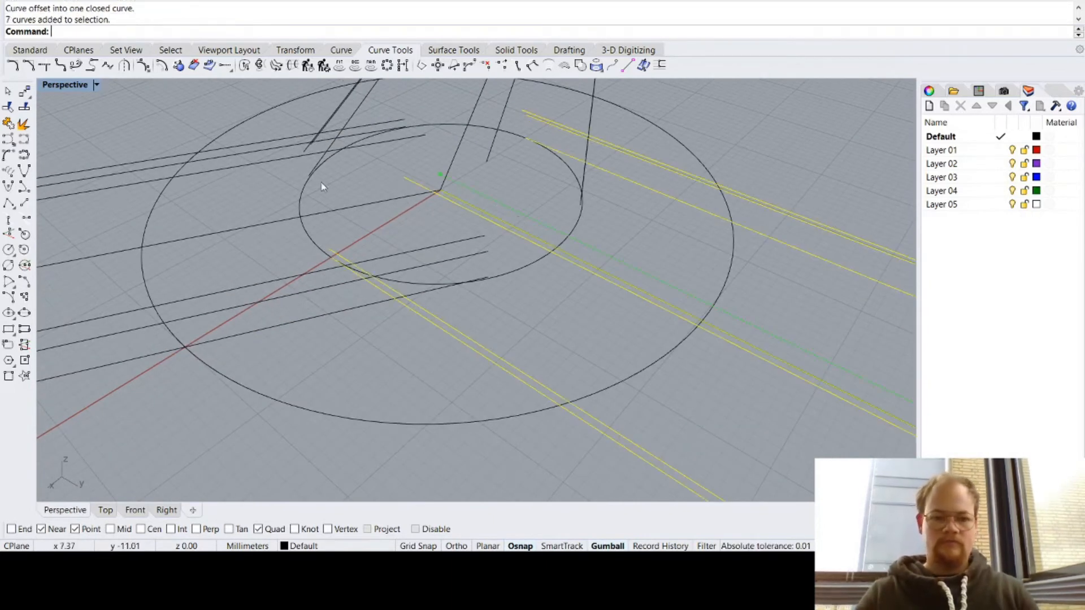
{"action": "left_click", "coordinate": [284, 219], "text": "shift"}
{"action": "left_click", "coordinate": [365, 100], "text": "shift"}
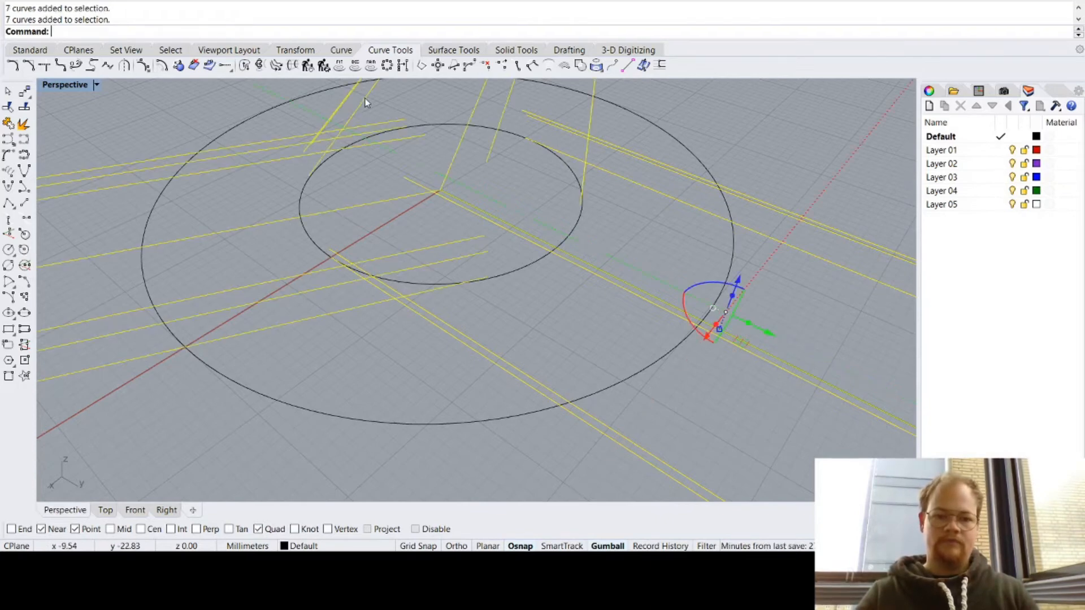
{"action": "key", "text": "ctrl+shift+g"}
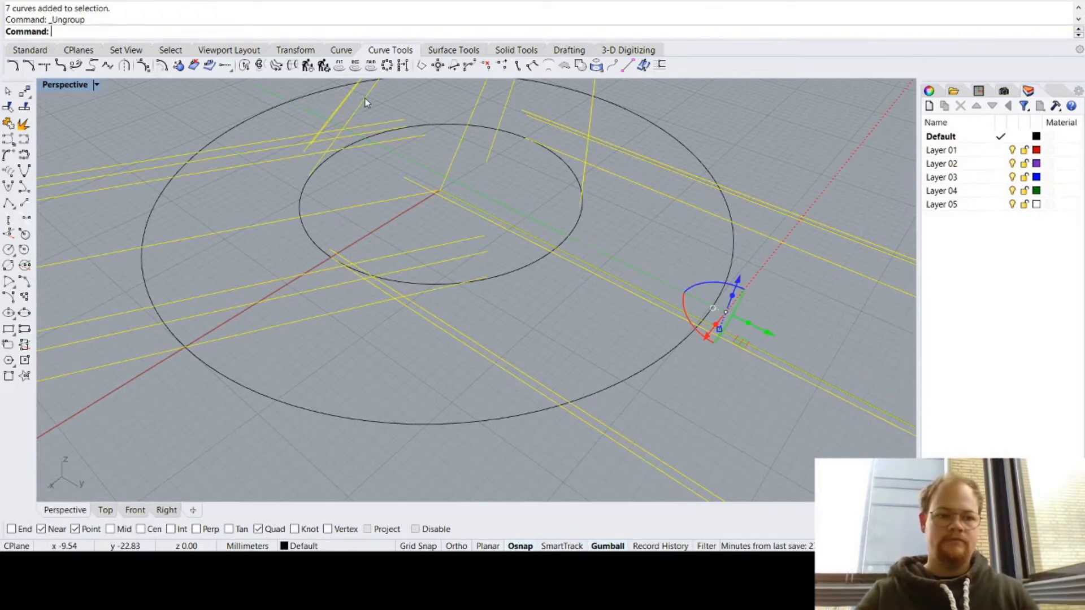
{"action": "left_click", "coordinate": [752, 160]}
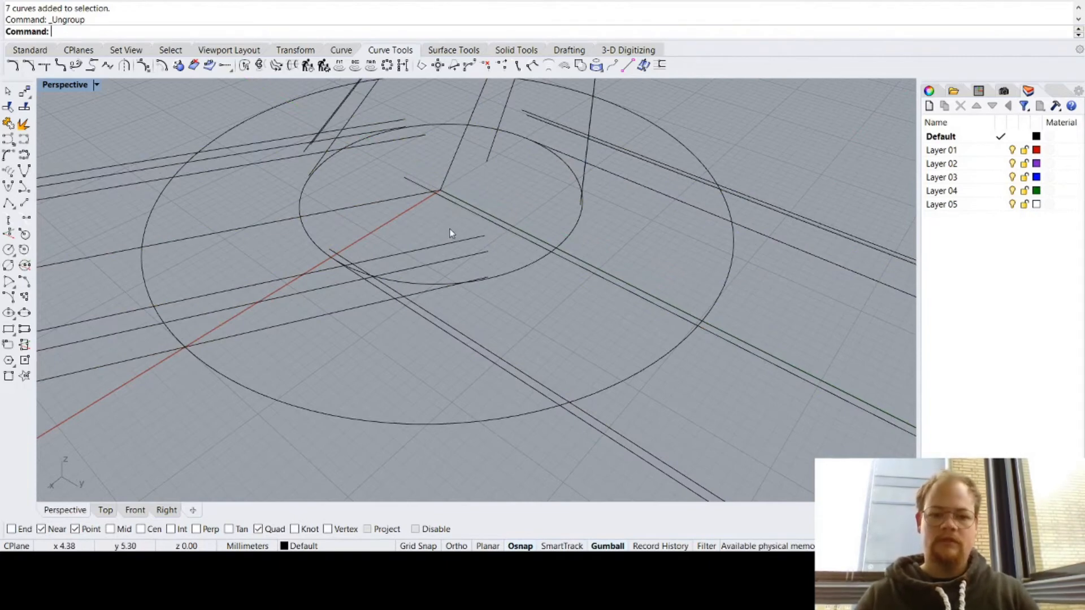
Step: Start a curve blend between the facing lower outer lines of the right-hand and upright arms
{"action": "mouse_move", "coordinate": [426, 205]}
{"action": "right_mouse_down"}
{"action": "mouse_move", "coordinate": [444, 214]}
{"action": "mouse_move", "coordinate": [444, 202]}
{"action": "right_mouse_up"}
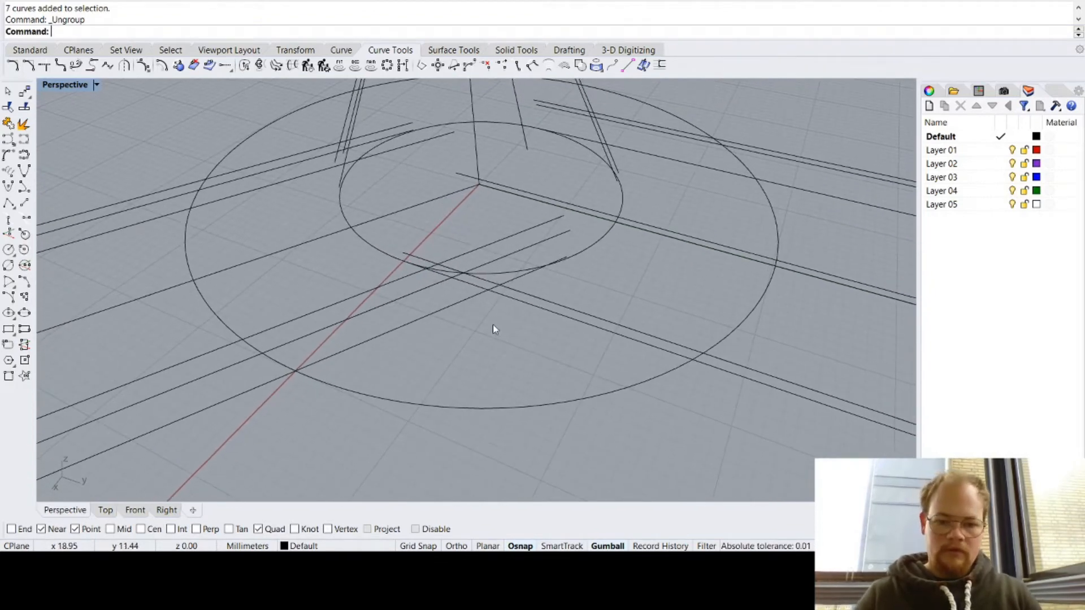
{"action": "left_click", "coordinate": [470, 297]}
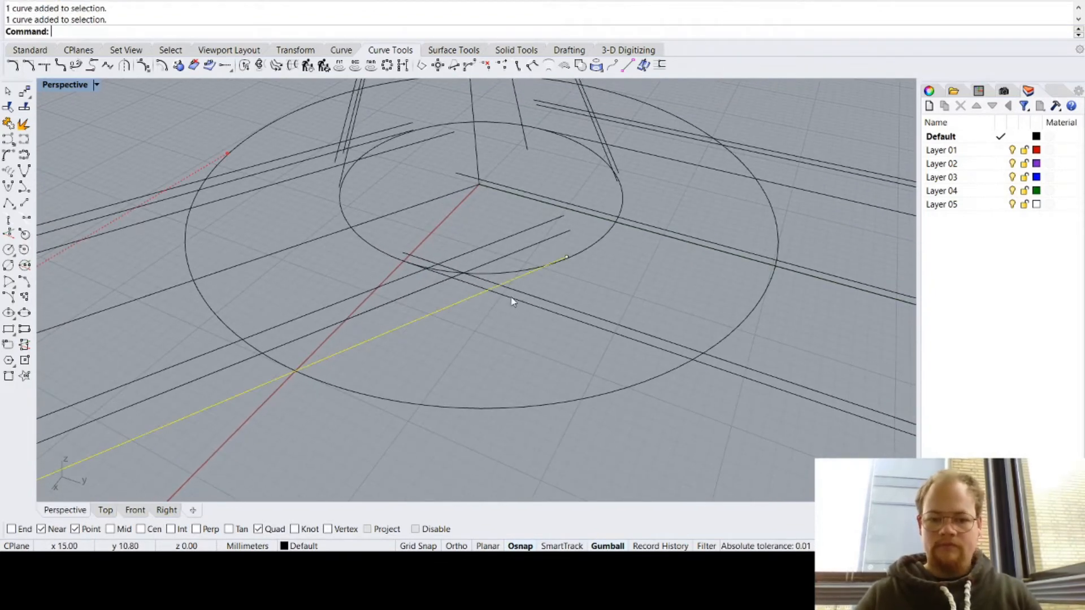
{"action": "left_click", "coordinate": [512, 300], "text": "shift"}
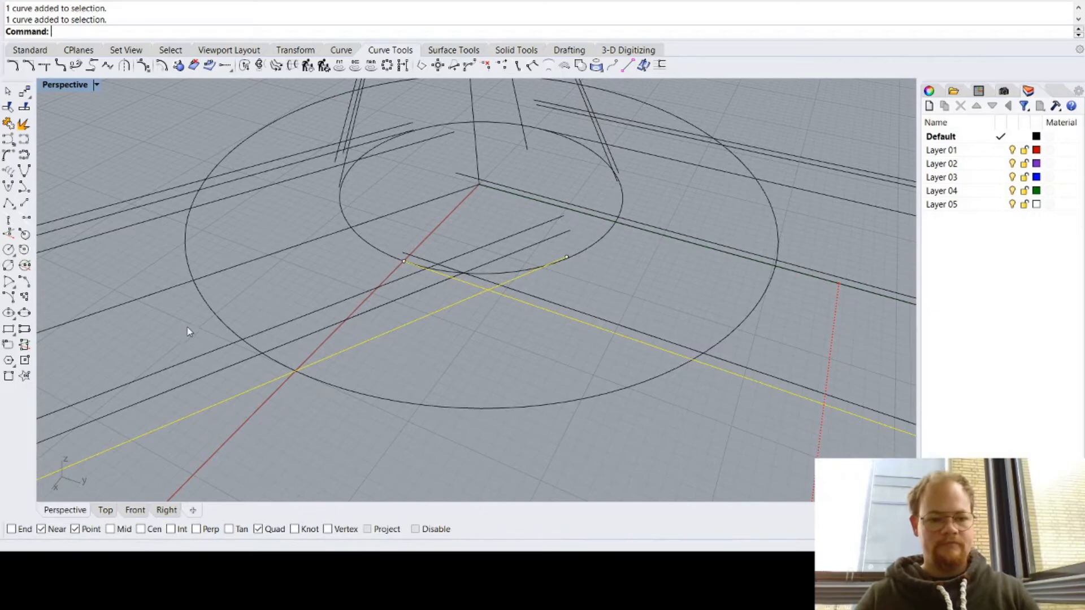
{"action": "left_click", "coordinate": [256, 324]}
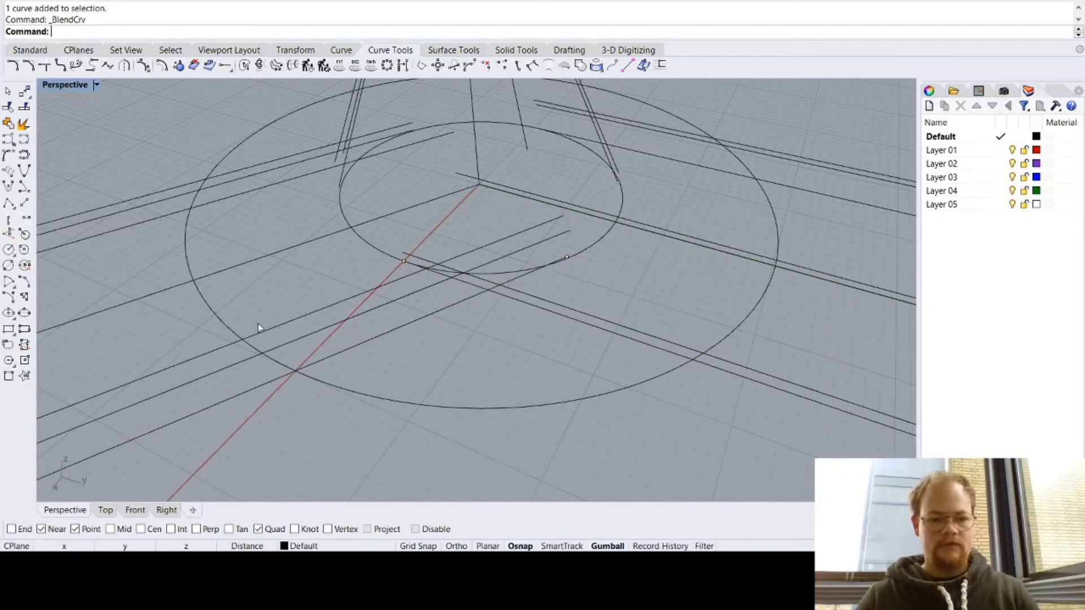
{"action": "left_click", "coordinate": [347, 352]}
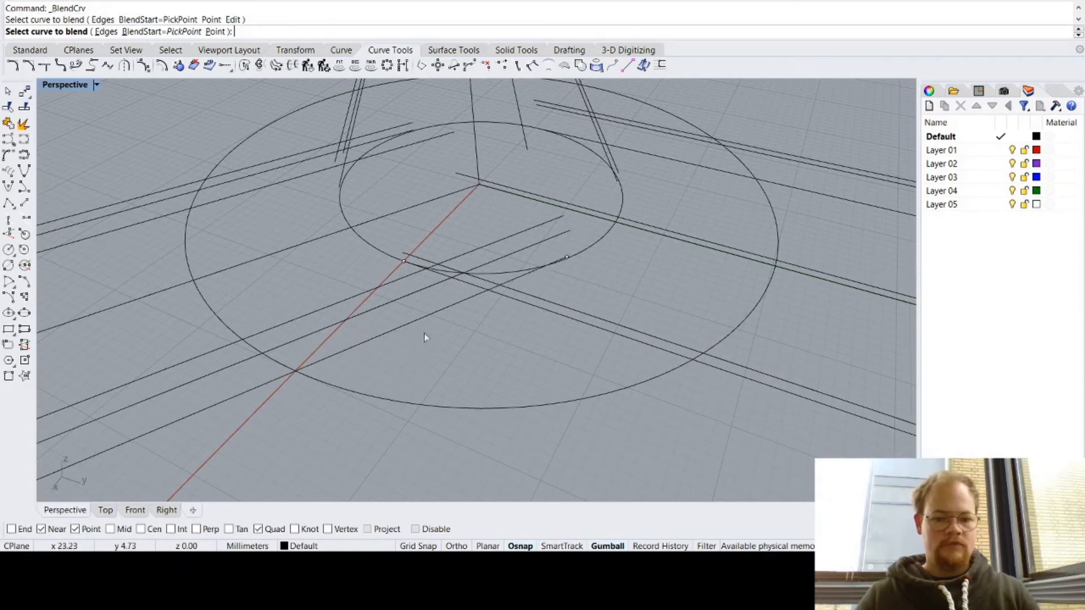
{"action": "left_click", "coordinate": [542, 309]}
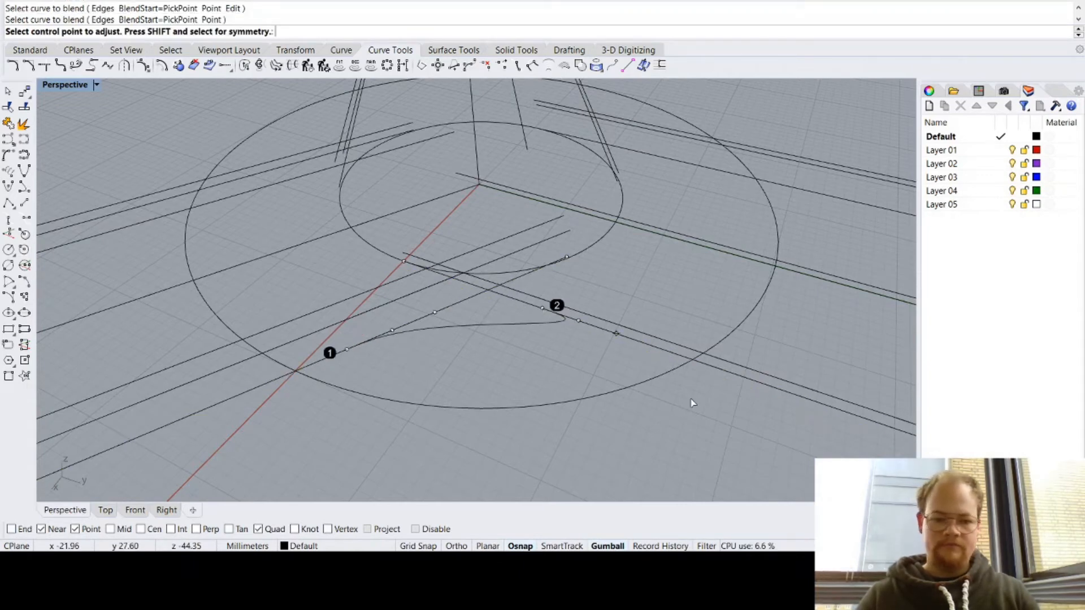
Step: In the Top view, move the blend's end on the upright arm to that line's intersection with the larger circle, using intersection snapping
{"action": "left_click", "coordinate": [110, 512]}
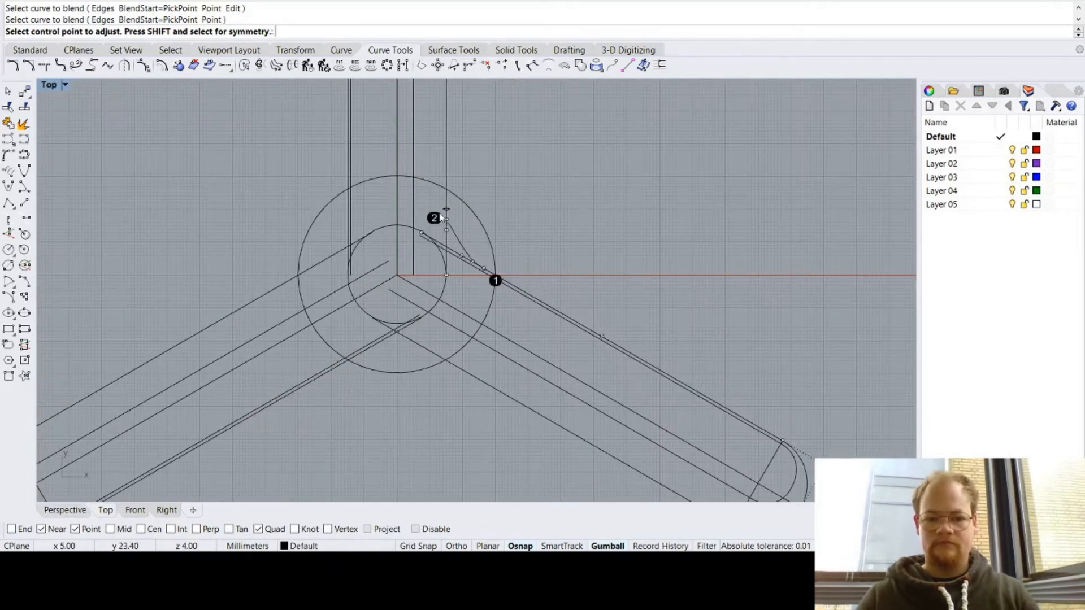
{"action": "scroll", "coordinate": [442, 217], "scroll_direction": "up", "scroll_amount": 5}
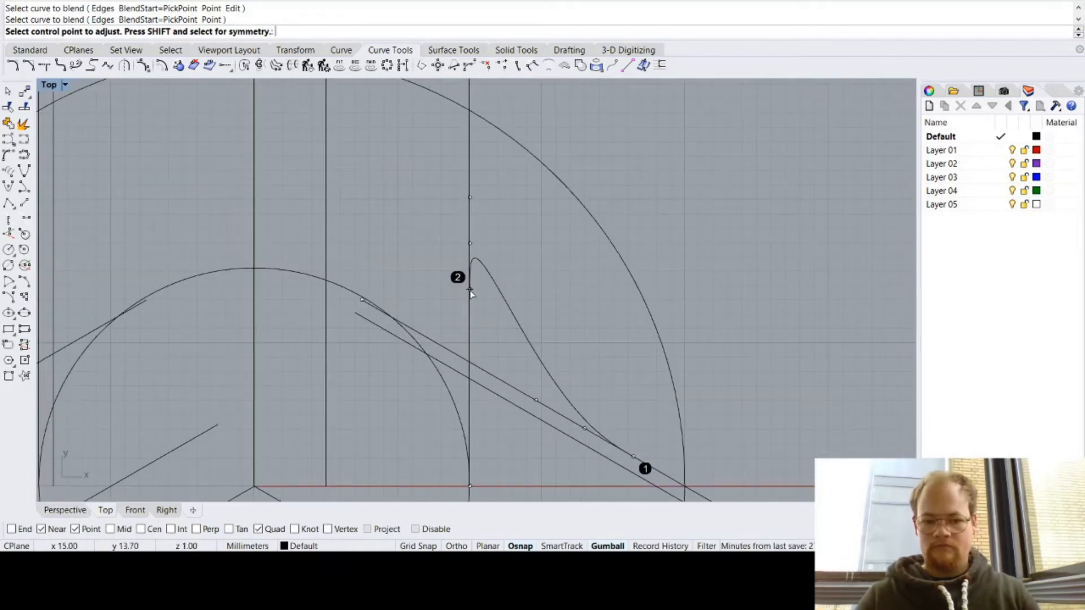
{"action": "left_click", "coordinate": [469, 289]}
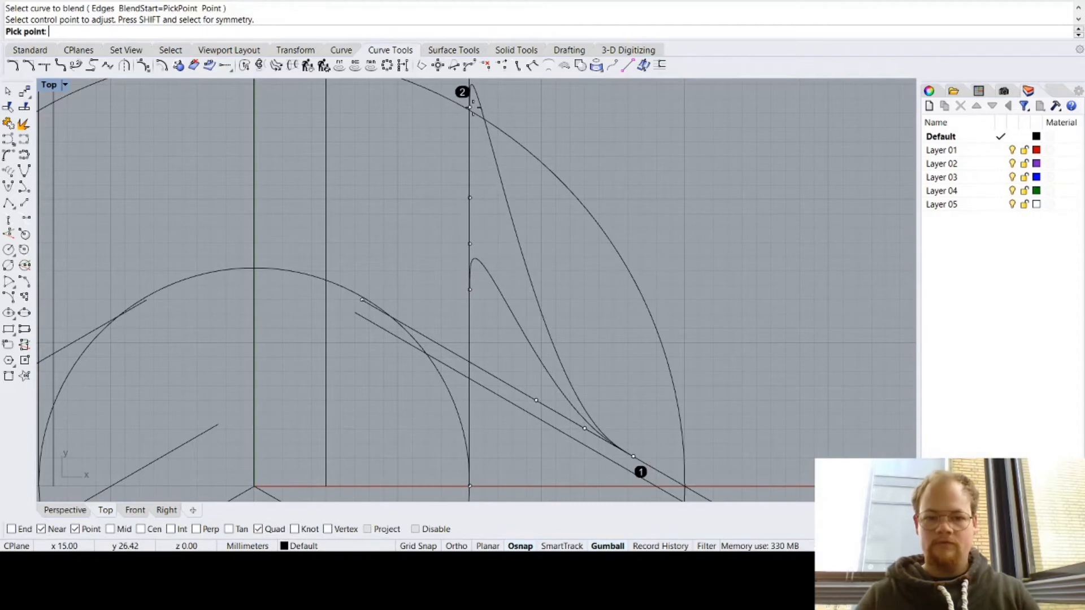
{"action": "left_click", "coordinate": [471, 127]}
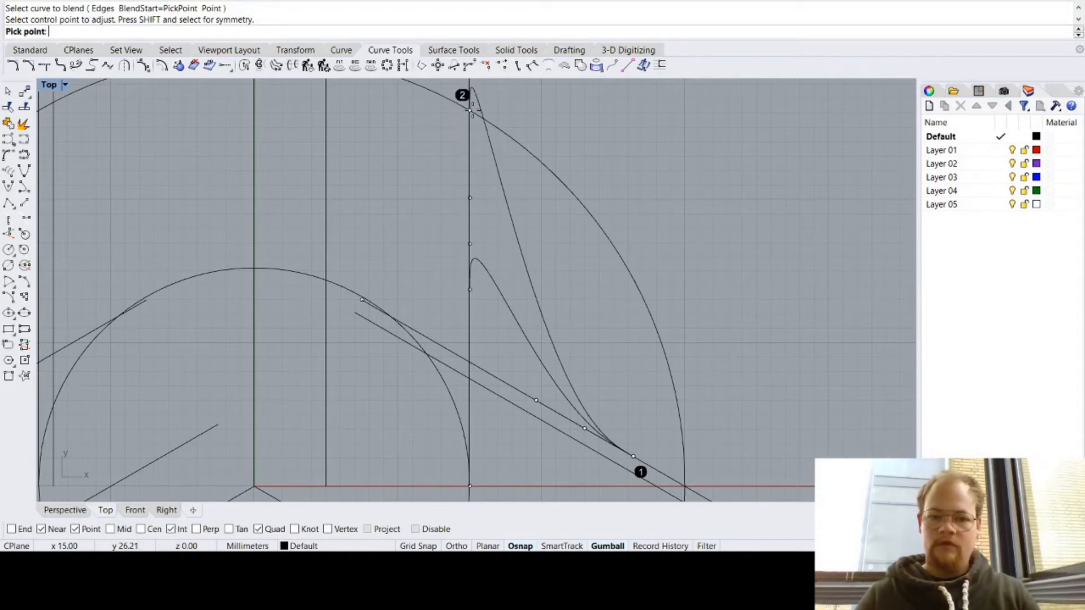
{"action": "left_click", "coordinate": [471, 111]}
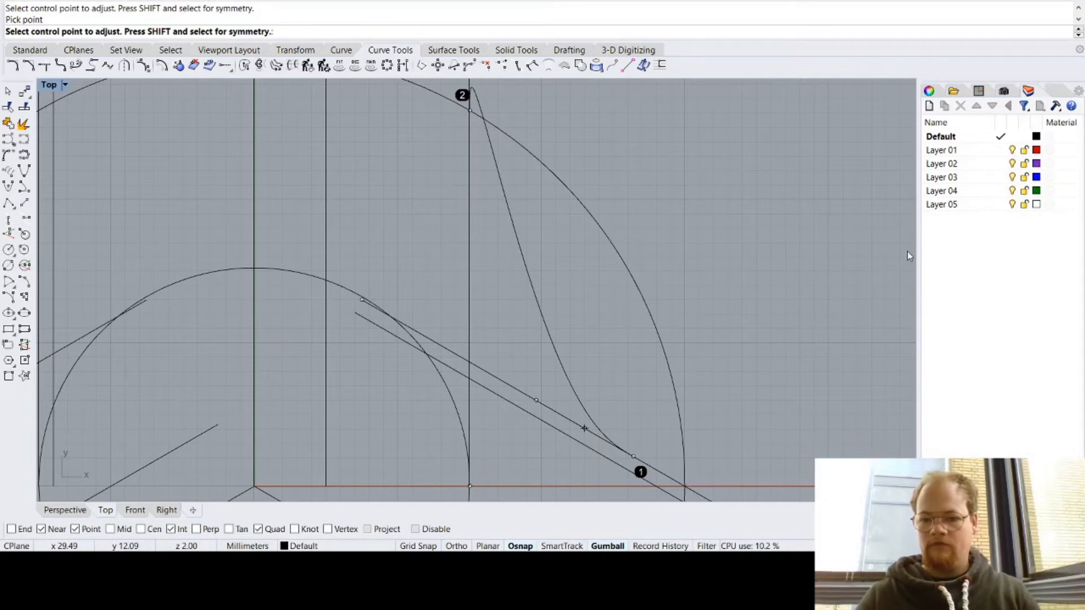
Step: Move the blend's end on the right-hand arm to that line's intersection with the larger circle
{"action": "left_click", "coordinate": [634, 458]}
{"action": "left_click", "coordinate": [685, 487]}
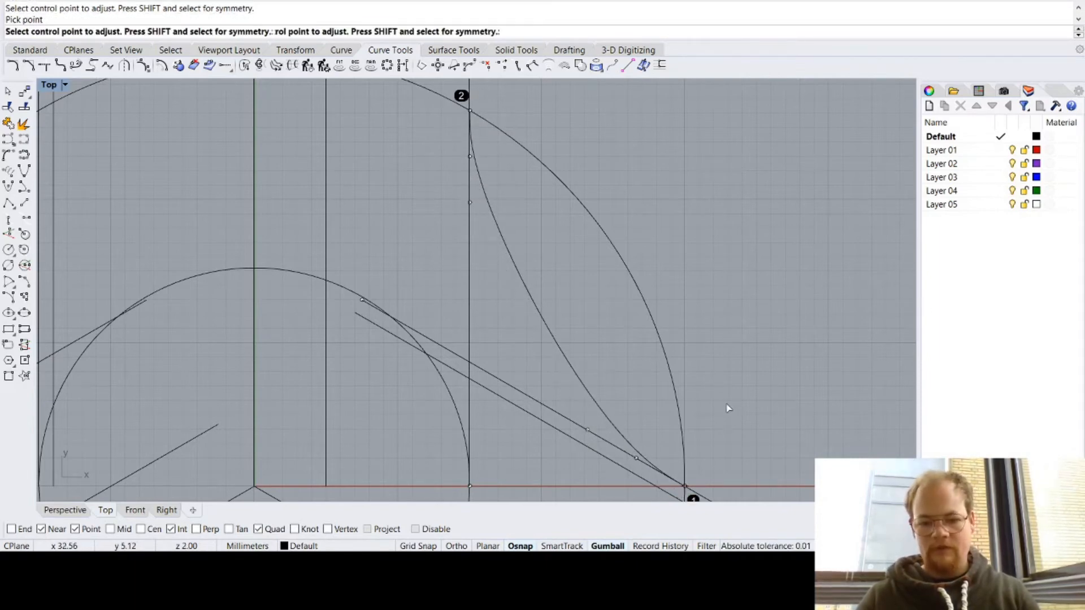
{"action": "scroll", "coordinate": [742, 374], "scroll_direction": "down", "scroll_amount": 5}
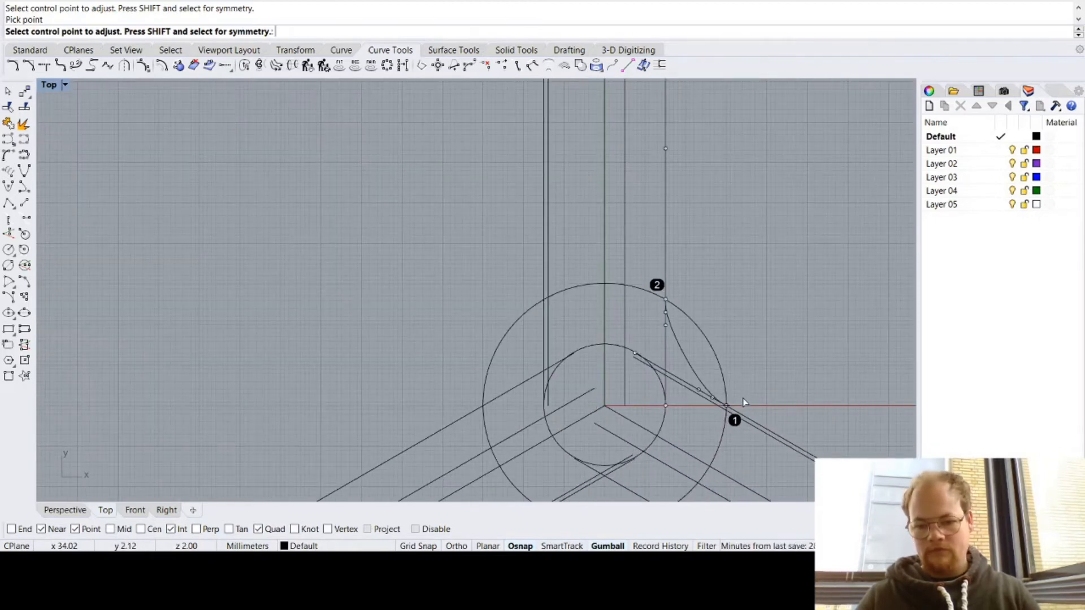
{"action": "scroll", "coordinate": [742, 398], "scroll_direction": "up", "scroll_amount": 5}
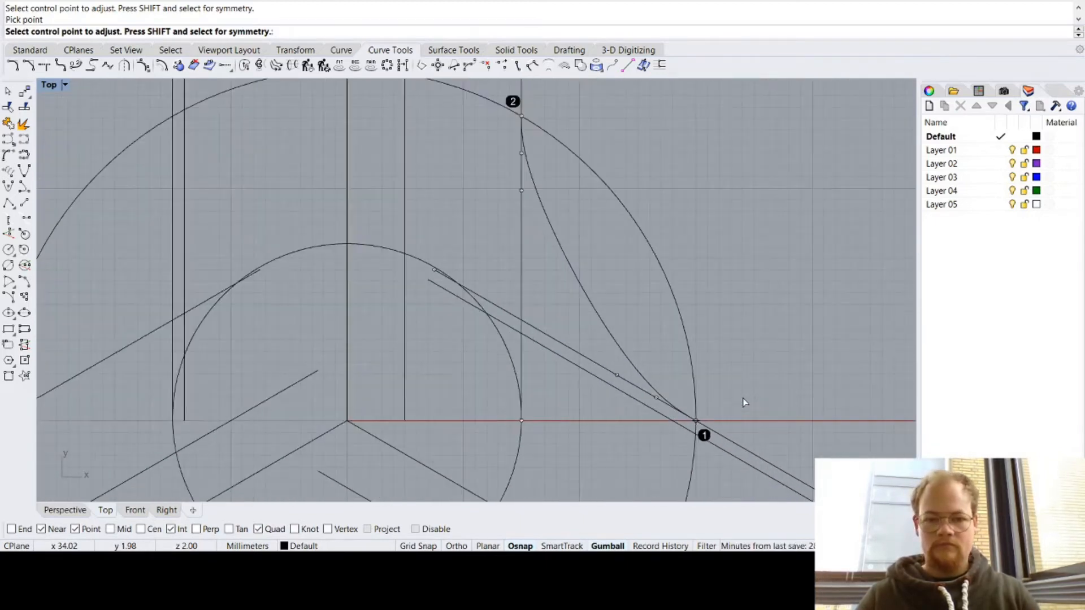
Step: Try tangency, curvature and G3 continuity at both ends of the blend to compare the curve shapes
{"action": "left_click", "coordinate": [906, 177]}
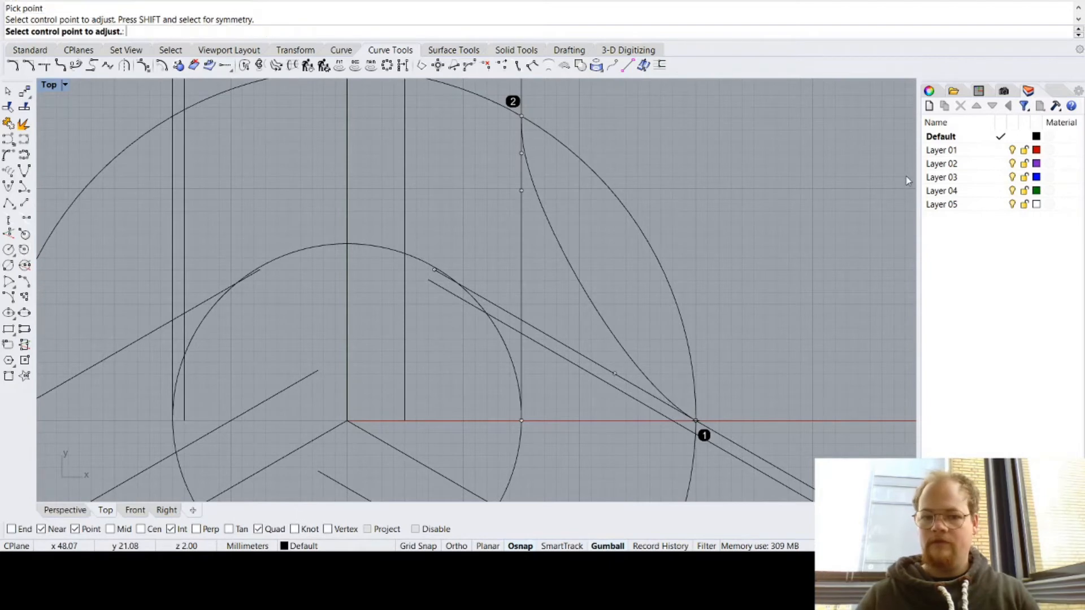
{"action": "left_click", "coordinate": [928, 174]}
{"action": "left_click", "coordinate": [907, 190]}
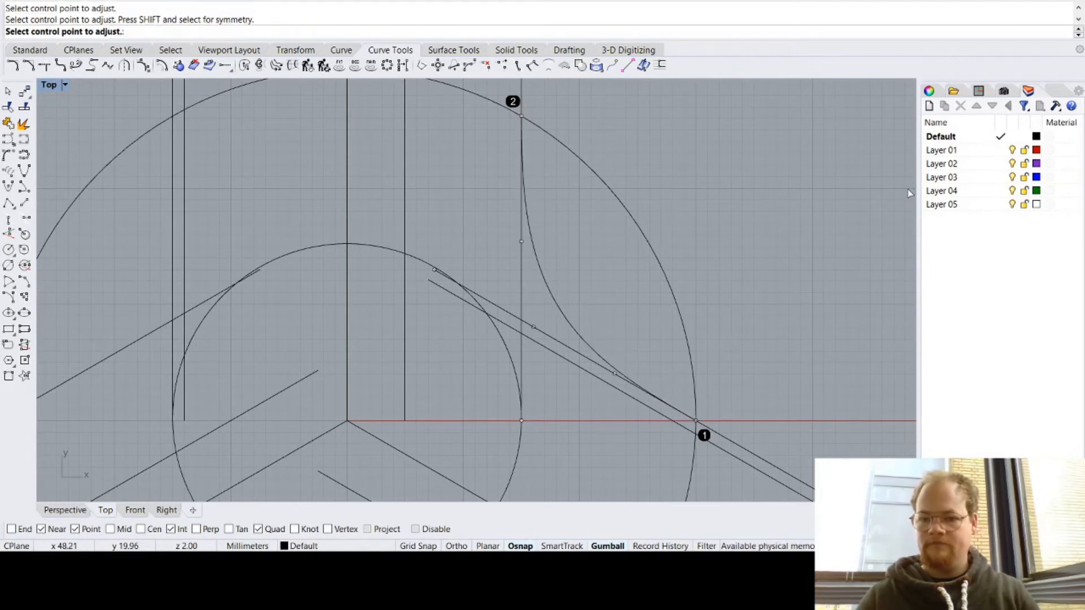
{"action": "left_click", "coordinate": [925, 188]}
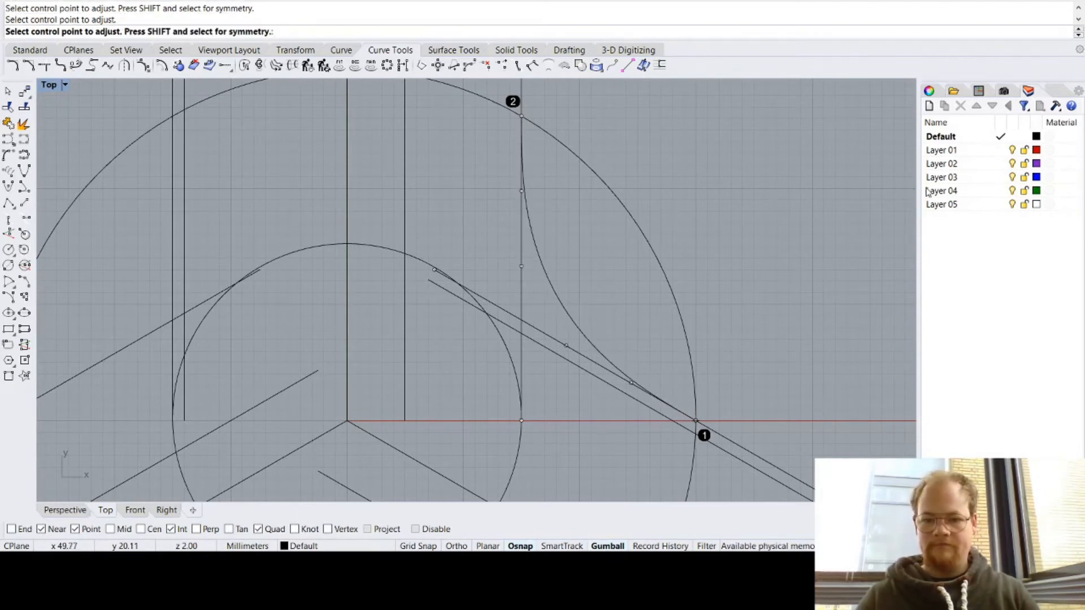
{"action": "left_click", "coordinate": [908, 173]}
{"action": "left_click", "coordinate": [925, 174]}
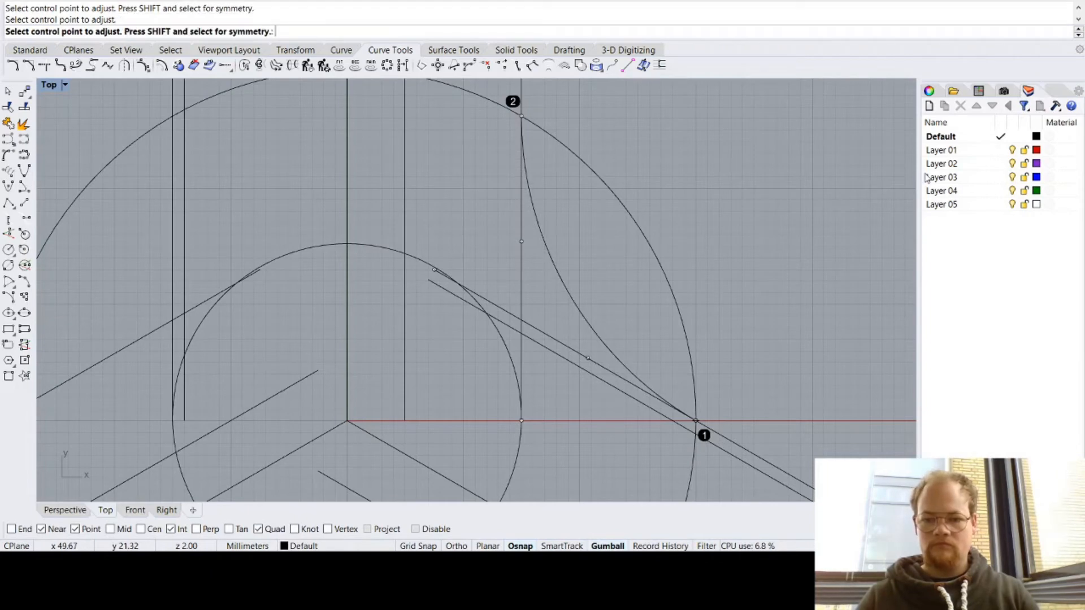
{"action": "left_click", "coordinate": [910, 188]}
{"action": "left_click", "coordinate": [910, 203]}
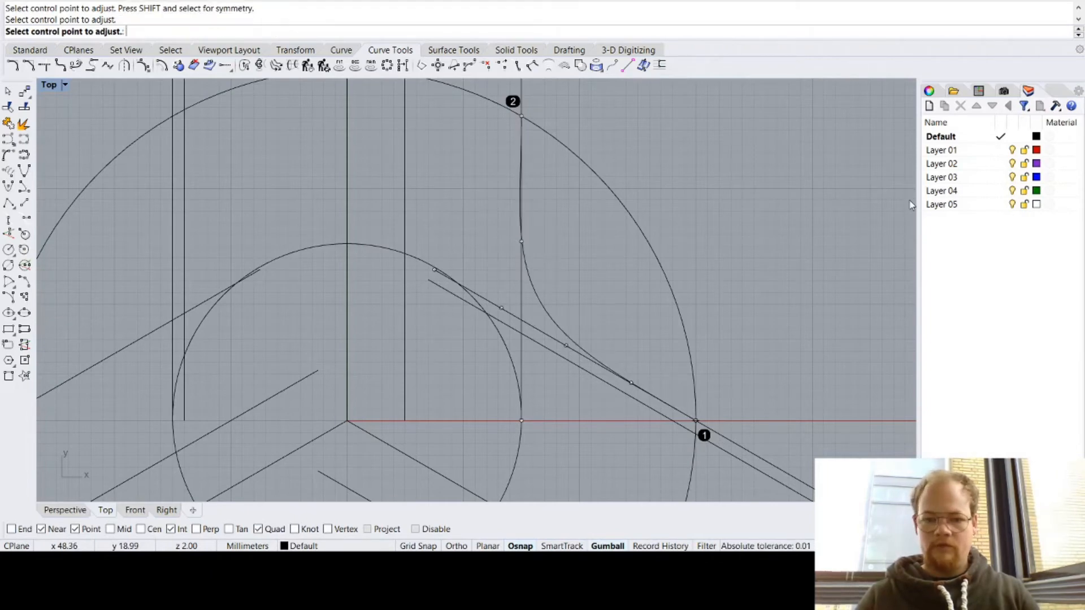
{"action": "left_click", "coordinate": [928, 205]}
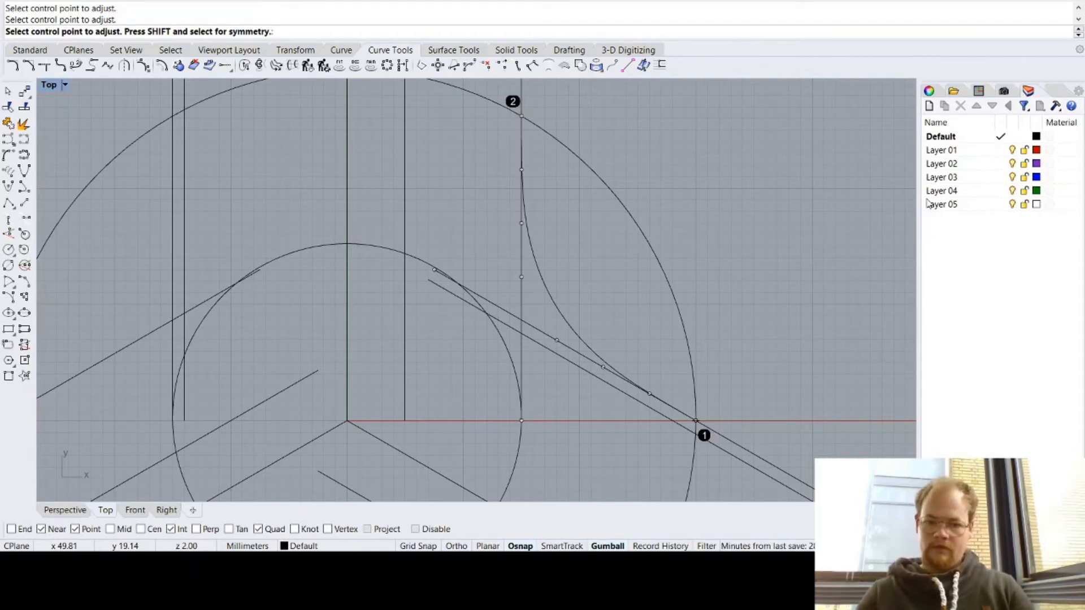
Step: Set both ends of the blend to G4 continuity and accept the blend curve
{"action": "left_click", "coordinate": [906, 218]}
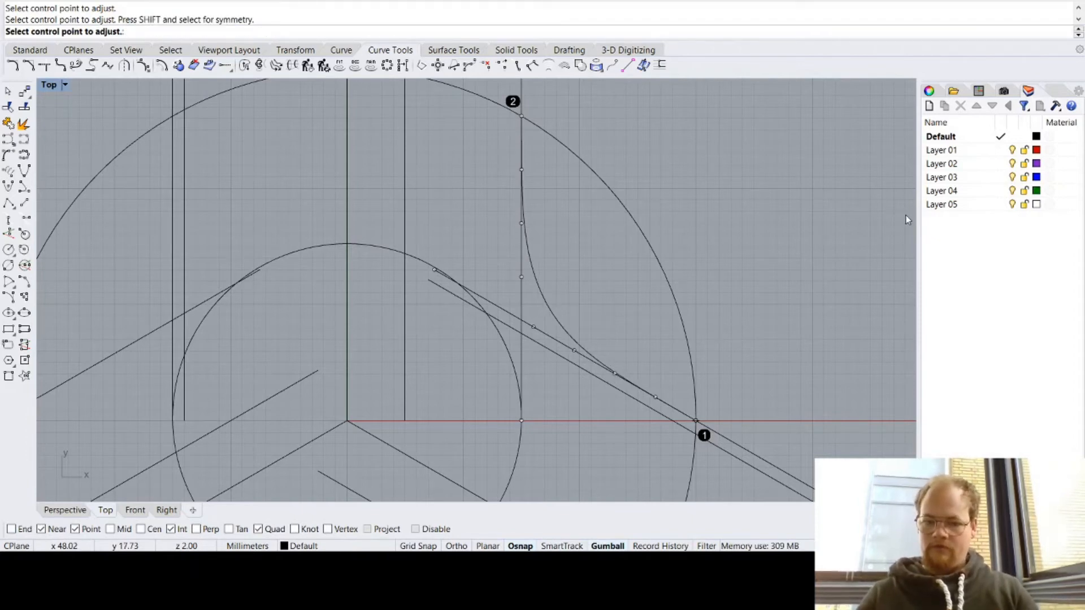
{"action": "left_click", "coordinate": [925, 219]}
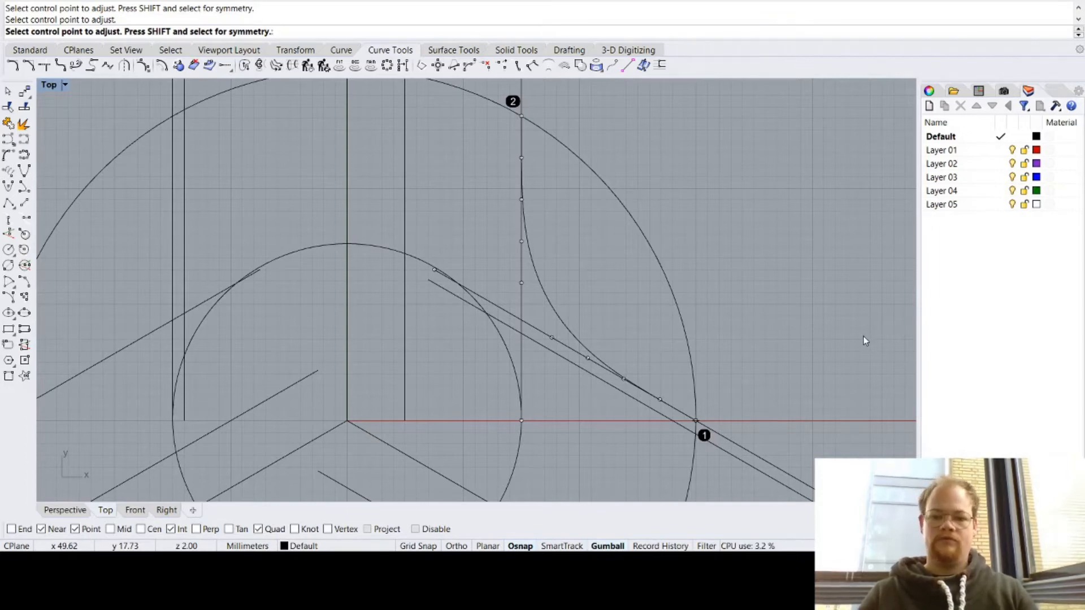
{"action": "key", "text": "Return"}
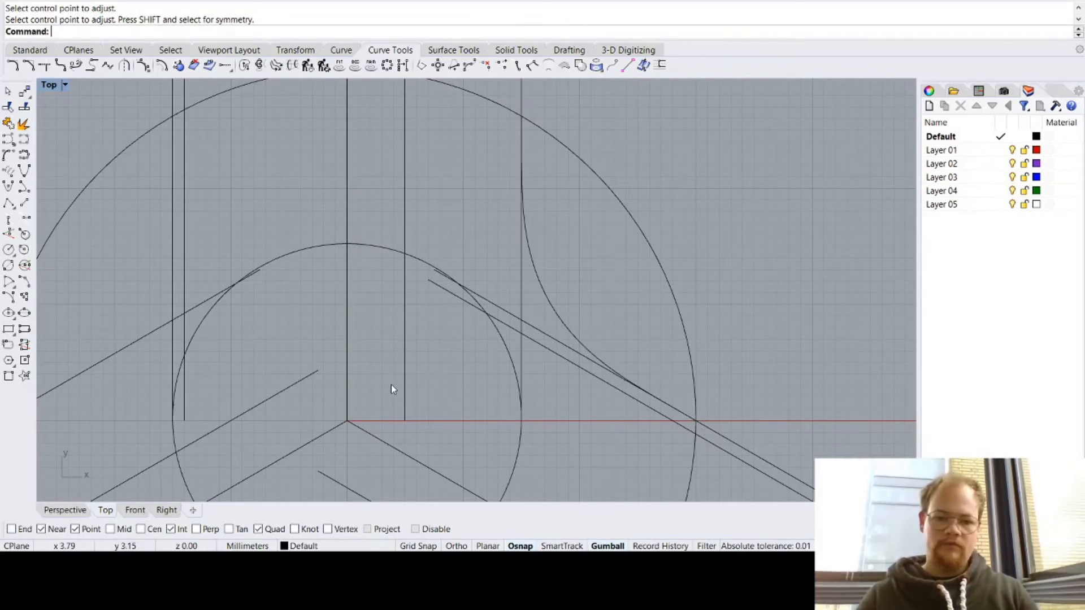
Step: In the Perspective view, start a curve blend between the facing outer lines just above the finished blend on the right-hand and upright arms
{"action": "left_click", "coordinate": [65, 510]}
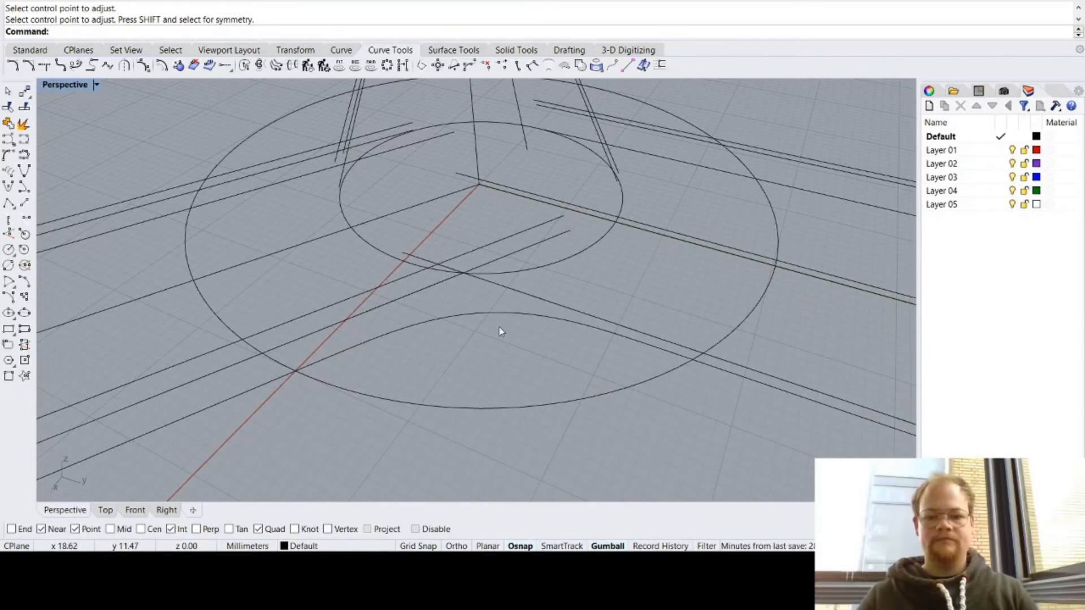
{"action": "left_click", "coordinate": [425, 287]}
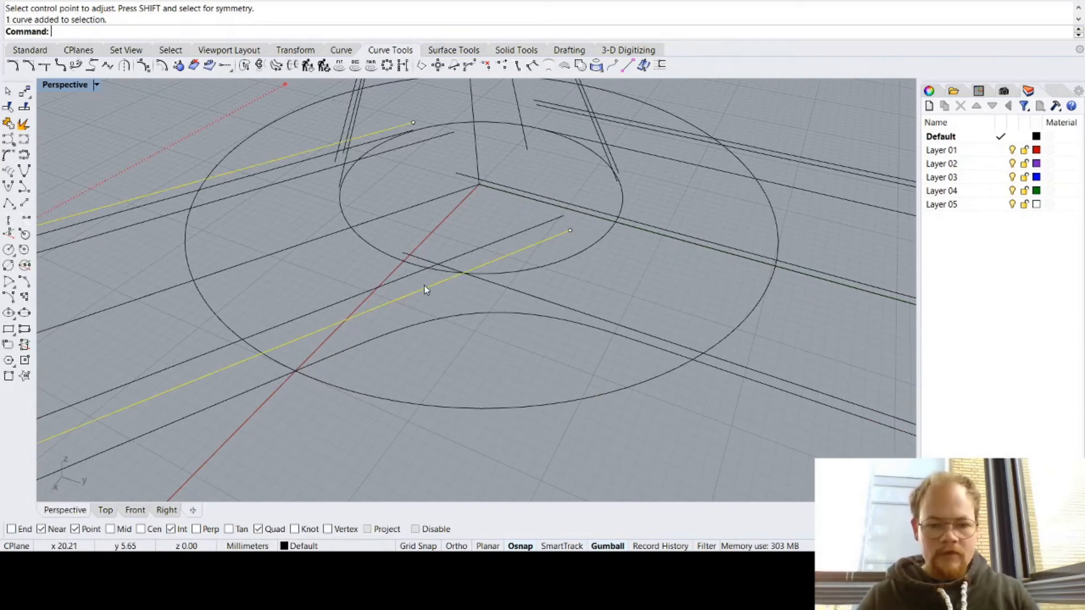
{"action": "left_click", "coordinate": [517, 291], "text": "shift"}
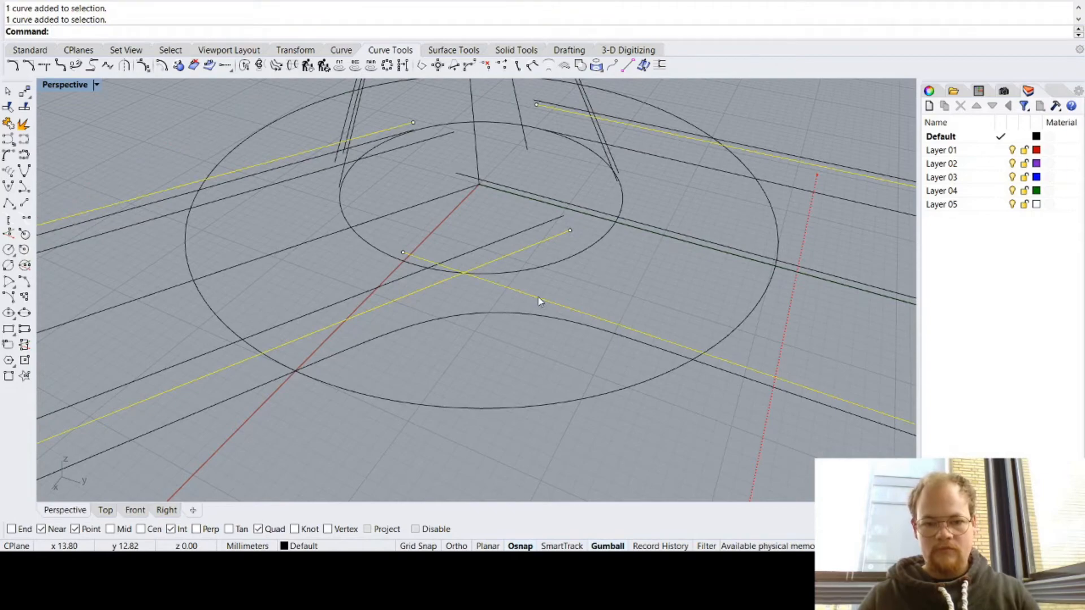
{"action": "right_click_drag", "start_coordinate": [539, 301], "coordinate": [631, 283]}
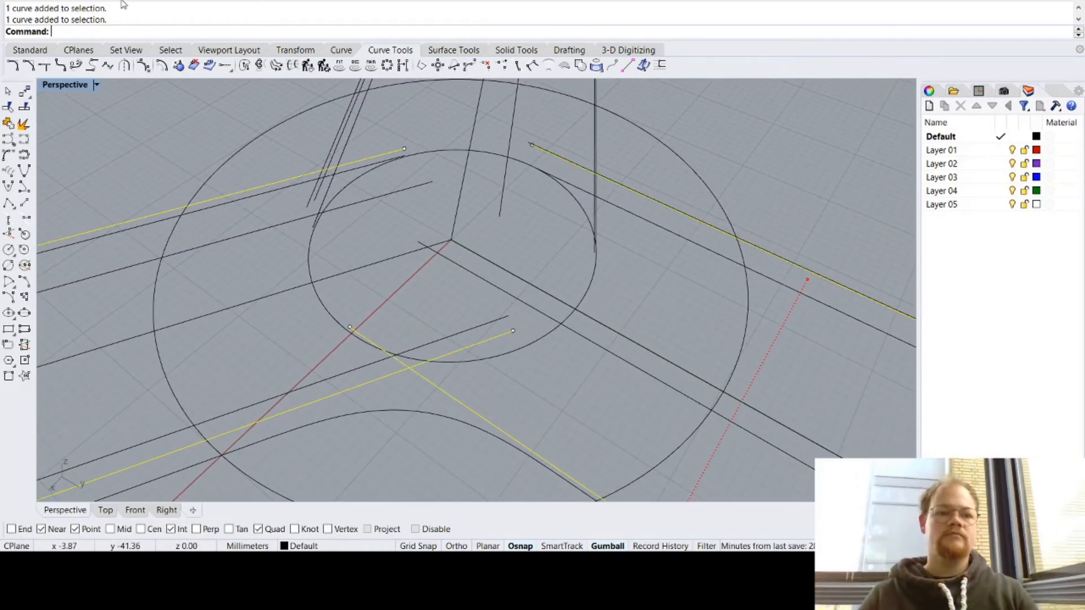
{"action": "left_click", "coordinate": [209, 65]}
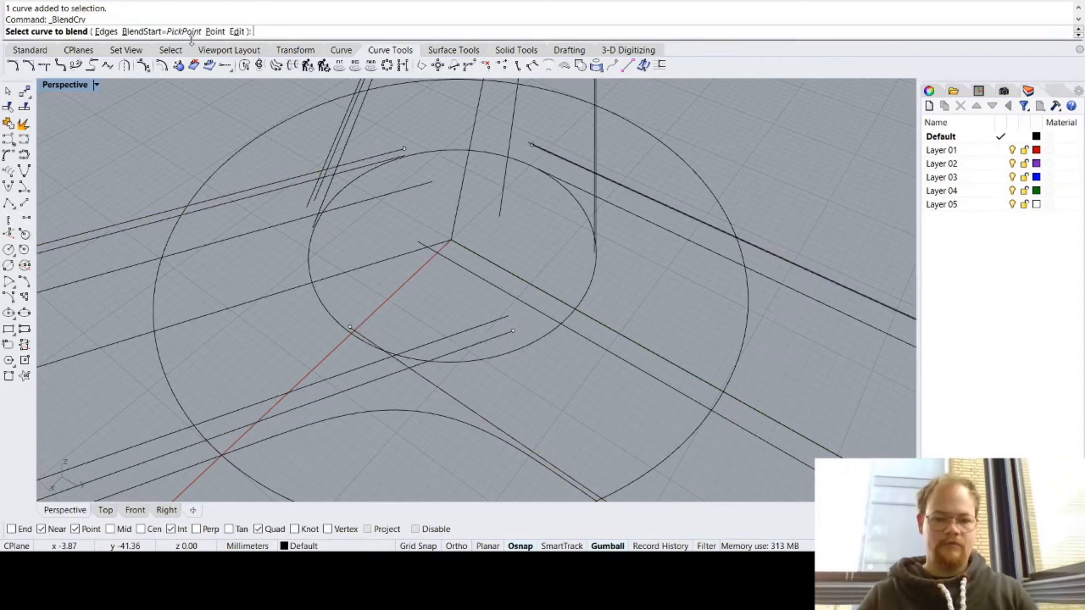
{"action": "left_click", "coordinate": [382, 376]}
{"action": "left_click", "coordinate": [426, 382]}
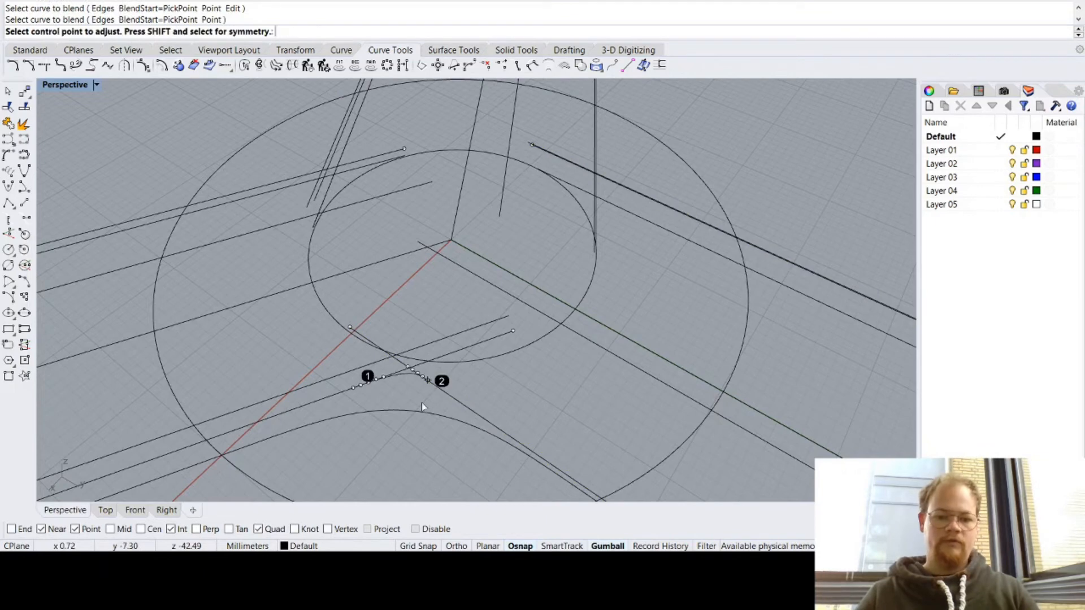
Step: In the Top view, move both ends of this second blend to their lines' intersections with the larger circle
{"action": "left_click", "coordinate": [105, 510]}
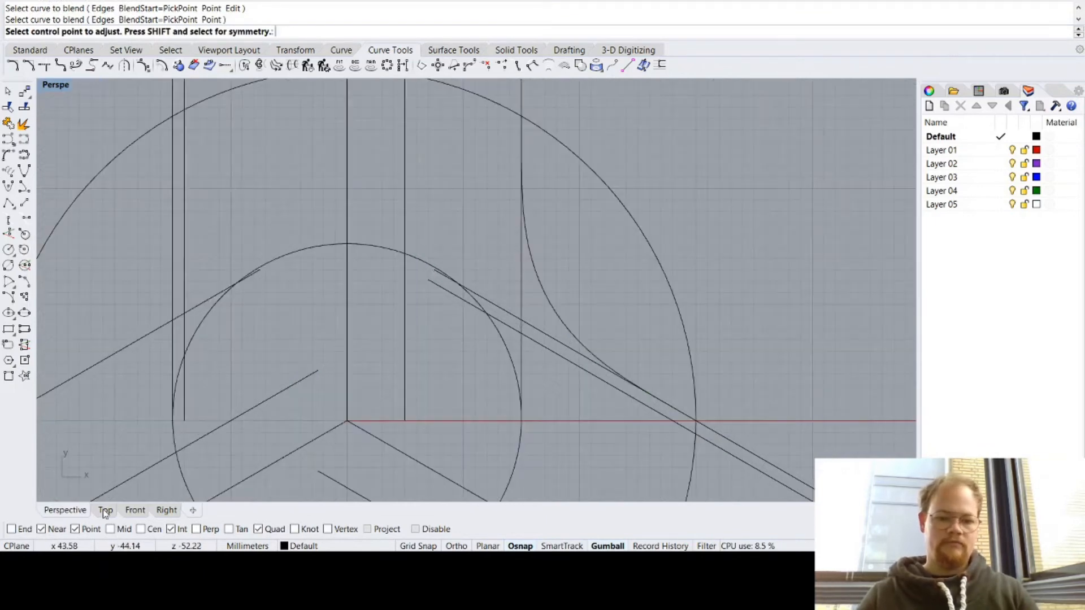
{"action": "left_click", "coordinate": [522, 315]}
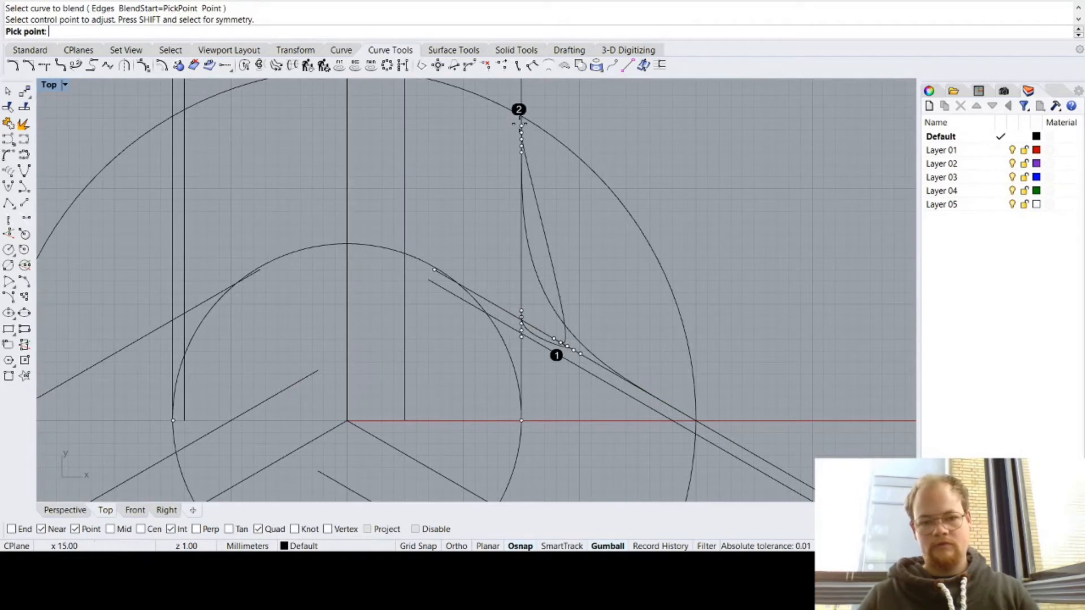
{"action": "left_click", "coordinate": [515, 119]}
{"action": "left_click", "coordinate": [561, 343]}
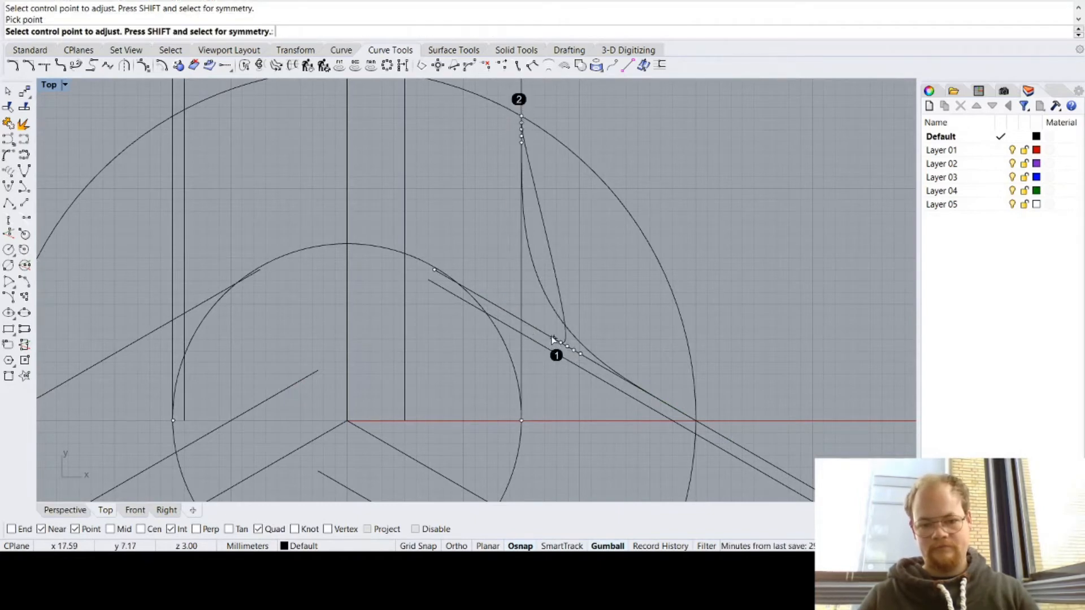
{"action": "left_click", "coordinate": [697, 422]}
{"action": "left_click", "coordinate": [698, 423]}
Step: Flip the second blend's end on the right-hand arm so both ends run inward towards the centre
{"action": "left_click", "coordinate": [901, 250]}
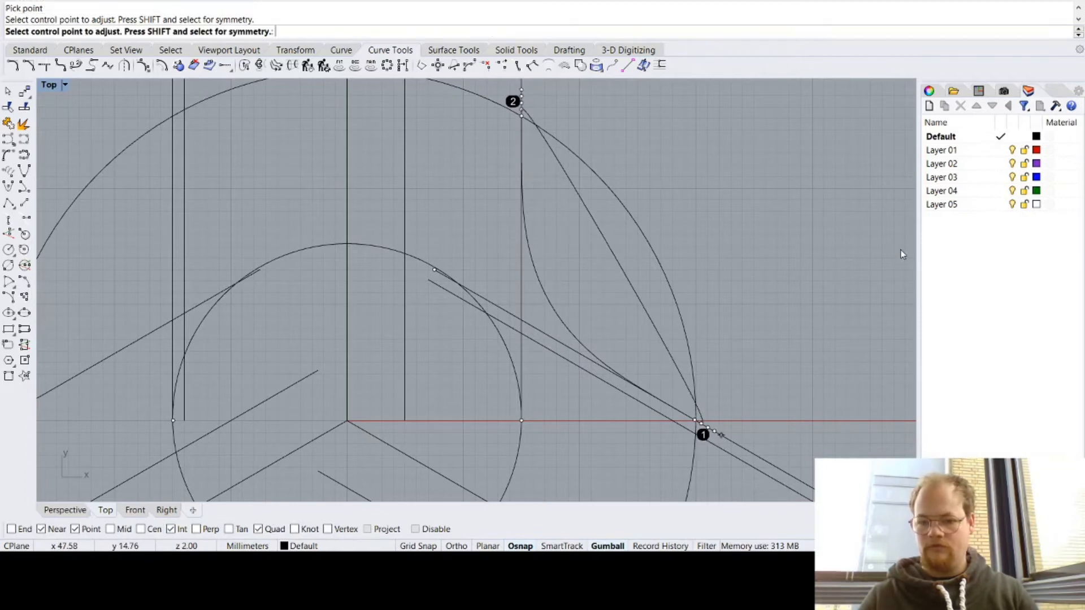
{"action": "left_click", "coordinate": [877, 251]}
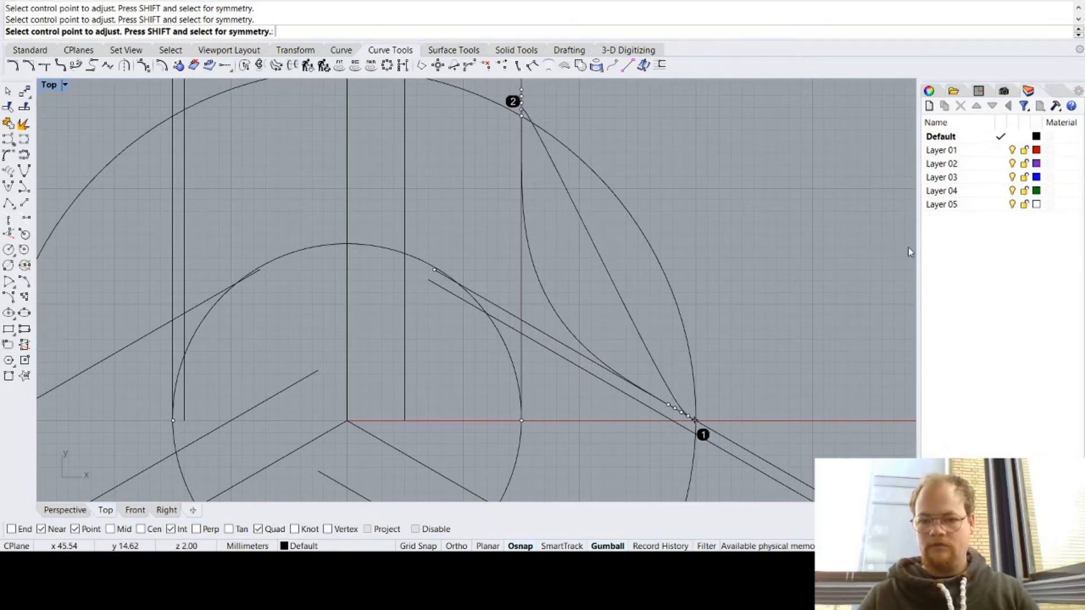
{"action": "left_click", "coordinate": [910, 252]}
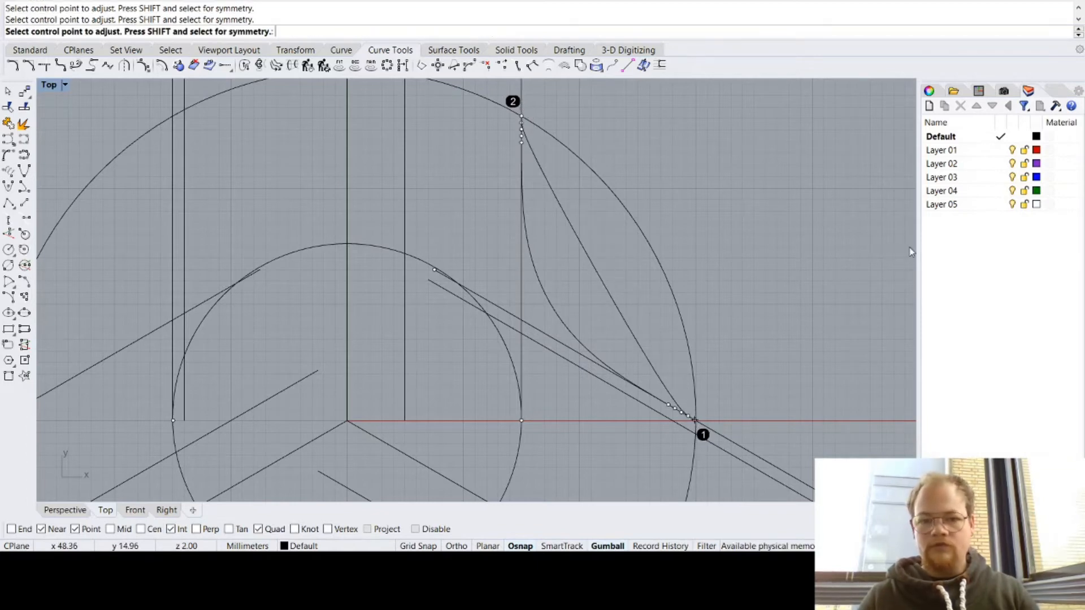
Step: Set both ends of the second blend to G4 continuity and accept the curve
{"action": "left_click", "coordinate": [913, 186]}
{"action": "left_click", "coordinate": [931, 193]}
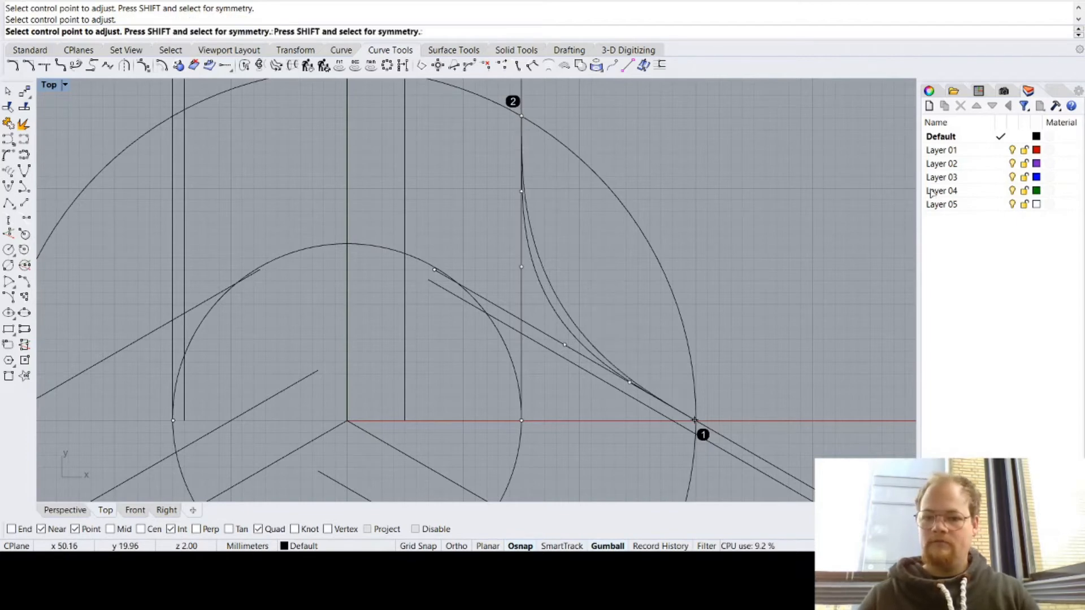
{"action": "left_click", "coordinate": [910, 220]}
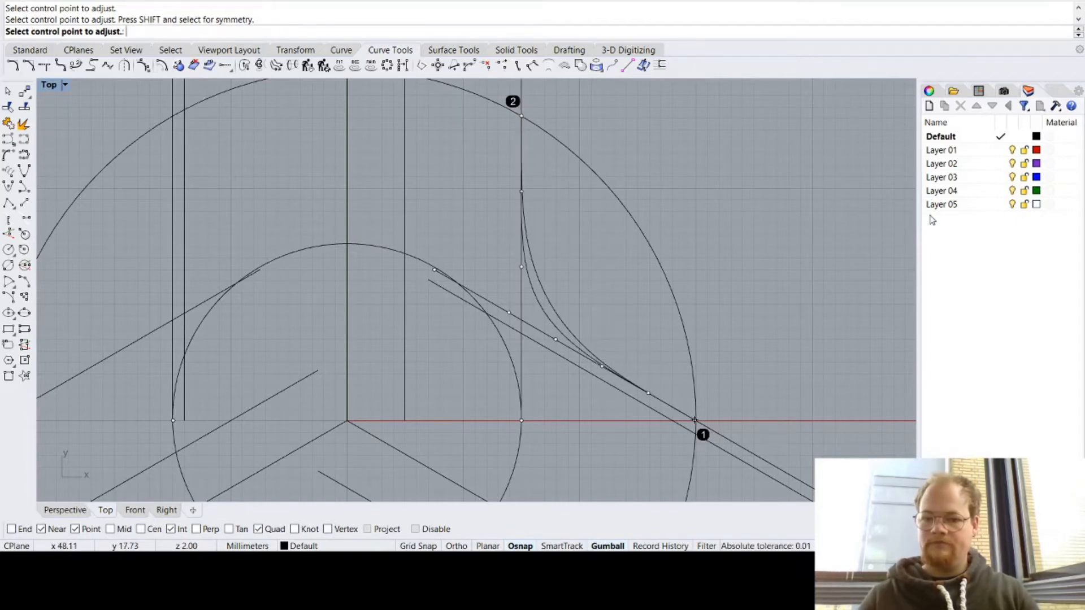
{"action": "left_click", "coordinate": [932, 219]}
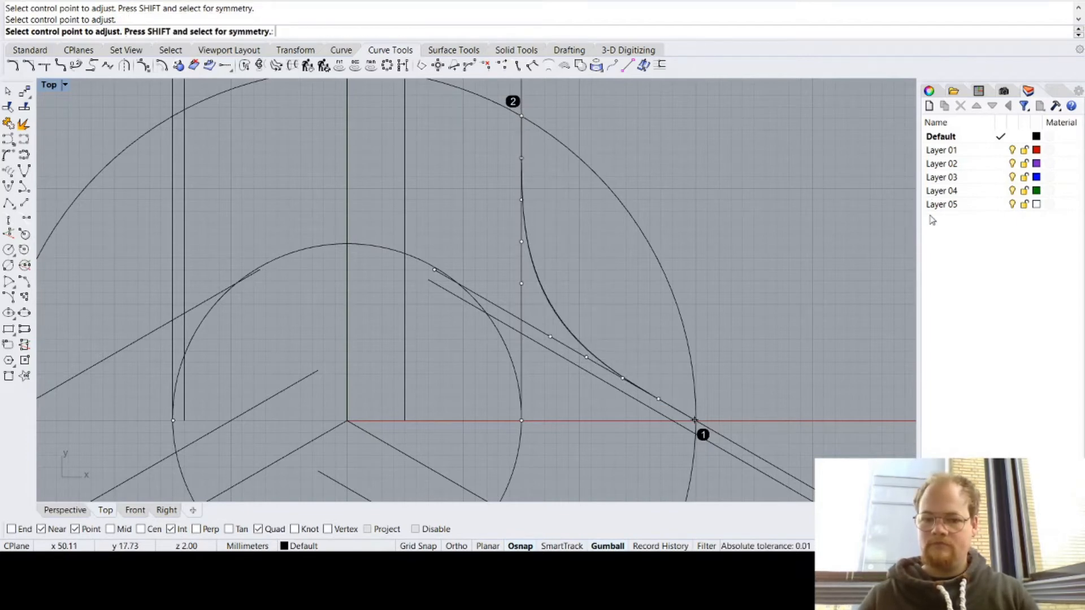
{"action": "right_click", "coordinate": [859, 334]}
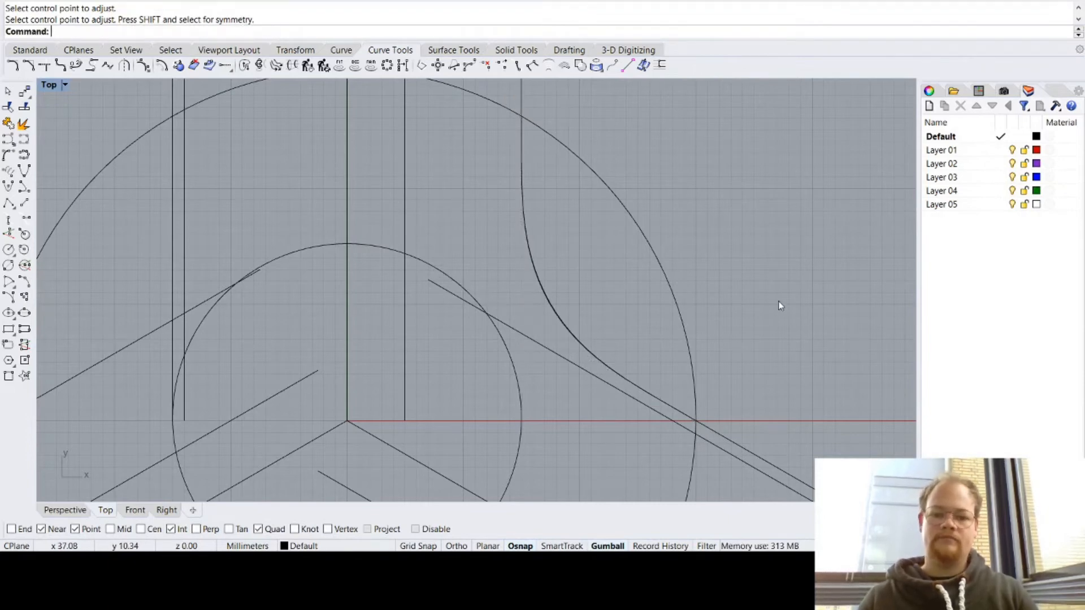
{"action": "right_click_drag", "start_coordinate": [780, 306], "coordinate": [724, 308]}
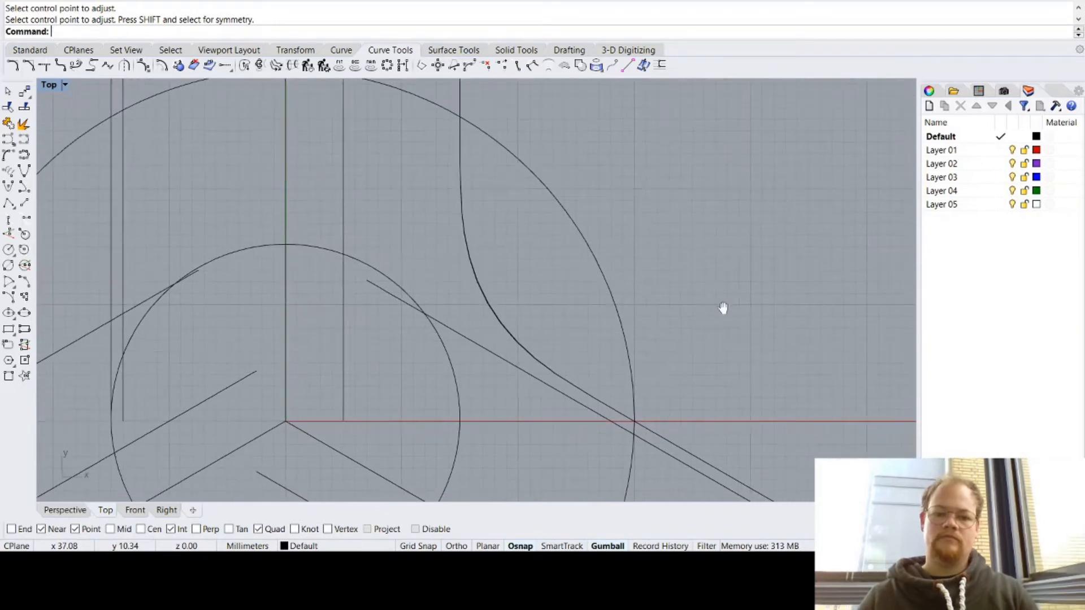
Step: In the Perspective view, start a third curve blend between the facing inner lines of the right-hand and upright arms
{"action": "left_click", "coordinate": [79, 513]}
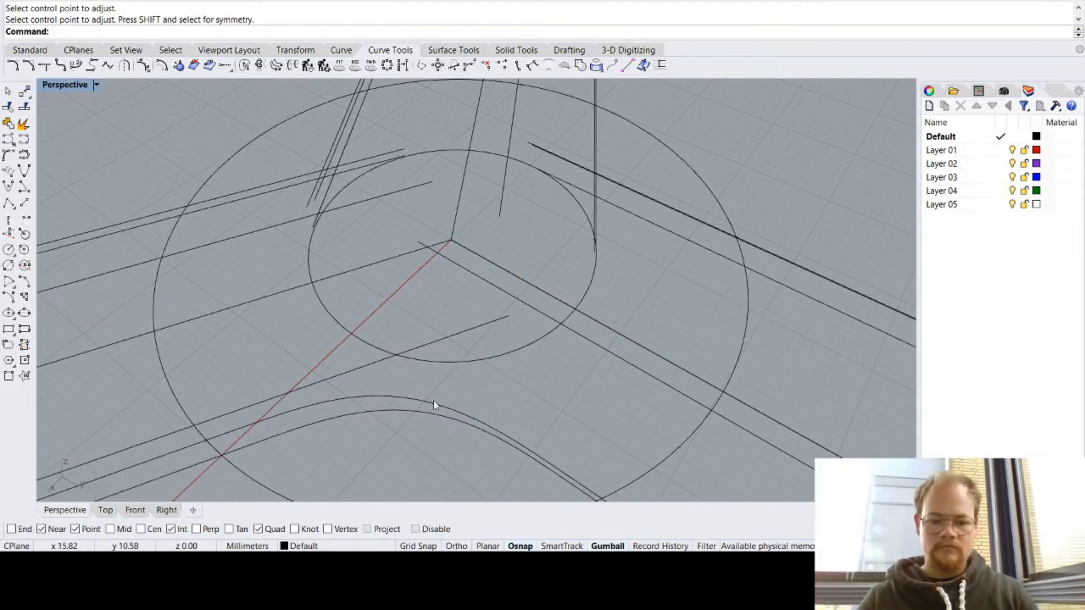
{"action": "right_click_drag", "start_coordinate": [422, 433], "coordinate": [420, 420]}
{"action": "right_click_drag", "start_coordinate": [424, 385], "coordinate": [412, 425]}
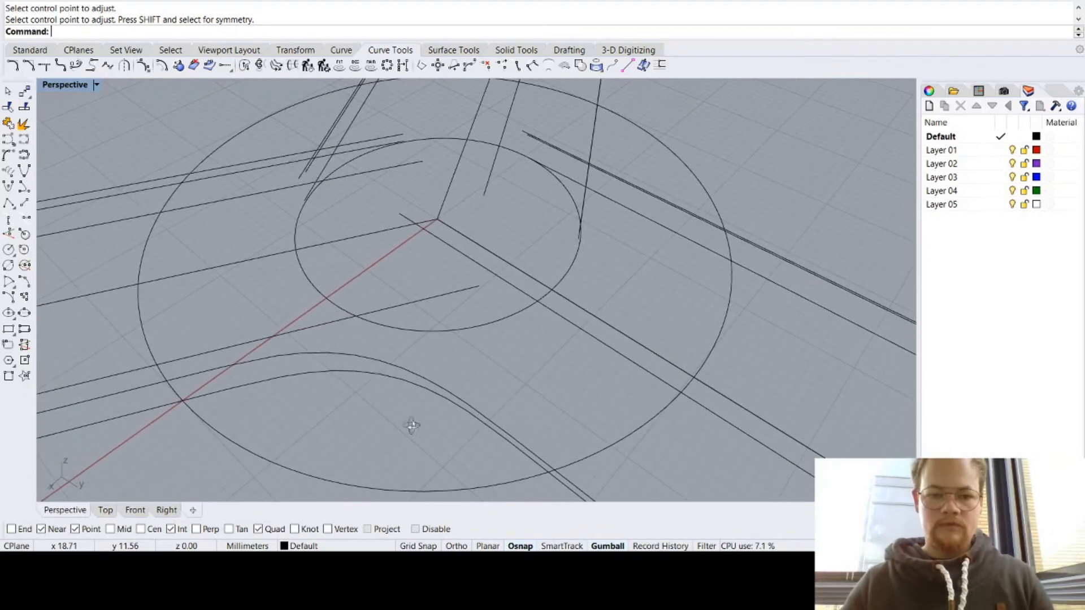
{"action": "left_click", "coordinate": [455, 292]}
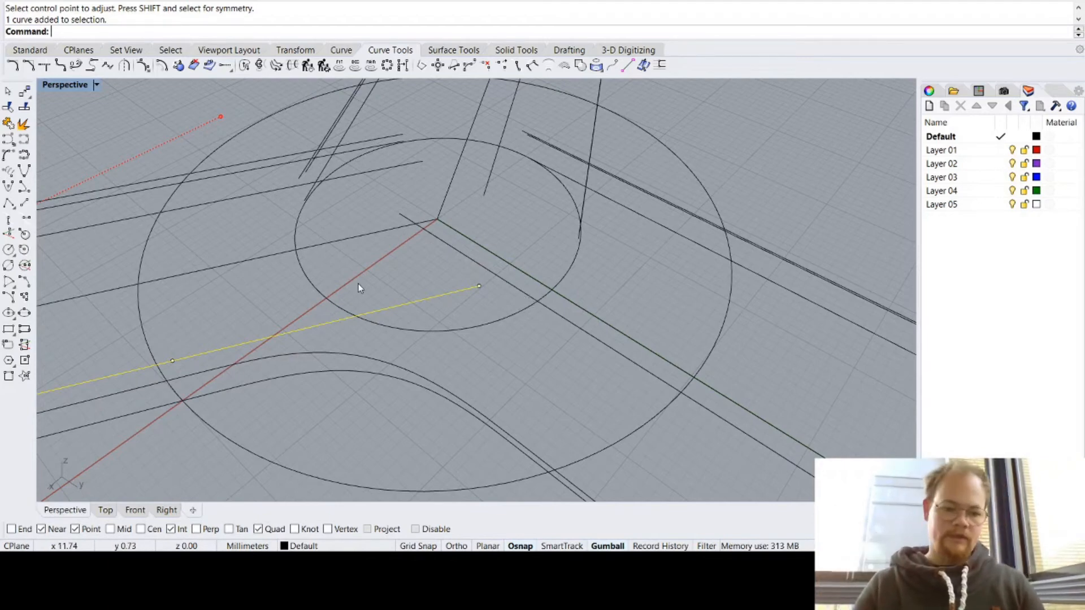
{"action": "left_click", "coordinate": [485, 367]}
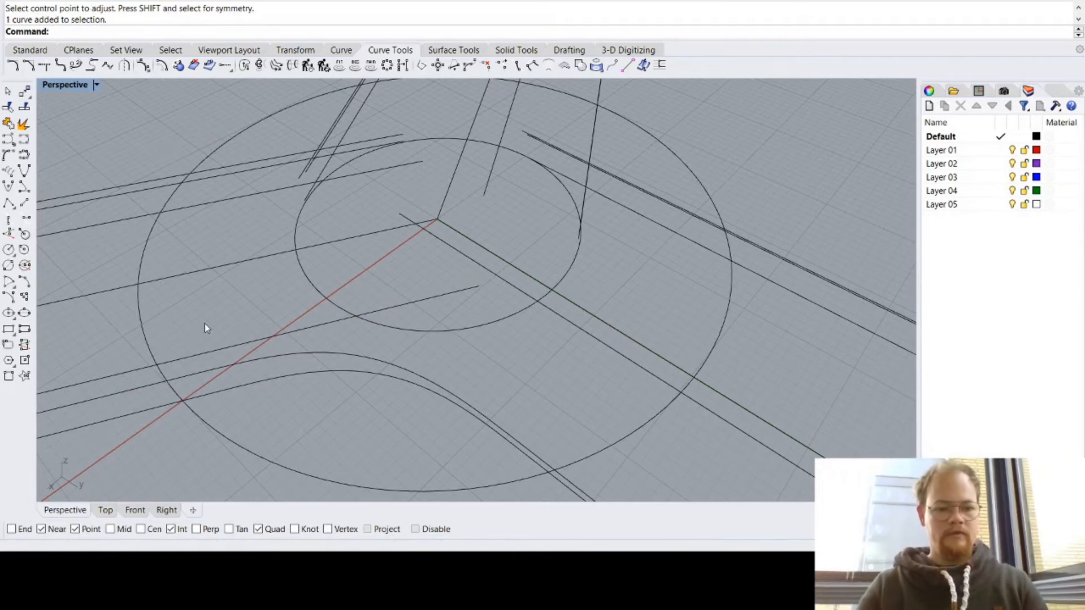
{"action": "left_click", "coordinate": [246, 323]}
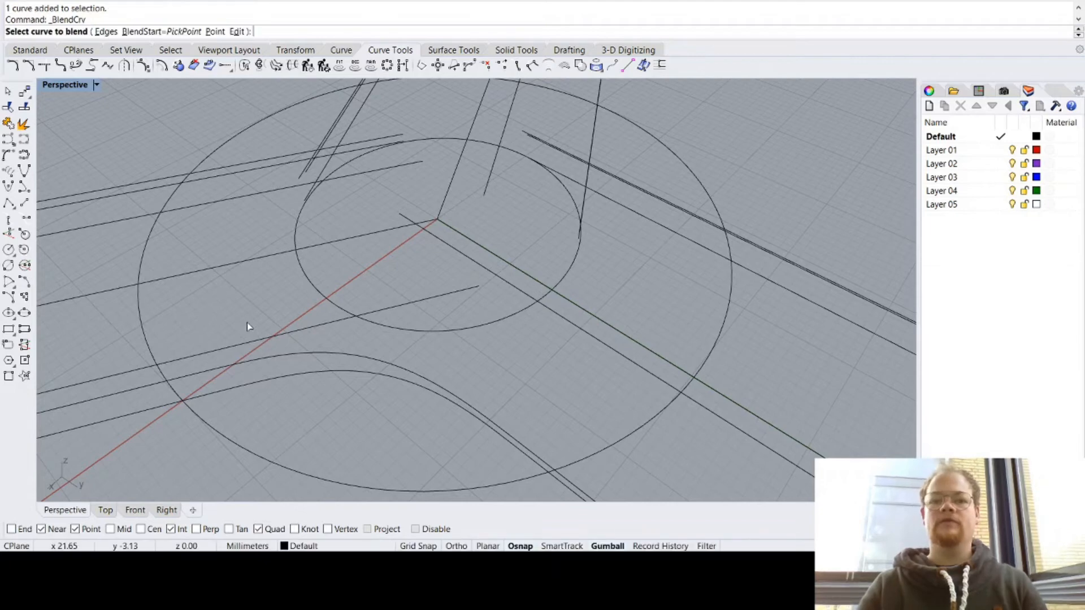
{"action": "left_click", "coordinate": [414, 303]}
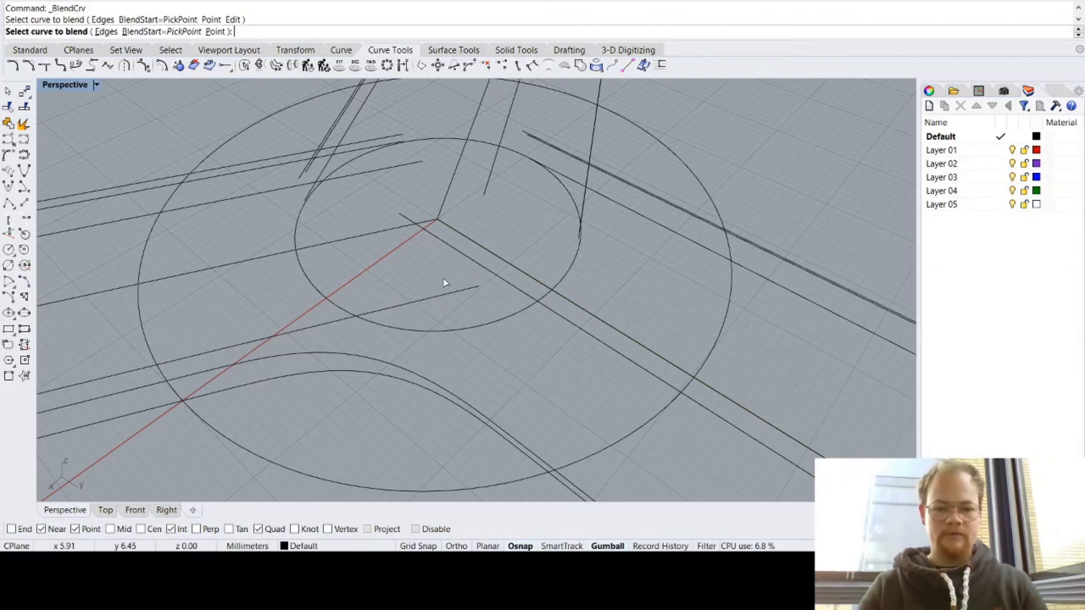
{"action": "left_click", "coordinate": [468, 259]}
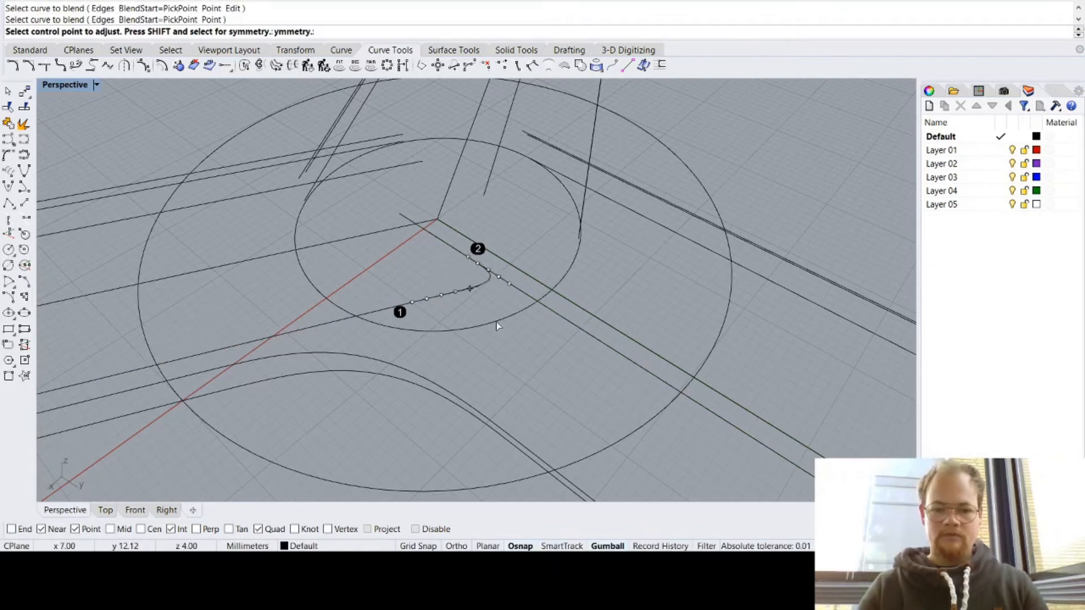
Step: In the Top view, move both ends of the third blend to the smaller circle and flip its upright-arm end towards the centre
{"action": "left_click", "coordinate": [109, 511]}
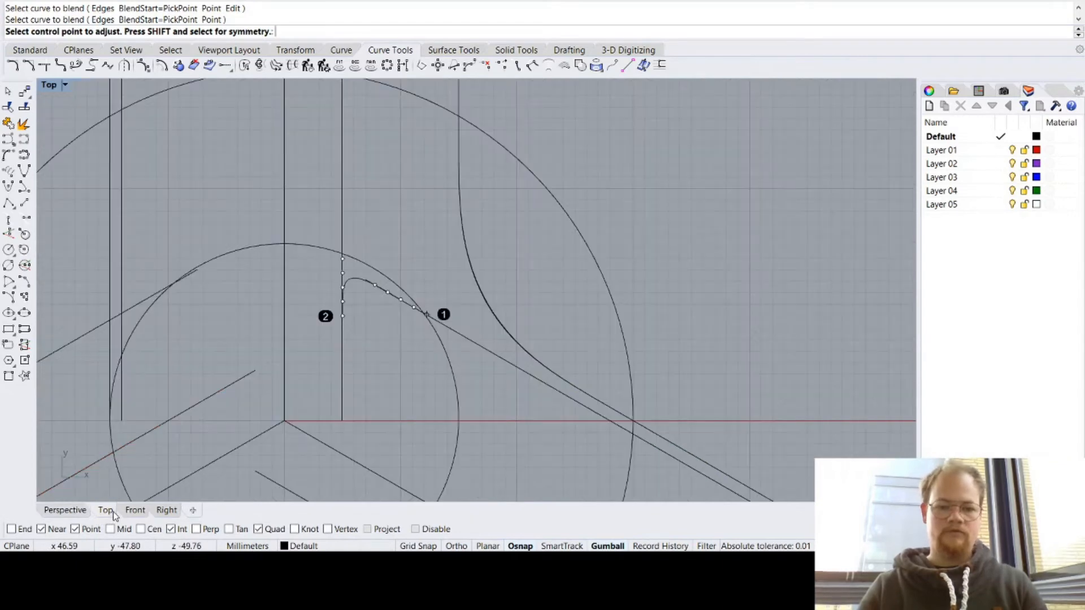
{"action": "left_click", "coordinate": [428, 319]}
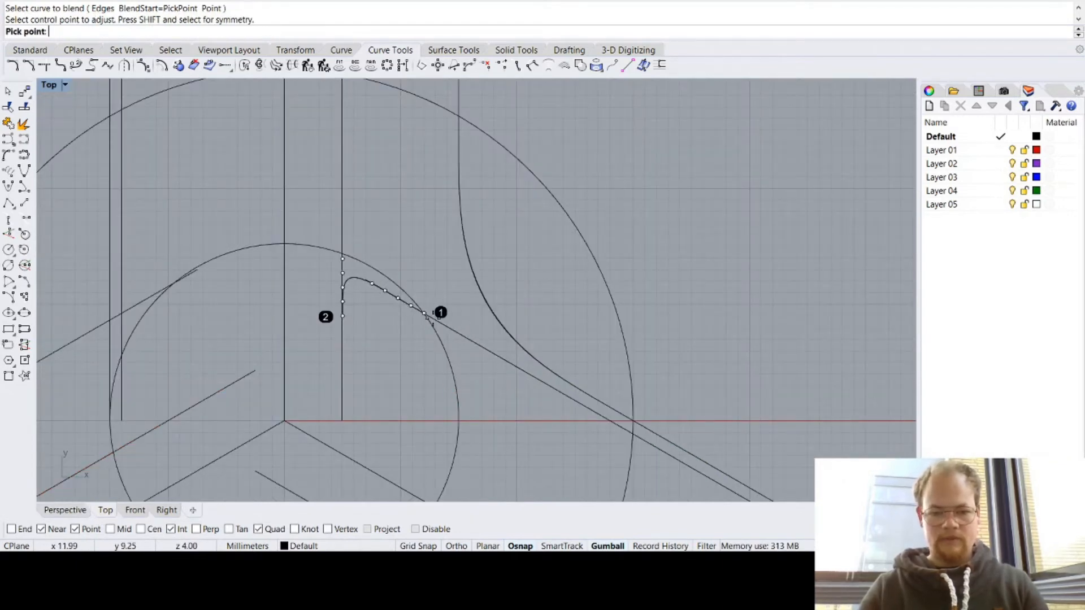
{"action": "left_click", "coordinate": [426, 316]}
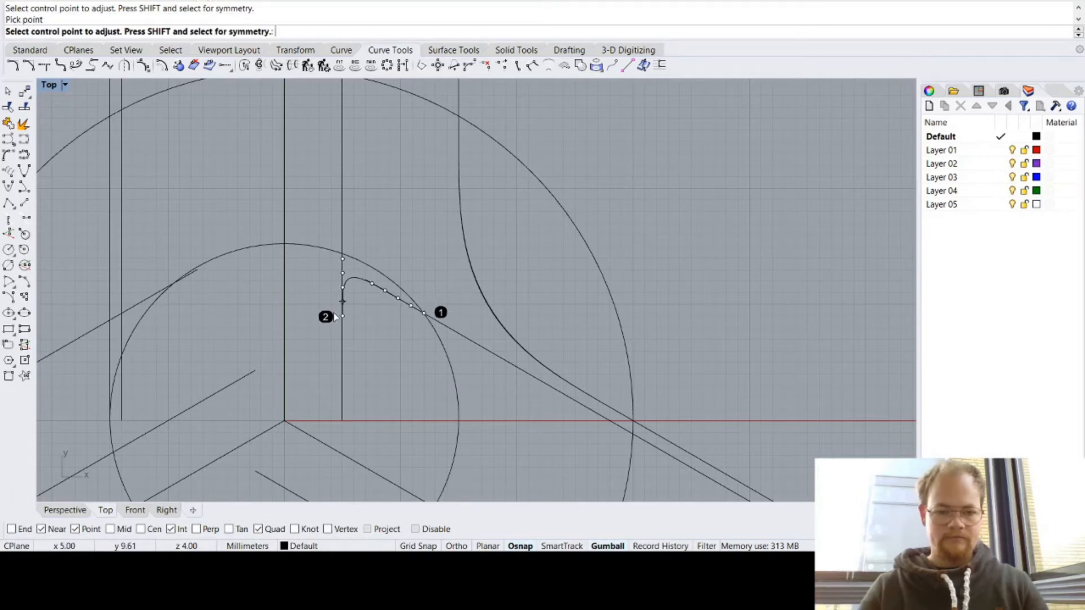
{"action": "left_click", "coordinate": [343, 317]}
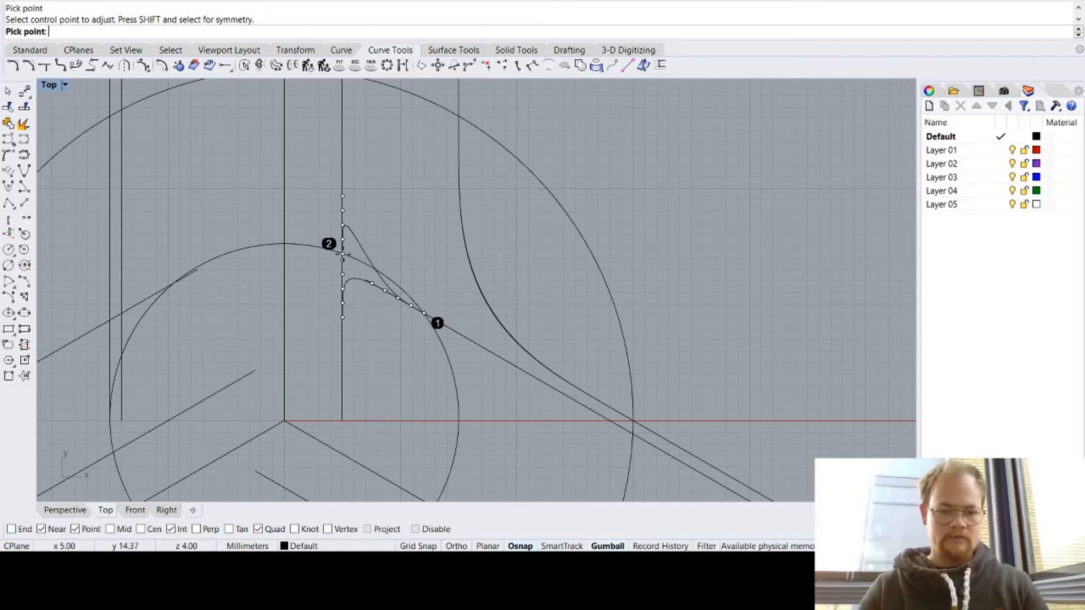
{"action": "left_click", "coordinate": [343, 255]}
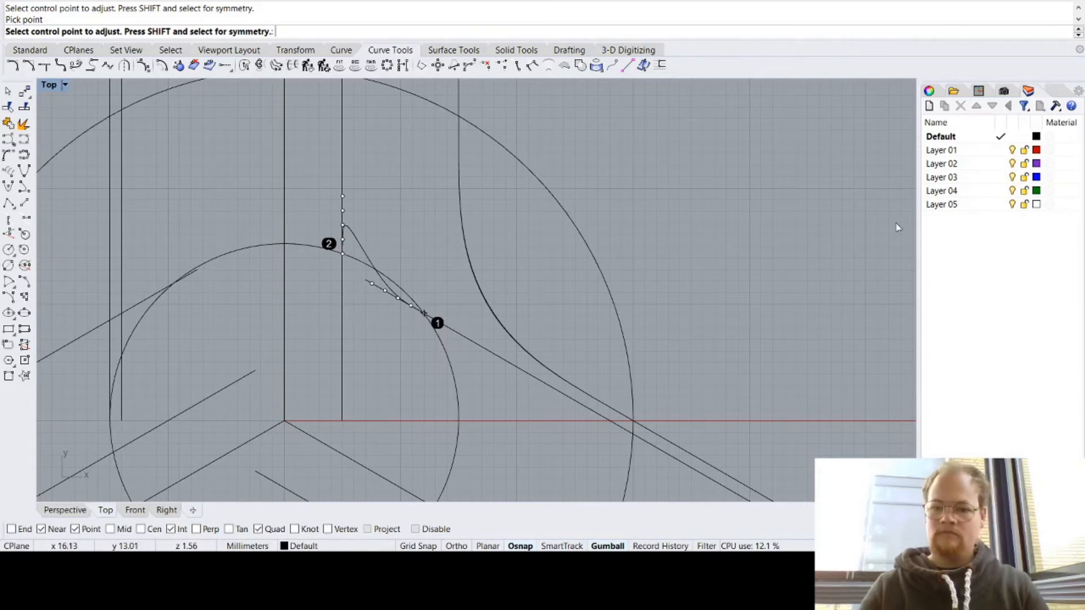
{"action": "left_click", "coordinate": [915, 254]}
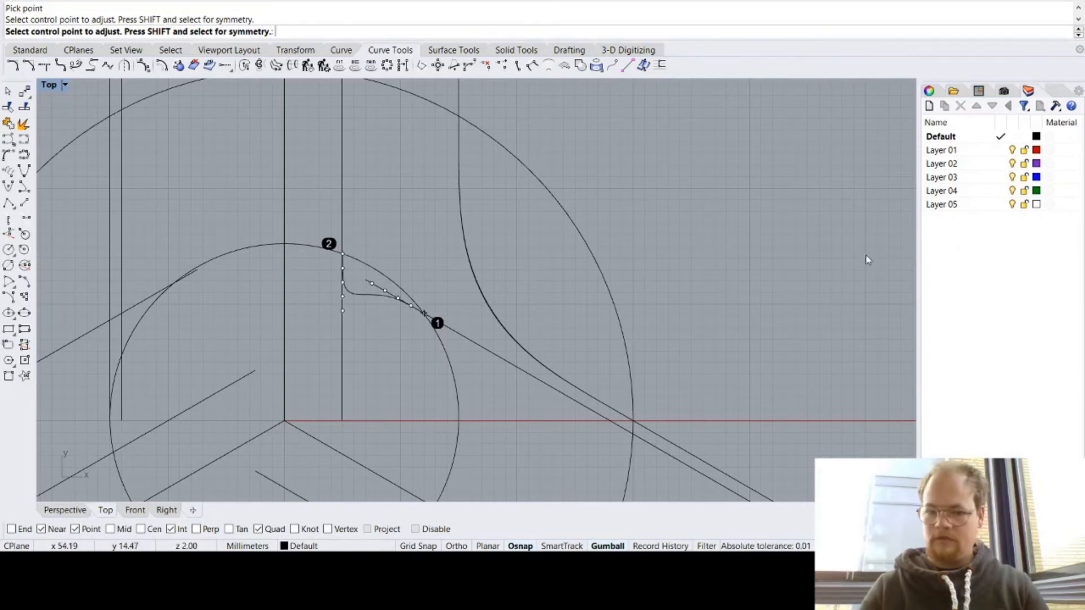
{"action": "mouse_move", "coordinate": [424, 312]}
{"action": "left_mouse_down"}
{"action": "mouse_move", "coordinate": [477, 343]}
{"action": "mouse_move", "coordinate": [424, 313]}
{"action": "left_mouse_up"}
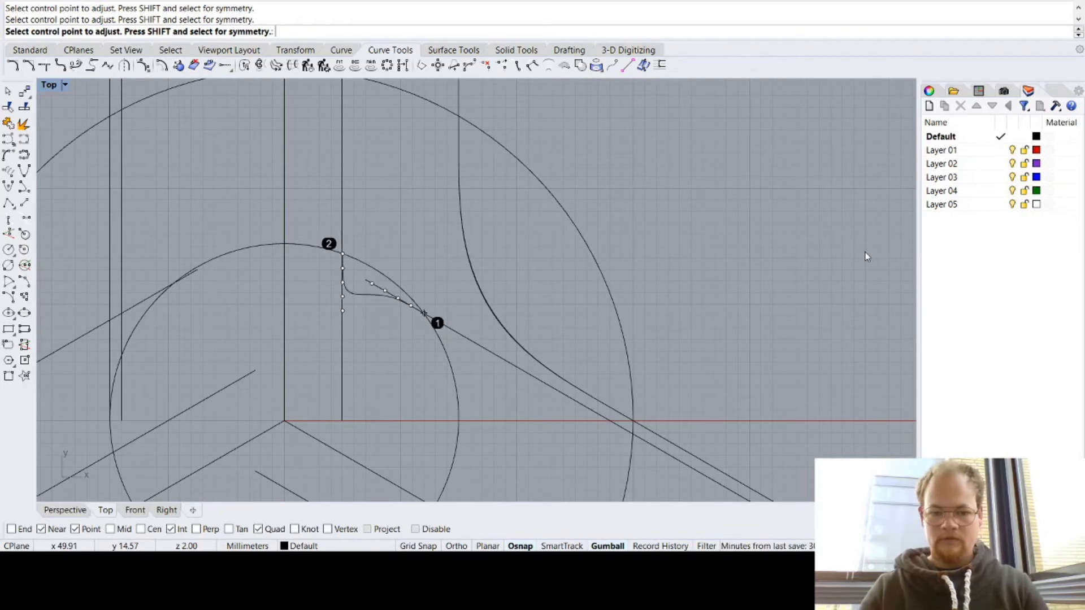
Step: Try lower continuity on both ends of the third blend, going down through G2 to G1
{"action": "left_click", "coordinate": [906, 187]}
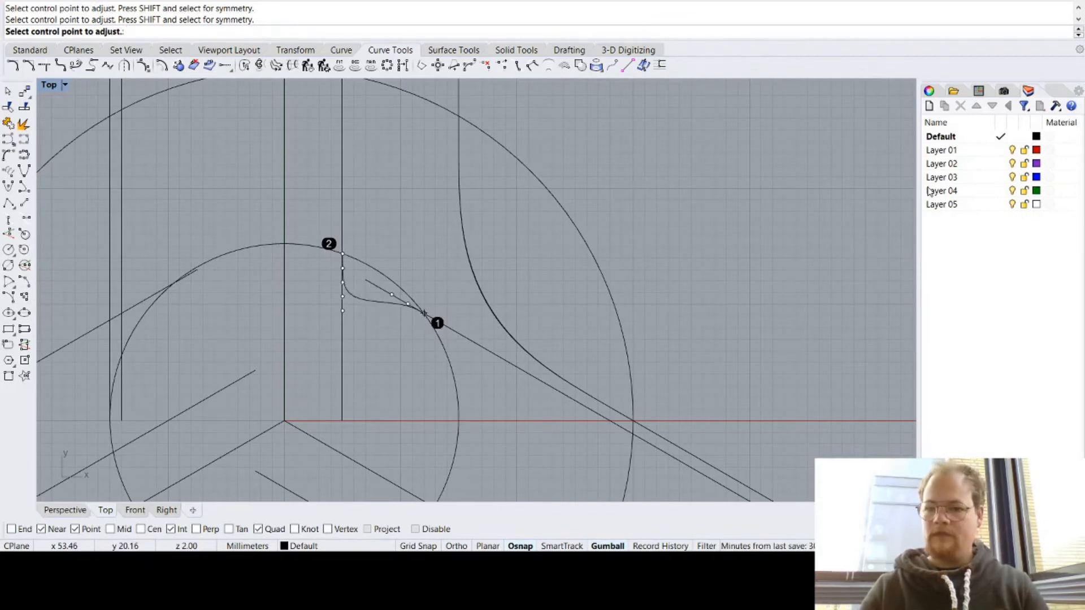
{"action": "left_click", "coordinate": [928, 187]}
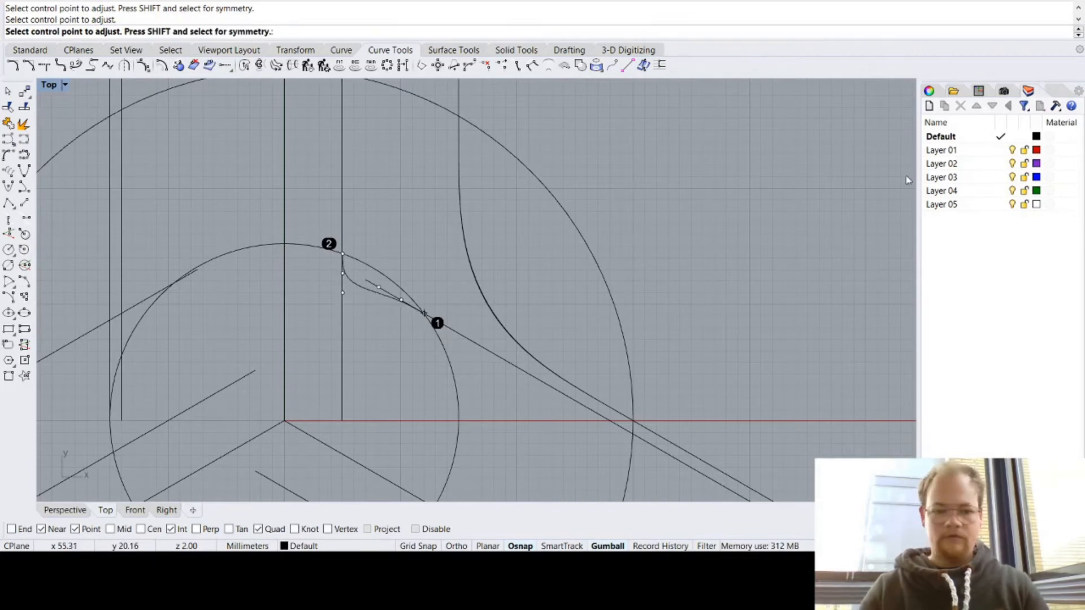
{"action": "left_click", "coordinate": [907, 176]}
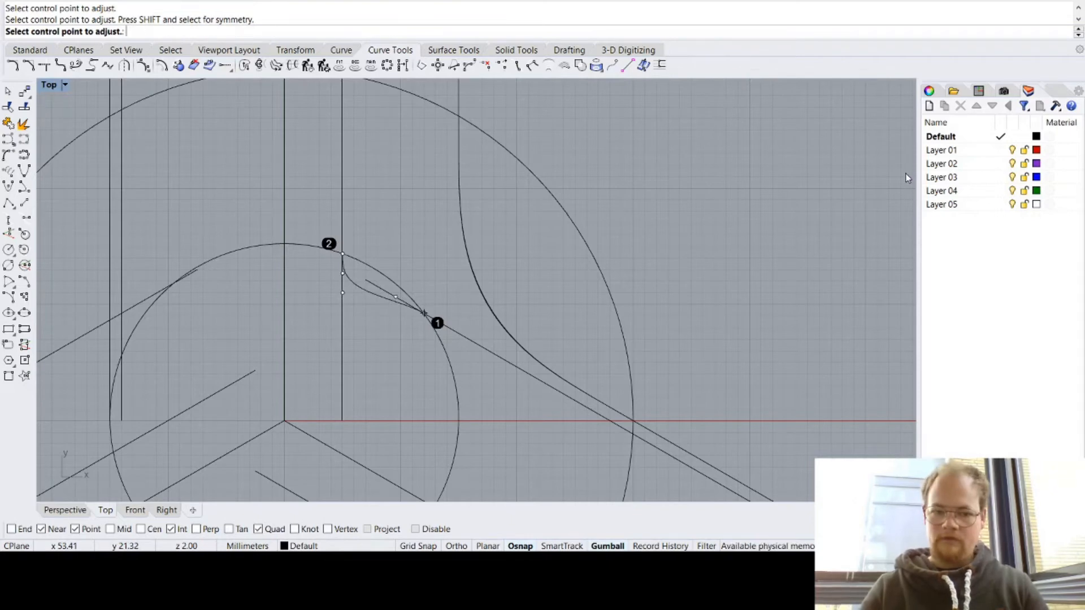
{"action": "left_click", "coordinate": [927, 177]}
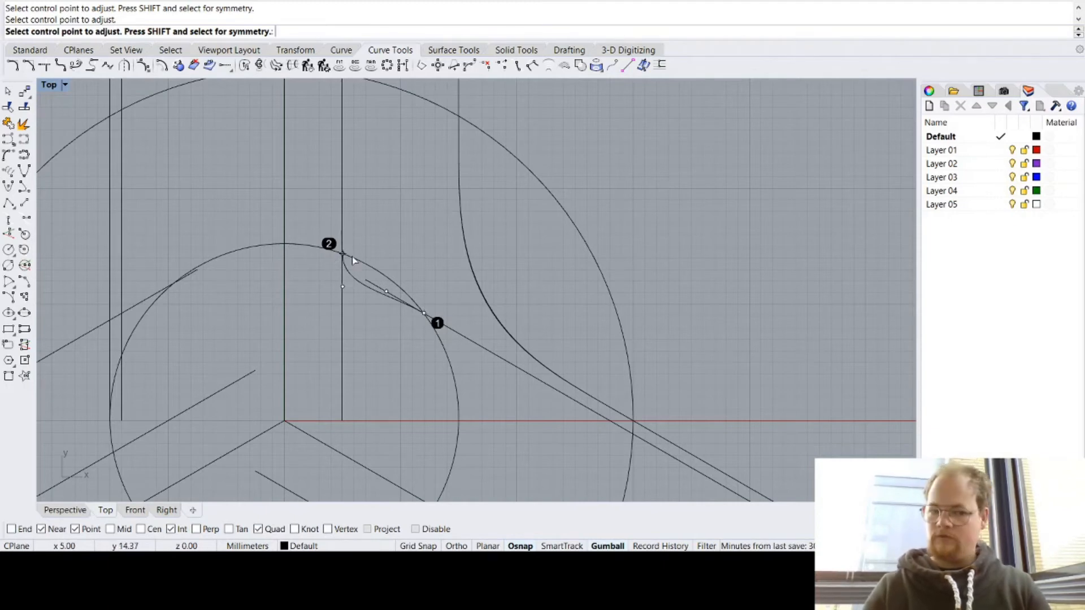
Step: Try sliding each end of the third blend outward along its line, placing both back on the smaller circle
{"action": "left_click", "coordinate": [424, 312]}
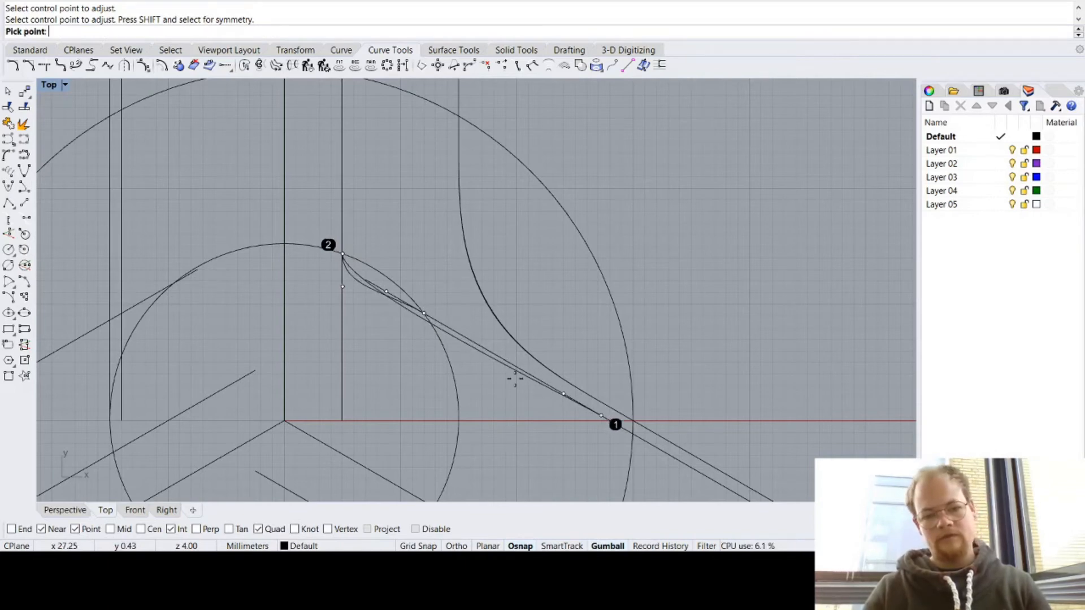
{"action": "left_click", "coordinate": [424, 313]}
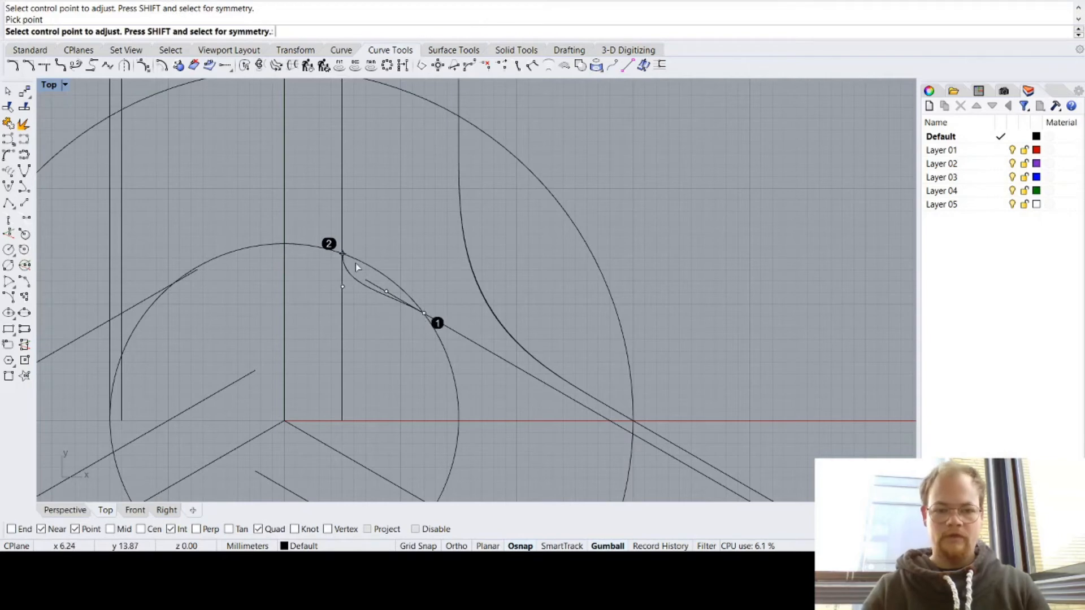
{"action": "left_click", "coordinate": [342, 254]}
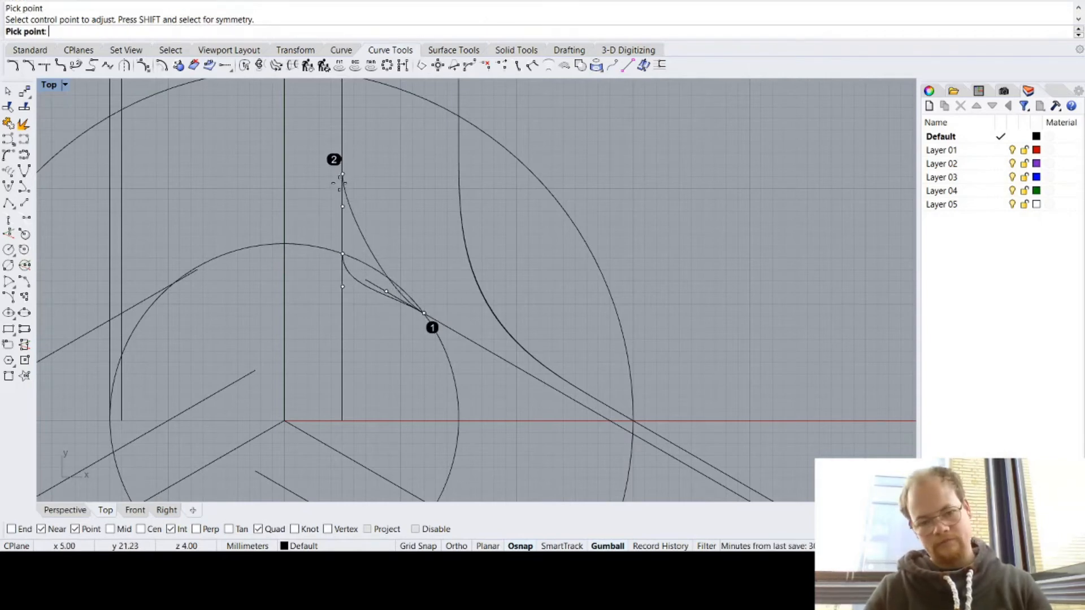
{"action": "left_click", "coordinate": [342, 254]}
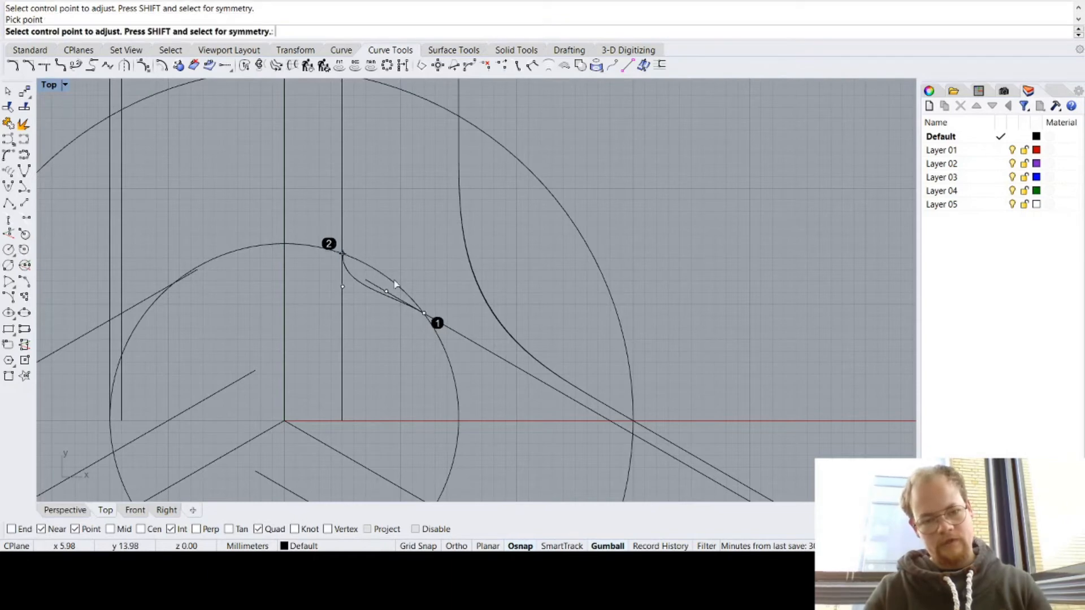
{"action": "scroll", "coordinate": [495, 388], "scroll_direction": "down", "scroll_amount": 5}
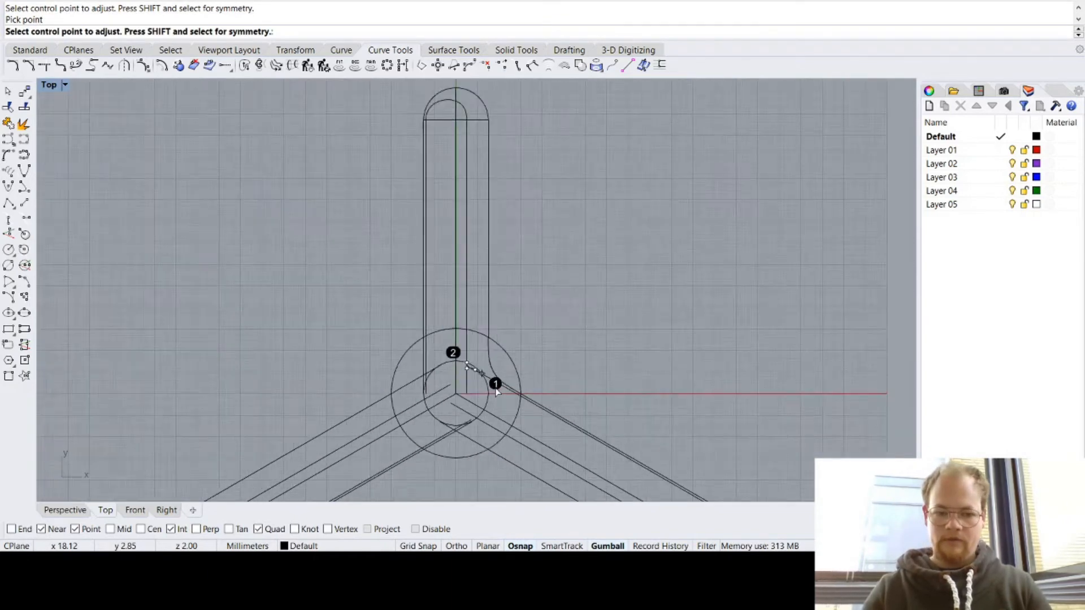
{"action": "scroll", "coordinate": [495, 391], "scroll_direction": "up", "scroll_amount": 4}
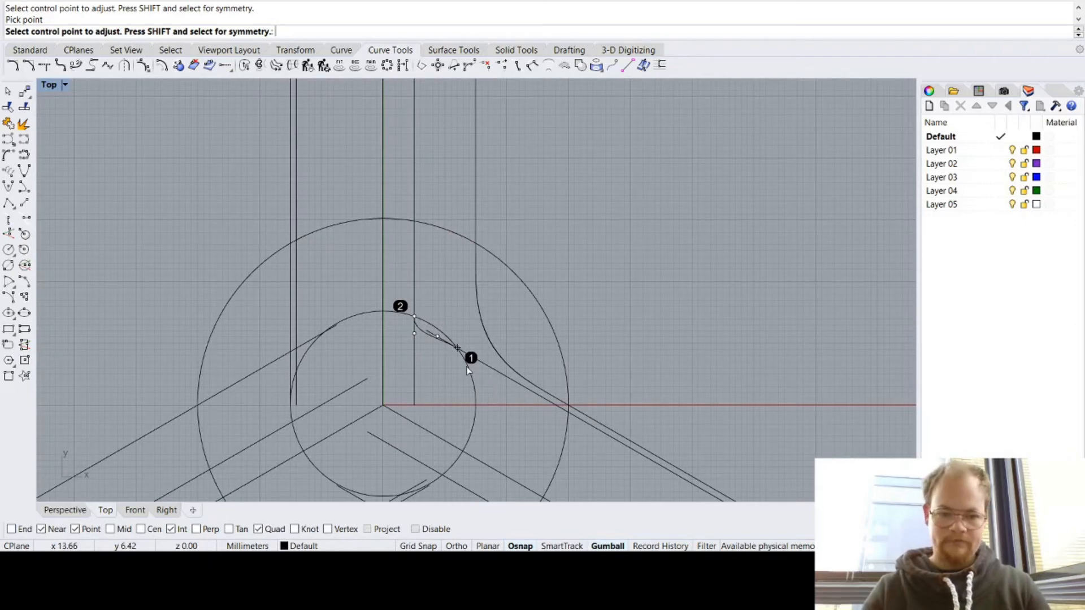
Step: Move both ends of the third blend to their lines' intersections with the larger circle
{"action": "left_click", "coordinate": [458, 348]}
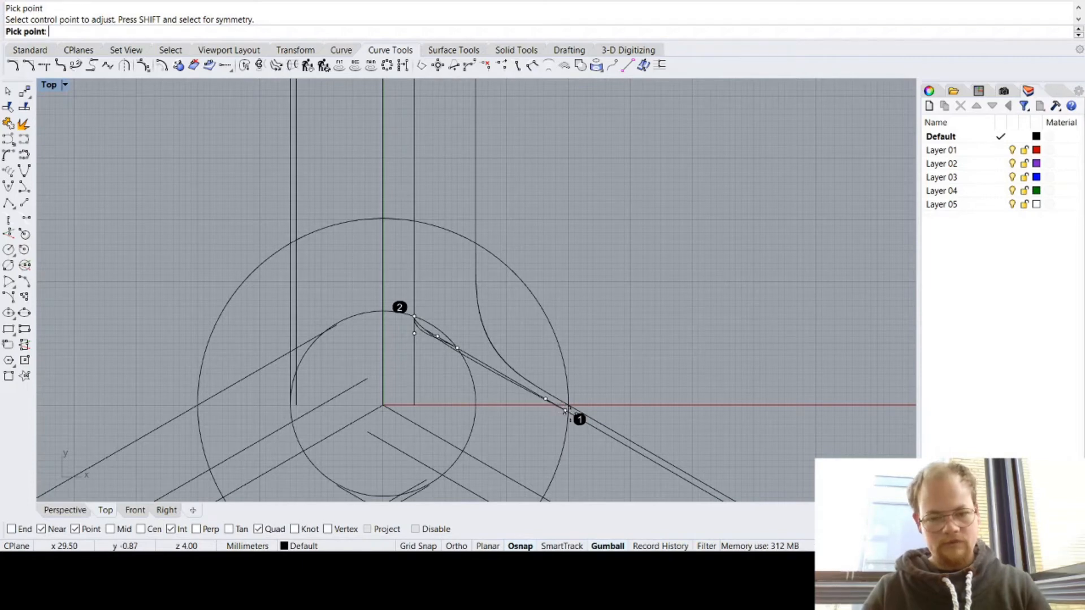
{"action": "left_click", "coordinate": [570, 416]}
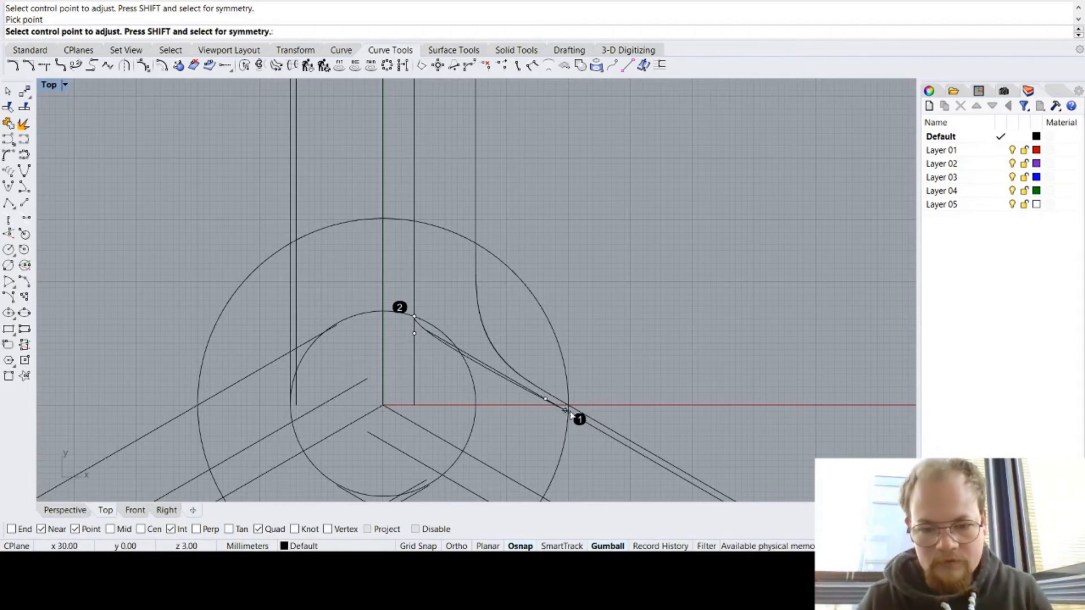
{"action": "scroll", "coordinate": [570, 415], "scroll_direction": "up", "scroll_amount": 5}
{"action": "left_click", "coordinate": [565, 417]}
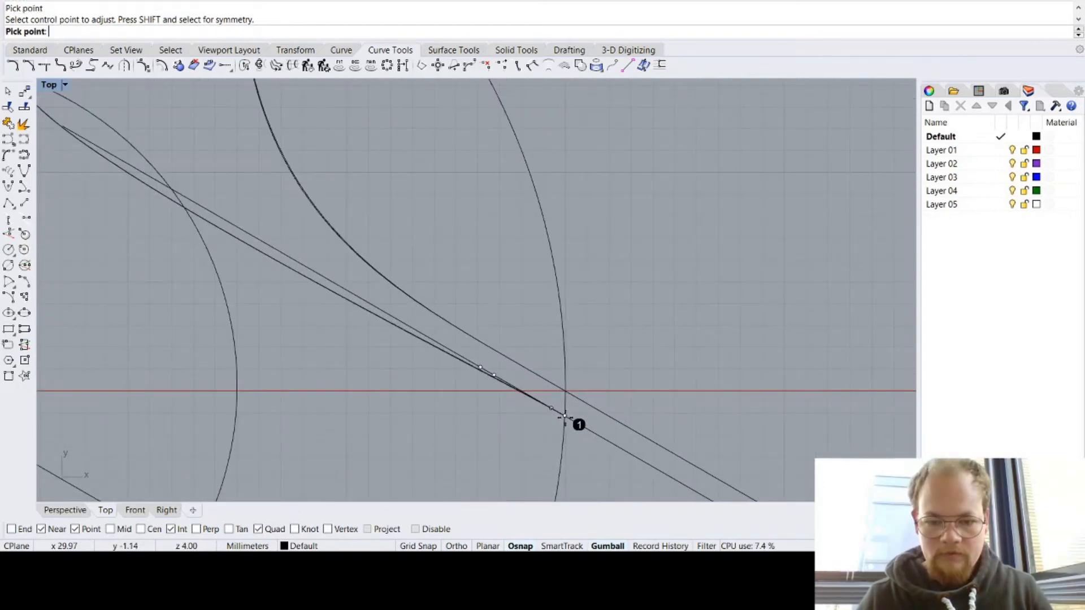
{"action": "left_click", "coordinate": [564, 416]}
{"action": "scroll", "coordinate": [565, 419], "scroll_direction": "down", "scroll_amount": 4}
{"action": "scroll", "coordinate": [566, 420], "scroll_direction": "up", "scroll_amount": 3}
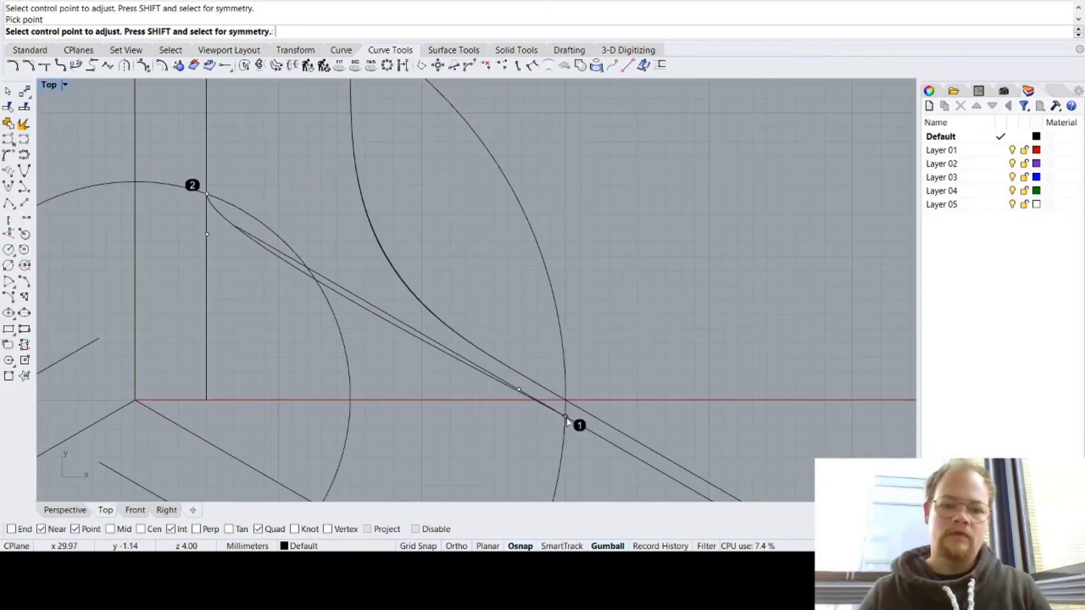
{"action": "scroll", "coordinate": [567, 421], "scroll_direction": "down", "scroll_amount": 3}
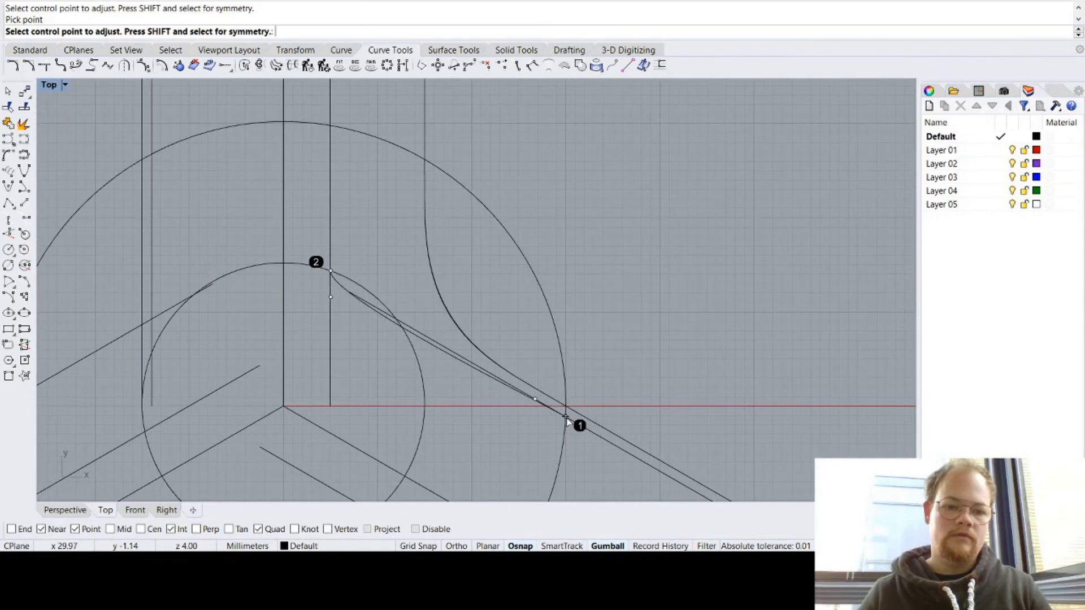
{"action": "left_click", "coordinate": [332, 272]}
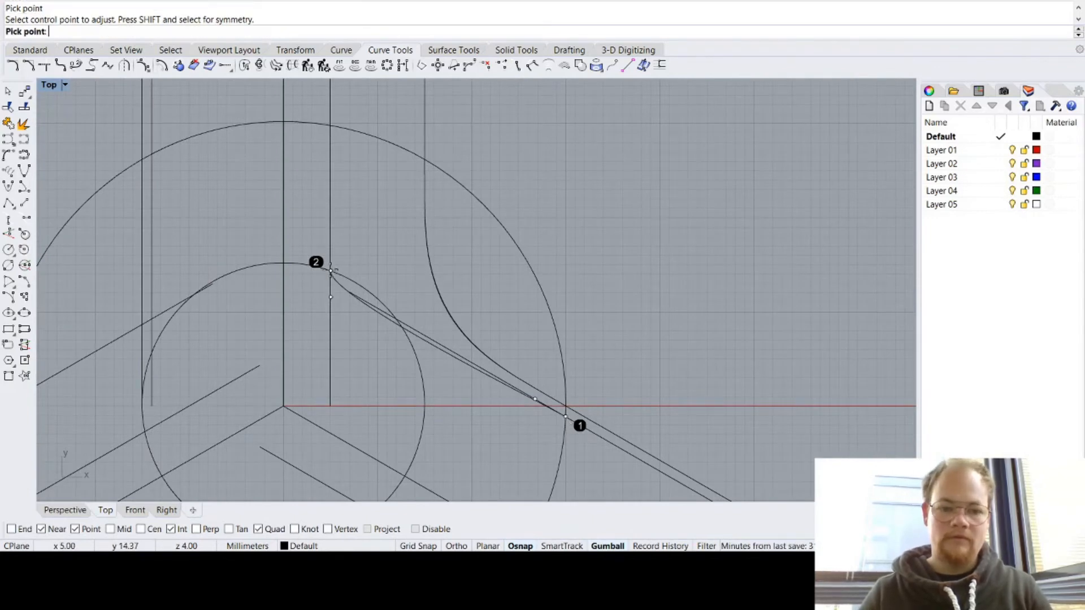
{"action": "left_click", "coordinate": [331, 125]}
Step: Raise both ends of the third blend to G4 continuity, accept the blend and delete the smaller construction circle
{"action": "left_click", "coordinate": [908, 192]}
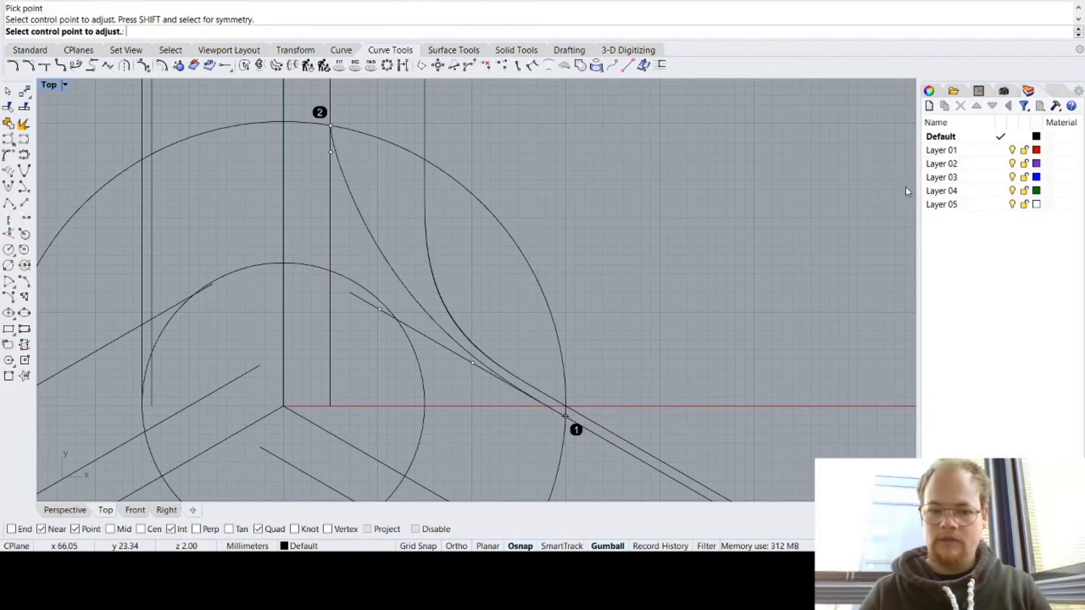
{"action": "left_click", "coordinate": [923, 184]}
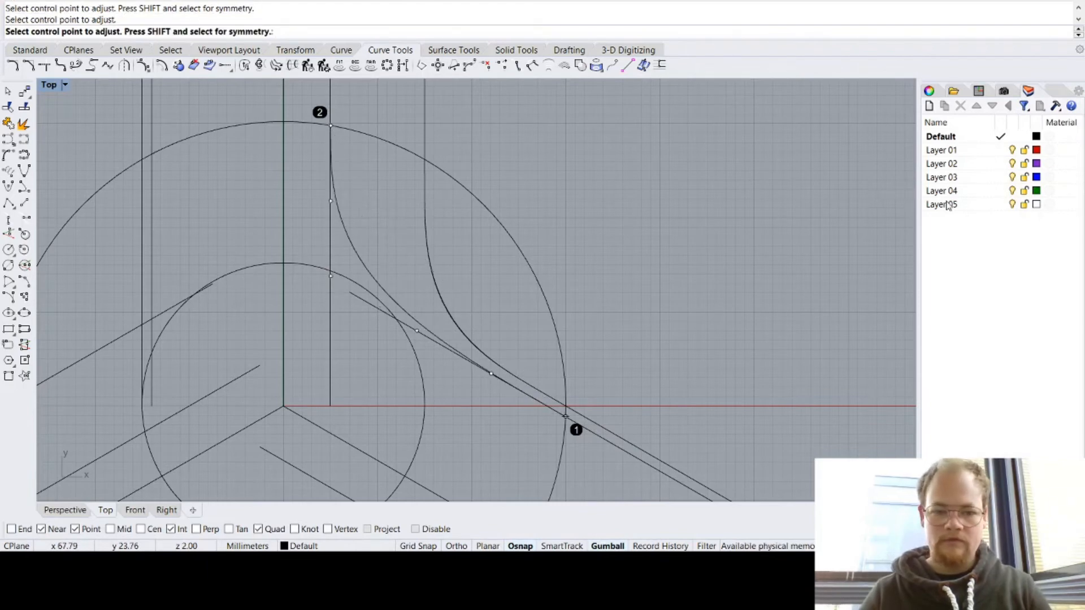
{"action": "left_click", "coordinate": [907, 206]}
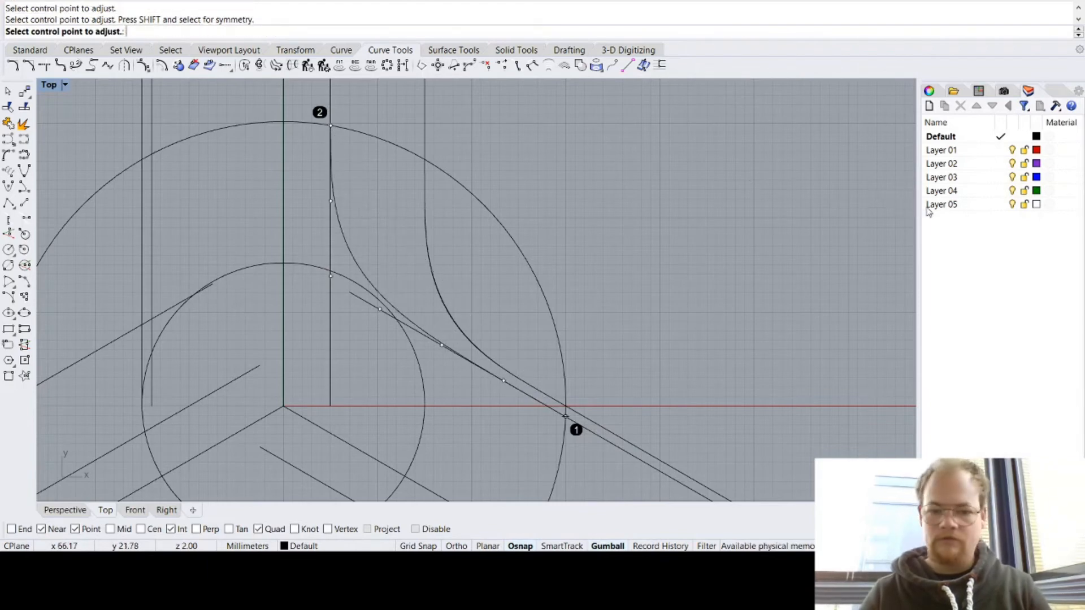
{"action": "left_click", "coordinate": [925, 205]}
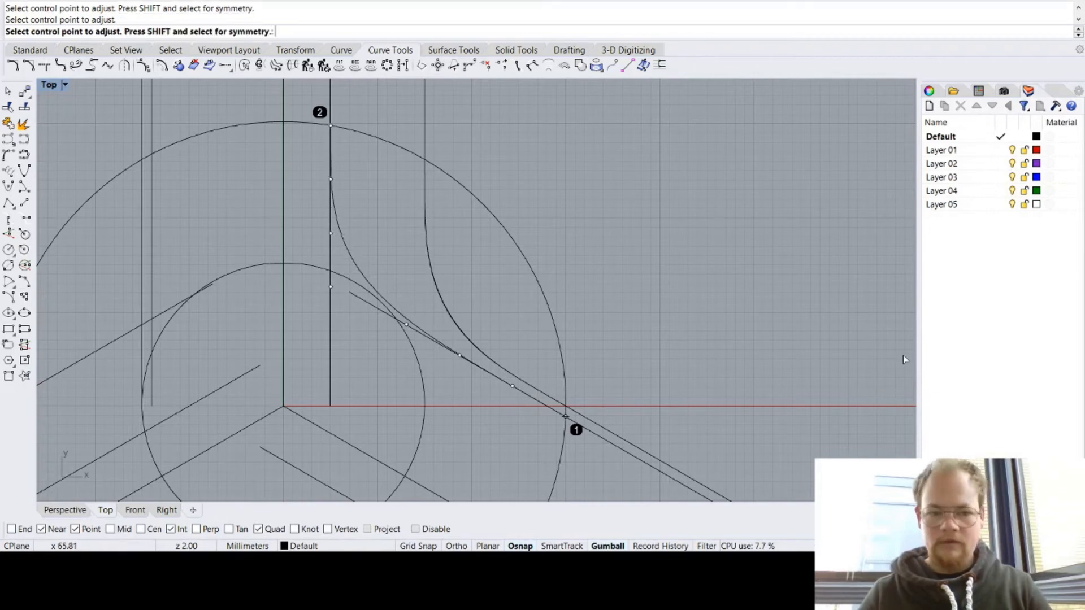
{"action": "left_click", "coordinate": [909, 216]}
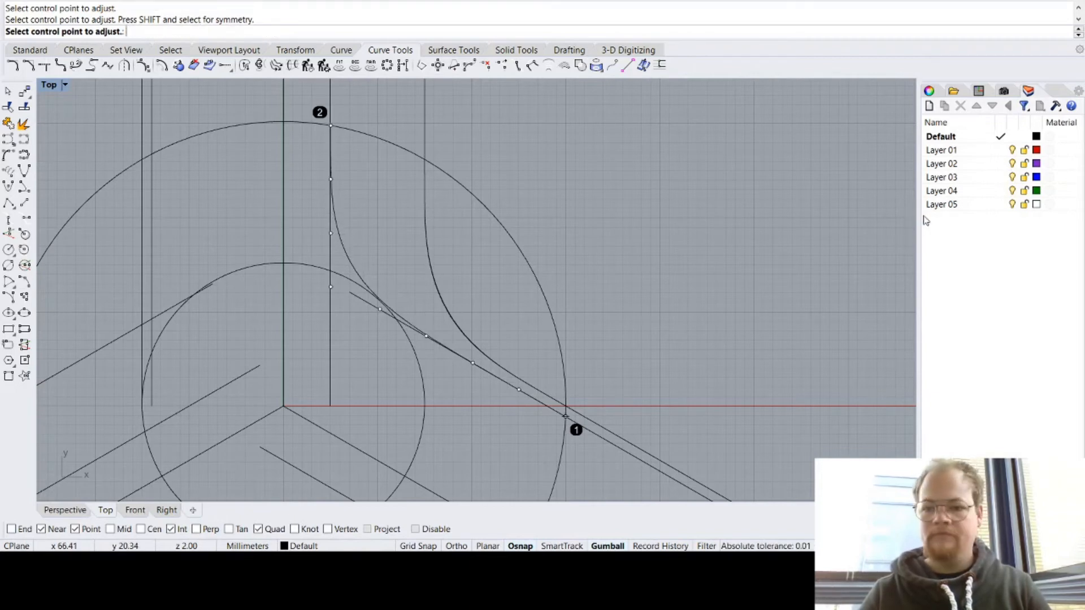
{"action": "left_click", "coordinate": [927, 221]}
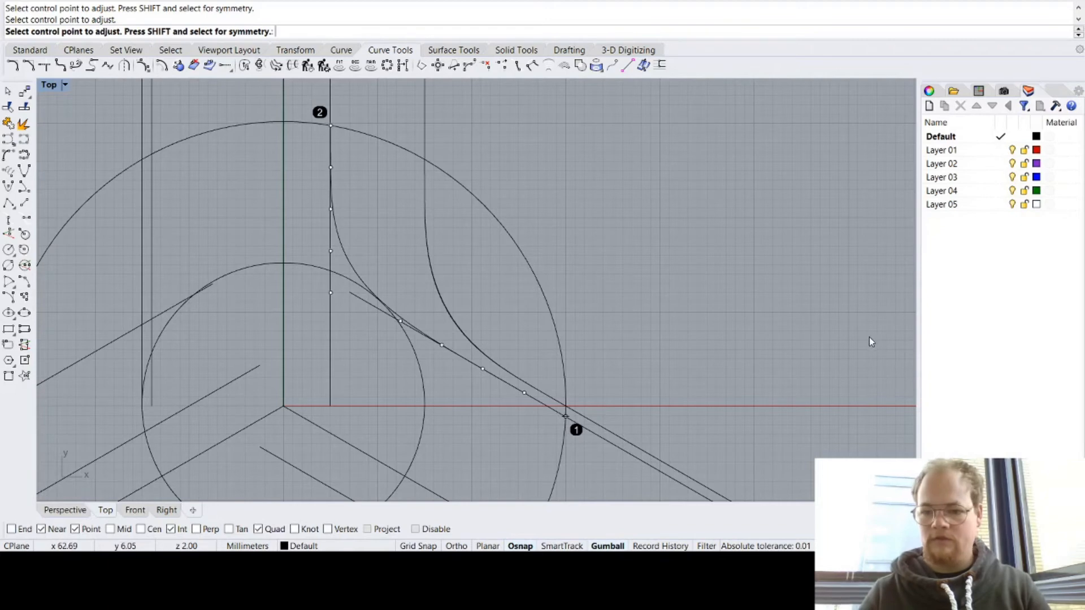
{"action": "key", "text": "Return"}
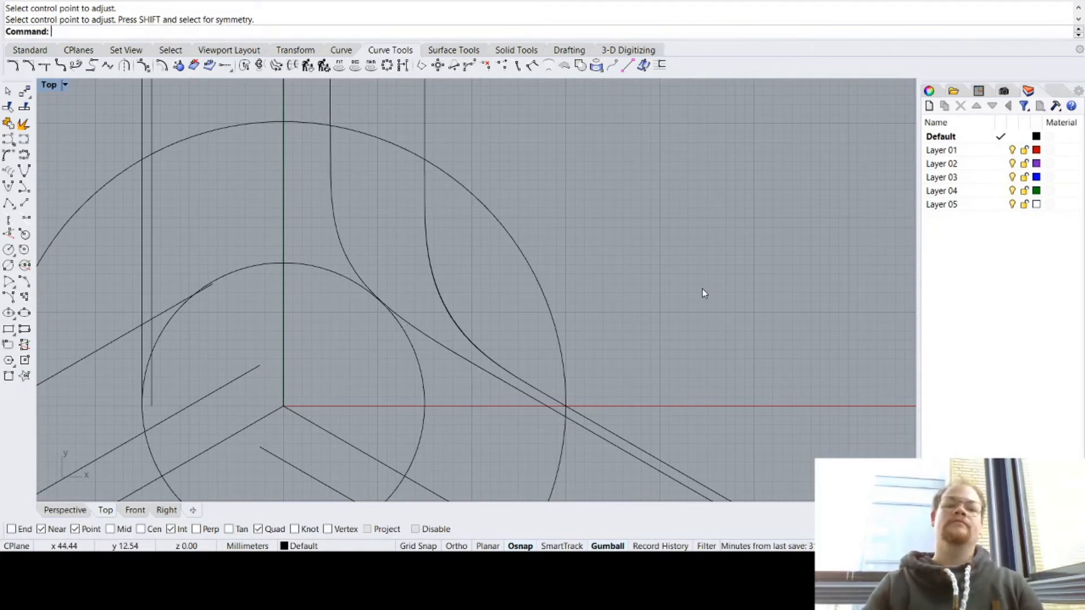
{"action": "left_click", "coordinate": [311, 264]}
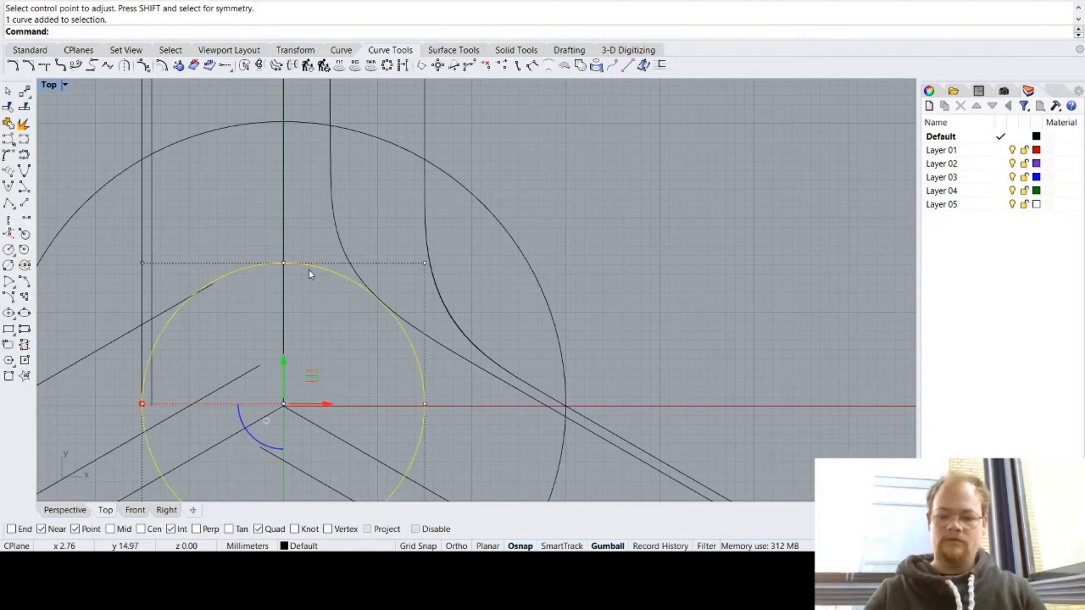
{"action": "key", "text": "Delete"}
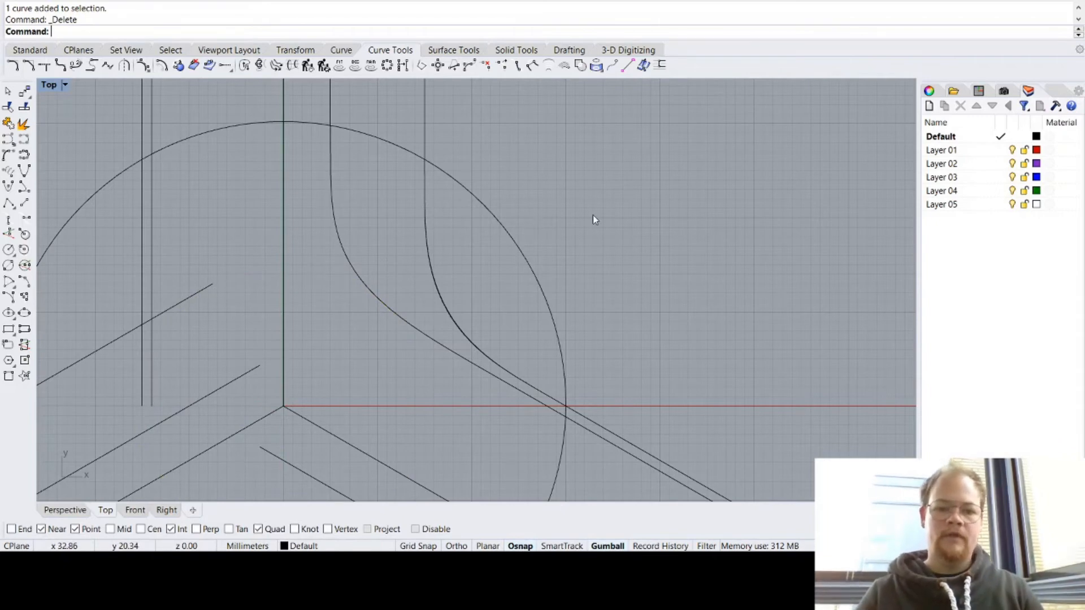
Step: In the Perspective view, join the centre lines of the two blended arms into one curve
{"action": "left_click", "coordinate": [85, 508]}
{"action": "right_click_drag", "start_coordinate": [340, 450], "coordinate": [255, 490]}
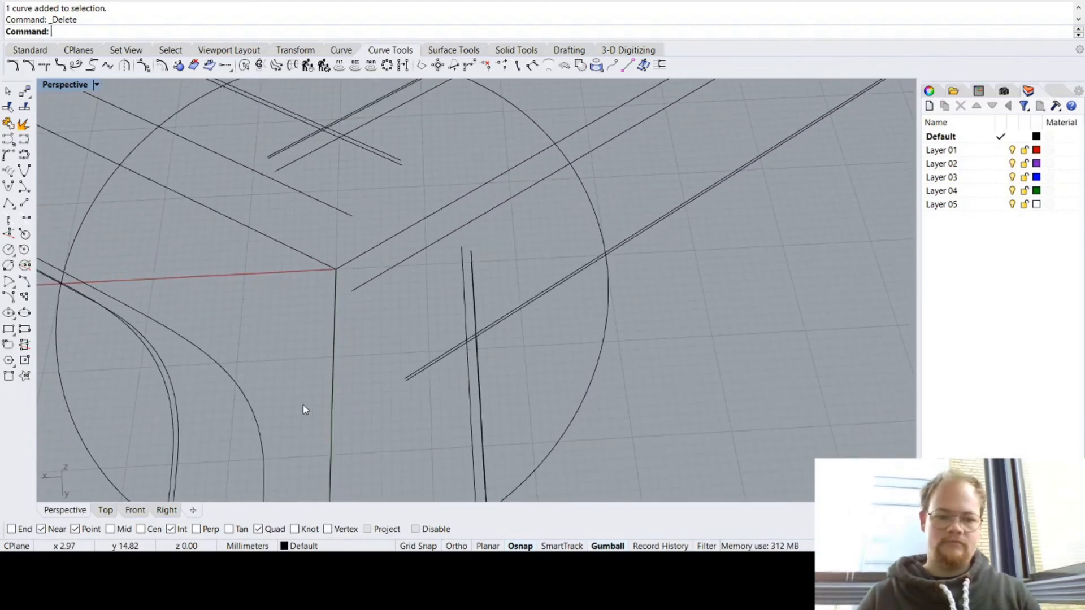
{"action": "right_click_drag", "start_coordinate": [305, 412], "coordinate": [384, 345]}
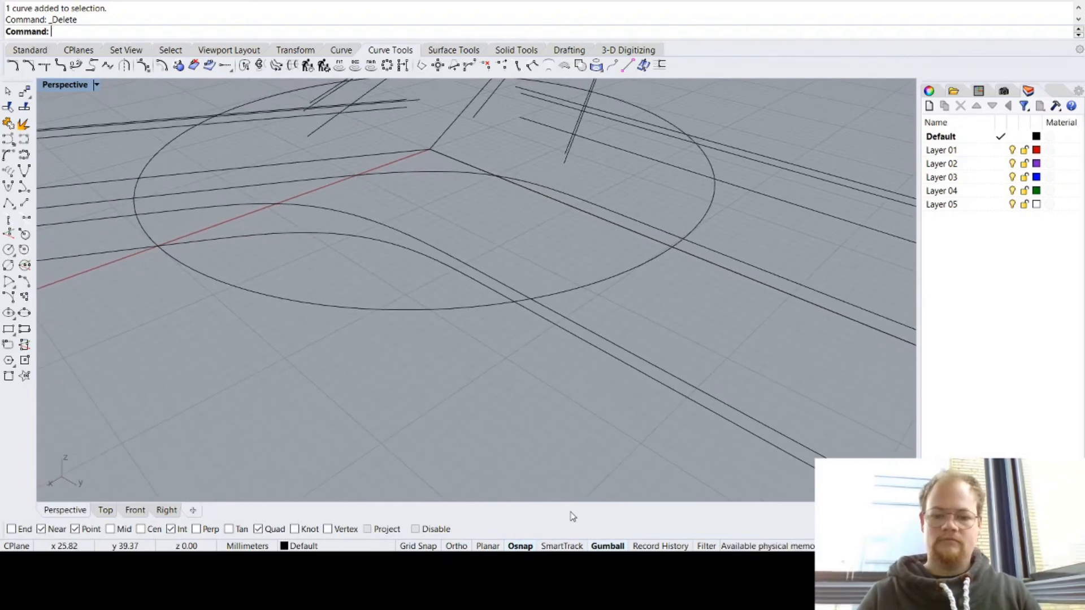
{"action": "scroll", "coordinate": [795, 400], "scroll_direction": "down", "scroll_amount": 3}
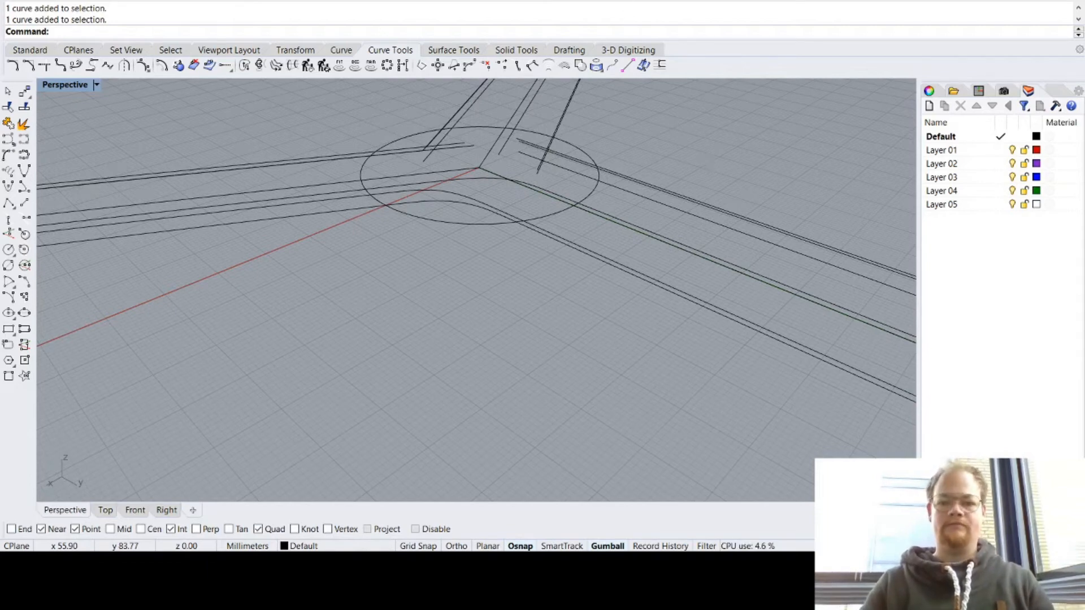
{"action": "left_click", "coordinate": [465, 169]}
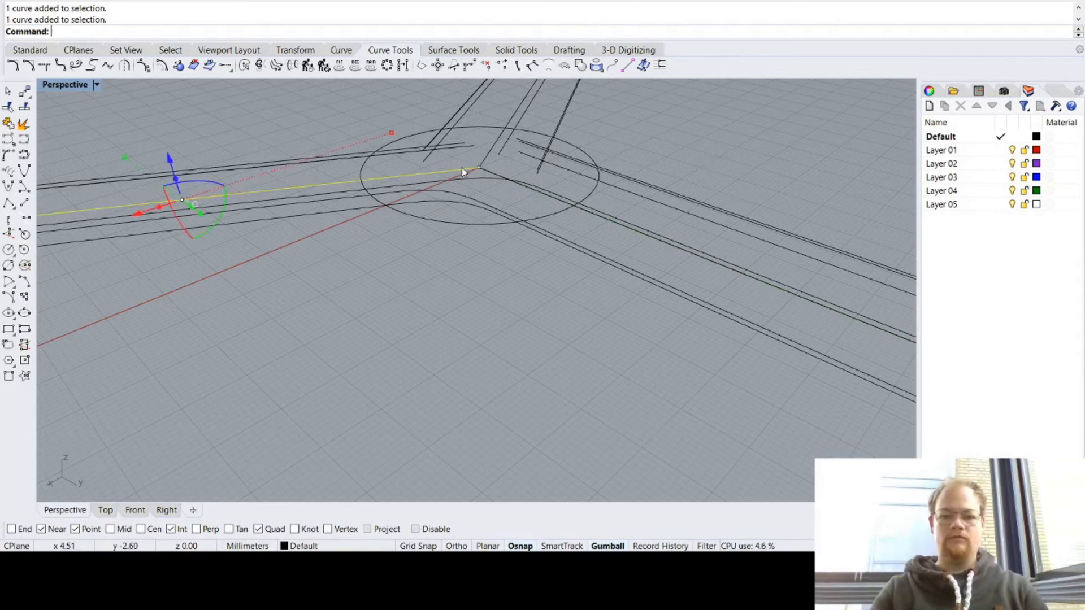
{"action": "left_click", "coordinate": [493, 173], "text": "shift"}
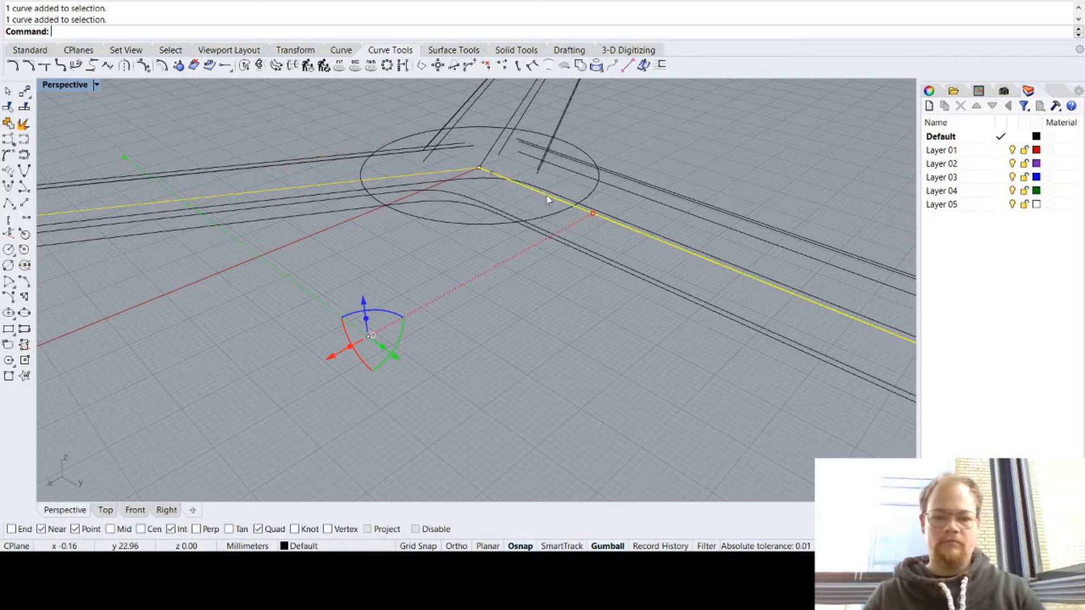
{"action": "left_click", "coordinate": [483, 280]}
{"action": "left_click", "coordinate": [490, 174]}
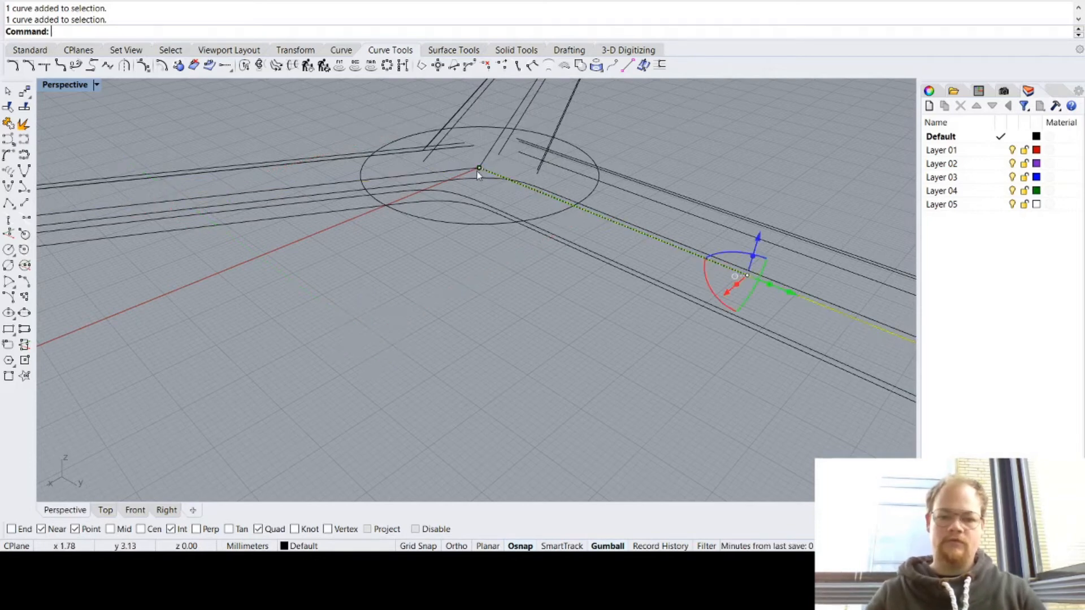
{"action": "left_click", "coordinate": [452, 170], "text": "shift"}
{"action": "type", "text": "join"}
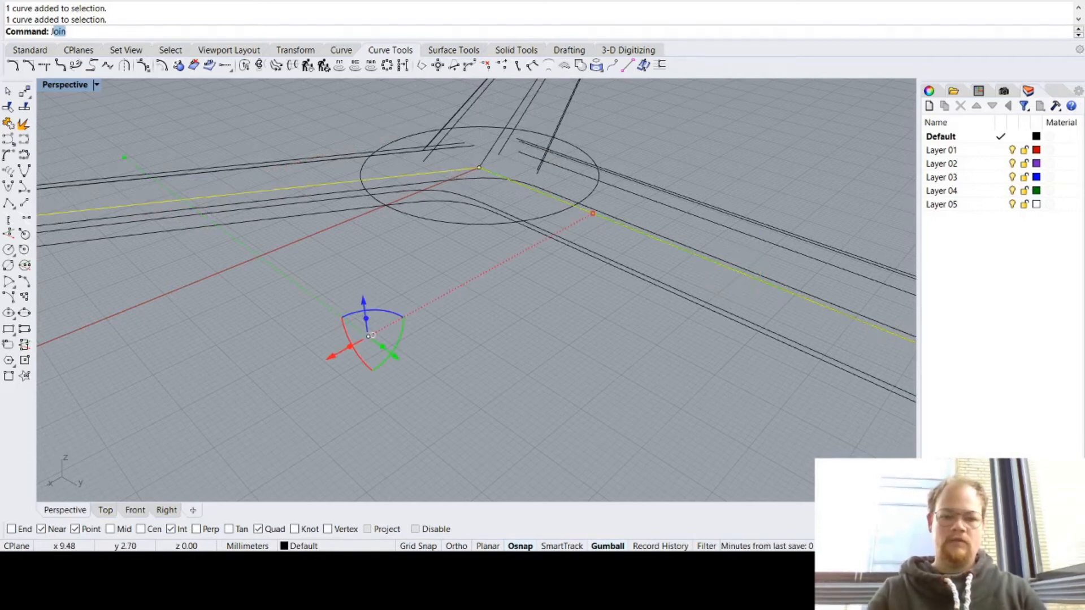
{"action": "key", "text": "Return"}
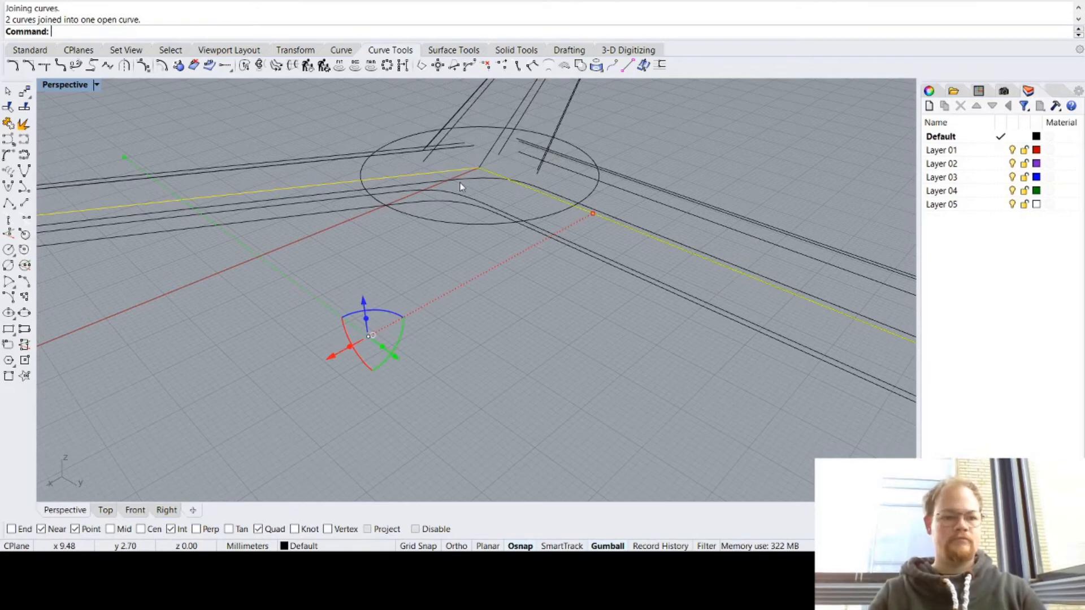
{"action": "left_click", "coordinate": [646, 163]}
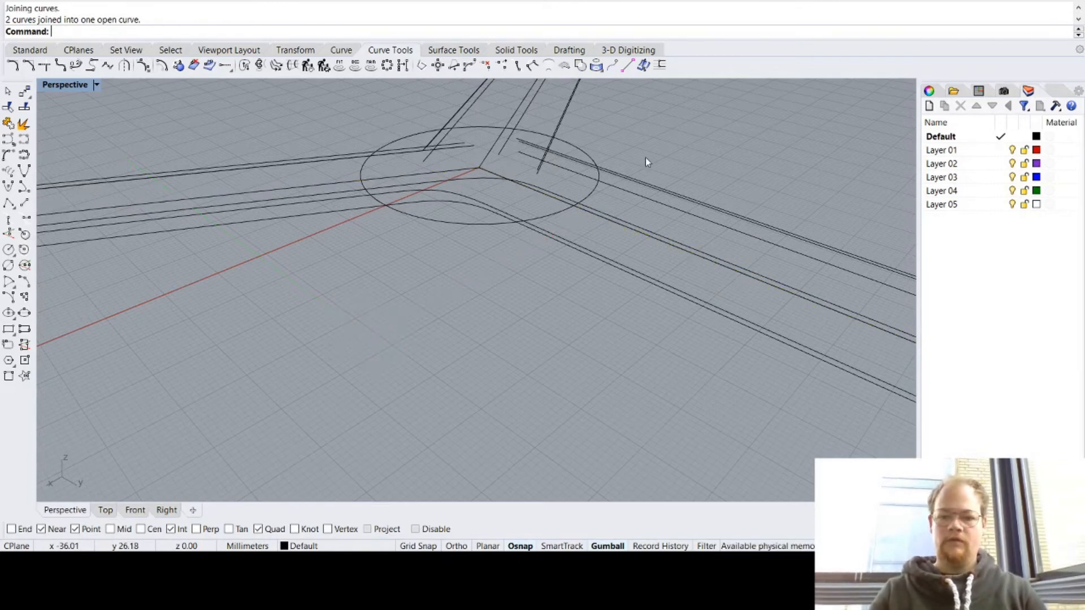
Step: Delete the third, unblended arm's centre line and its inner and outer side curves
{"action": "left_click", "coordinate": [439, 177]}
{"action": "left_click", "coordinate": [489, 157]}
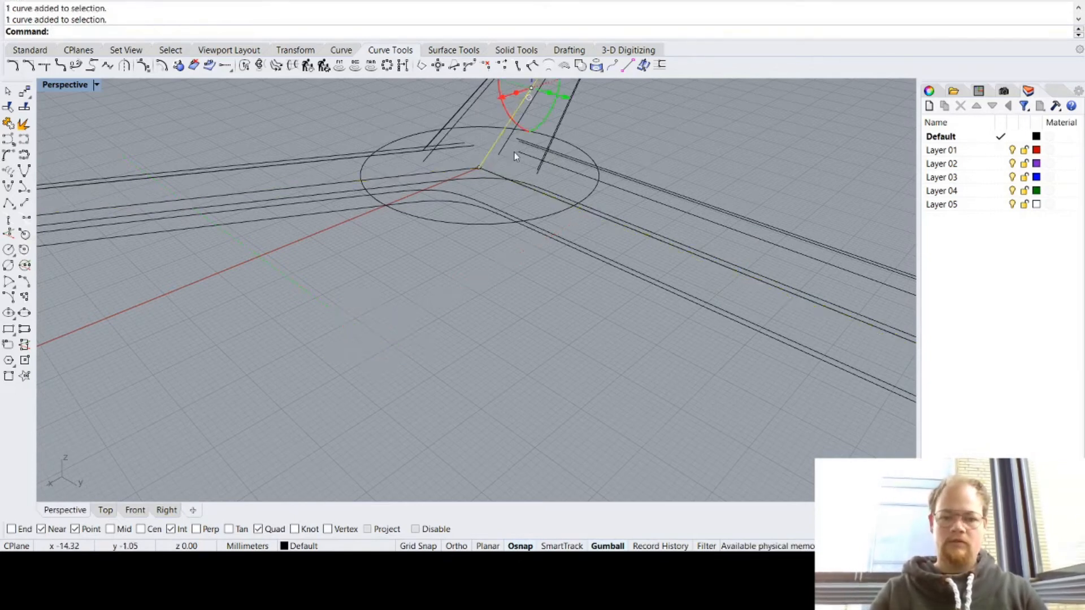
{"action": "key", "text": "Delete"}
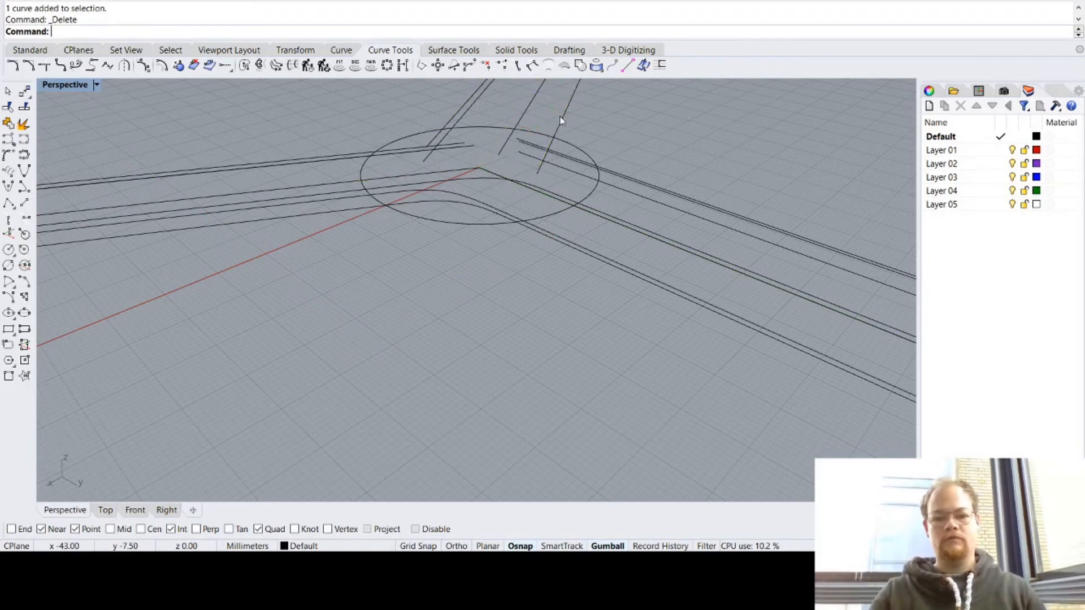
{"action": "left_click", "coordinate": [562, 120]}
{"action": "key", "text": "Delete"}
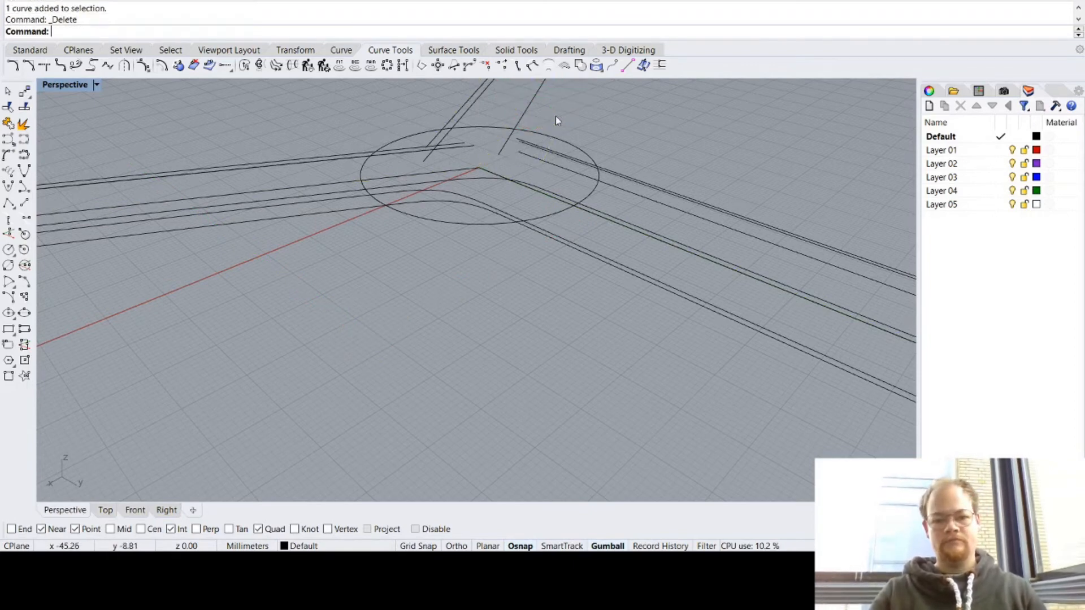
{"action": "left_click", "coordinate": [522, 106]}
{"action": "key", "text": "Delete"}
{"action": "left_click", "coordinate": [474, 108]}
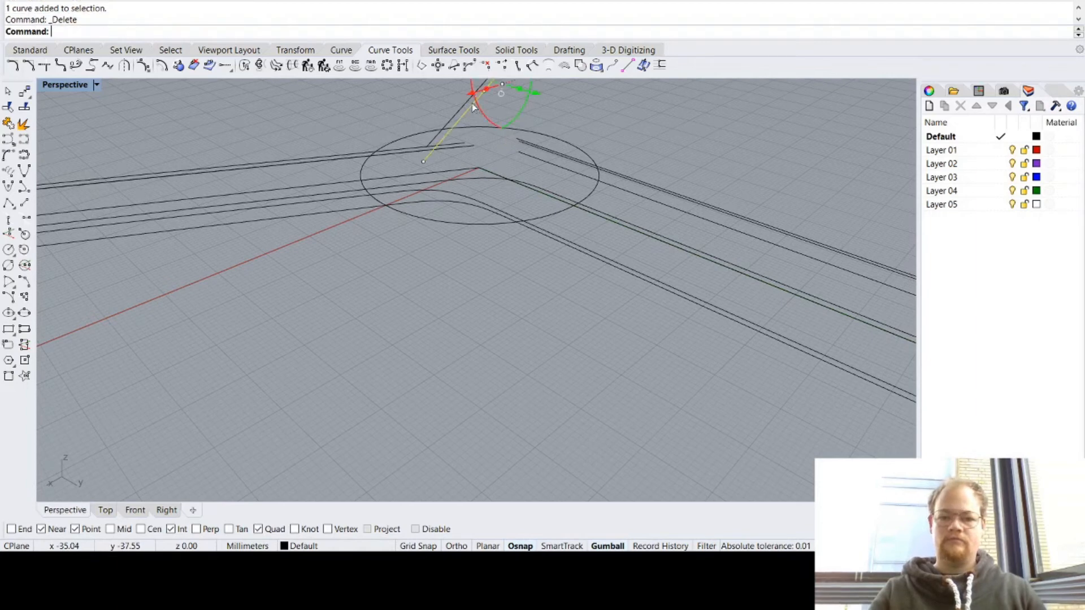
{"action": "key", "text": "Delete"}
{"action": "left_click", "coordinate": [460, 106]}
{"action": "key", "text": "Delete"}
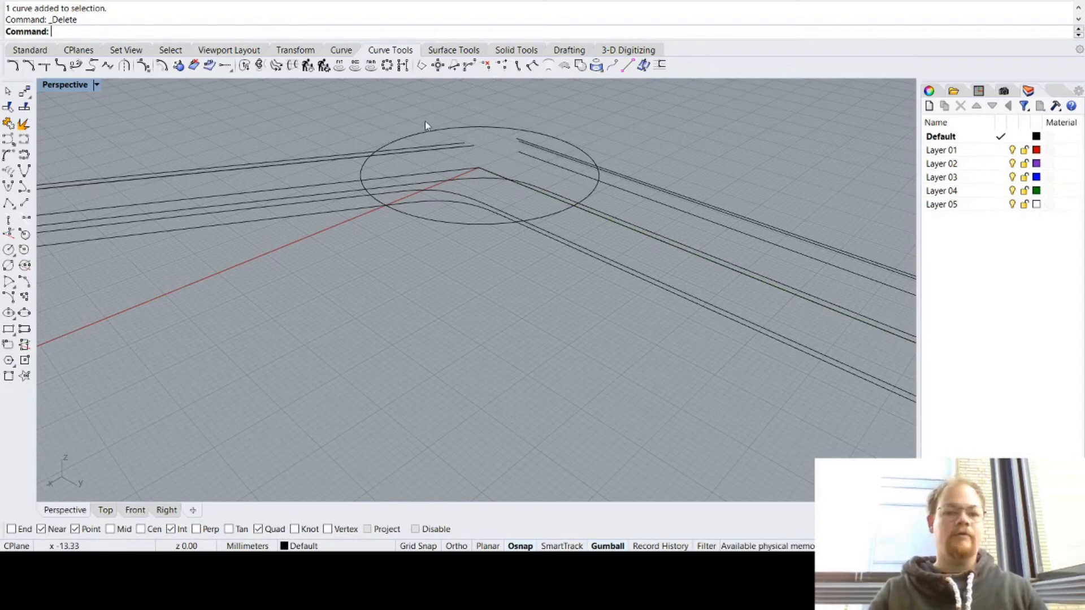
Step: Examine the two remaining arms and the control points of the inner and outer curves around the tip on the green axis
{"action": "scroll", "coordinate": [518, 180], "scroll_direction": "down", "scroll_amount": 5}
{"action": "scroll", "coordinate": [518, 180], "scroll_direction": "up", "scroll_amount": 2}
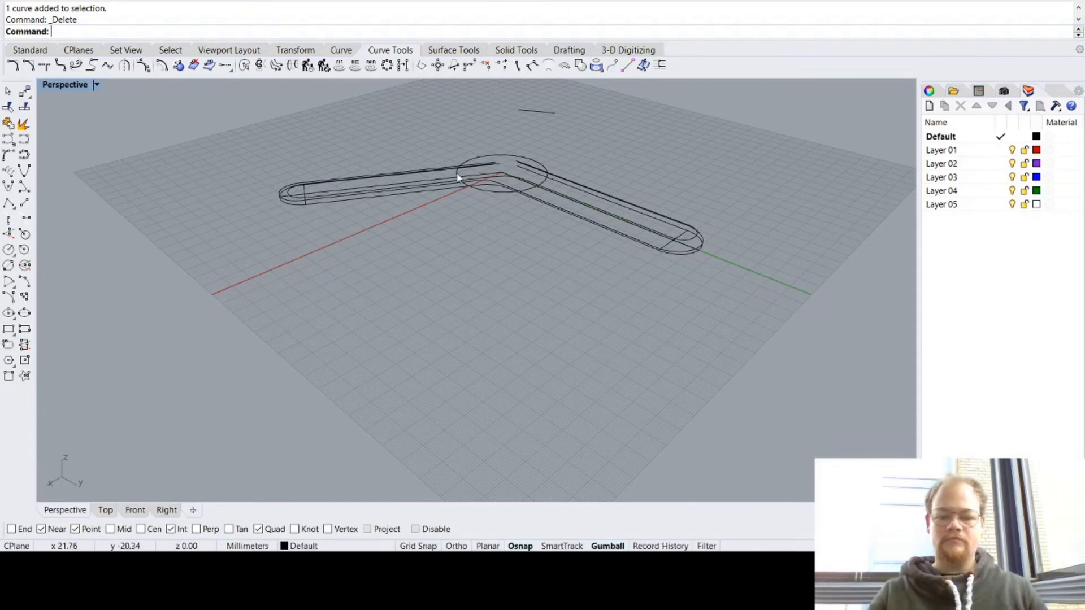
{"action": "scroll", "coordinate": [458, 178], "scroll_direction": "up", "scroll_amount": 5}
{"action": "scroll", "coordinate": [458, 178], "scroll_direction": "down", "scroll_amount": 2}
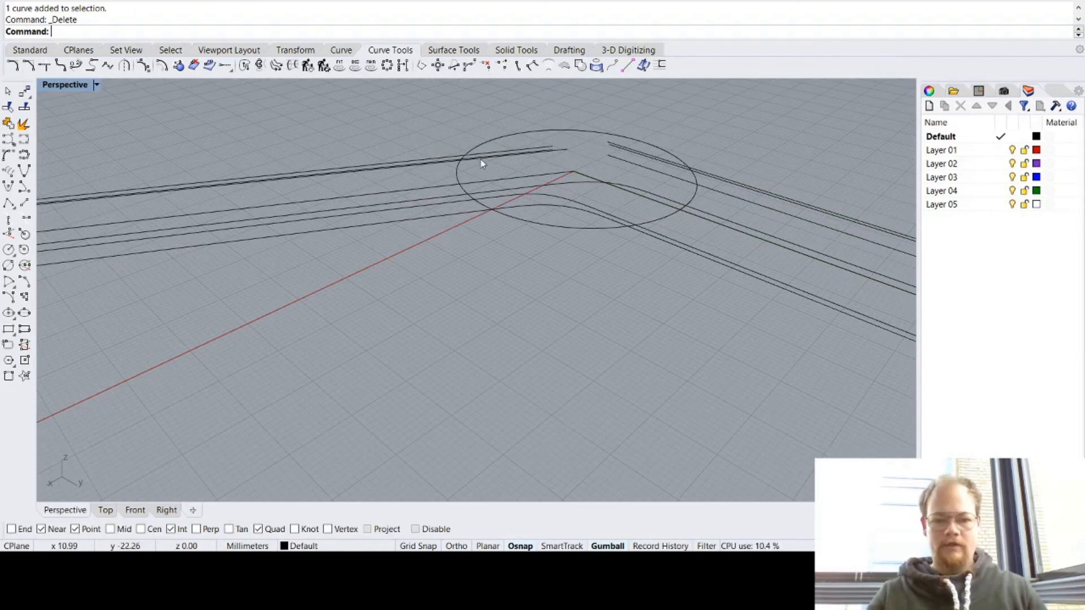
{"action": "scroll", "coordinate": [482, 164], "scroll_direction": "down", "scroll_amount": 5}
{"action": "scroll", "coordinate": [523, 213], "scroll_direction": "up", "scroll_amount": 2}
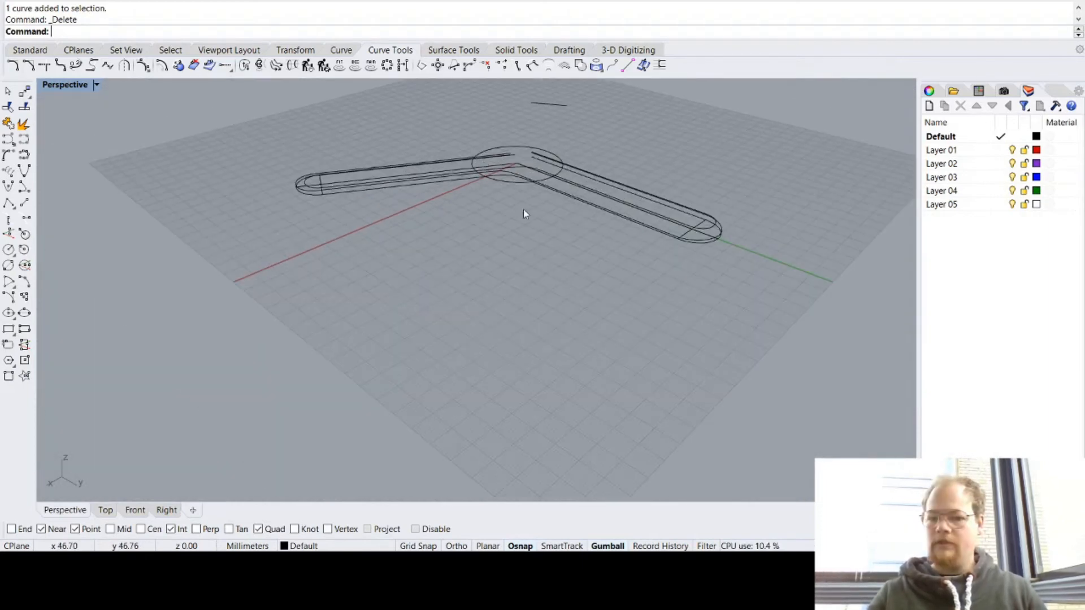
{"action": "scroll", "coordinate": [706, 218], "scroll_direction": "up", "scroll_amount": 4}
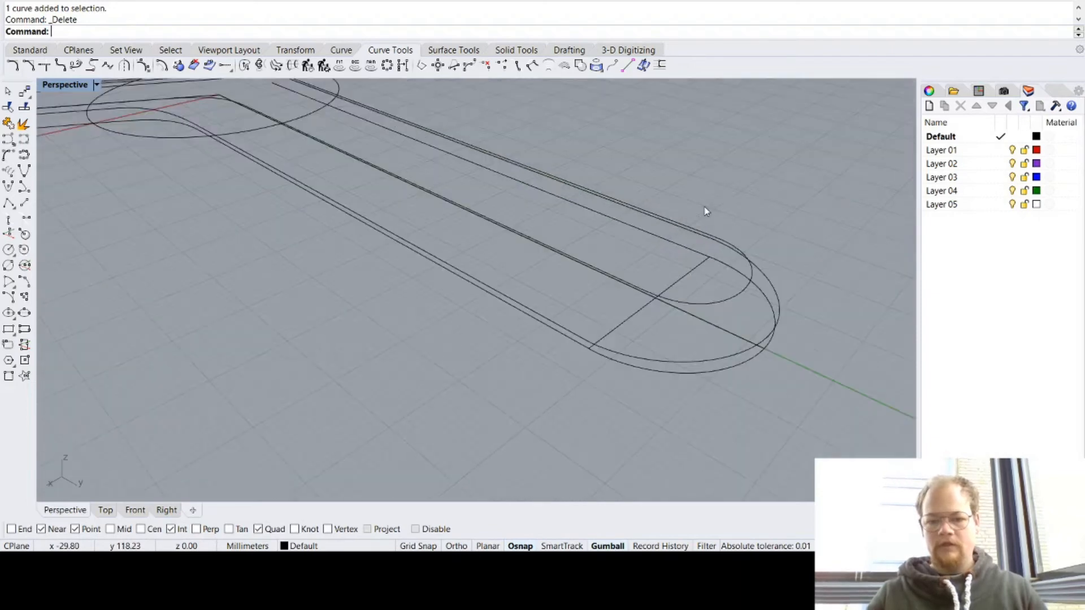
{"action": "scroll", "coordinate": [704, 211], "scroll_direction": "down", "scroll_amount": 2}
{"action": "left_click", "coordinate": [726, 261]}
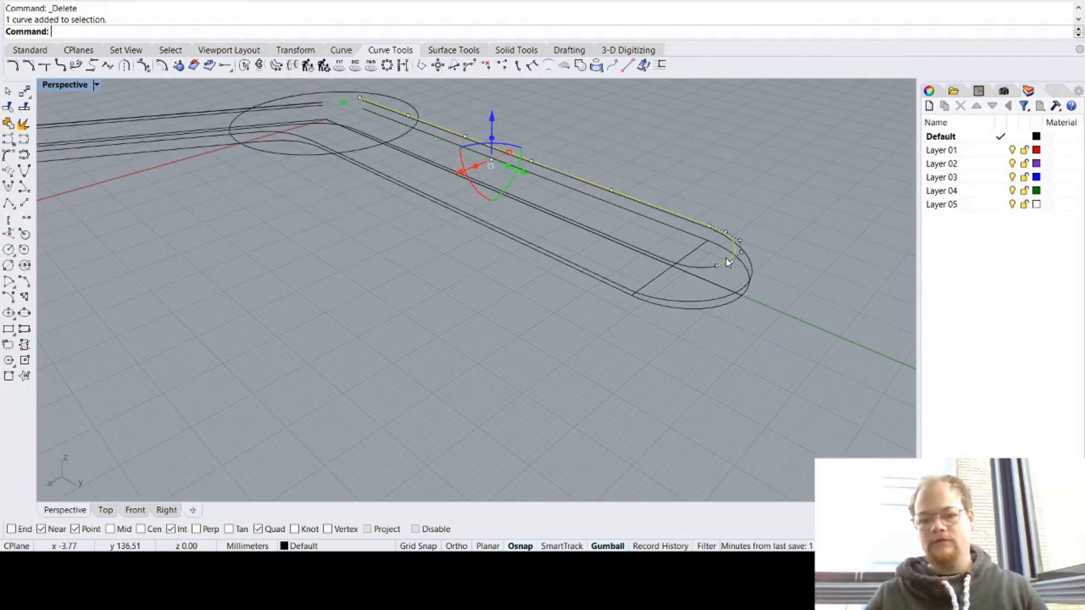
{"action": "left_click", "coordinate": [708, 263]}
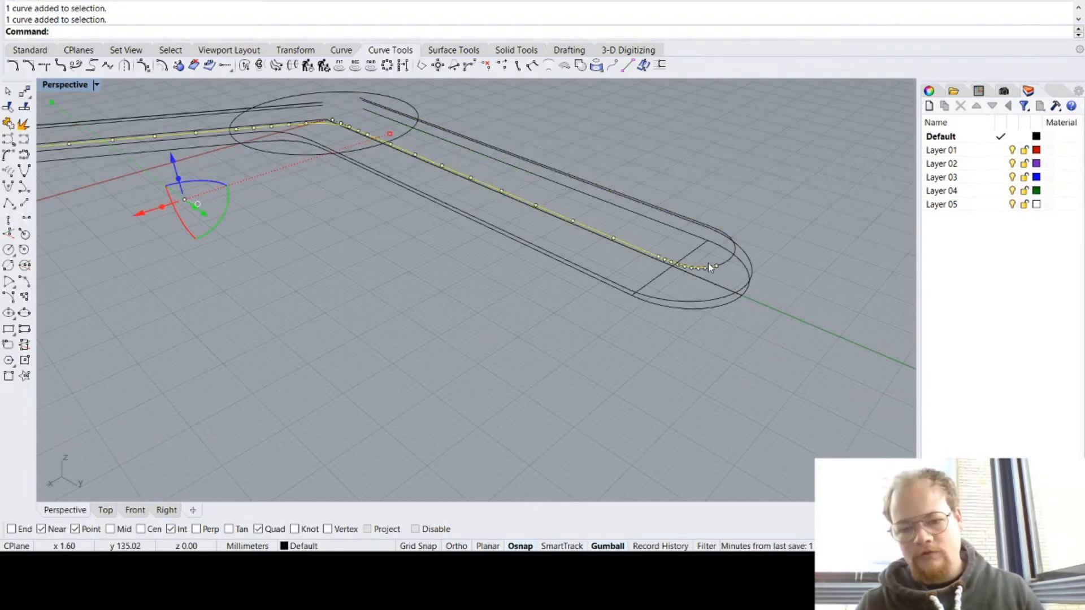
{"action": "left_click", "coordinate": [728, 293]}
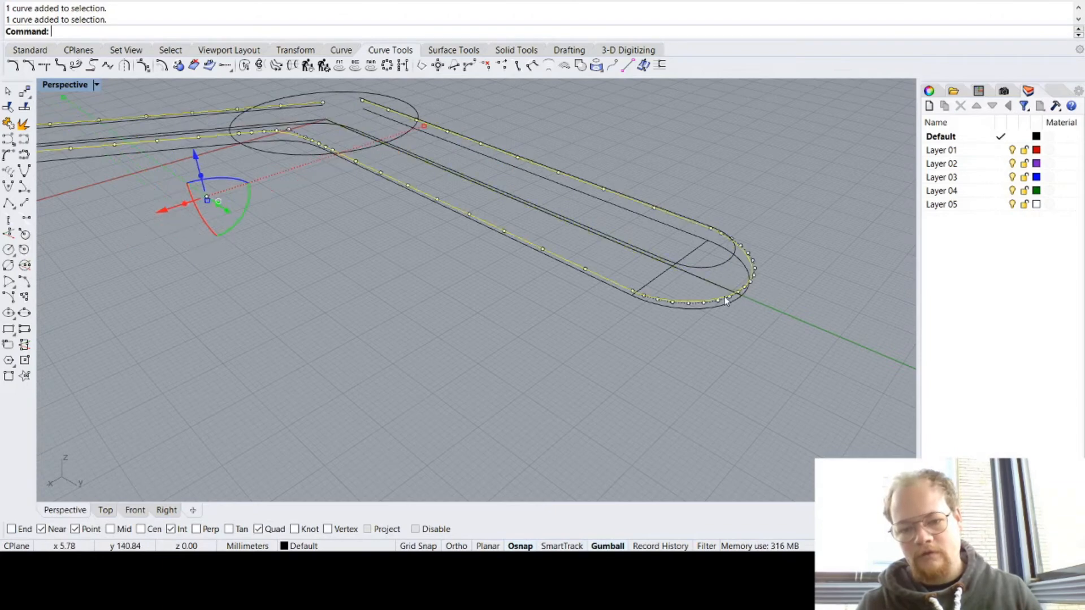
{"action": "left_click", "coordinate": [777, 279]}
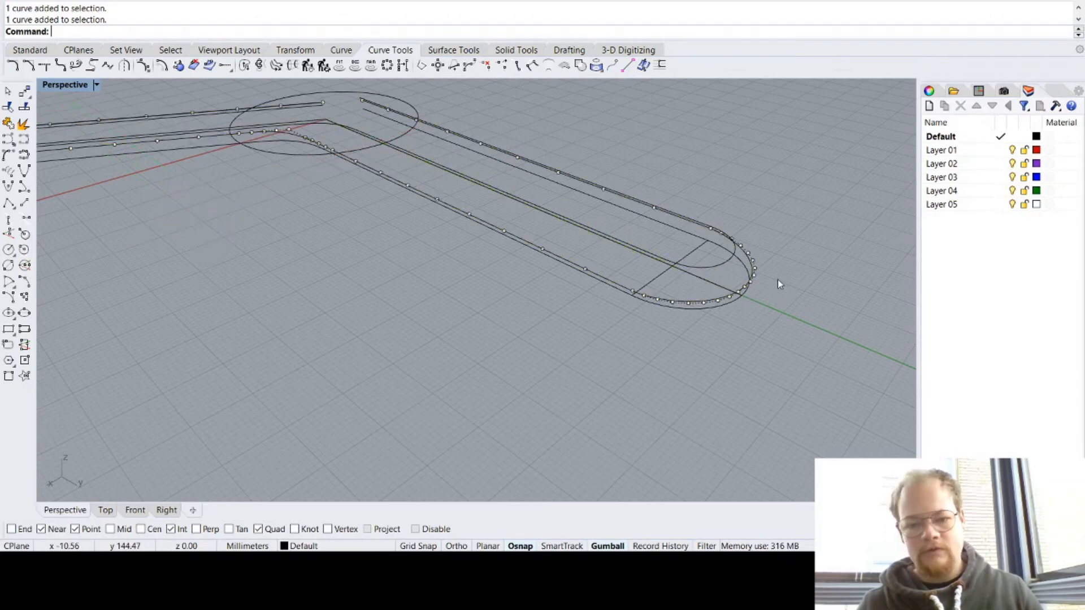
Step: Select the joined centre line and inspect how it runs through the arm tips and the open curve ends at the centre
{"action": "left_click", "coordinate": [713, 286]}
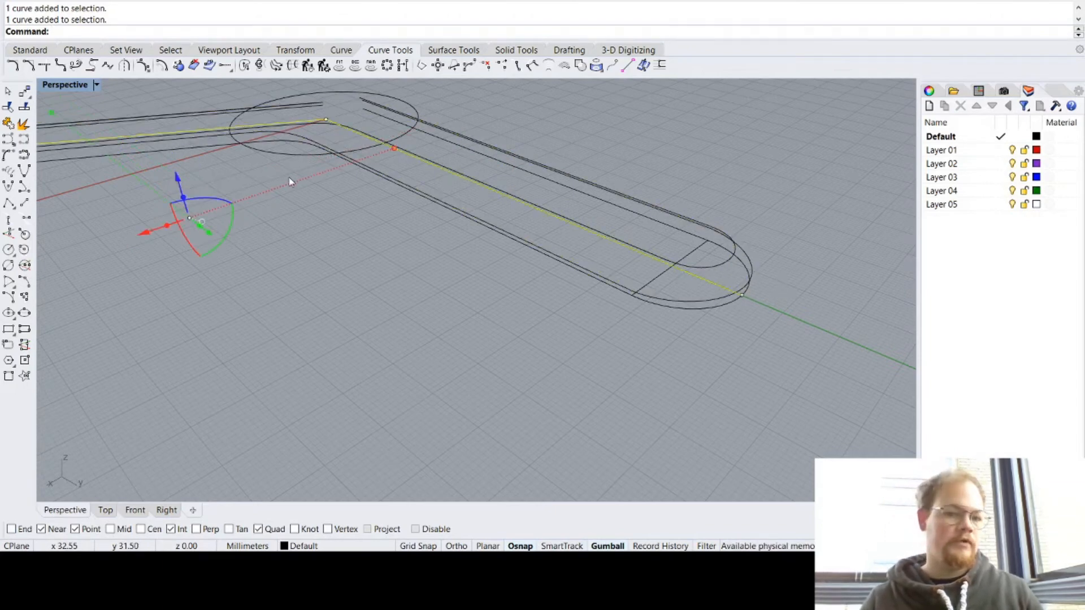
{"action": "scroll", "coordinate": [289, 182], "scroll_direction": "down", "scroll_amount": 5}
{"action": "scroll", "coordinate": [283, 181], "scroll_direction": "up", "scroll_amount": 3}
{"action": "scroll", "coordinate": [86, 154], "scroll_direction": "up", "scroll_amount": 4}
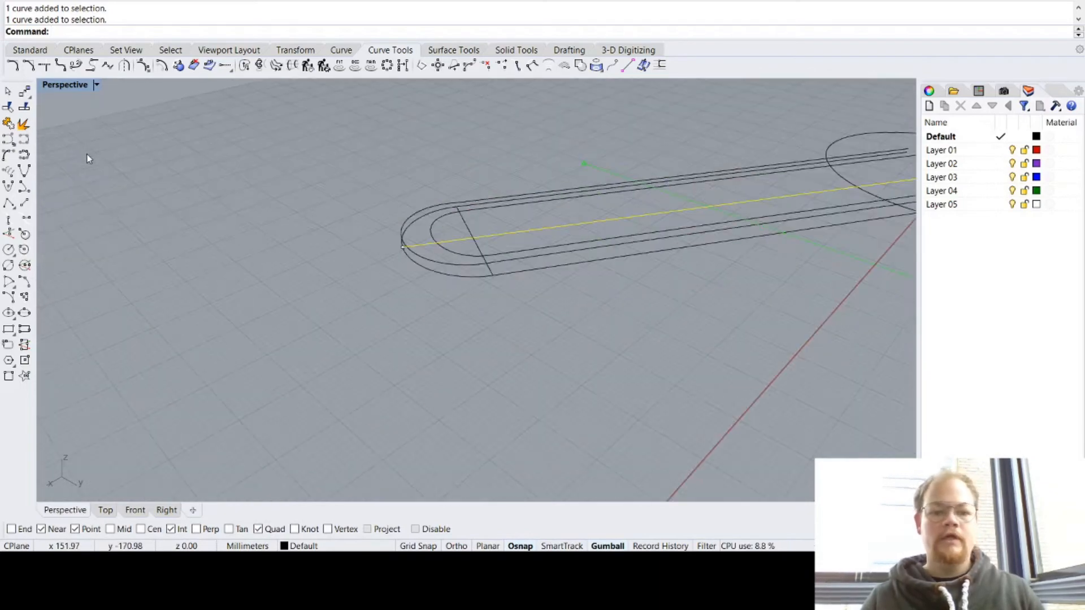
{"action": "scroll", "coordinate": [87, 153], "scroll_direction": "down", "scroll_amount": 5}
{"action": "scroll", "coordinate": [87, 153], "scroll_direction": "up", "scroll_amount": 4}
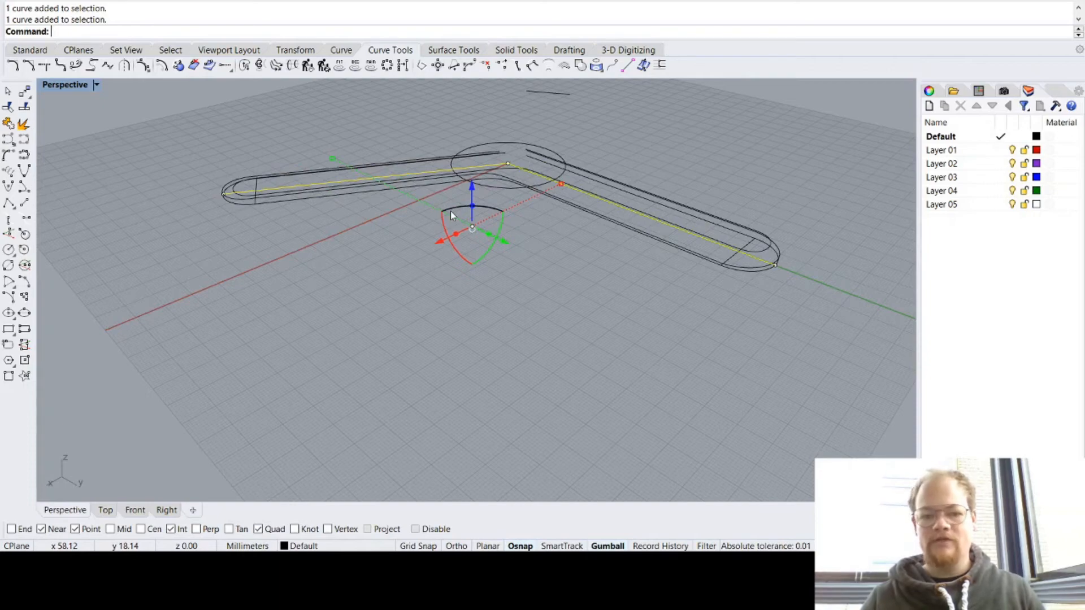
{"action": "scroll", "coordinate": [521, 156], "scroll_direction": "up", "scroll_amount": 5}
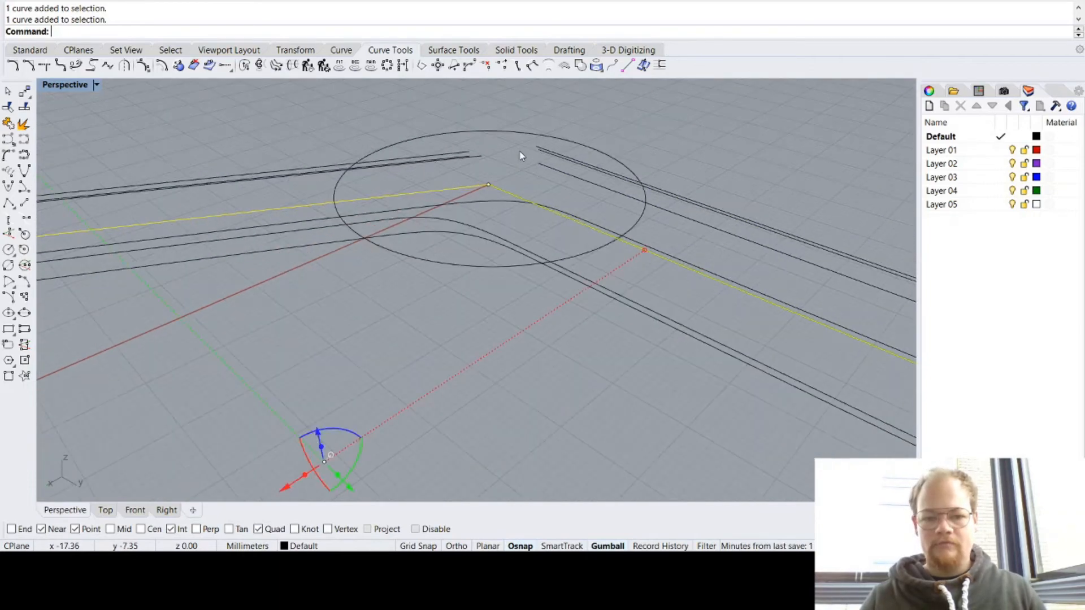
Step: Extrude the joined centre line straight up about 36 mm as an open surface, without a solid and on one side only
{"action": "scroll", "coordinate": [521, 156], "scroll_direction": "down", "scroll_amount": 3}
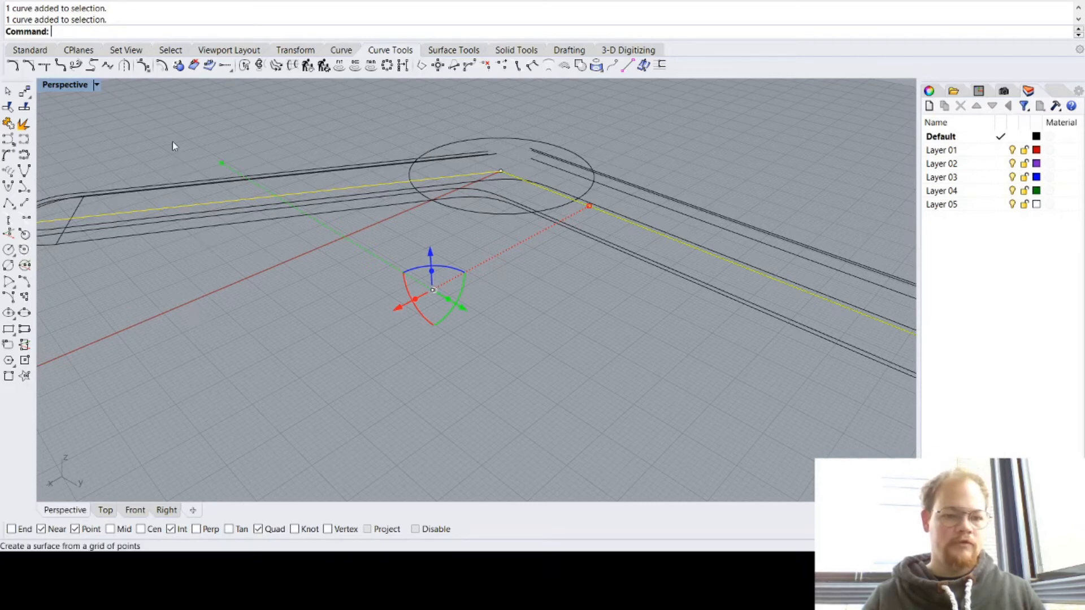
{"action": "left_click", "coordinate": [290, 160]}
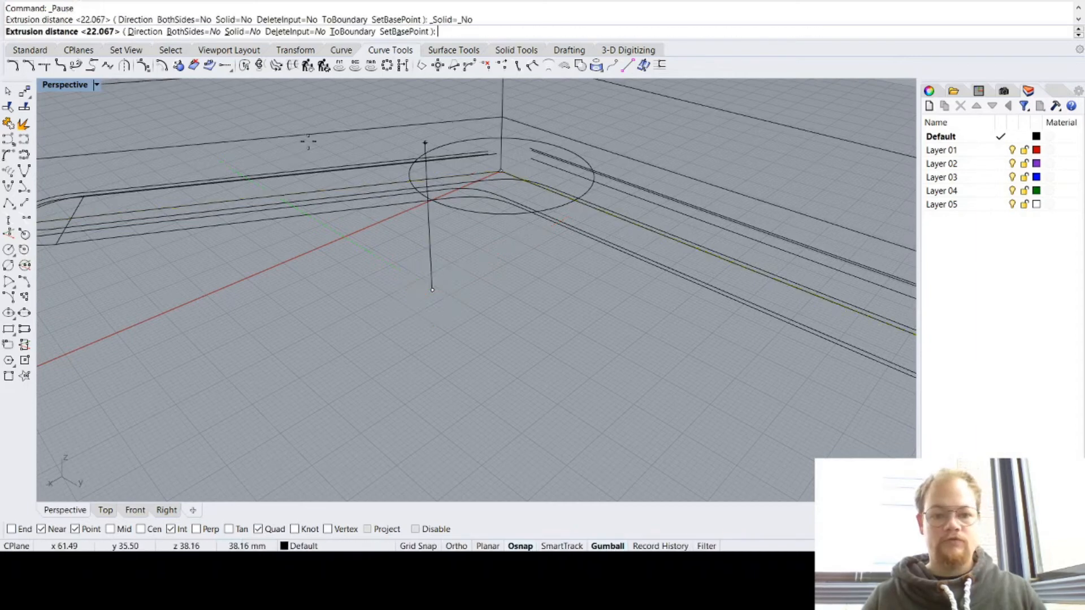
{"action": "scroll", "coordinate": [334, 151], "scroll_direction": "down", "scroll_amount": 8}
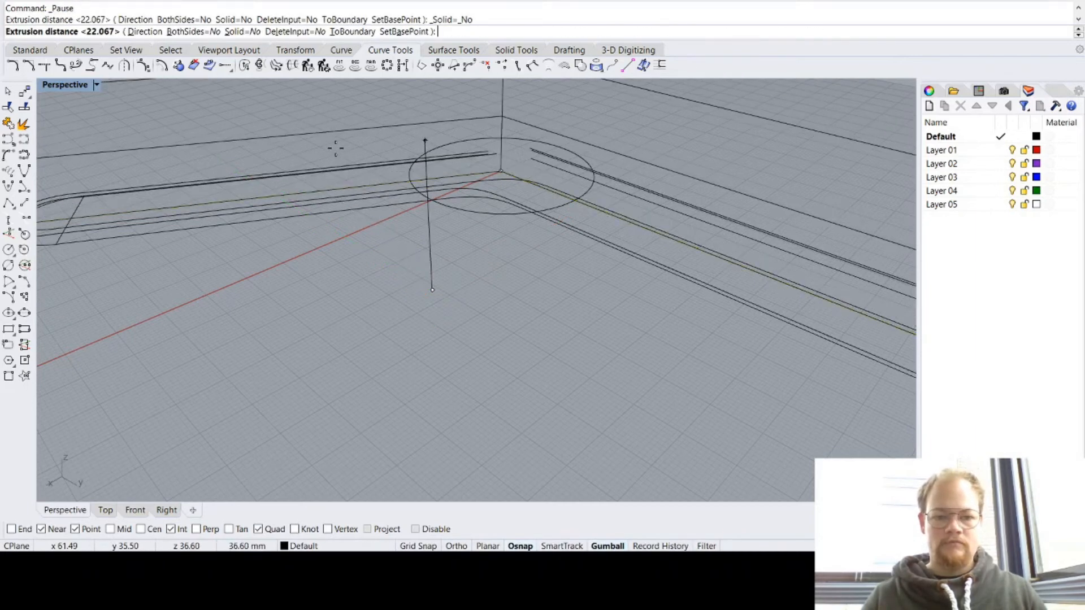
{"action": "scroll", "coordinate": [336, 149], "scroll_direction": "up", "scroll_amount": 5}
{"action": "left_click", "coordinate": [336, 150]}
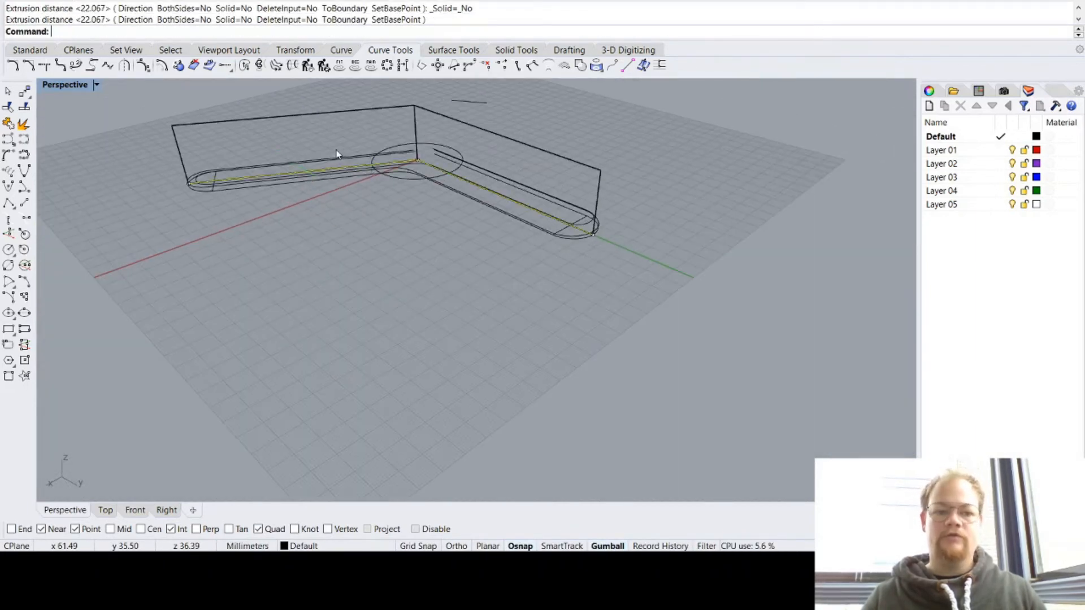
{"action": "left_click", "coordinate": [382, 302]}
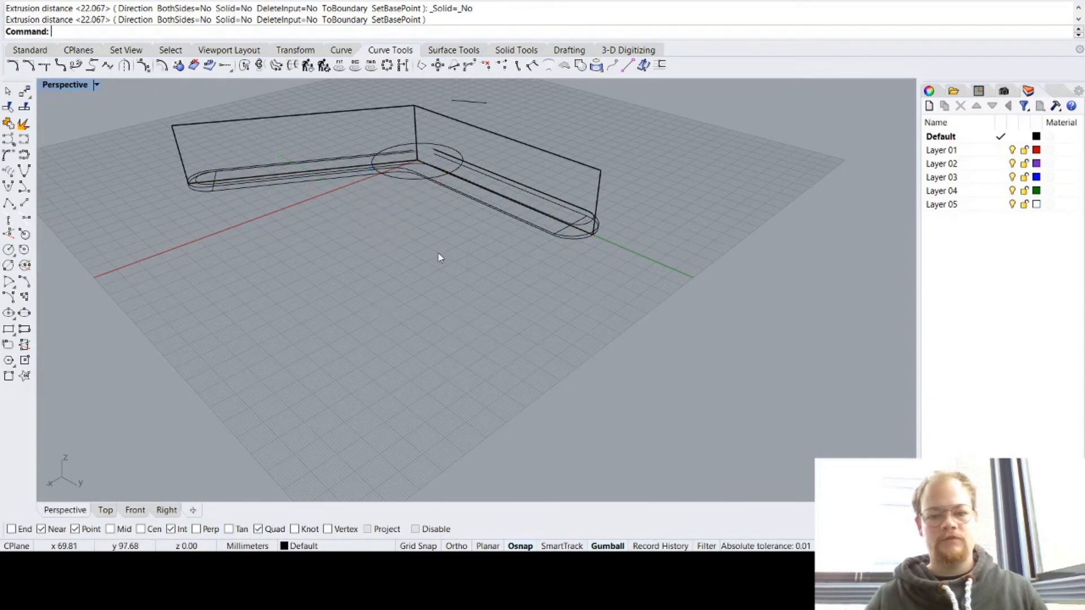
Step: Split the outline curve around the green-axis arm's tip, using the vertical extruded surface as the cutting object
{"action": "right_click_drag", "start_coordinate": [438, 256], "coordinate": [440, 284]}
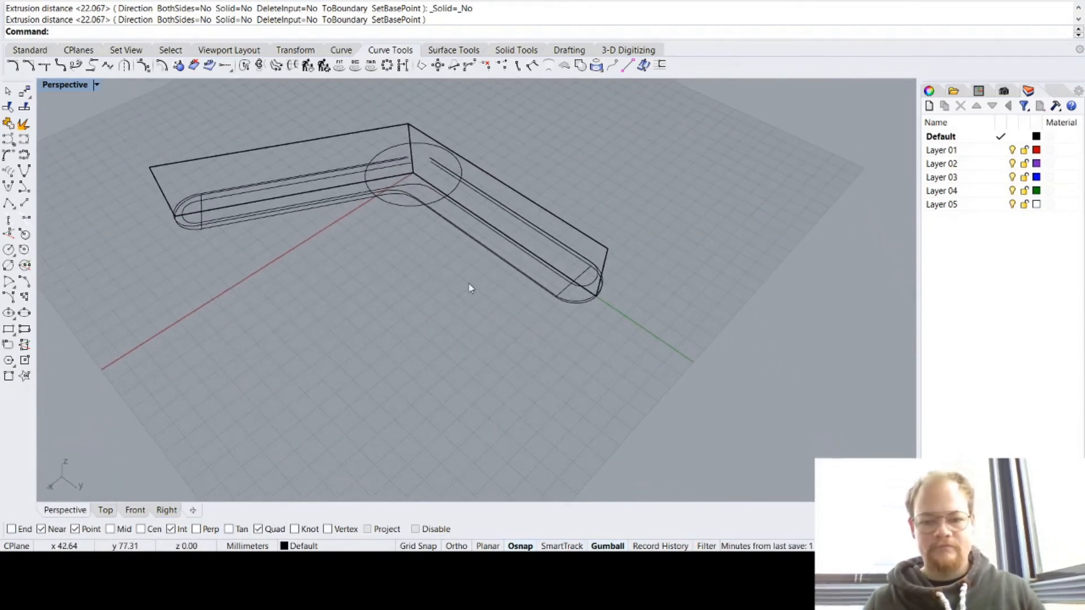
{"action": "scroll", "coordinate": [589, 299], "scroll_direction": "up", "scroll_amount": 5}
{"action": "scroll", "coordinate": [589, 297], "scroll_direction": "down", "scroll_amount": 5}
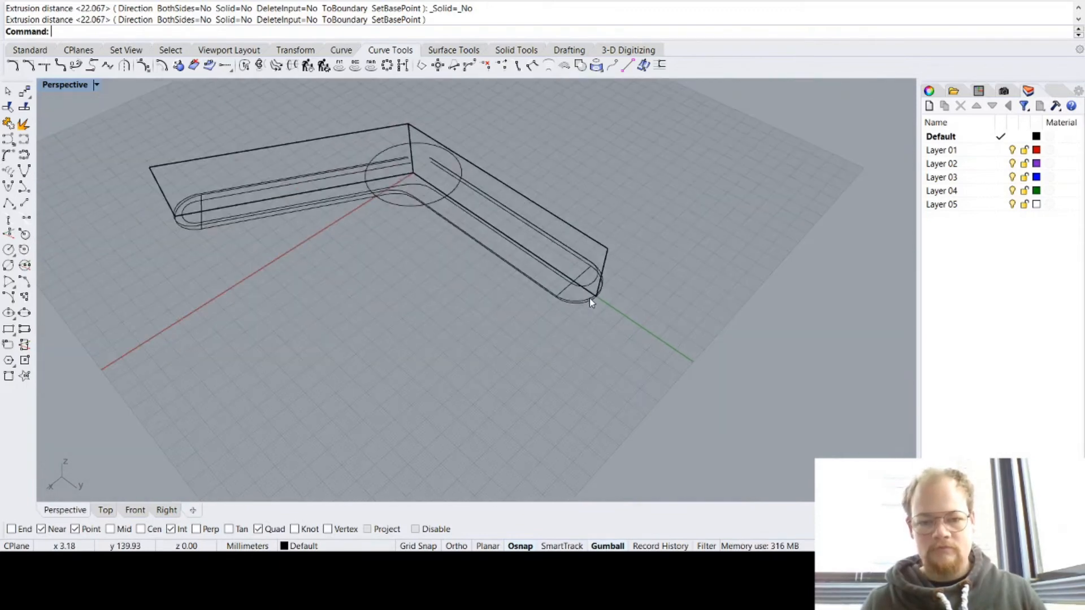
{"action": "scroll", "coordinate": [589, 298], "scroll_direction": "up", "scroll_amount": 2}
{"action": "left_click", "coordinate": [589, 297]}
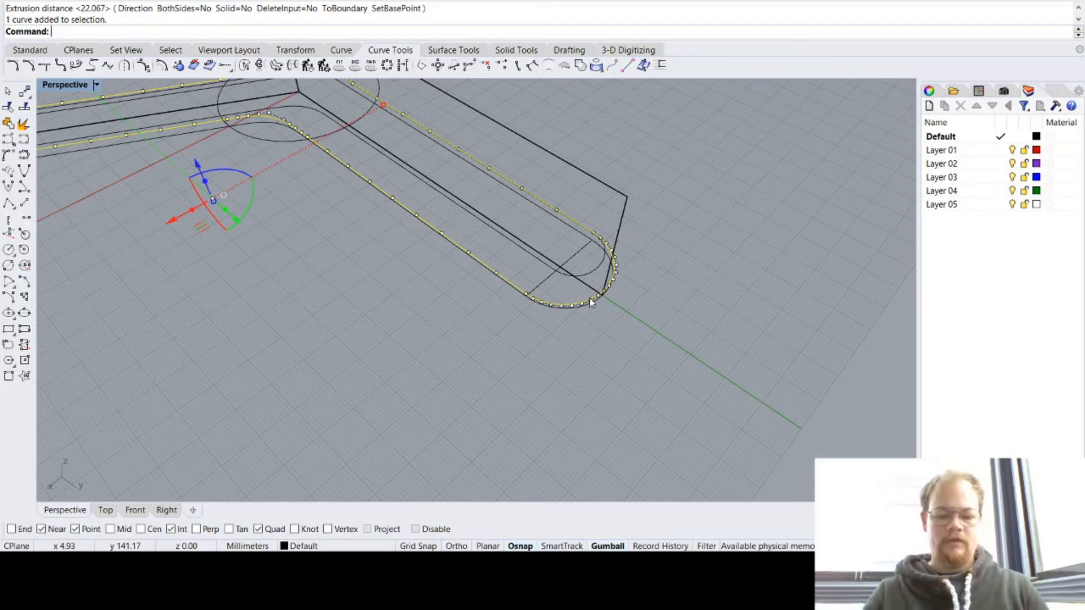
{"action": "type", "text": "Split"}
{"action": "key", "text": "Return"}
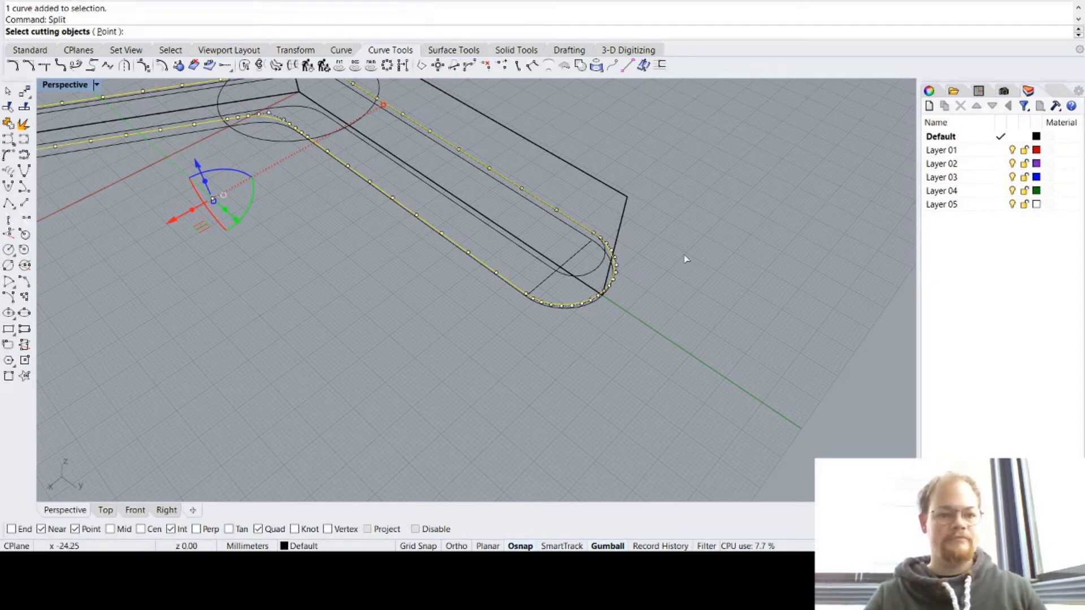
{"action": "scroll", "coordinate": [650, 235], "scroll_direction": "up", "scroll_amount": 2}
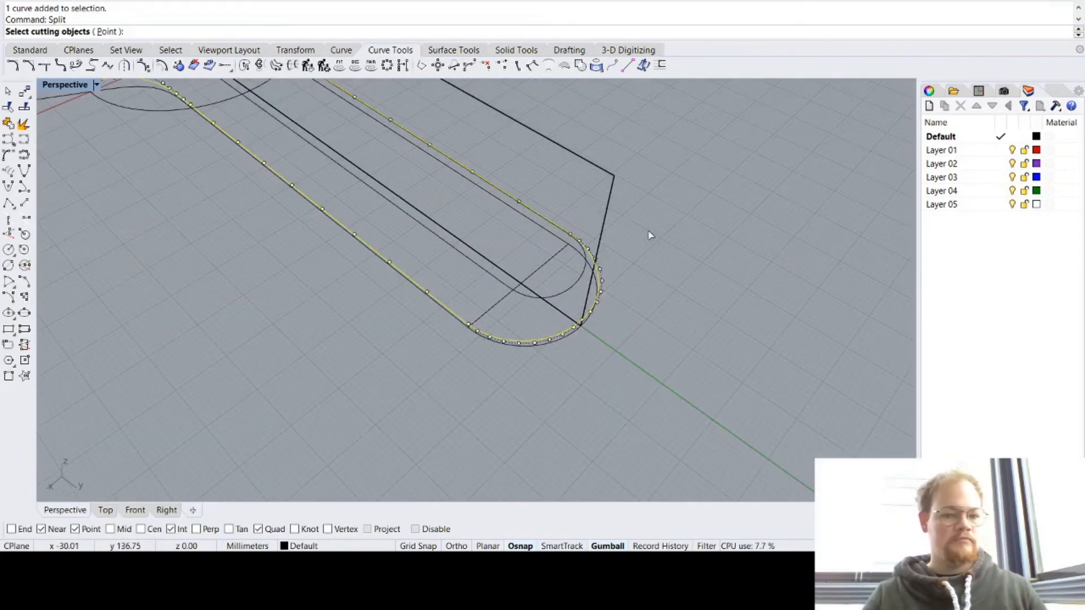
{"action": "left_click", "coordinate": [611, 197]}
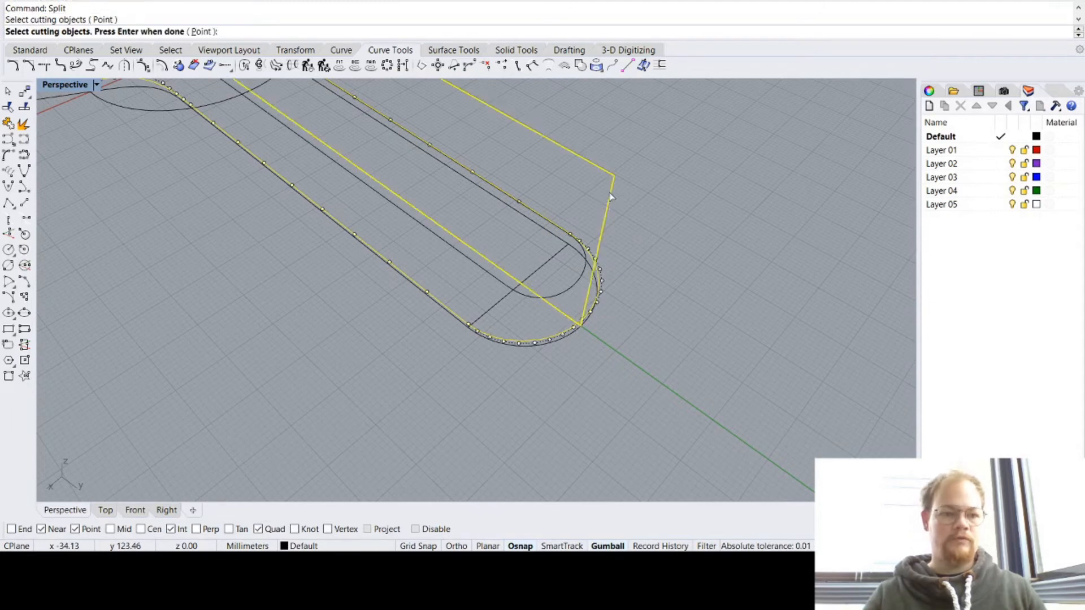
{"action": "key", "text": "Return"}
{"action": "key", "text": "Escape"}
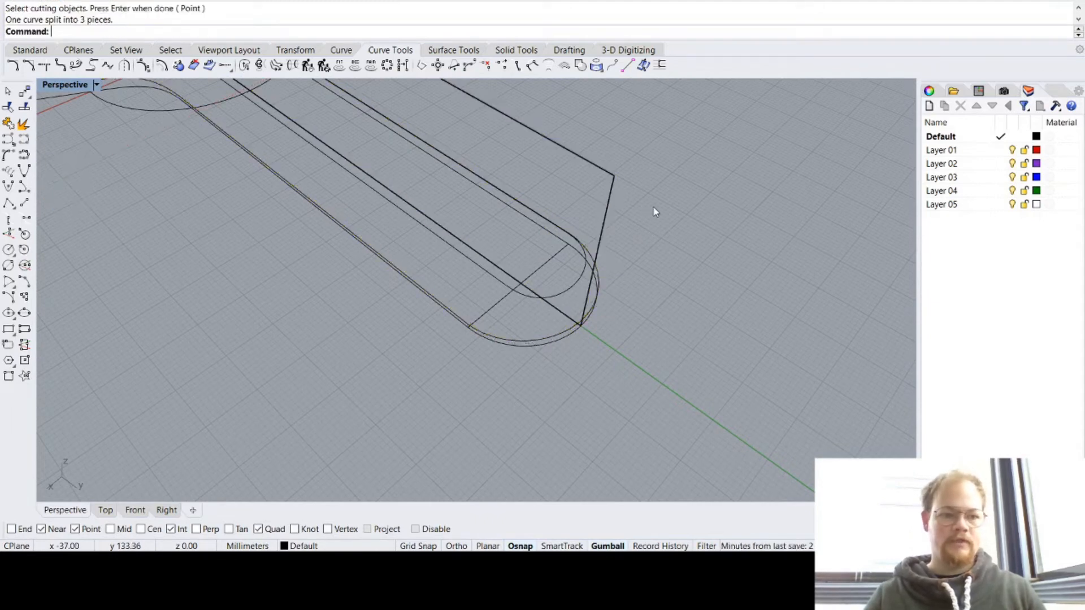
Step: Delete the cut-off curve pieces behind the vertical surface on the green-axis arm and the stray line behind the centre
{"action": "left_click", "coordinate": [582, 262]}
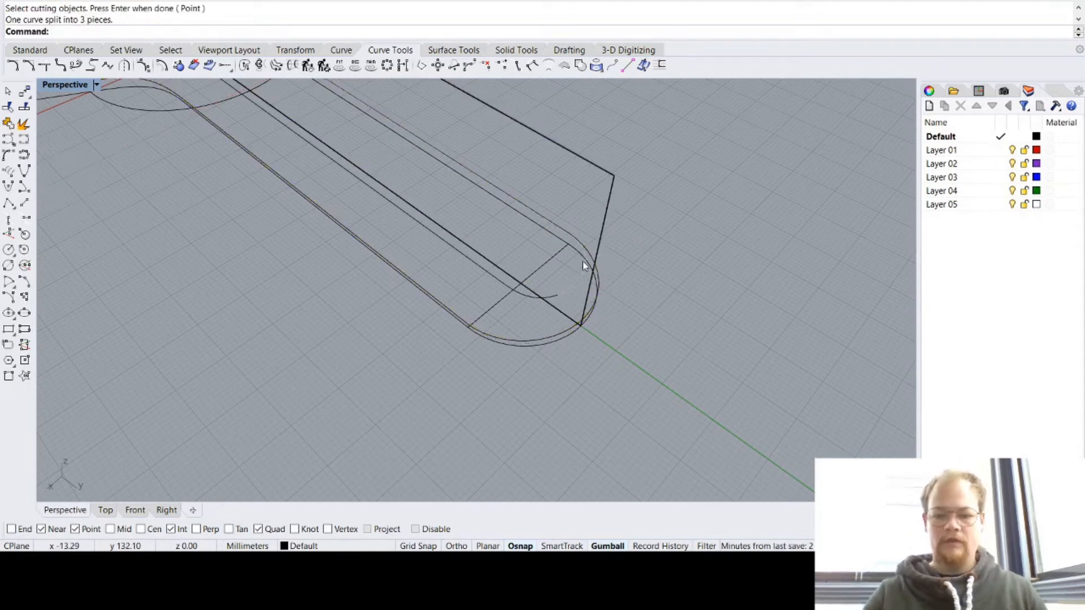
{"action": "key", "text": "Delete"}
{"action": "left_click", "coordinate": [576, 250]}
{"action": "key", "text": "Delete"}
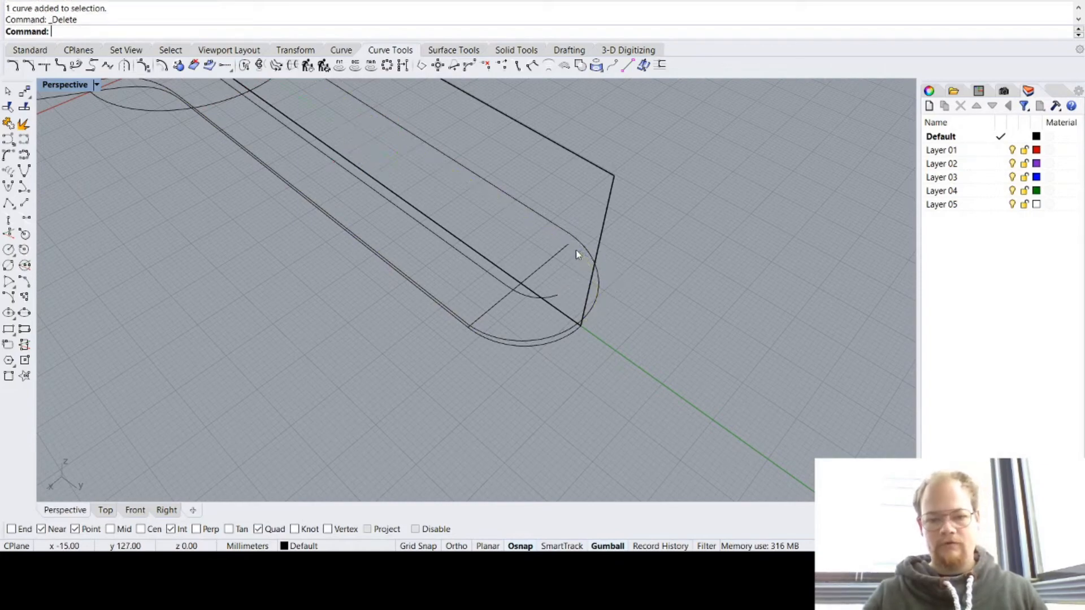
{"action": "scroll", "coordinate": [576, 248], "scroll_direction": "down", "scroll_amount": 8}
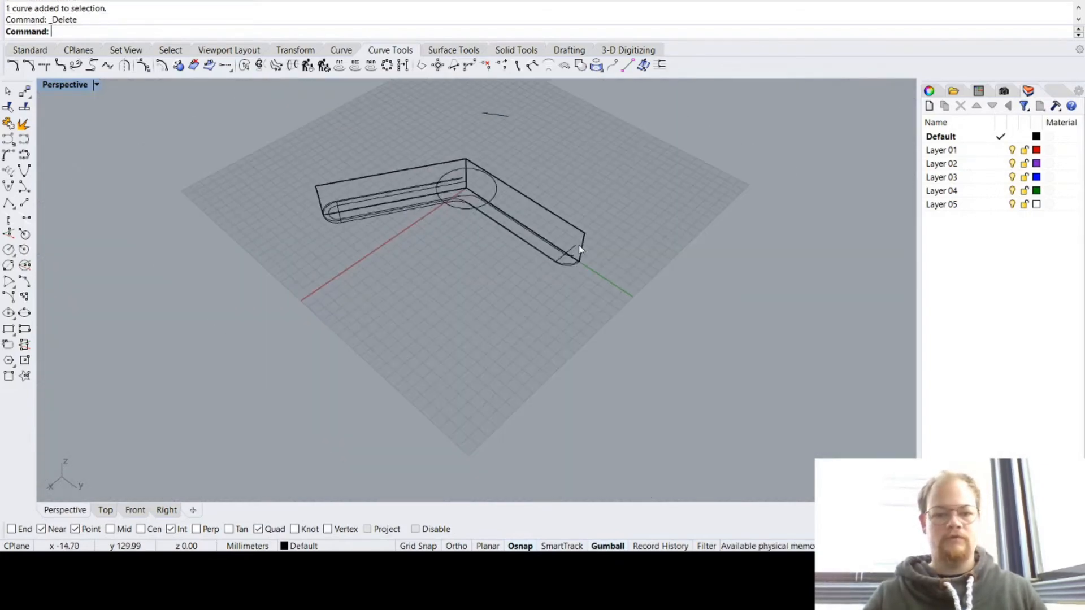
{"action": "scroll", "coordinate": [339, 138], "scroll_direction": "up", "scroll_amount": 5}
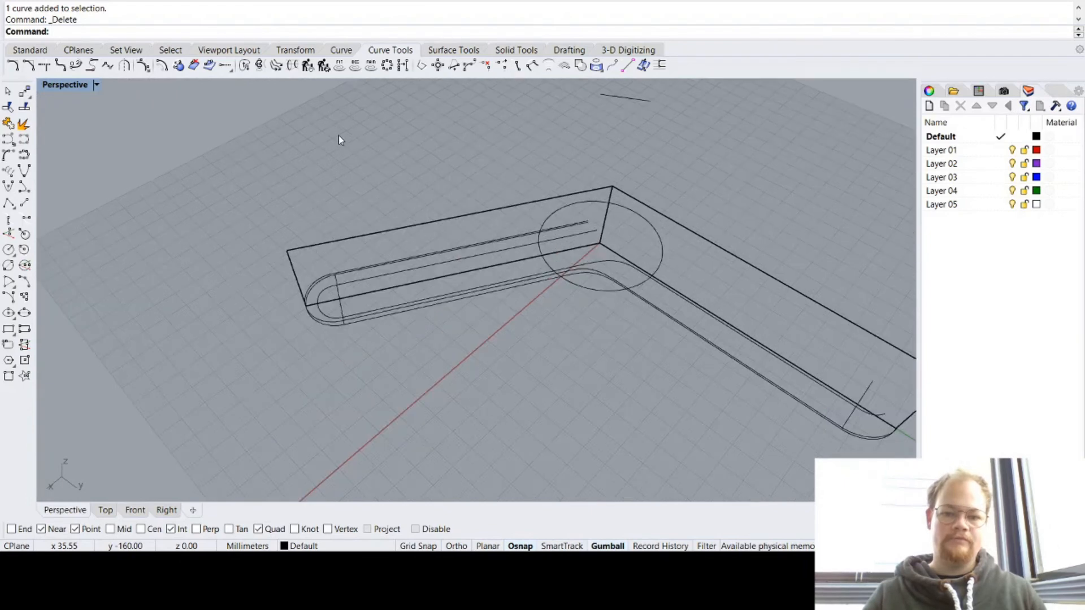
{"action": "left_click", "coordinate": [633, 101]}
{"action": "key", "text": "Delete"}
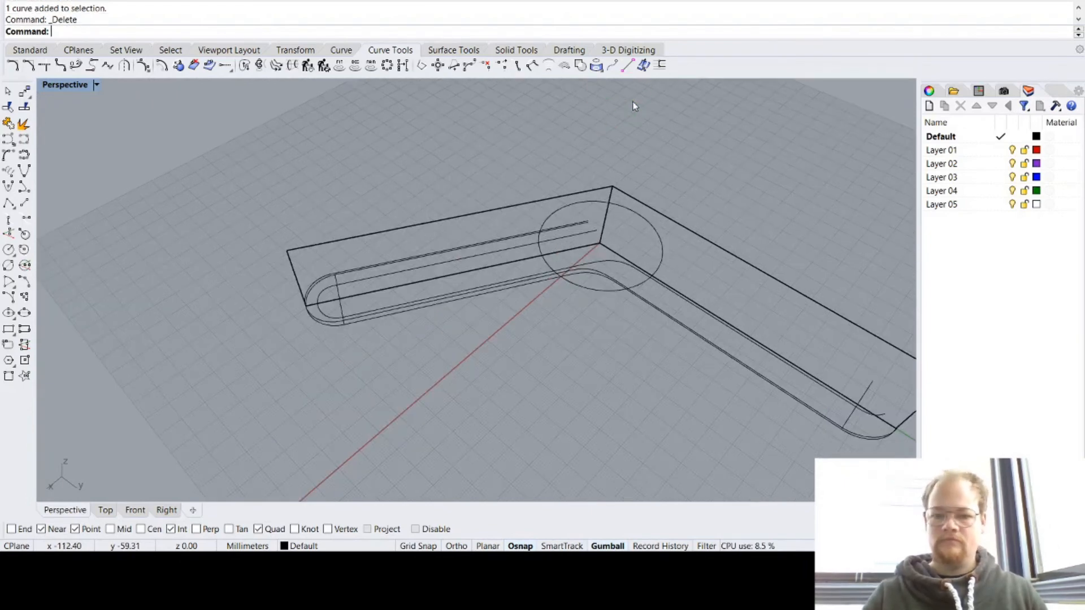
{"action": "right_click", "coordinate": [484, 247]}
{"action": "left_click", "coordinate": [482, 247]}
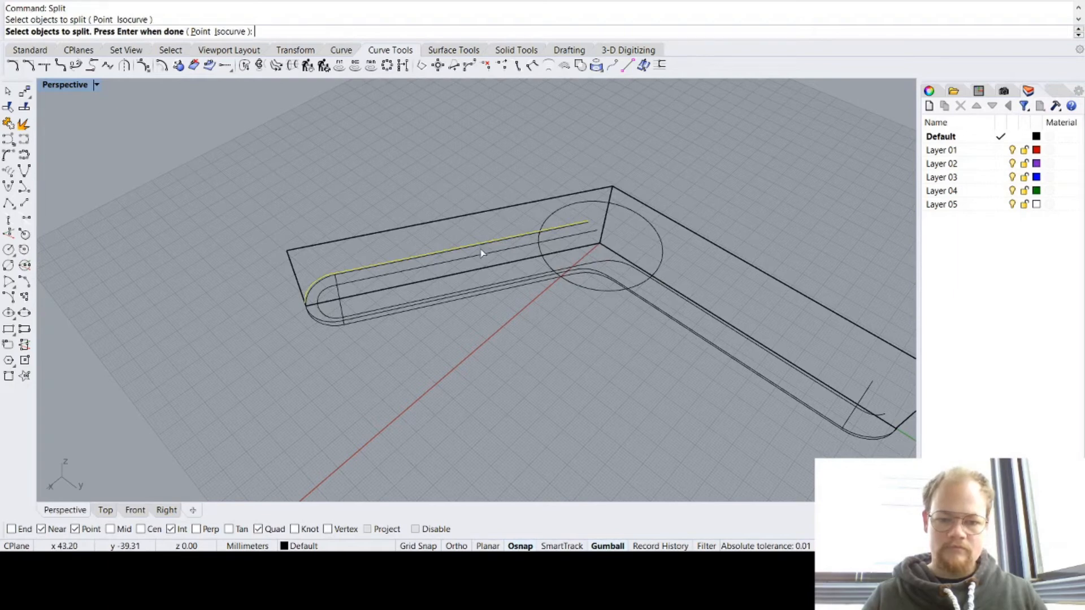
{"action": "right_click_drag", "start_coordinate": [243, 316], "coordinate": [428, 309]}
{"action": "key", "text": "Escape"}
Step: Delete the leftover curve pieces behind the vertical surface on the other arm, along with the short cross line near its tip
{"action": "scroll", "coordinate": [490, 266], "scroll_direction": "up", "scroll_amount": 5}
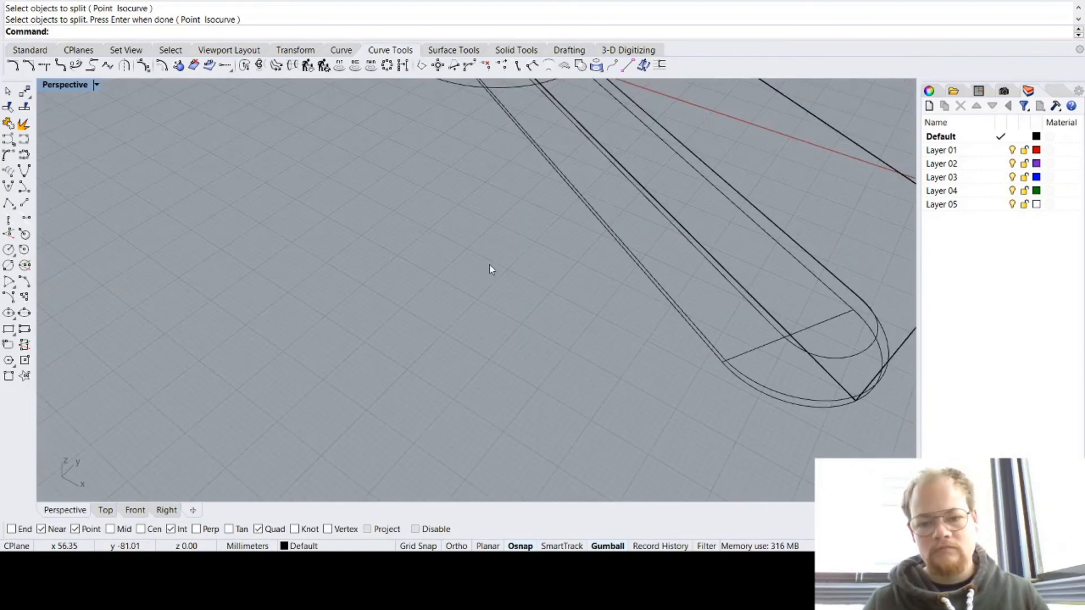
{"action": "left_click", "coordinate": [767, 328]}
{"action": "key", "text": "Delete"}
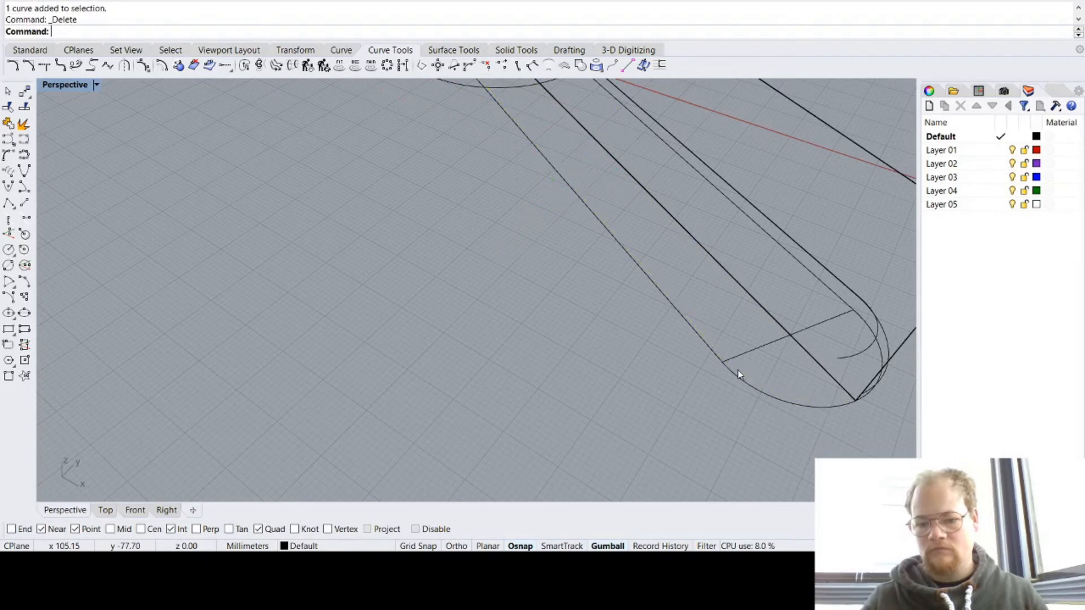
{"action": "left_click", "coordinate": [745, 382]}
{"action": "key", "text": "Delete"}
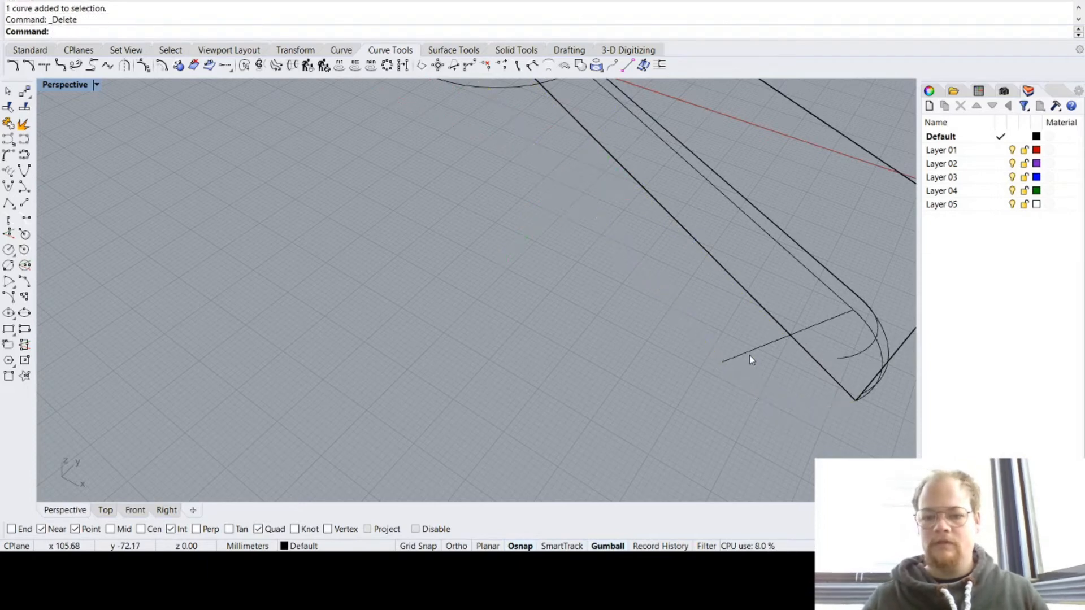
{"action": "left_click", "coordinate": [751, 356]}
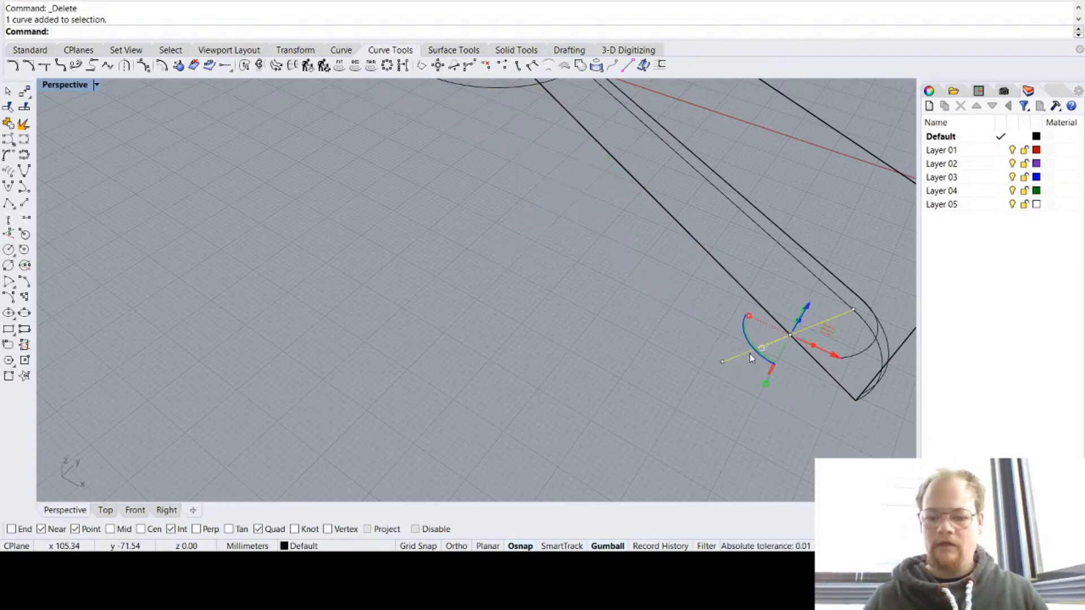
{"action": "key", "text": "Delete"}
Step: Delete the circle around the centre and the short cross line near the green-axis arm's tip
{"action": "scroll", "coordinate": [751, 356], "scroll_direction": "down", "scroll_amount": 5}
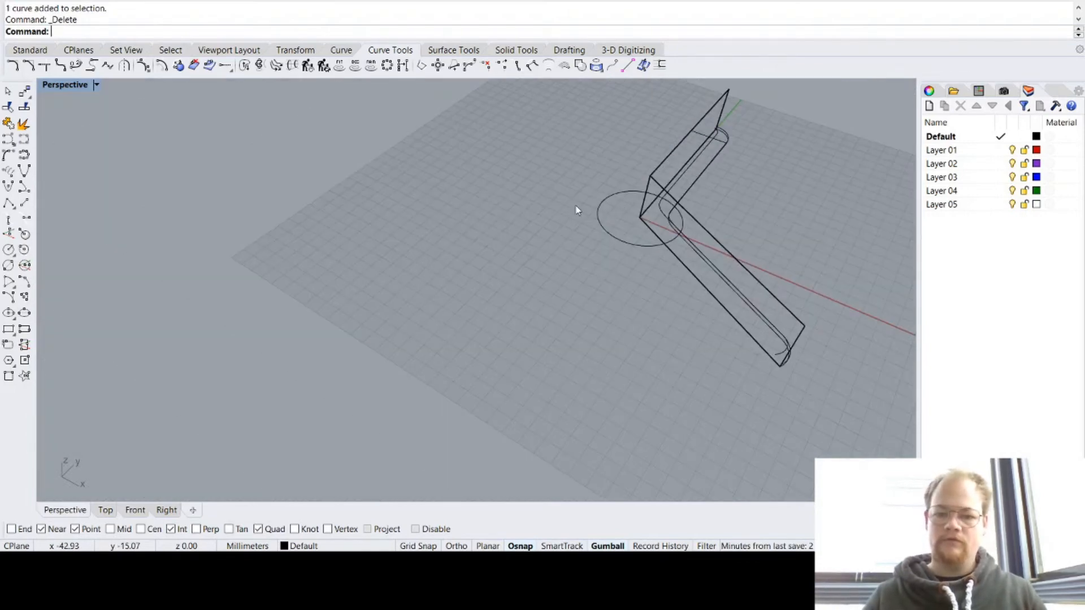
{"action": "left_click", "coordinate": [598, 214]}
{"action": "key", "text": "Delete"}
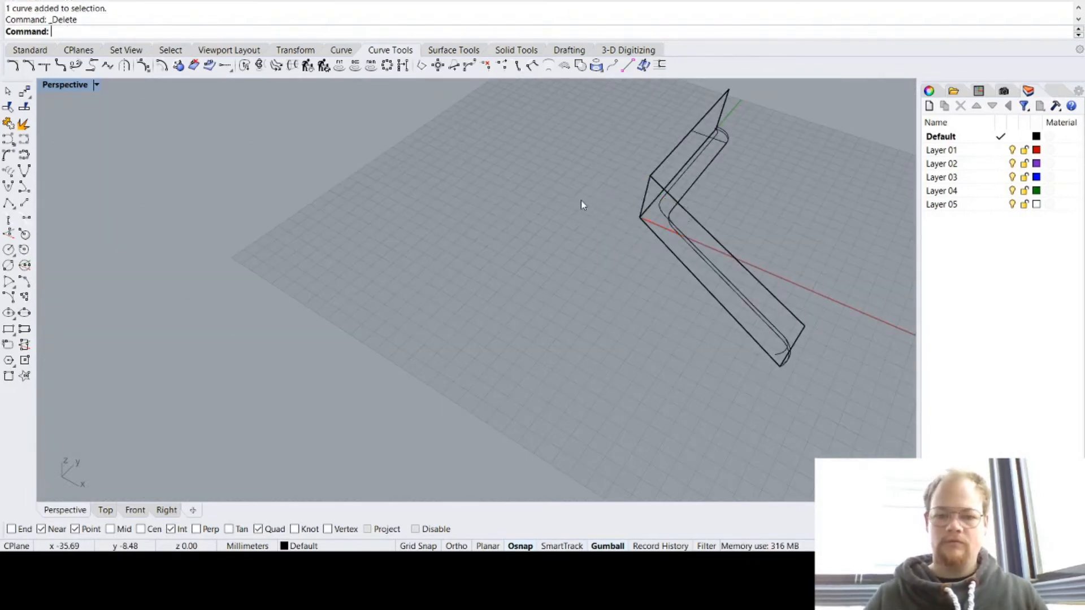
{"action": "right_click_drag", "start_coordinate": [598, 194], "coordinate": [797, 182]}
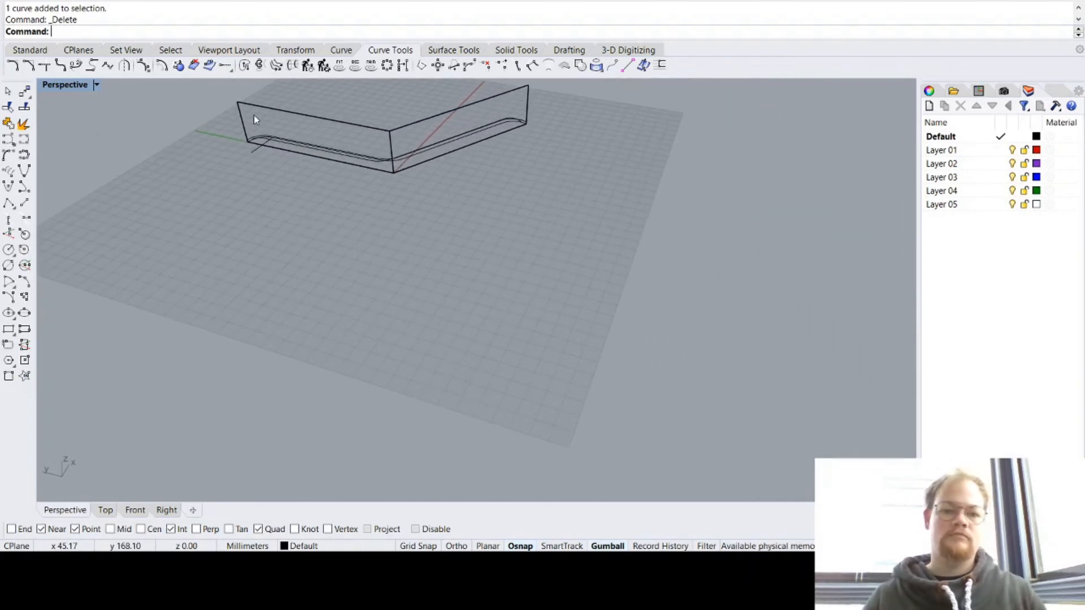
{"action": "scroll", "coordinate": [254, 117], "scroll_direction": "up", "scroll_amount": 8}
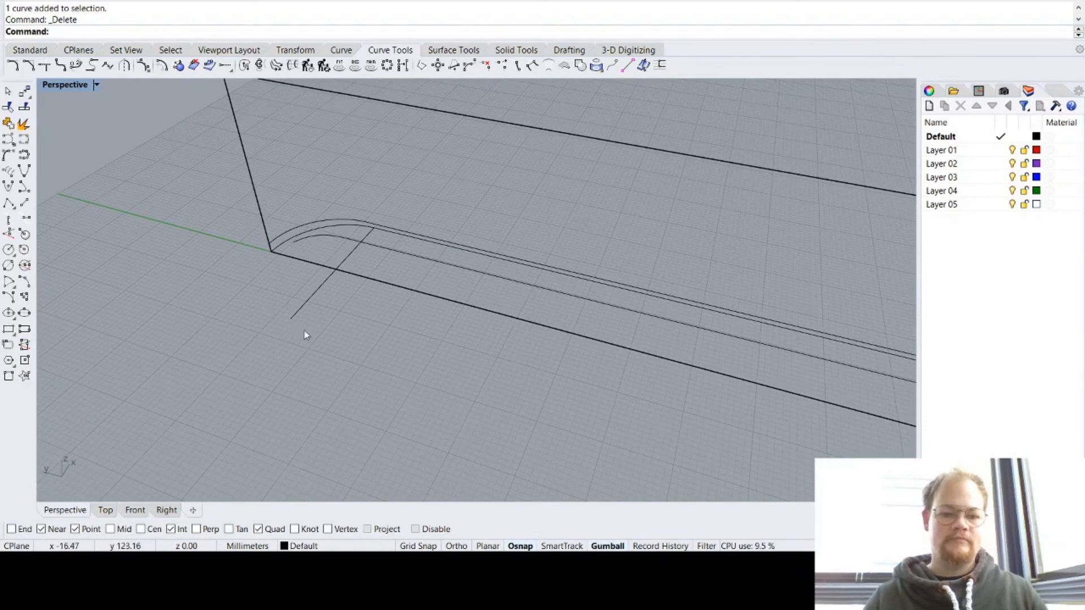
{"action": "left_click", "coordinate": [300, 300]}
{"action": "key", "text": "Delete"}
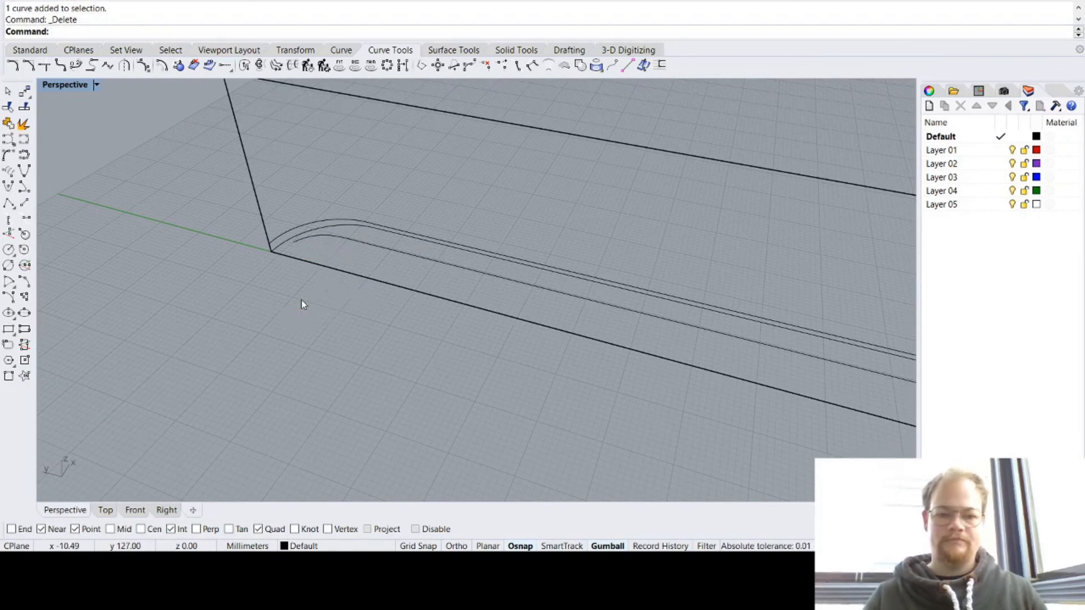
Step: Examine the remaining trimmed section curves, their ends at the vertical surface and the outer curve's control points at the green-axis tip
{"action": "right_click_drag", "start_coordinate": [301, 304], "coordinate": [518, 307]}
{"action": "key", "text": "ctrl+shift+e"}
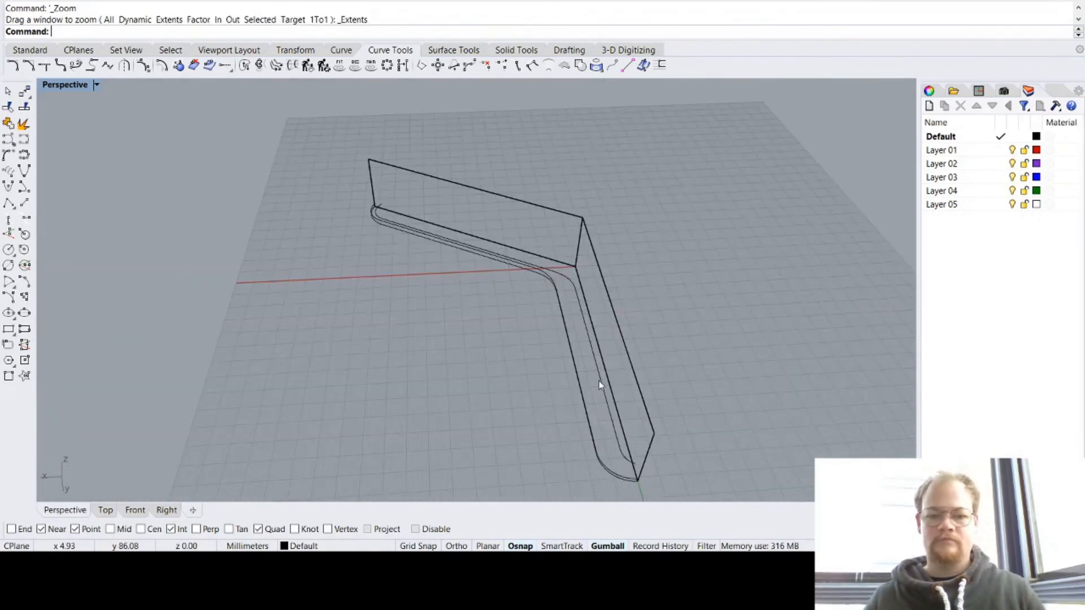
{"action": "scroll", "coordinate": [645, 490], "scroll_direction": "up", "scroll_amount": 5}
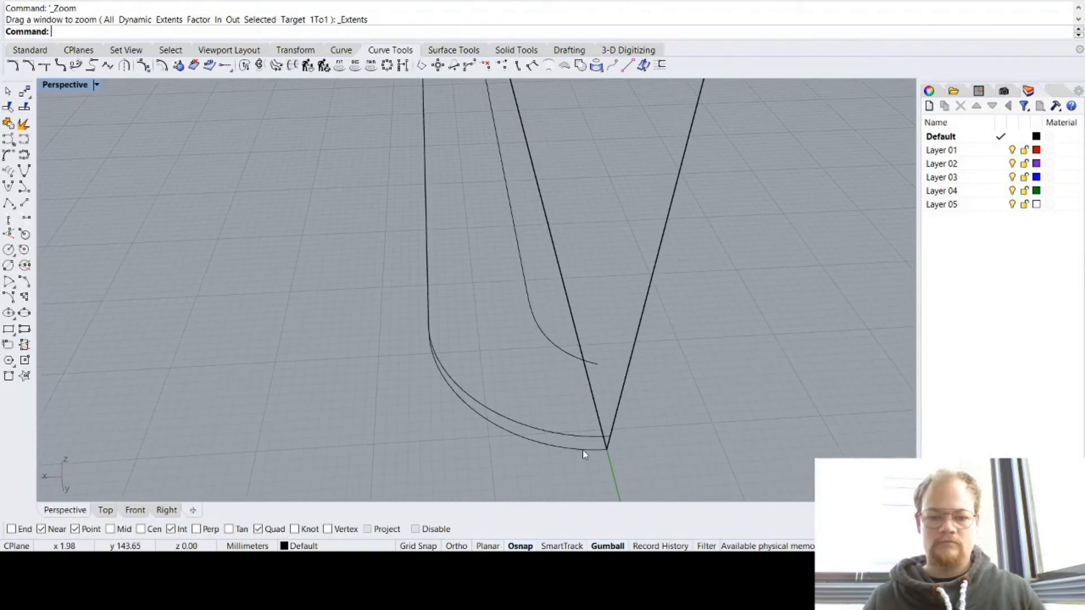
{"action": "left_click", "coordinate": [571, 448]}
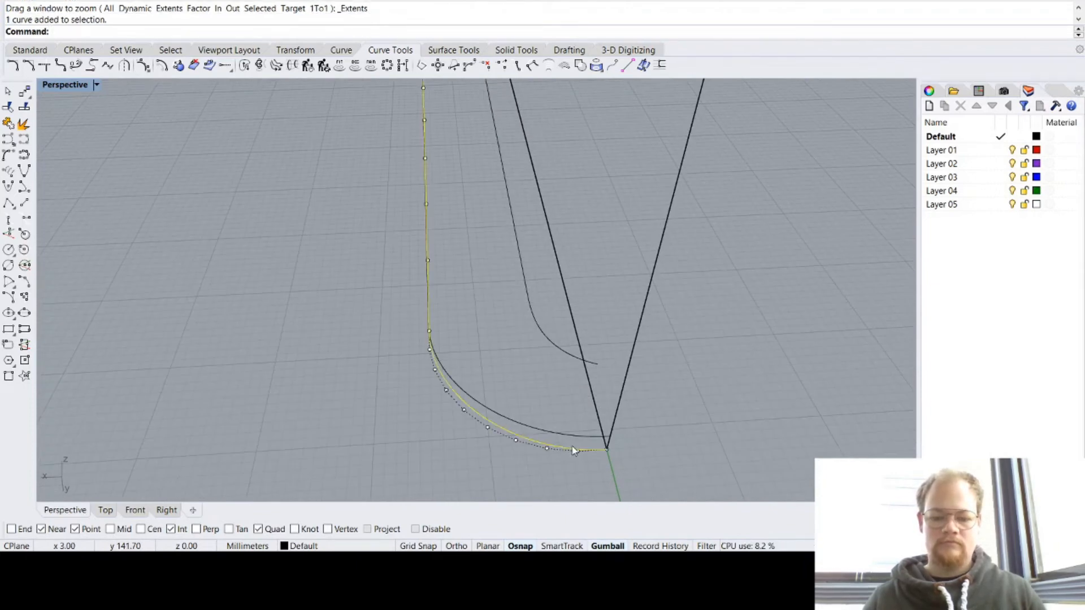
{"action": "left_click", "coordinate": [371, 344]}
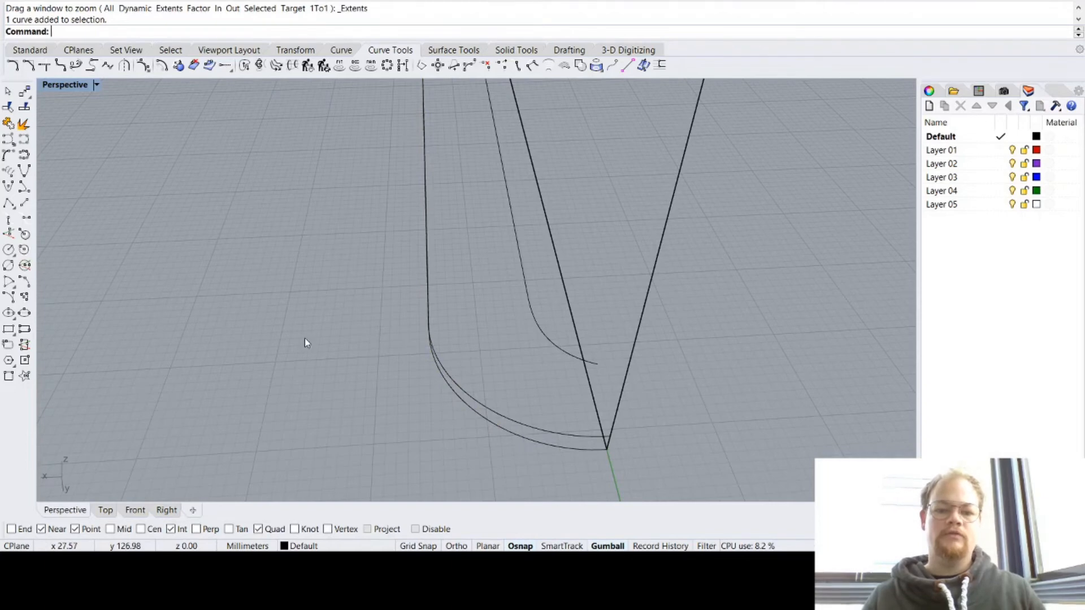
{"action": "scroll", "coordinate": [304, 339], "scroll_direction": "down", "scroll_amount": 6}
{"action": "mouse_move", "coordinate": [255, 291]}
{"action": "right_mouse_down"}
{"action": "mouse_move", "coordinate": [368, 237]}
{"action": "mouse_move", "coordinate": [349, 259]}
{"action": "mouse_move", "coordinate": [295, 279]}
{"action": "mouse_move", "coordinate": [262, 272]}
{"action": "mouse_move", "coordinate": [269, 281]}
{"action": "right_mouse_up"}
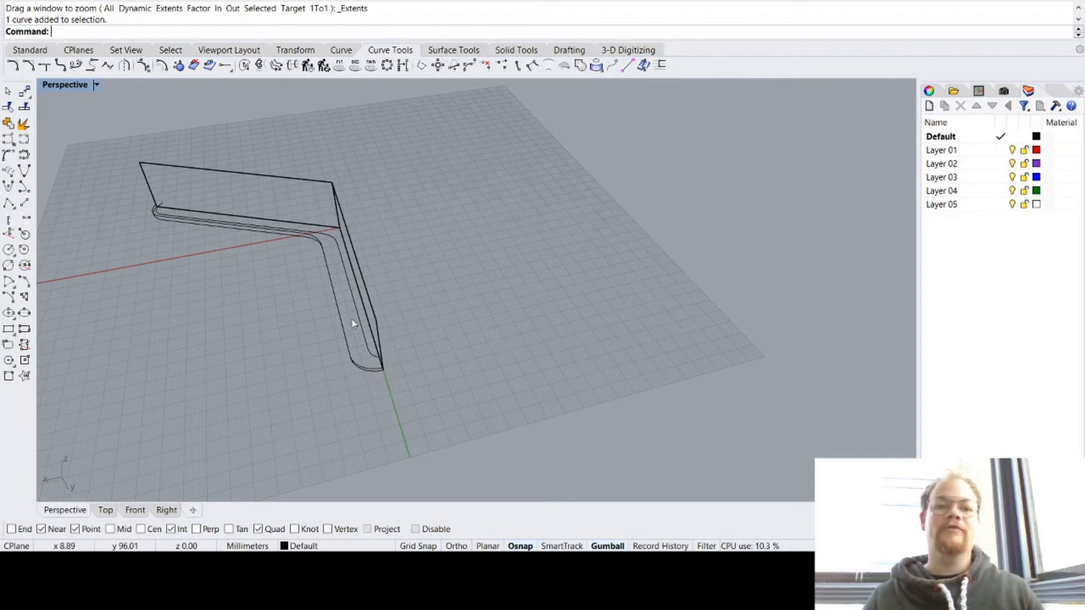
{"action": "scroll", "coordinate": [134, 203], "scroll_direction": "up", "scroll_amount": 4}
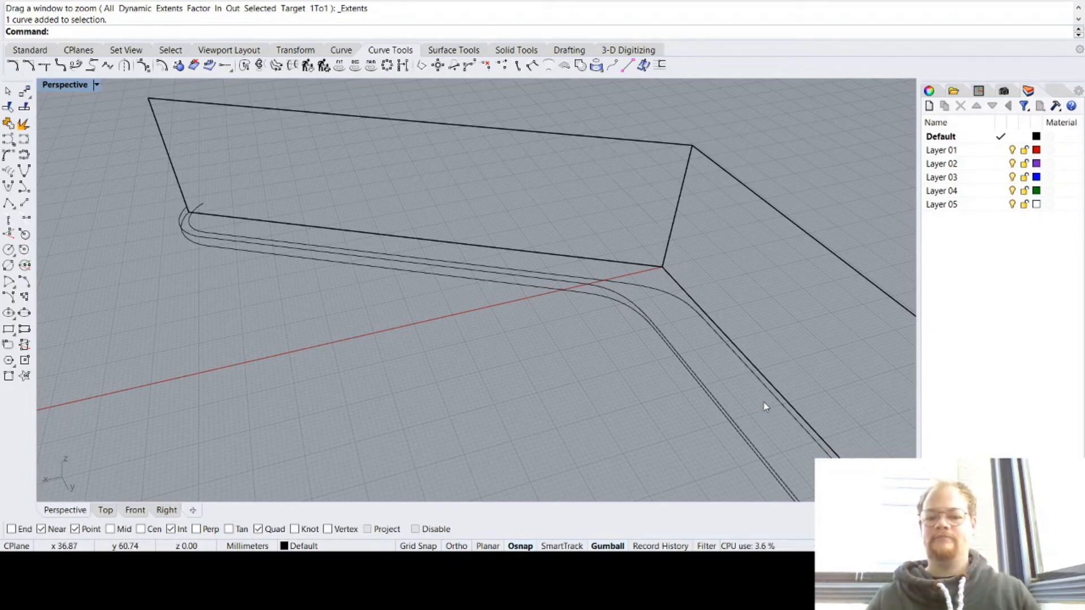
Step: Undo the last loft and loft a new side surface between the lower and upper outer curves of the section
{"action": "key", "text": "ctrl+z"}
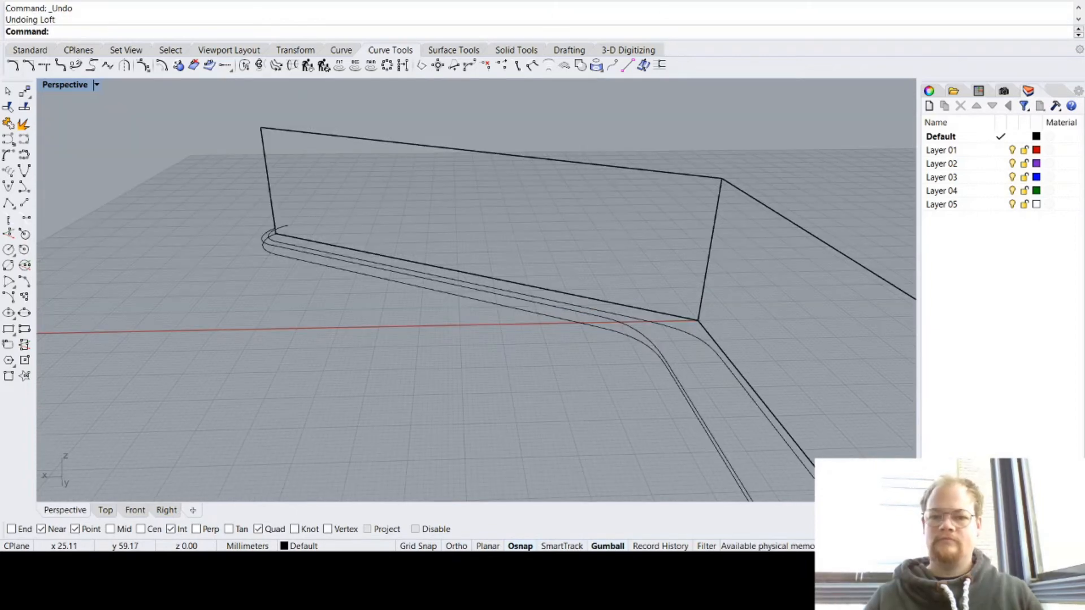
{"action": "left_click", "coordinate": [578, 327]}
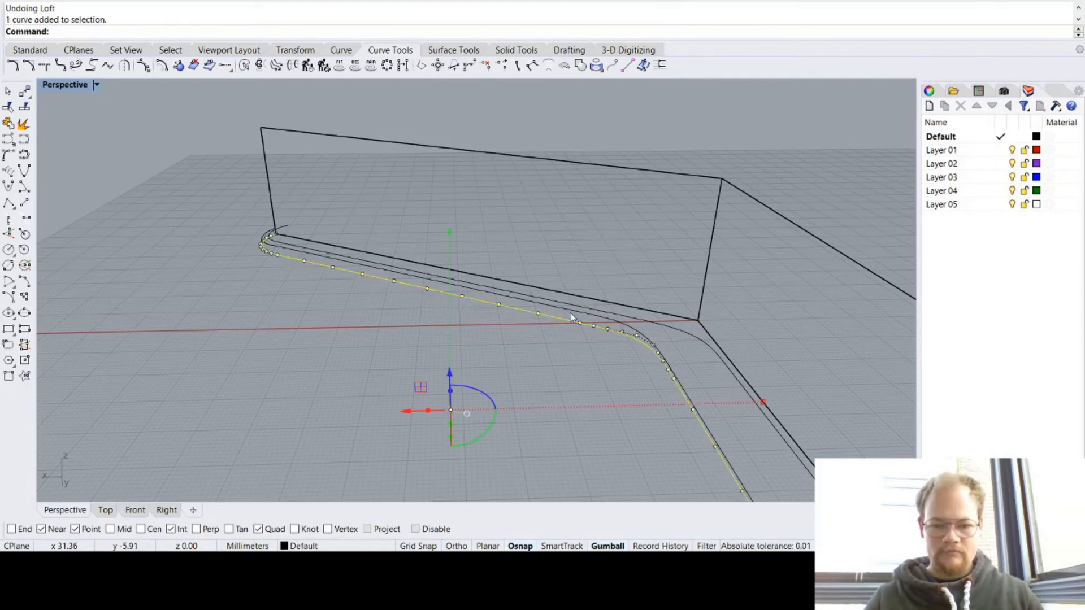
{"action": "left_click", "coordinate": [568, 311], "text": "shift"}
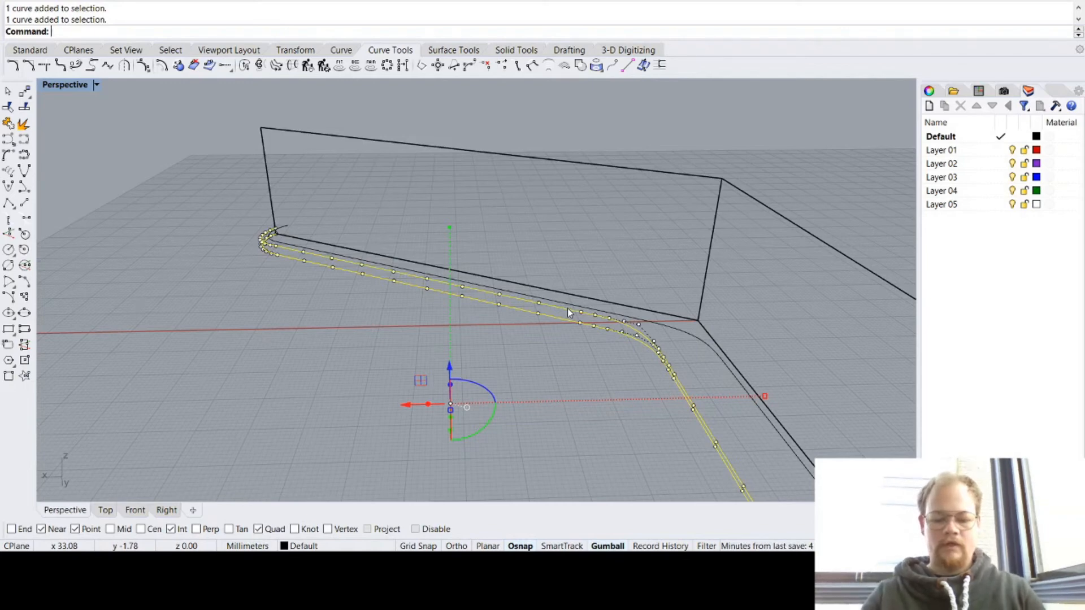
{"action": "type", "text": "Loft"}
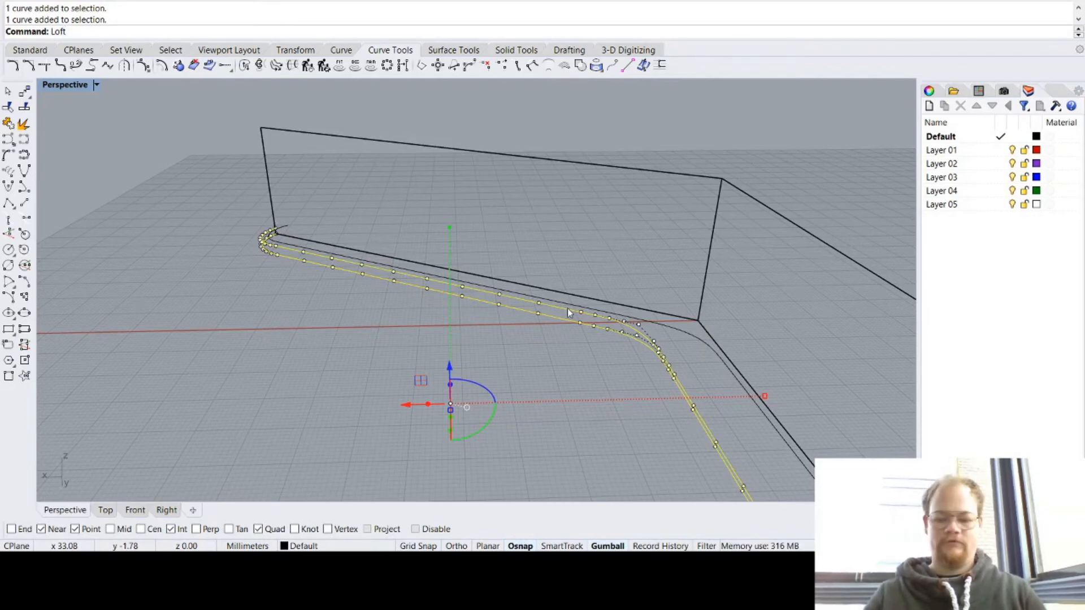
{"action": "key", "text": "Return"}
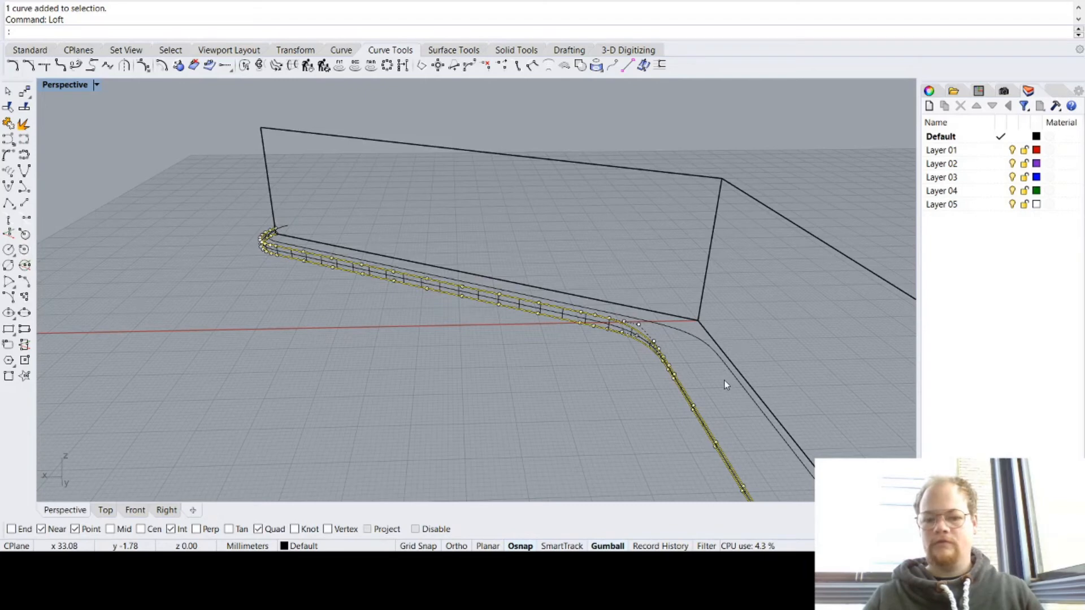
{"action": "key", "text": "Escape"}
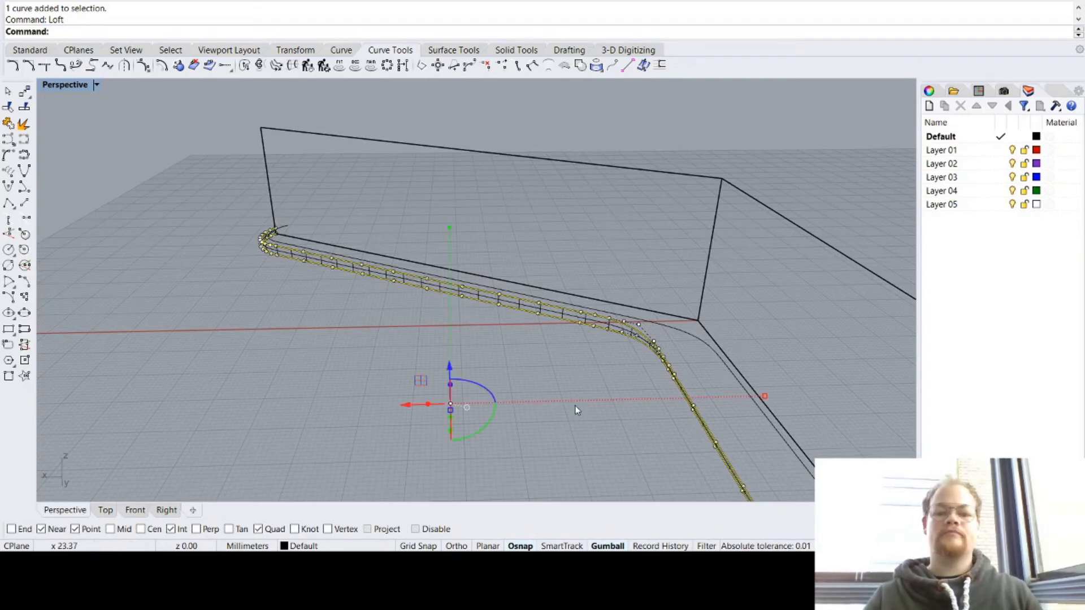
{"action": "left_click", "coordinate": [560, 400]}
Step: Display the lofted side surface's control points, examine their layout along the arm and turn them off again
{"action": "mouse_move", "coordinate": [560, 399]}
{"action": "right_mouse_down"}
{"action": "mouse_move", "coordinate": [497, 332]}
{"action": "mouse_move", "coordinate": [629, 360]}
{"action": "mouse_move", "coordinate": [765, 356]}
{"action": "mouse_move", "coordinate": [610, 368]}
{"action": "mouse_move", "coordinate": [573, 383]}
{"action": "right_mouse_up"}
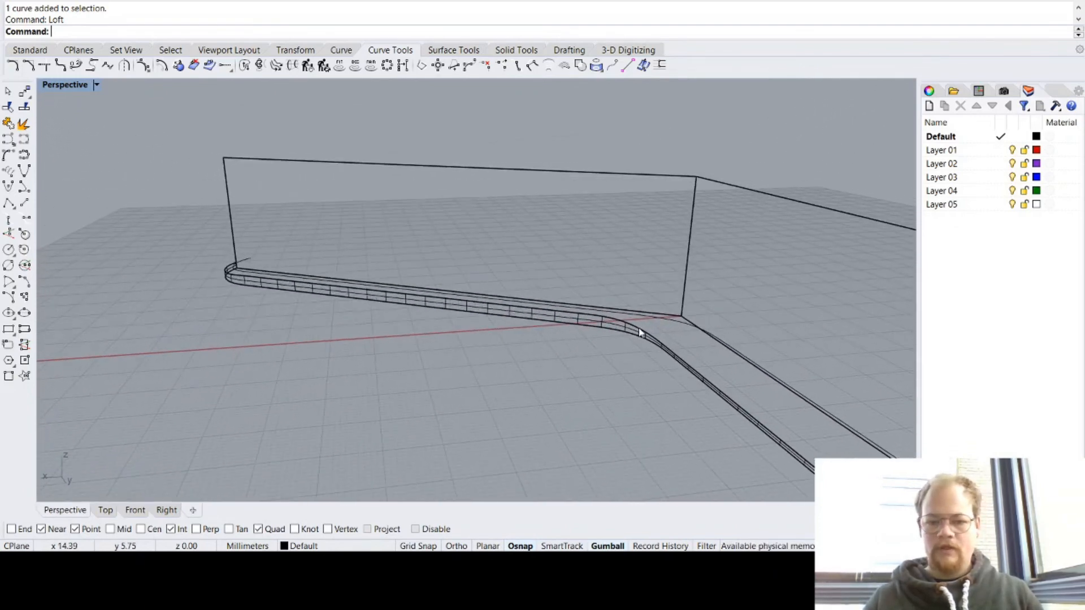
{"action": "left_click", "coordinate": [613, 328]}
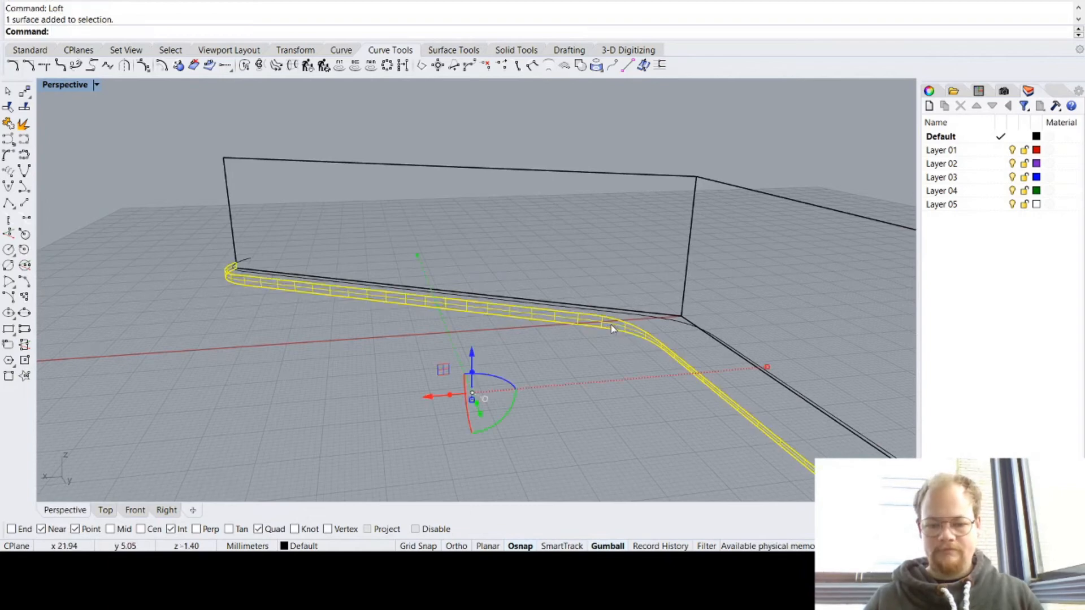
{"action": "key", "text": "F11"}
{"action": "key", "text": "F10"}
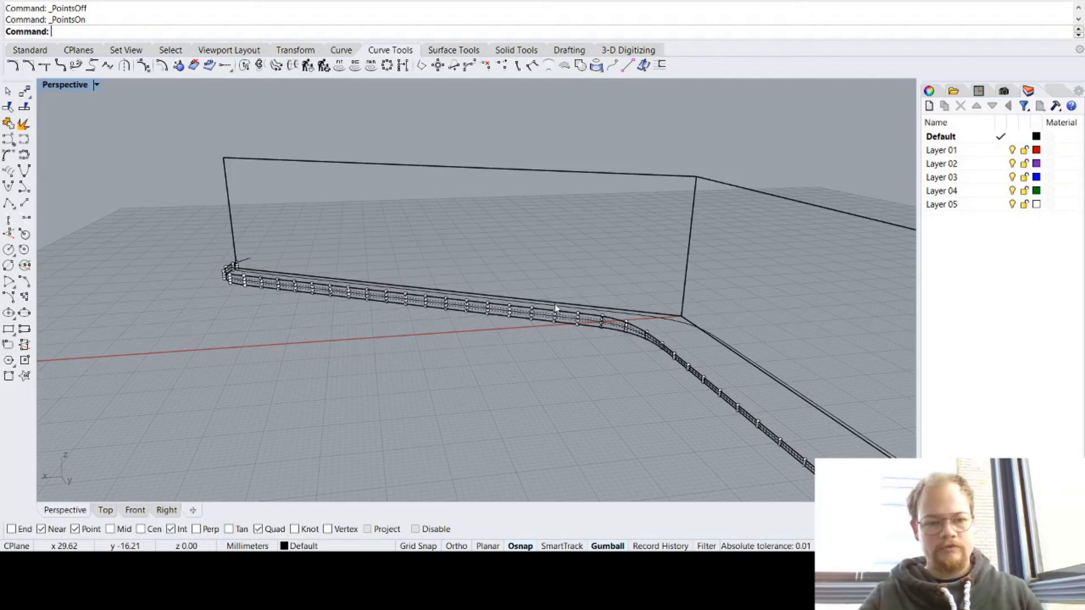
{"action": "scroll", "coordinate": [558, 321], "scroll_direction": "up", "scroll_amount": 3}
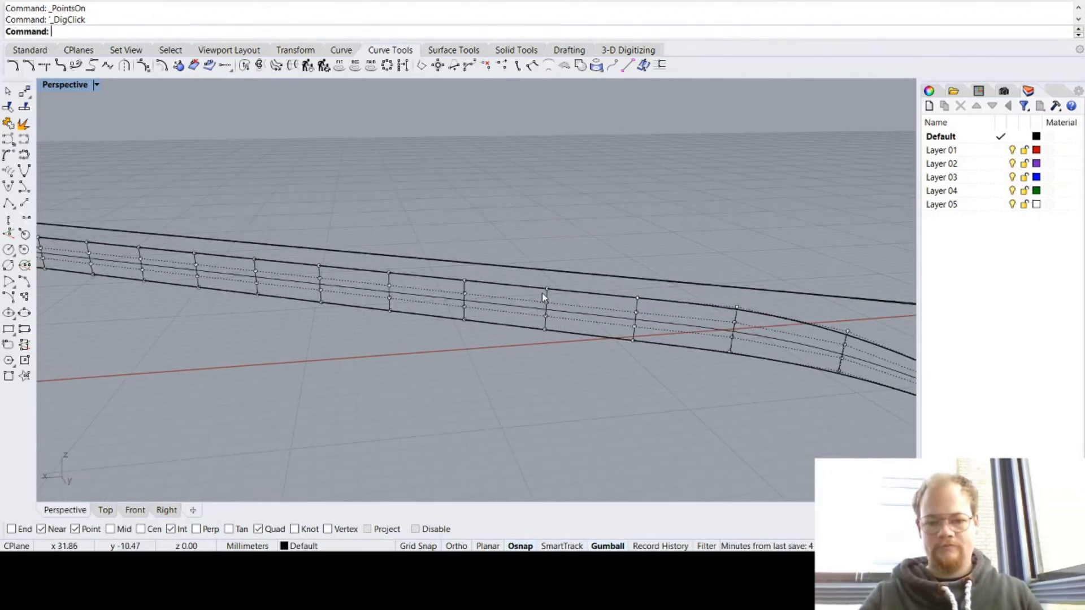
{"action": "key", "text": "F11"}
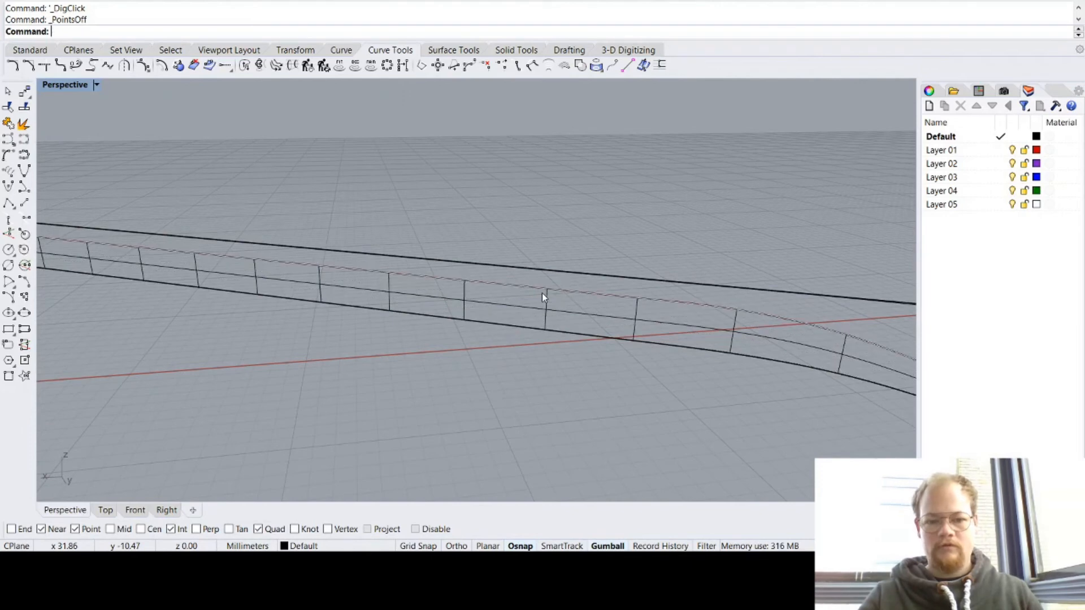
{"action": "key", "text": "F11"}
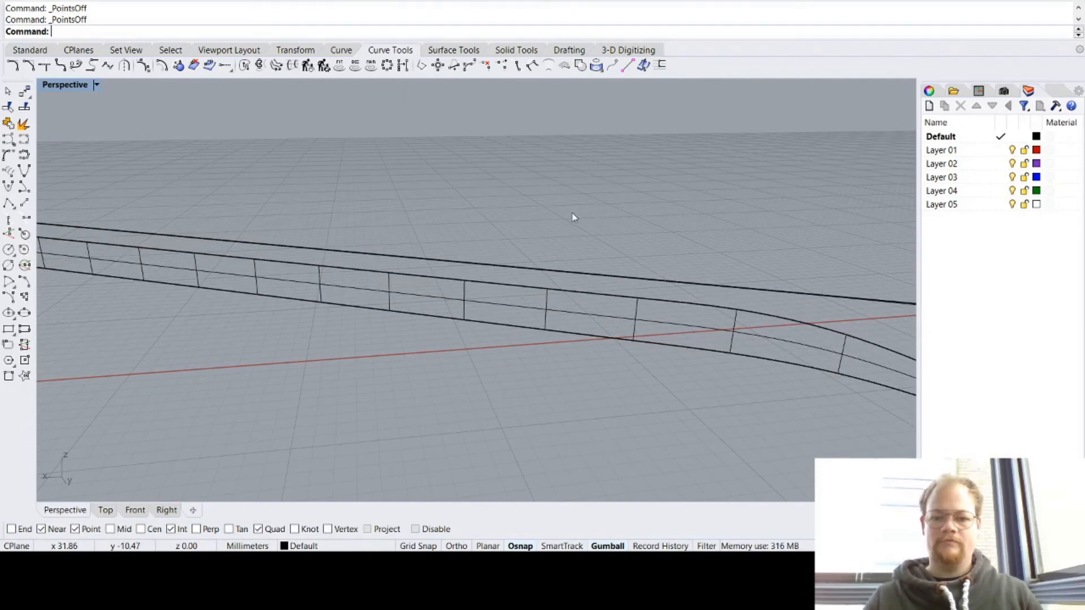
{"action": "scroll", "coordinate": [574, 217], "scroll_direction": "down", "scroll_amount": 3}
{"action": "scroll", "coordinate": [574, 218], "scroll_direction": "down", "scroll_amount": 2}
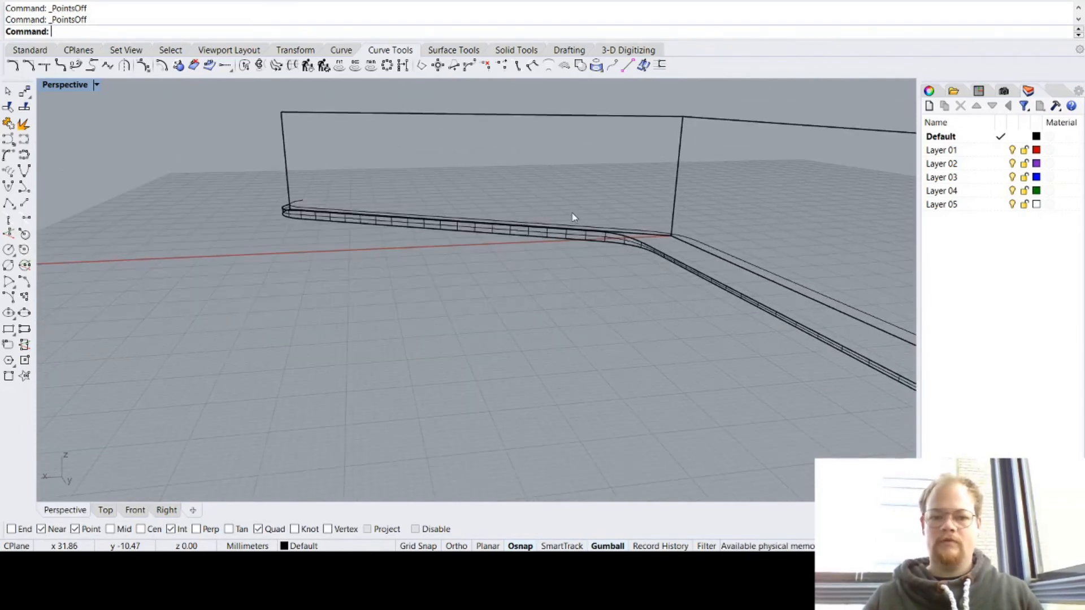
Step: Loft a top surface between the section's upper outer curve and the remaining inner curve
{"action": "right_click_drag", "start_coordinate": [574, 218], "coordinate": [481, 264]}
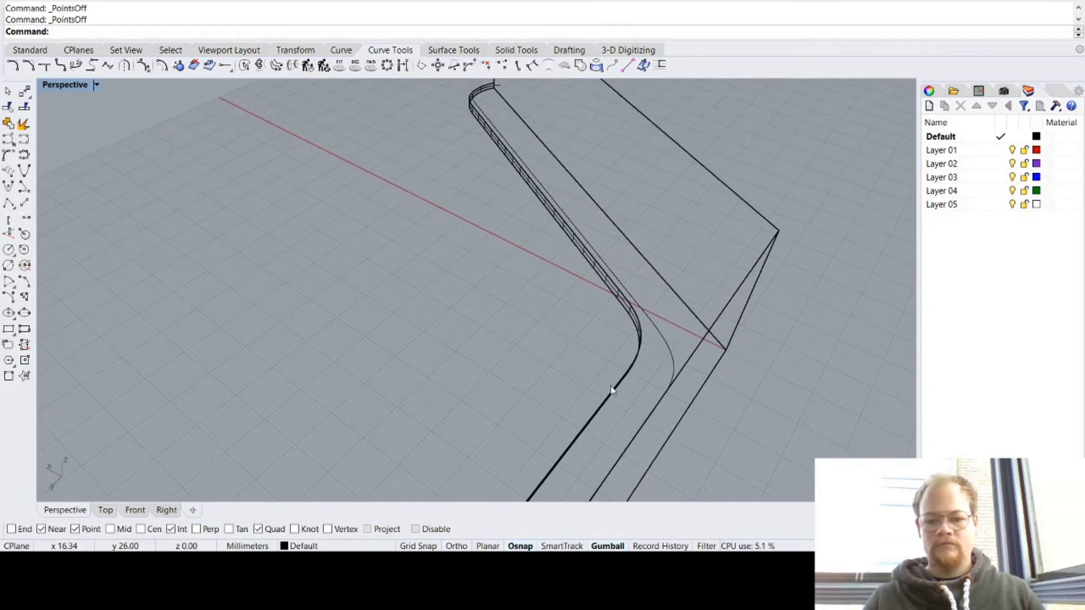
{"action": "left_click", "coordinate": [657, 416]}
{"action": "left_click", "coordinate": [667, 356], "text": "shift"}
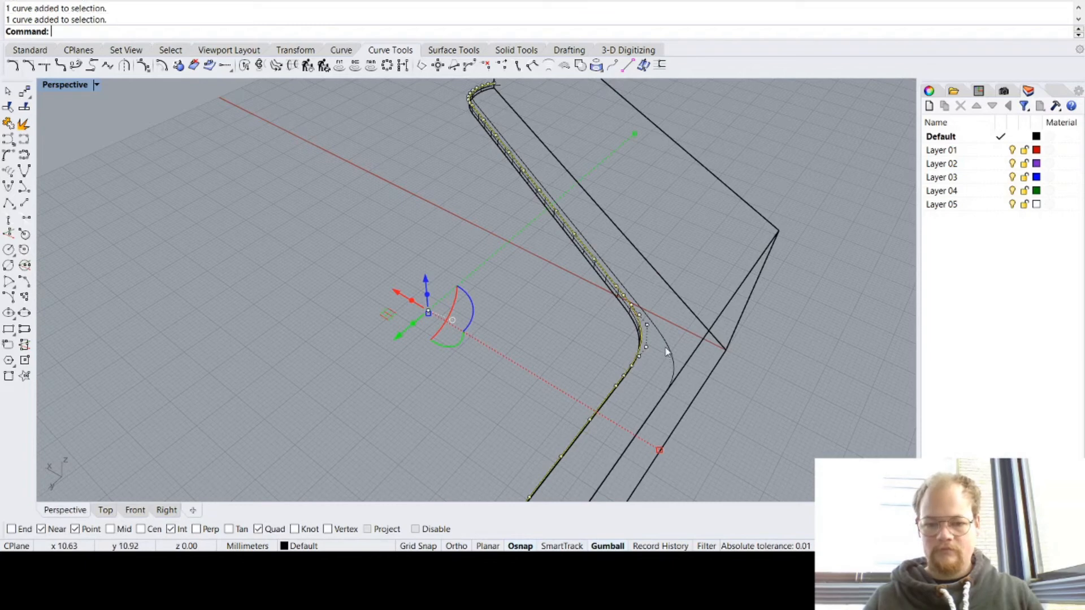
{"action": "type", "text": "loft"}
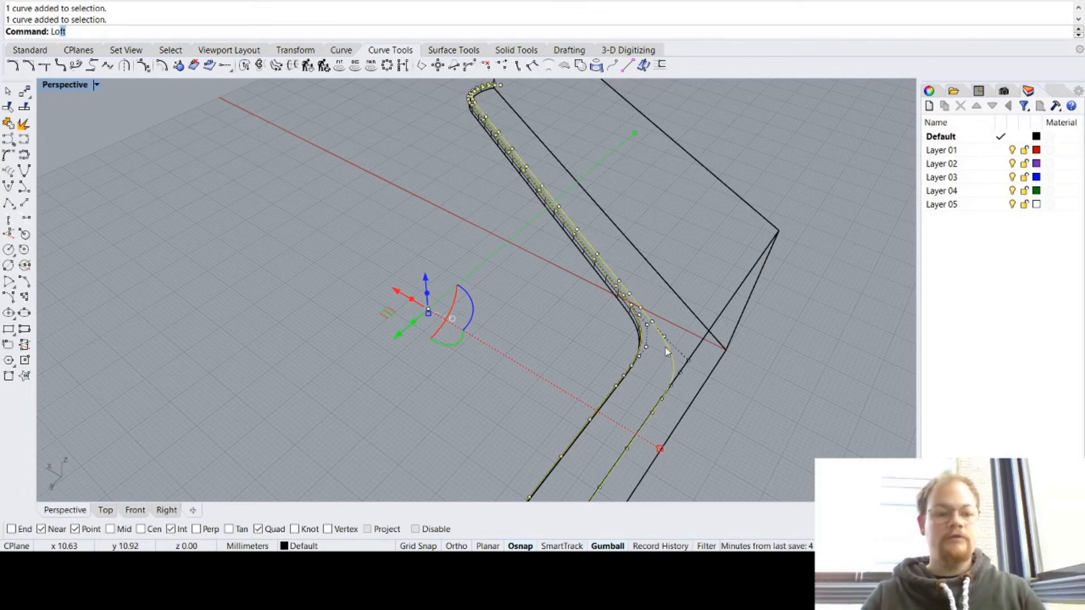
{"action": "key", "text": "Return"}
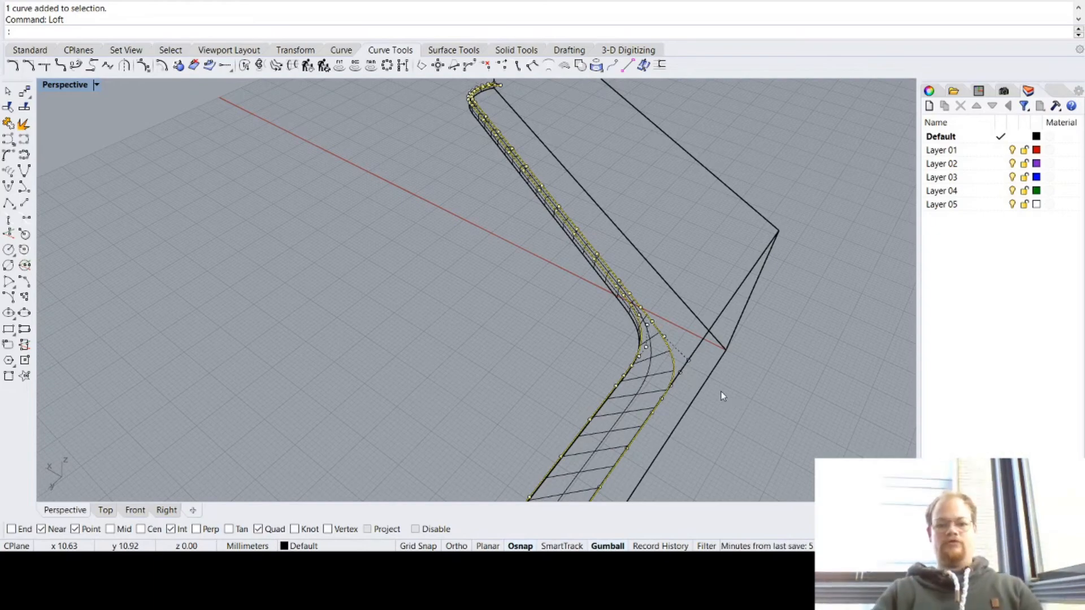
{"action": "scroll", "coordinate": [508, 401], "scroll_direction": "down", "scroll_amount": 5}
{"action": "scroll", "coordinate": [507, 401], "scroll_direction": "up", "scroll_amount": 3}
{"action": "scroll", "coordinate": [509, 403], "scroll_direction": "up", "scroll_amount": 2}
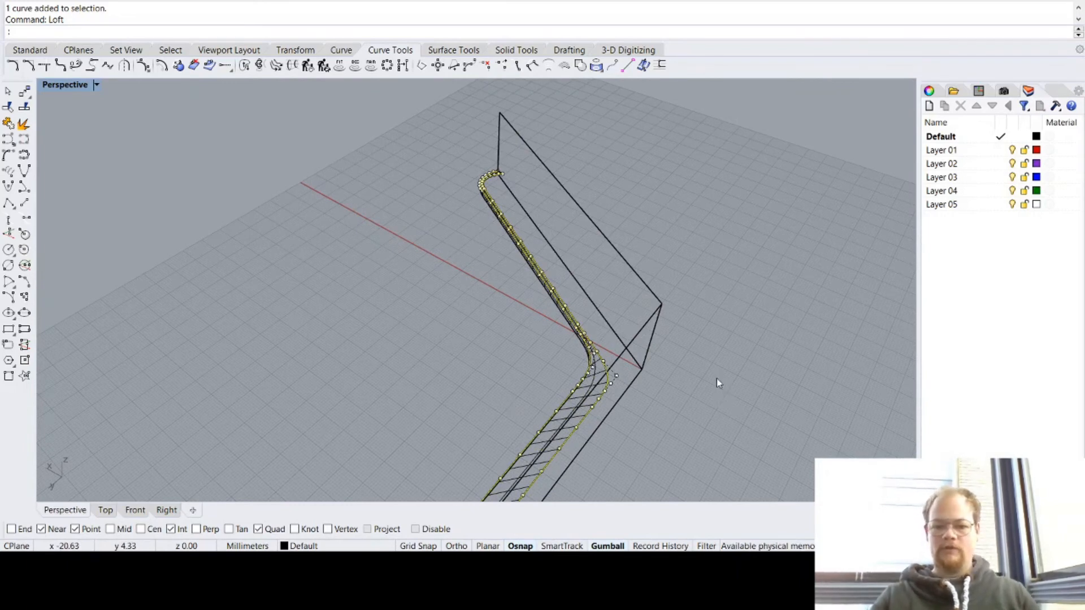
{"action": "key", "text": "Escape"}
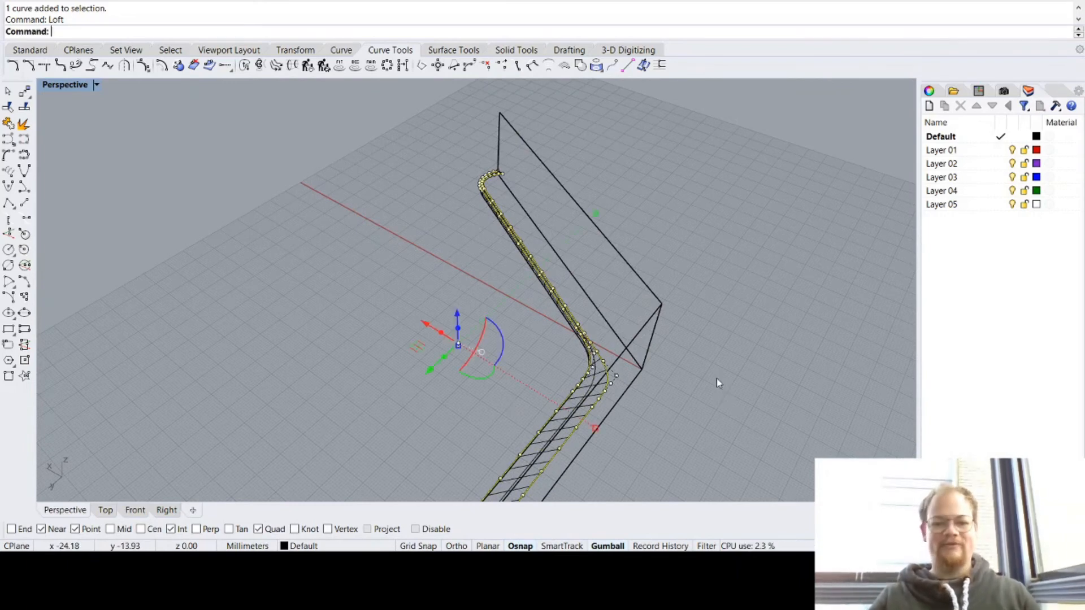
{"action": "left_click", "coordinate": [507, 318]}
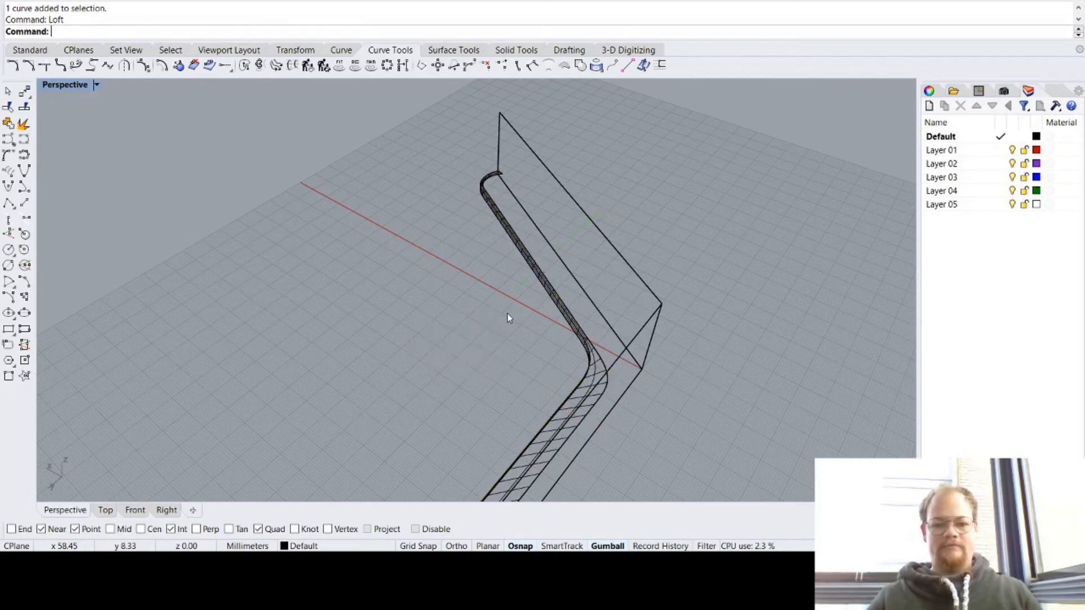
Step: Set the Perspective view to Shaded display mode
{"action": "right_click_drag", "start_coordinate": [508, 317], "coordinate": [593, 269]}
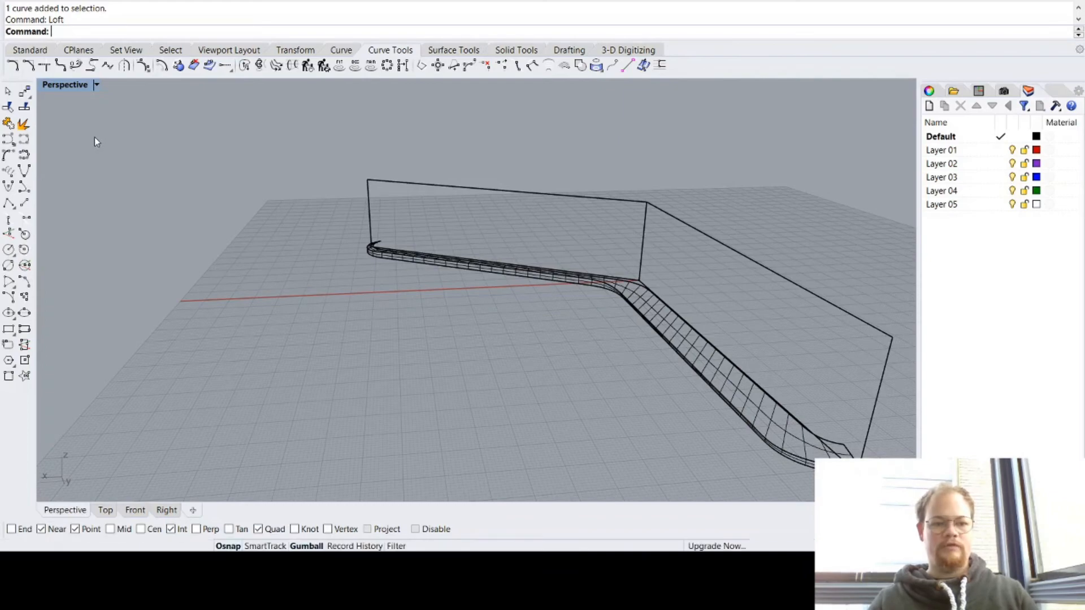
{"action": "key", "text": "ctrl+alt+s"}
{"action": "right_click_drag", "start_coordinate": [530, 337], "coordinate": [555, 334]}
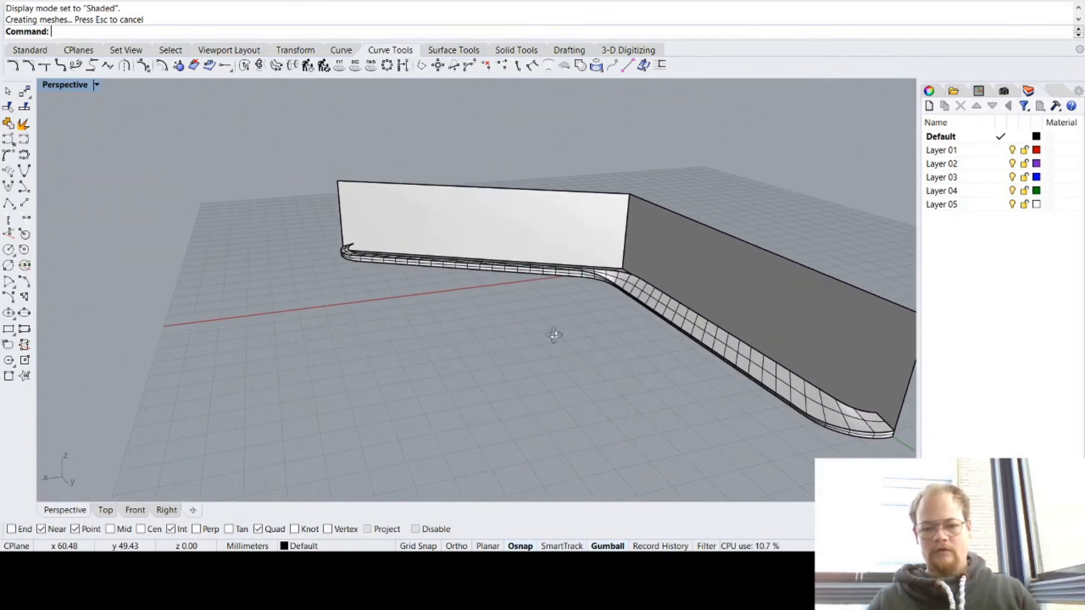
Step: Join the lofted side surface and the lofted top surface into one polysurface
{"action": "left_click", "coordinate": [785, 377]}
{"action": "key", "text": "Escape"}
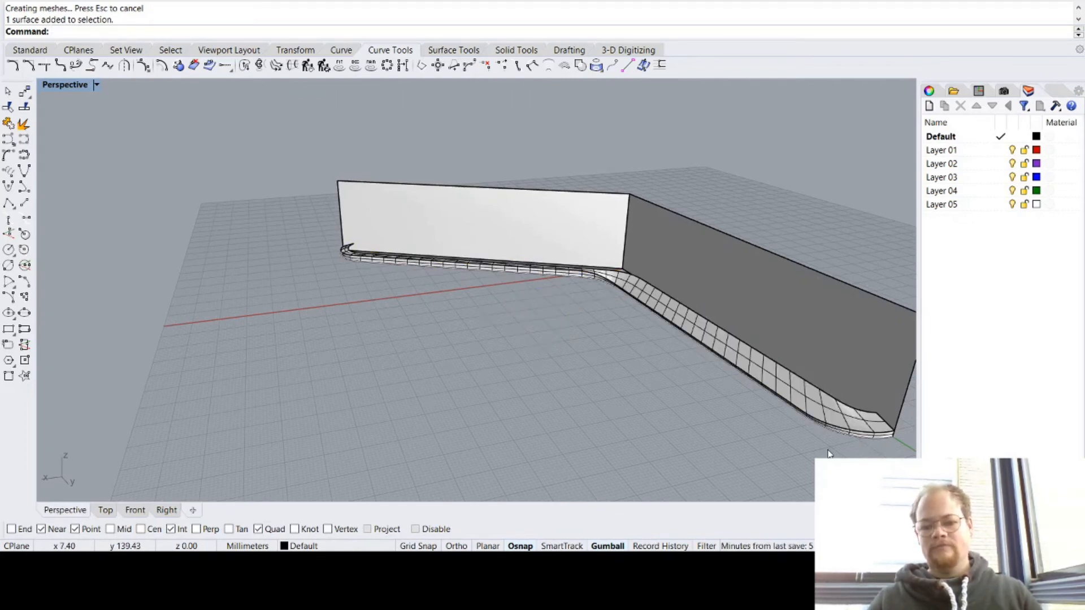
{"action": "scroll", "coordinate": [896, 416], "scroll_direction": "up", "scroll_amount": 5}
{"action": "scroll", "coordinate": [896, 420], "scroll_direction": "down", "scroll_amount": 5}
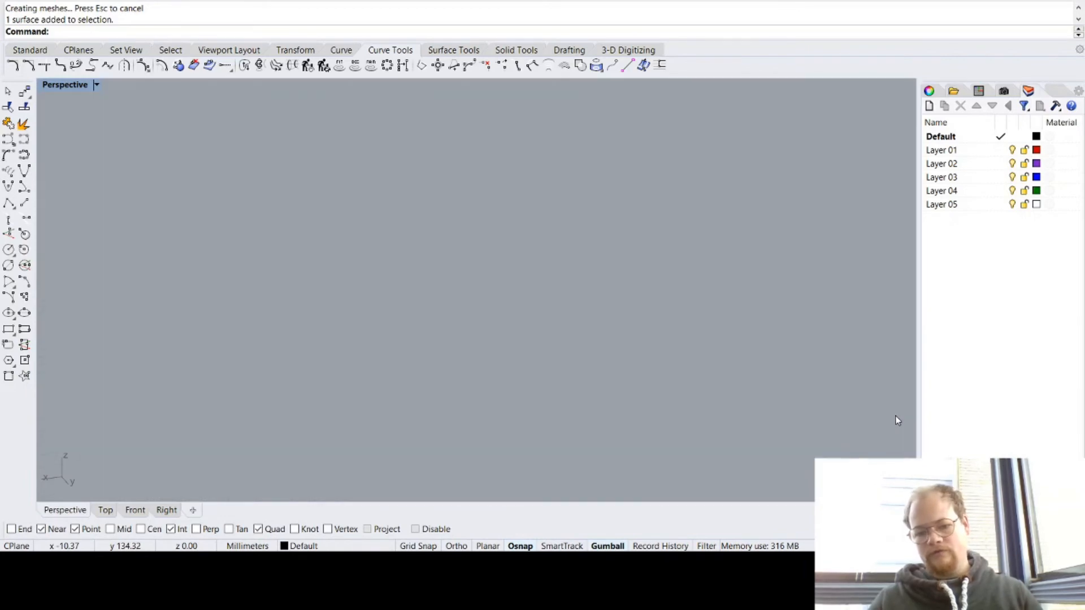
{"action": "scroll", "coordinate": [897, 421], "scroll_direction": "up", "scroll_amount": 3}
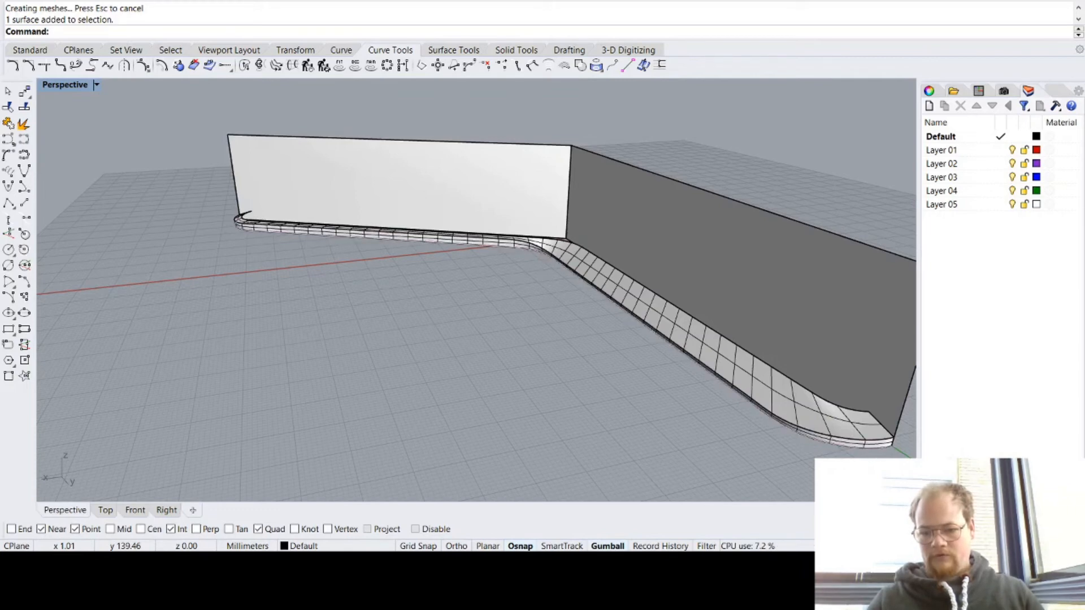
{"action": "left_click", "coordinate": [876, 445]}
{"action": "left_click", "coordinate": [843, 416]}
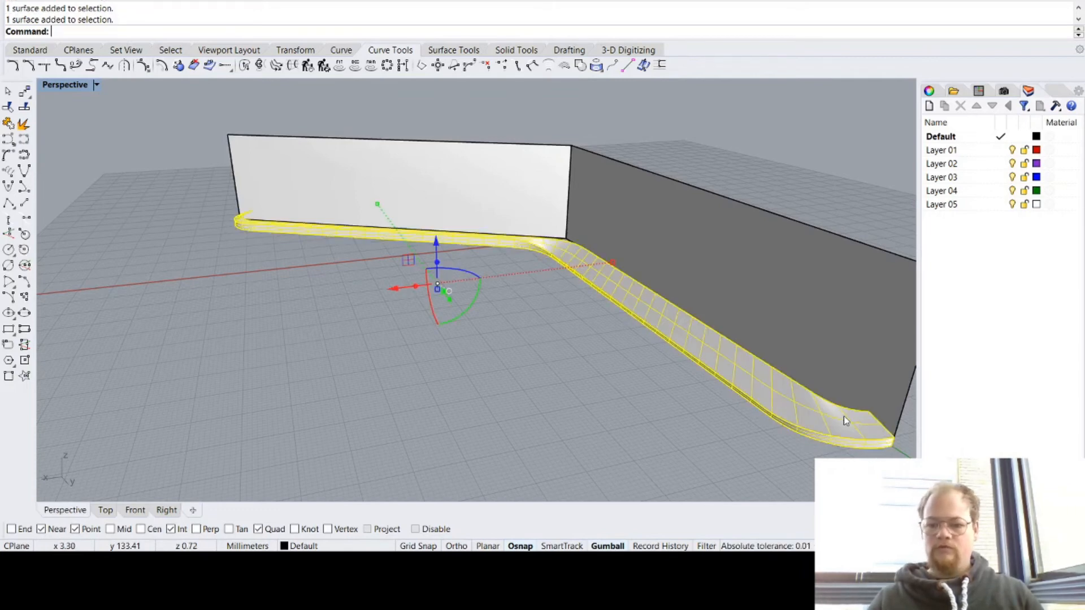
{"action": "type", "text": "Join"}
{"action": "key", "text": "Return"}
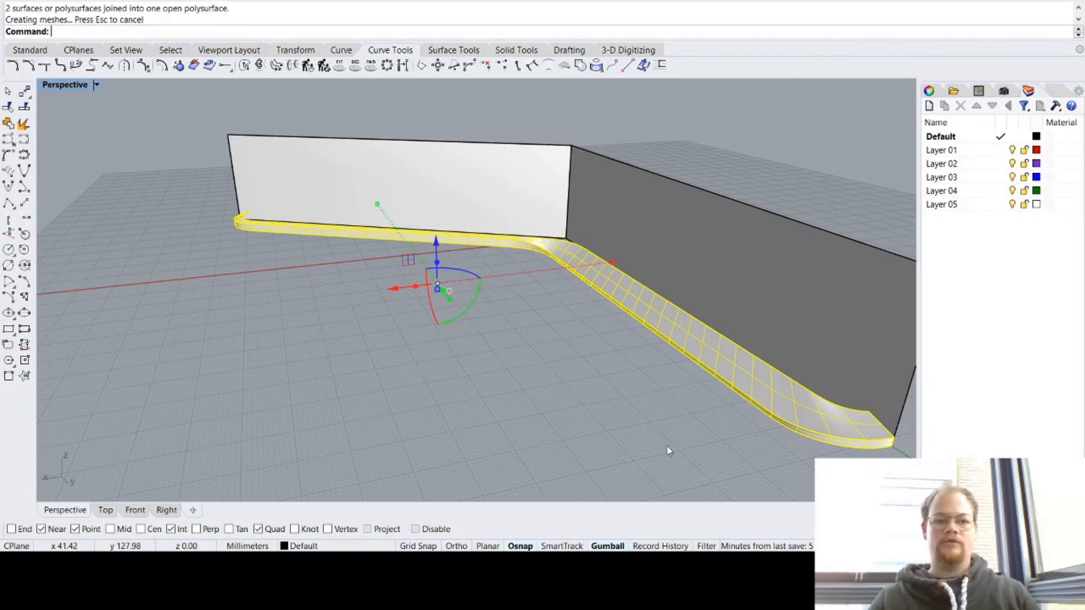
Step: Hide the vertical centre-line extrusion behind the joined section
{"action": "left_click", "coordinate": [669, 400]}
{"action": "left_click", "coordinate": [690, 263]}
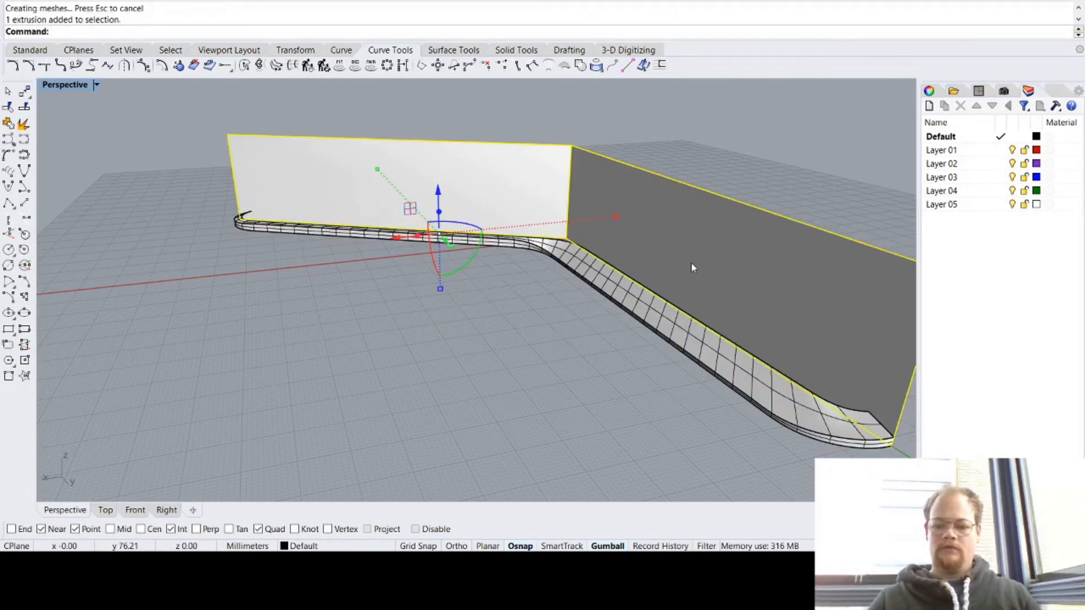
{"action": "type", "text": "Hide"}
{"action": "key", "text": "Return"}
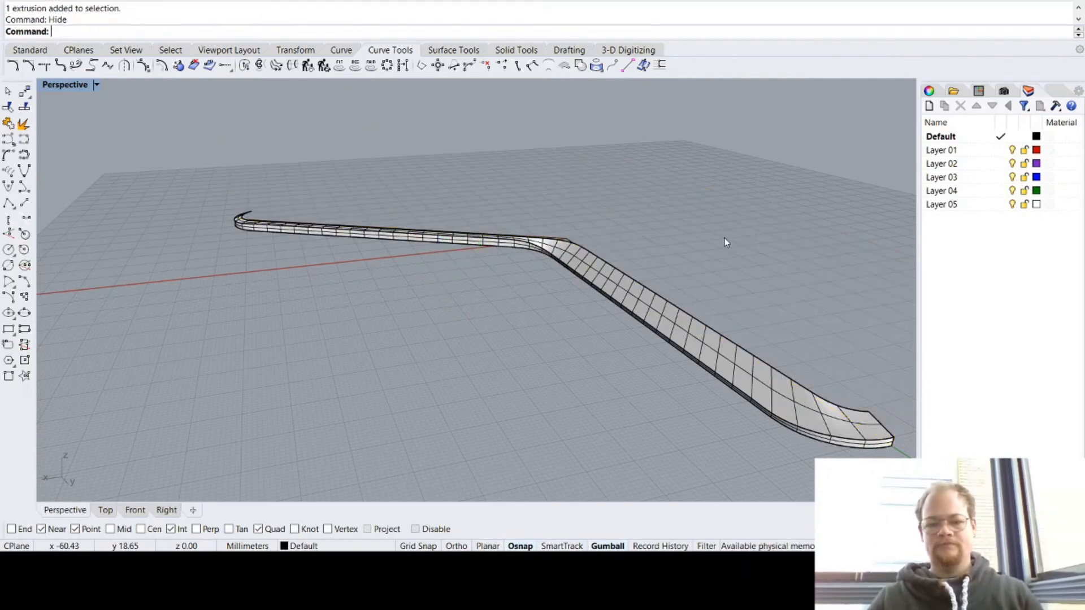
{"action": "right_click_drag", "start_coordinate": [724, 238], "coordinate": [671, 221]}
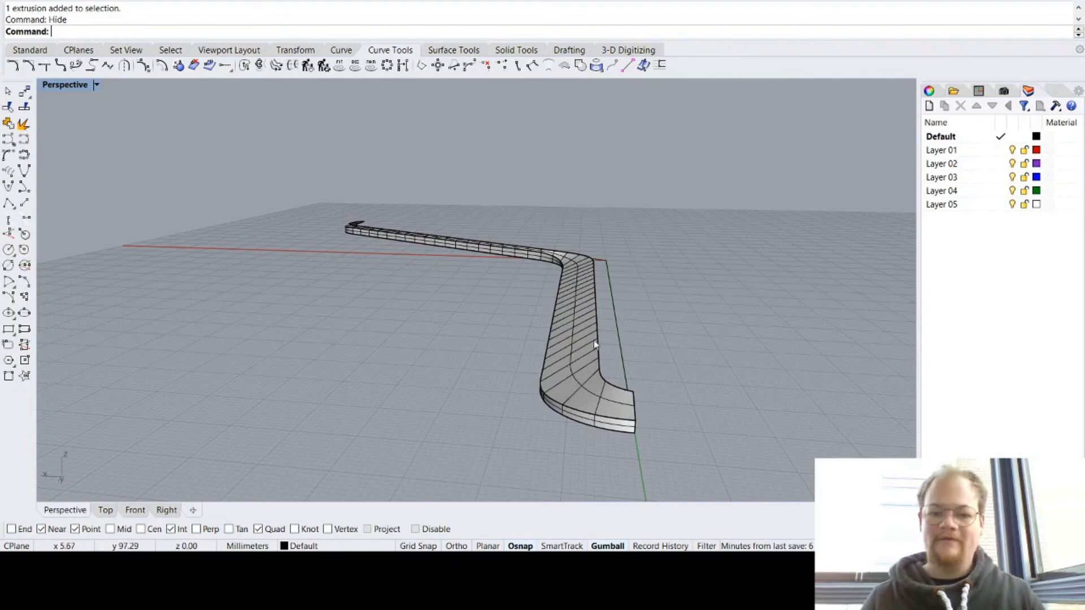
{"action": "mouse_move", "coordinate": [479, 355]}
{"action": "right_mouse_down"}
{"action": "mouse_move", "coordinate": [482, 317]}
{"action": "mouse_move", "coordinate": [533, 337]}
{"action": "mouse_move", "coordinate": [555, 371]}
{"action": "mouse_move", "coordinate": [679, 375]}
{"action": "mouse_move", "coordinate": [756, 331]}
{"action": "mouse_move", "coordinate": [713, 353]}
{"action": "mouse_move", "coordinate": [628, 368]}
{"action": "mouse_move", "coordinate": [469, 337]}
{"action": "mouse_move", "coordinate": [477, 352]}
{"action": "right_mouse_up"}
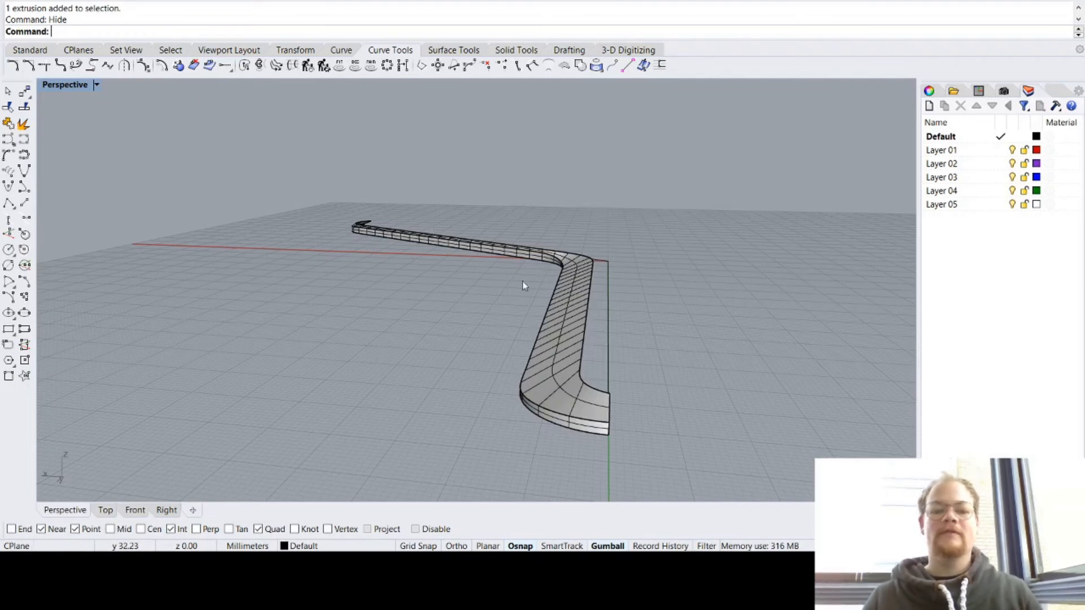
Step: Polar-array the joined section around the origin (0,0) with 3 items over a 360-degree fill angle
{"action": "left_click", "coordinate": [564, 300]}
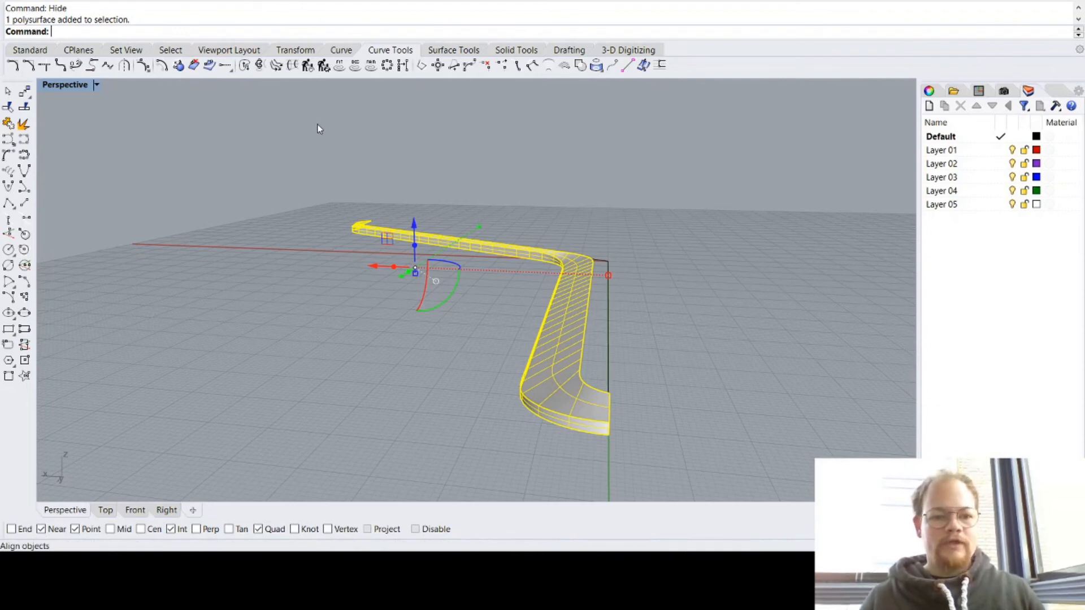
{"action": "left_click", "coordinate": [381, 159]}
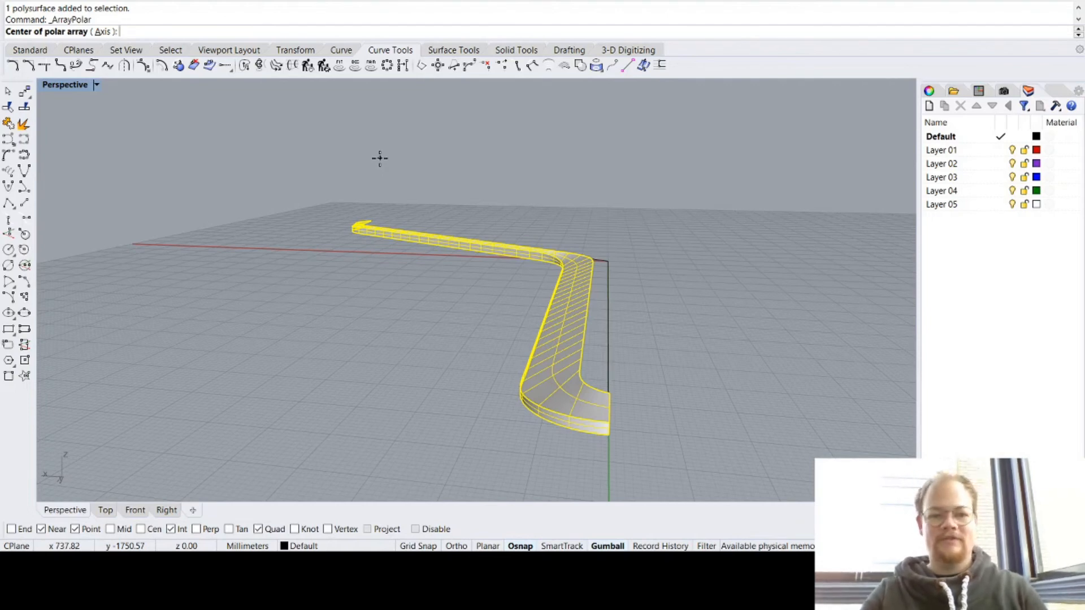
{"action": "type", "text": "0,0"}
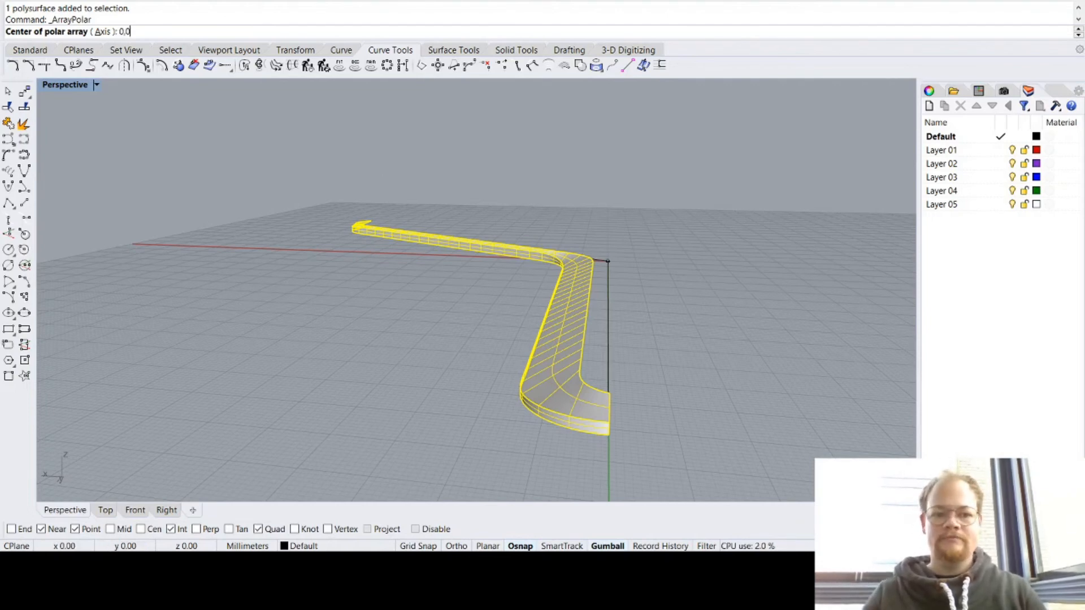
{"action": "key", "text": "Return"}
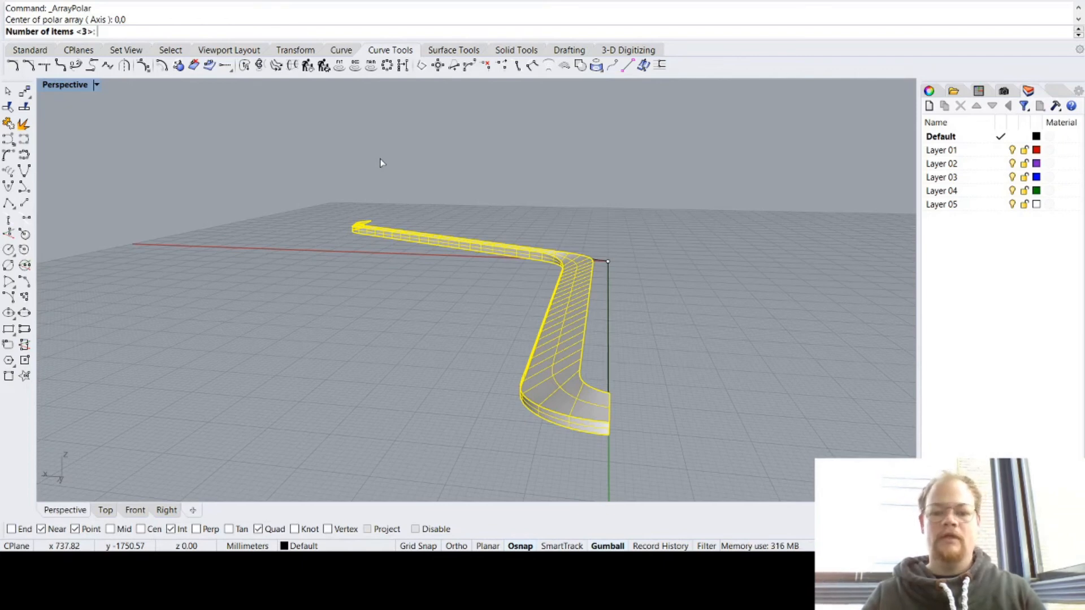
{"action": "key", "text": "Return"}
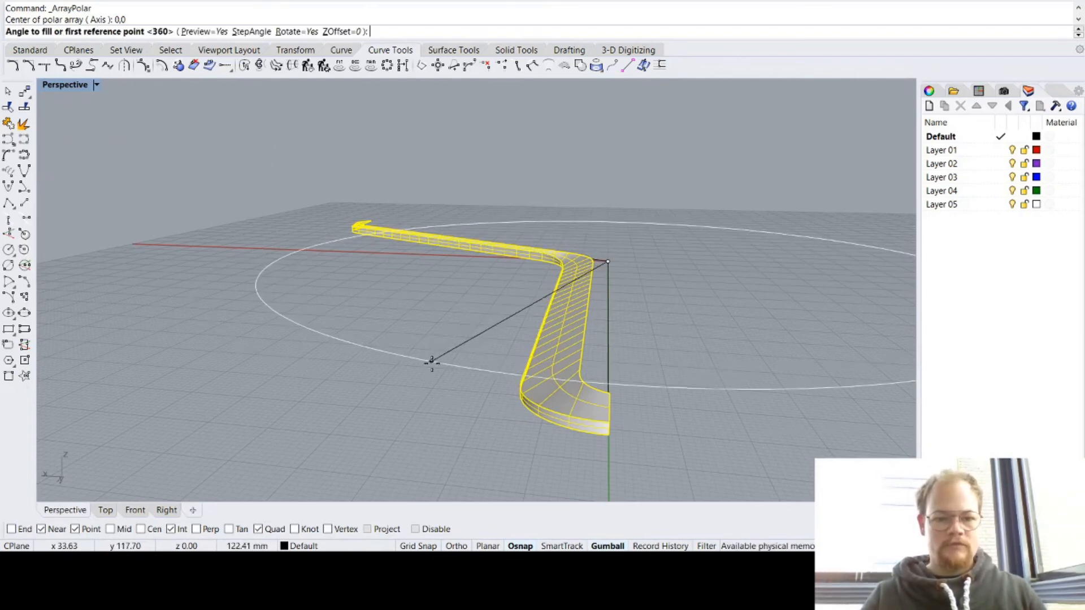
{"action": "key", "text": "Return"}
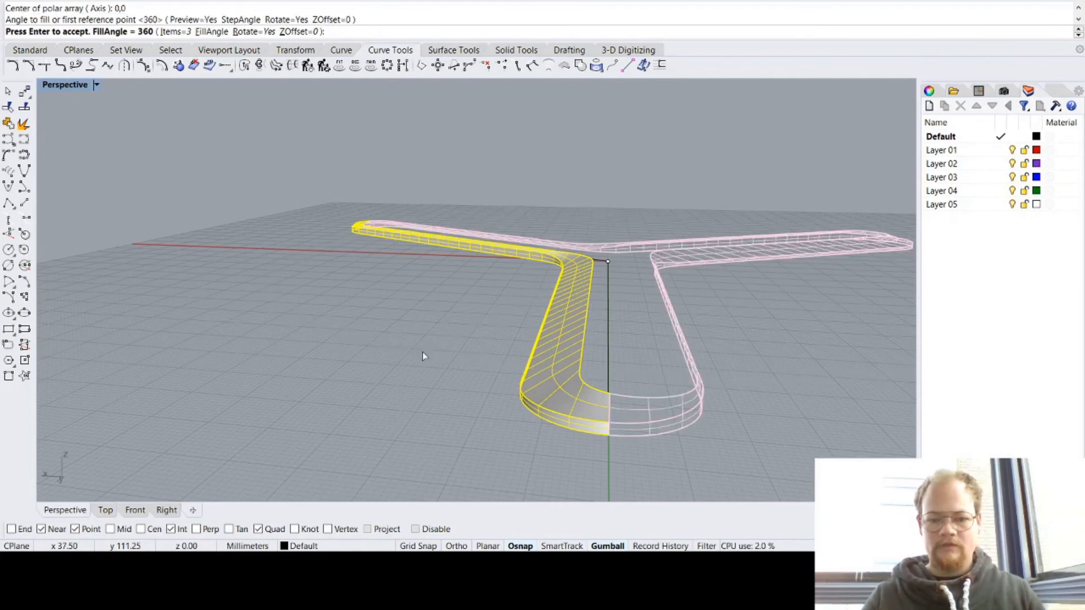
{"action": "key", "text": "Return"}
{"action": "key", "text": "Escape"}
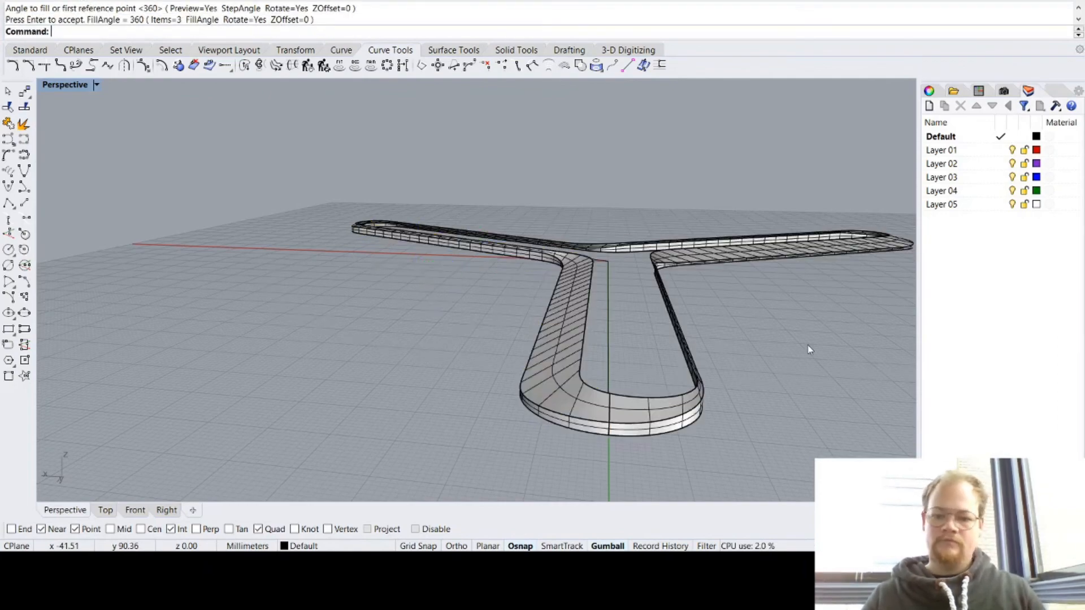
Step: Join the three arrayed polysurfaces into one polysurface
{"action": "right_click_drag", "start_coordinate": [808, 350], "coordinate": [138, 349]}
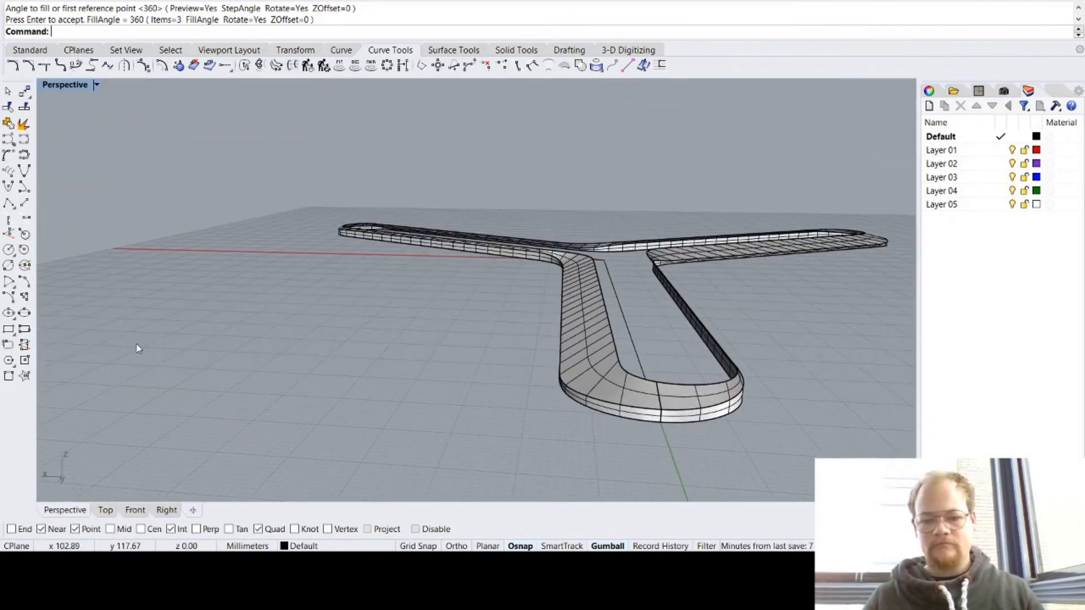
{"action": "left_click", "coordinate": [579, 373]}
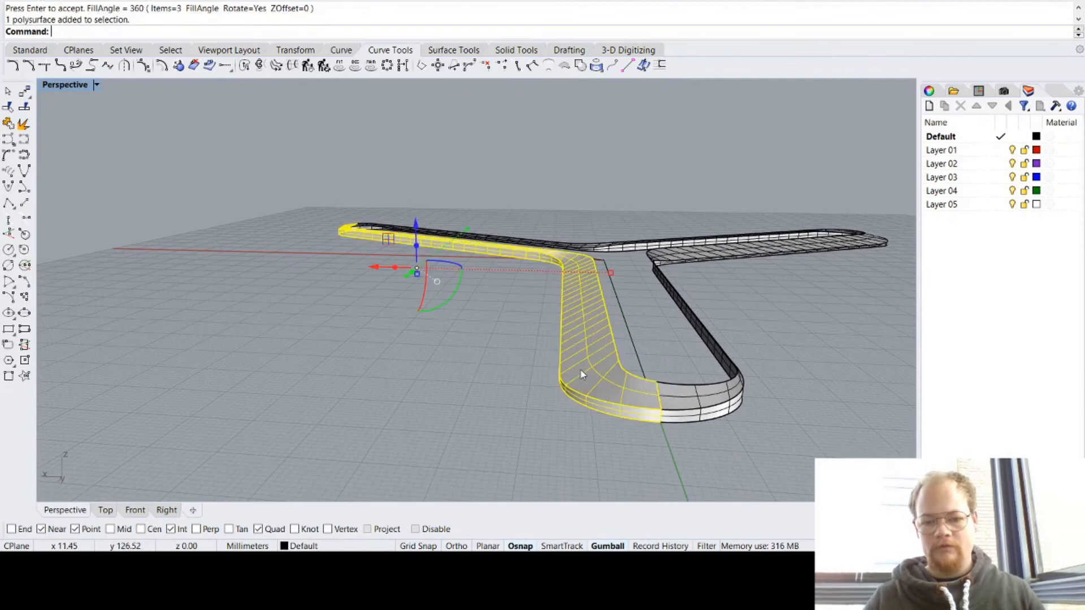
{"action": "left_click", "coordinate": [686, 407], "text": "shift"}
{"action": "left_click", "coordinate": [623, 249], "text": "shift"}
{"action": "type", "text": "Join"}
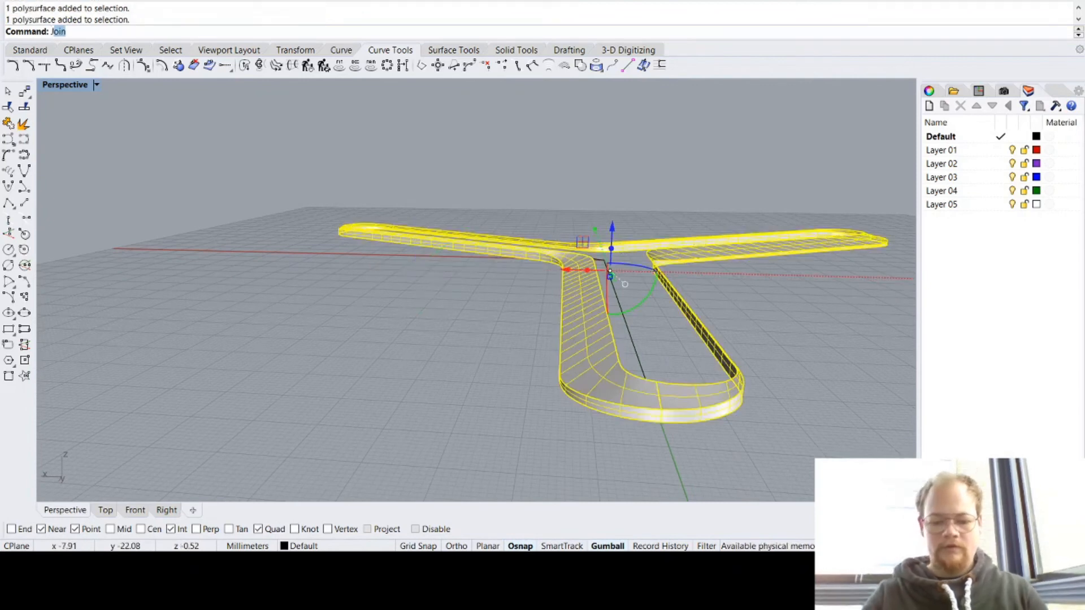
{"action": "key", "text": "Return"}
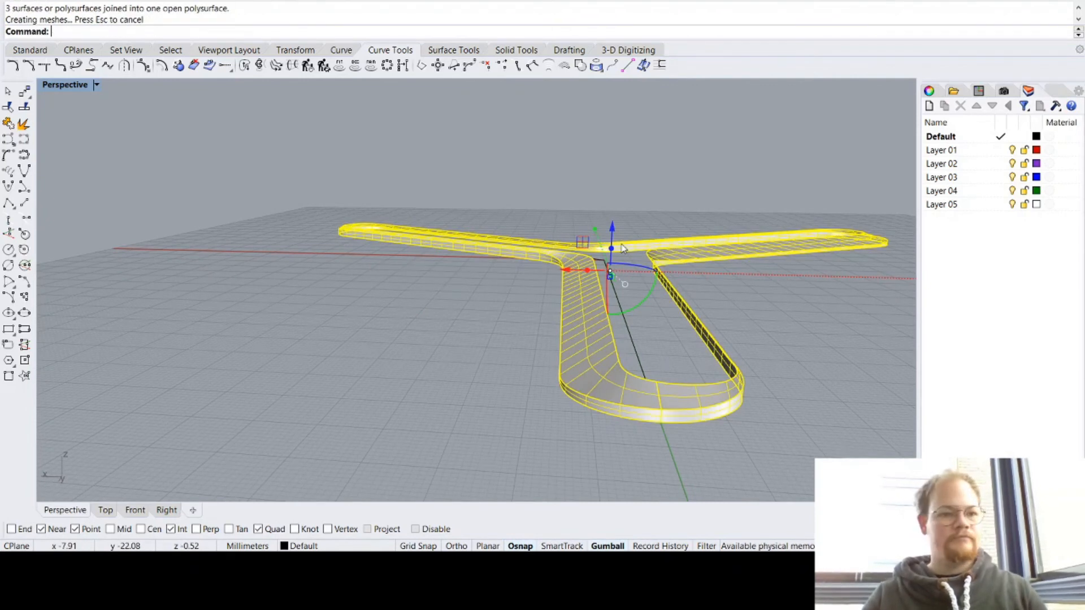
Step: Cap the planar openings of the joined three-armed polysurface to close it into a solid
{"action": "right_click_drag", "start_coordinate": [775, 304], "coordinate": [633, 366]}
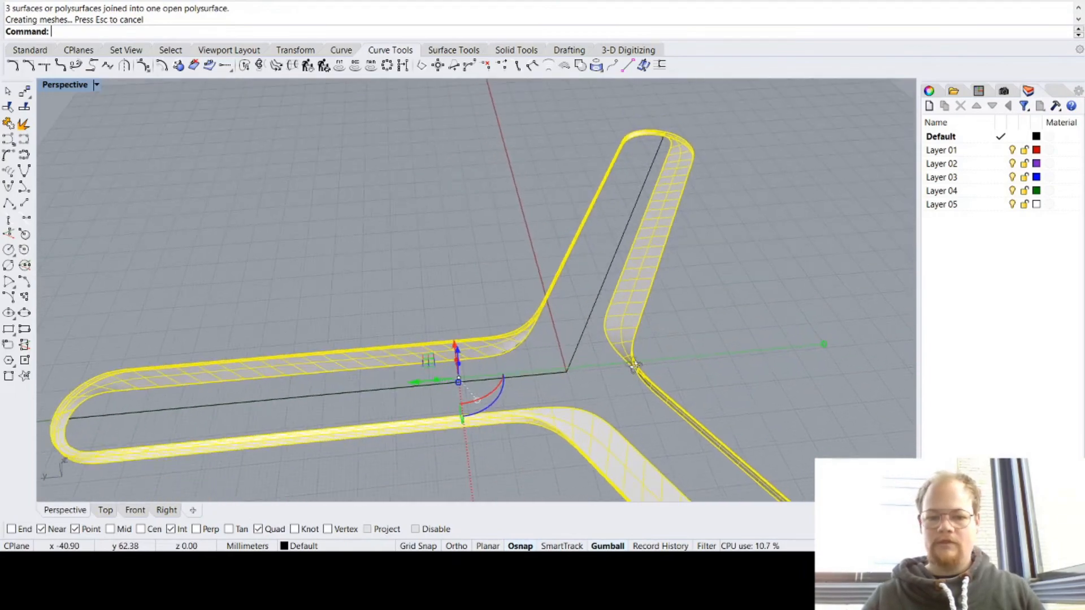
{"action": "type", "text": "Cap"}
{"action": "key", "text": "Return"}
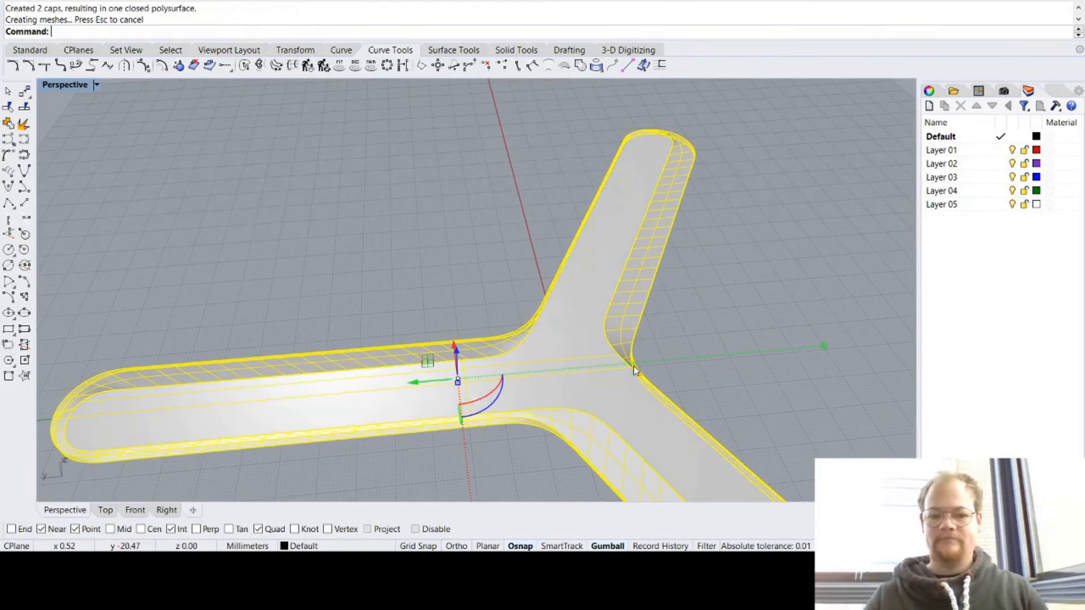
{"action": "key", "text": "Escape"}
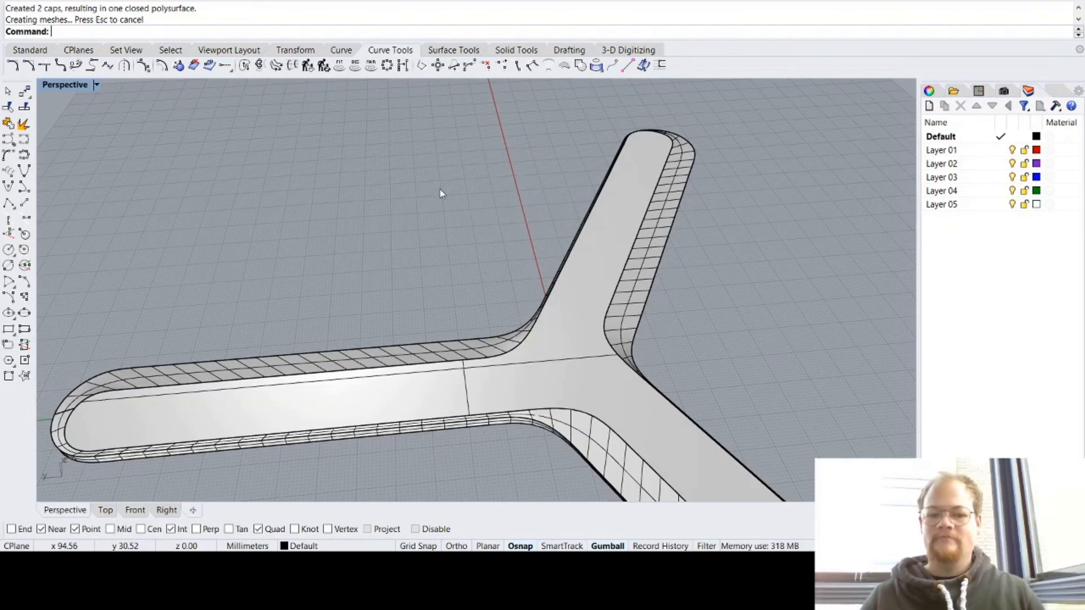
Step: Create a polygon mesh from the capped three-armed solid, previewing its density and keeping a coarser version
{"action": "right_click_drag", "start_coordinate": [442, 193], "coordinate": [465, 198]}
{"action": "scroll", "coordinate": [650, 302], "scroll_direction": "down", "scroll_amount": 10}
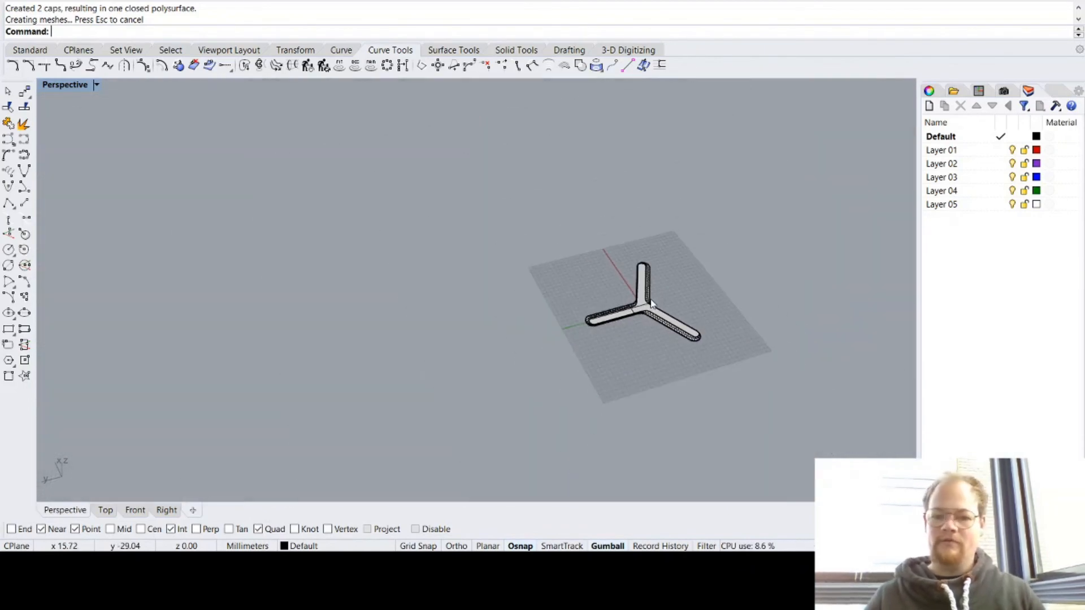
{"action": "scroll", "coordinate": [650, 302], "scroll_direction": "up", "scroll_amount": 10}
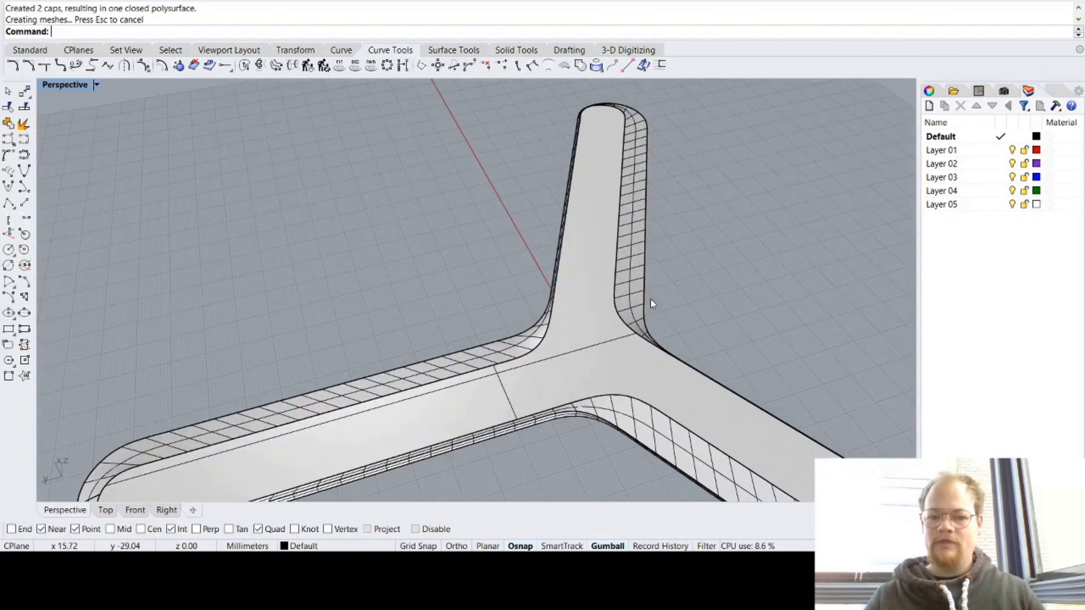
{"action": "left_click", "coordinate": [613, 280]}
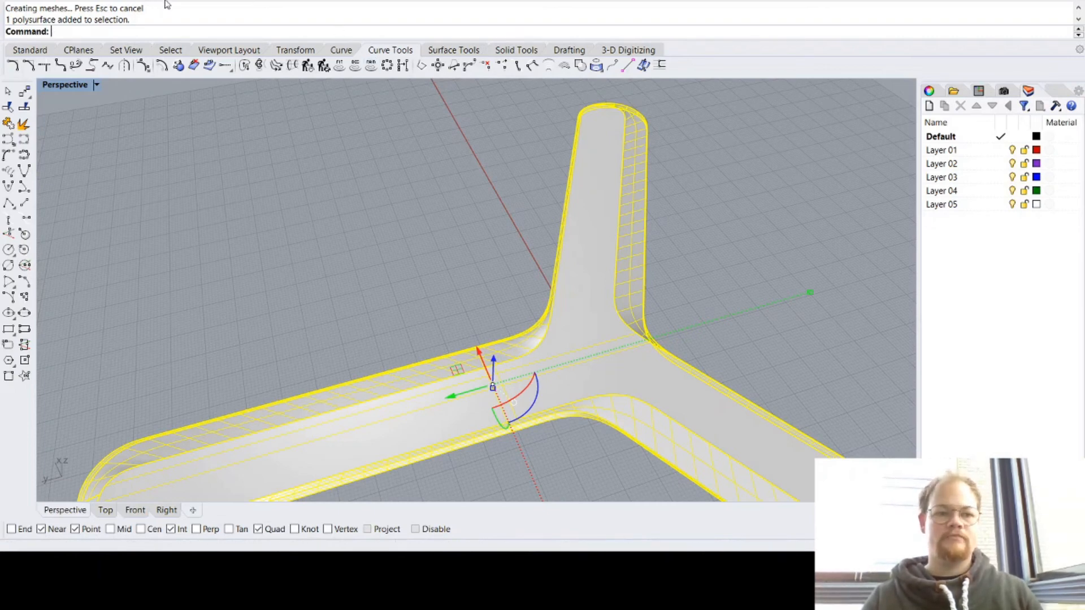
{"action": "left_click", "coordinate": [225, 65]}
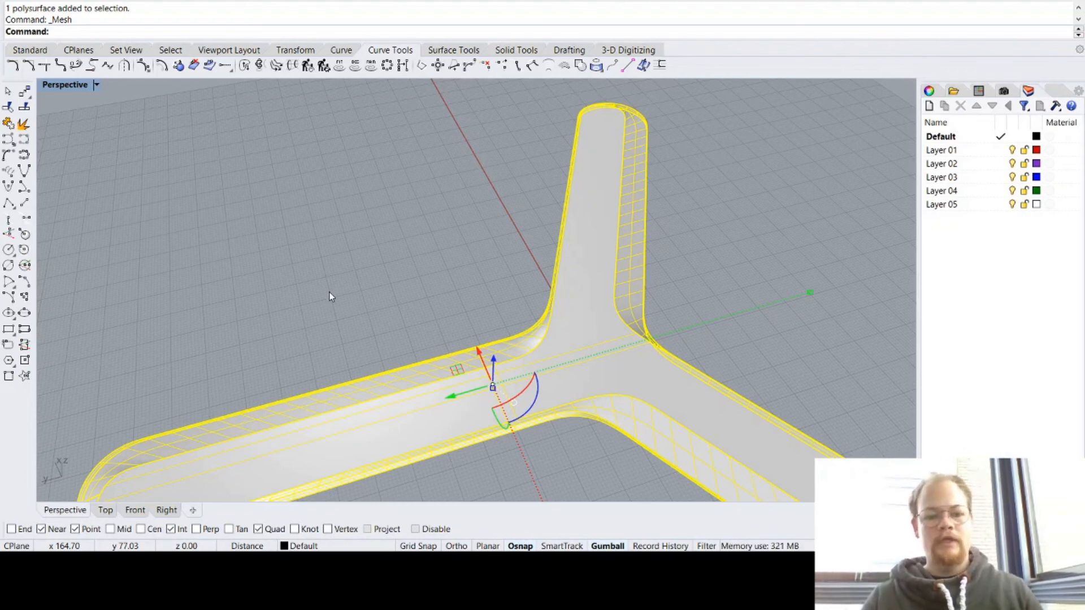
{"action": "left_click", "coordinate": [325, 369]}
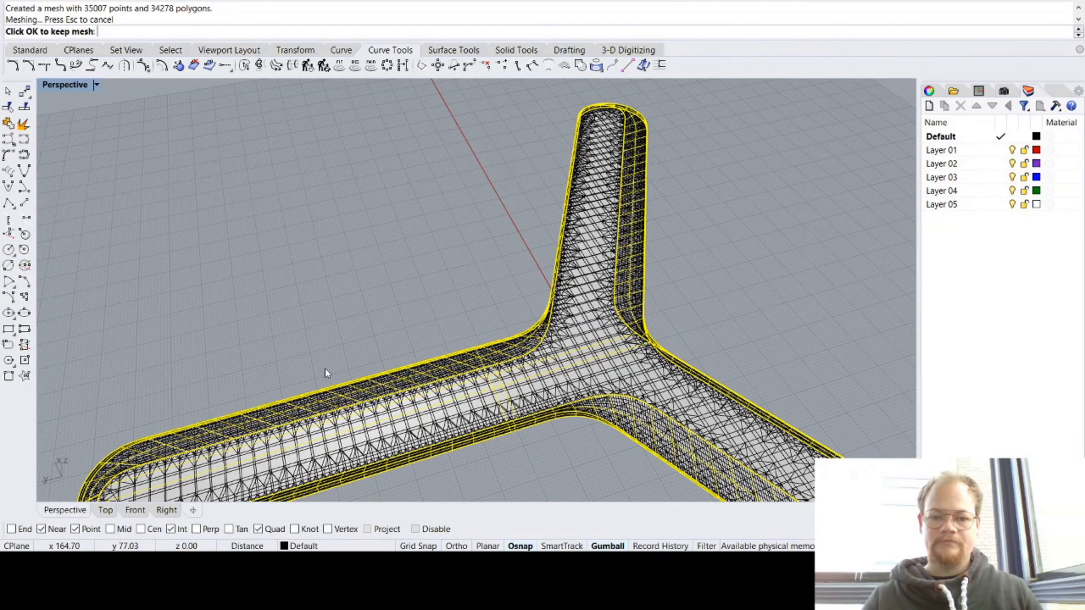
{"action": "scroll", "coordinate": [608, 386], "scroll_direction": "up", "scroll_amount": 3}
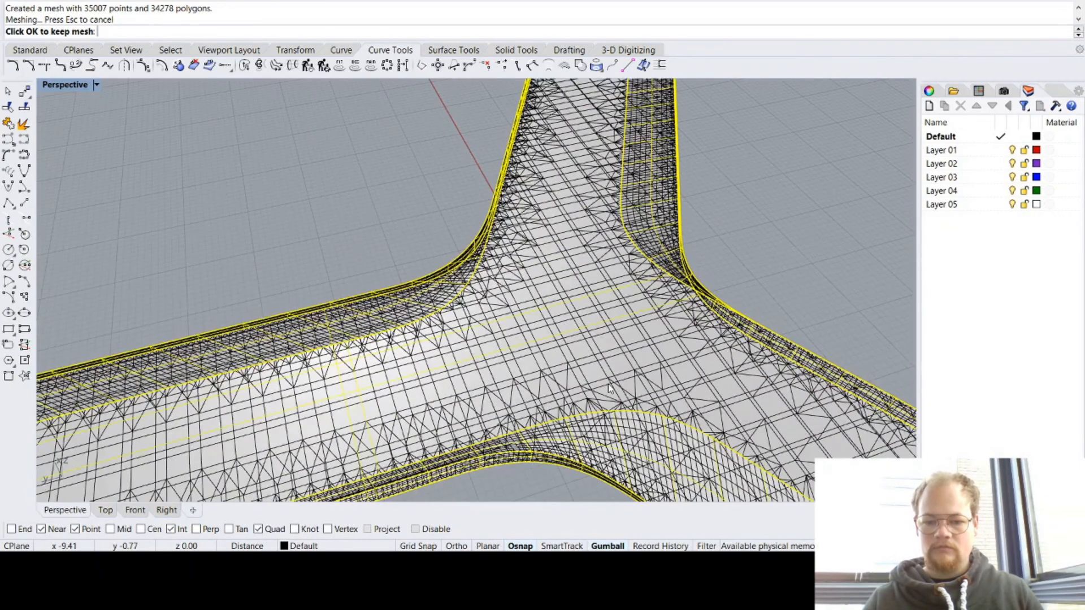
{"action": "scroll", "coordinate": [609, 388], "scroll_direction": "down", "scroll_amount": 4}
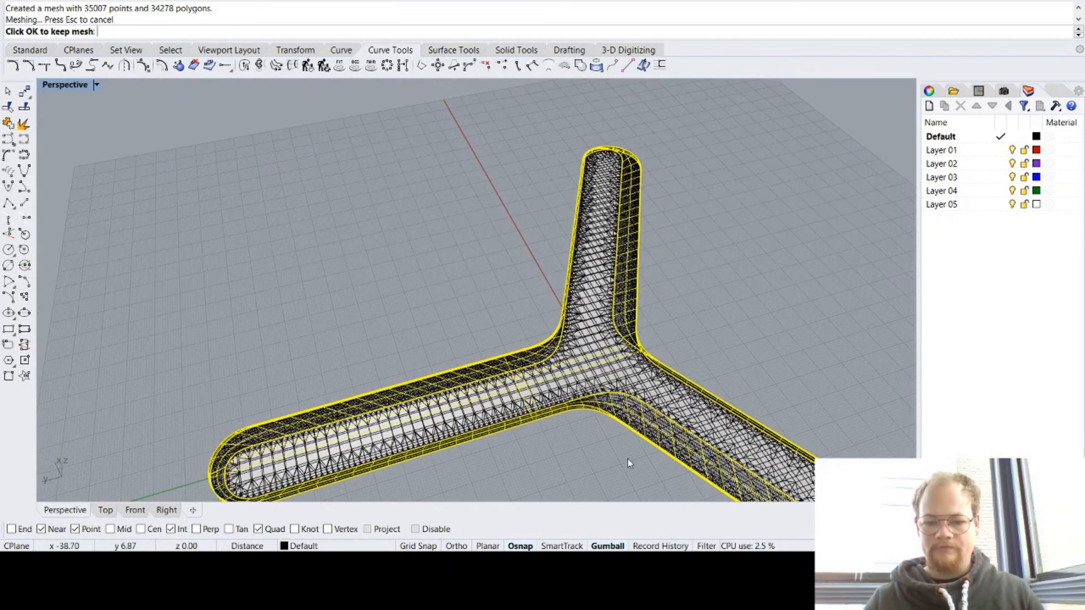
{"action": "right_click_drag", "start_coordinate": [629, 459], "coordinate": [562, 394]}
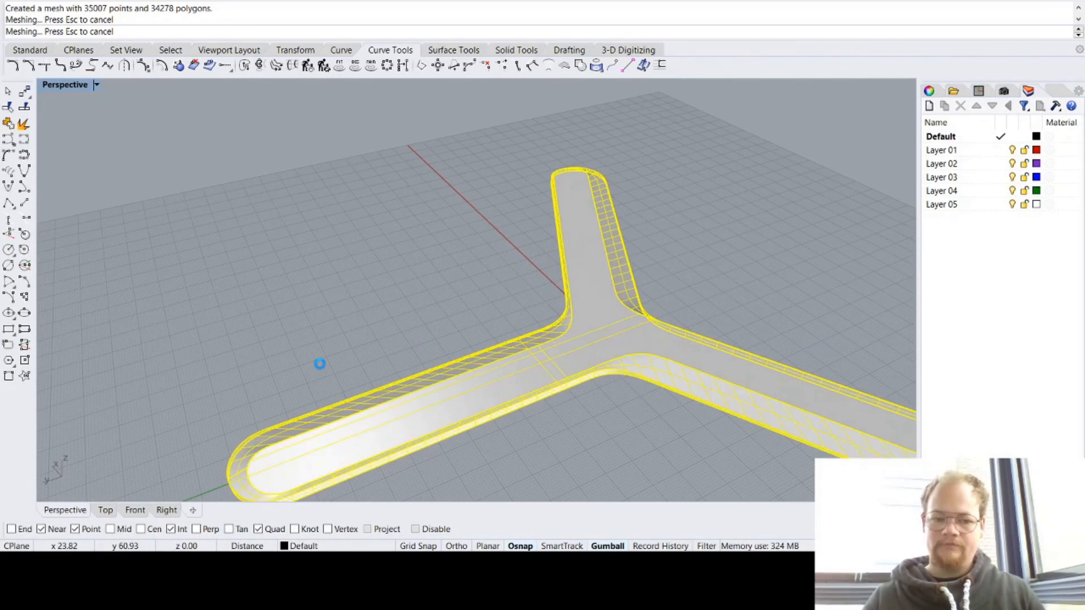
{"action": "mouse_move", "coordinate": [496, 354]}
{"action": "right_mouse_down"}
{"action": "mouse_move", "coordinate": [452, 243]}
{"action": "mouse_move", "coordinate": [430, 294]}
{"action": "mouse_move", "coordinate": [405, 307]}
{"action": "mouse_move", "coordinate": [501, 358]}
{"action": "right_mouse_up"}
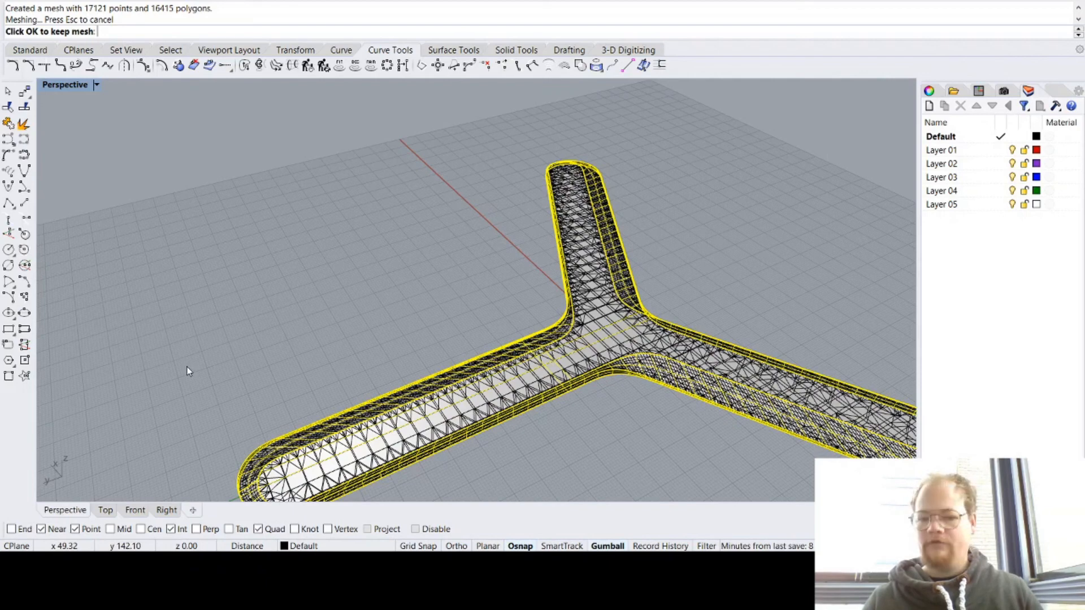
{"action": "key", "text": "Return"}
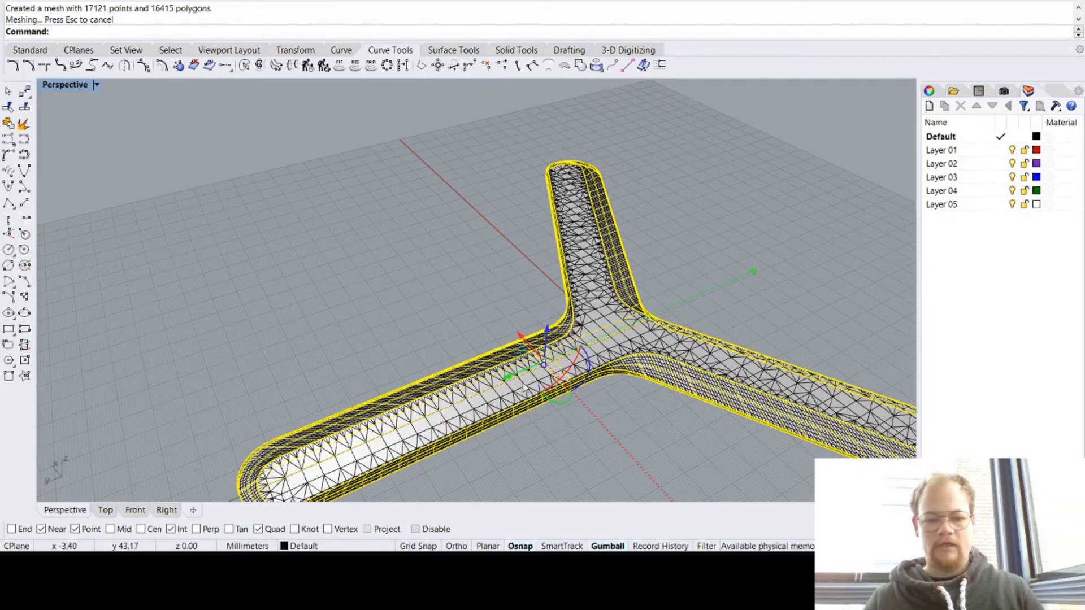
Step: Export the mesh of the three-armed part as the STL file Triblader_simple.stl
{"action": "key", "text": "ctrl+s"}
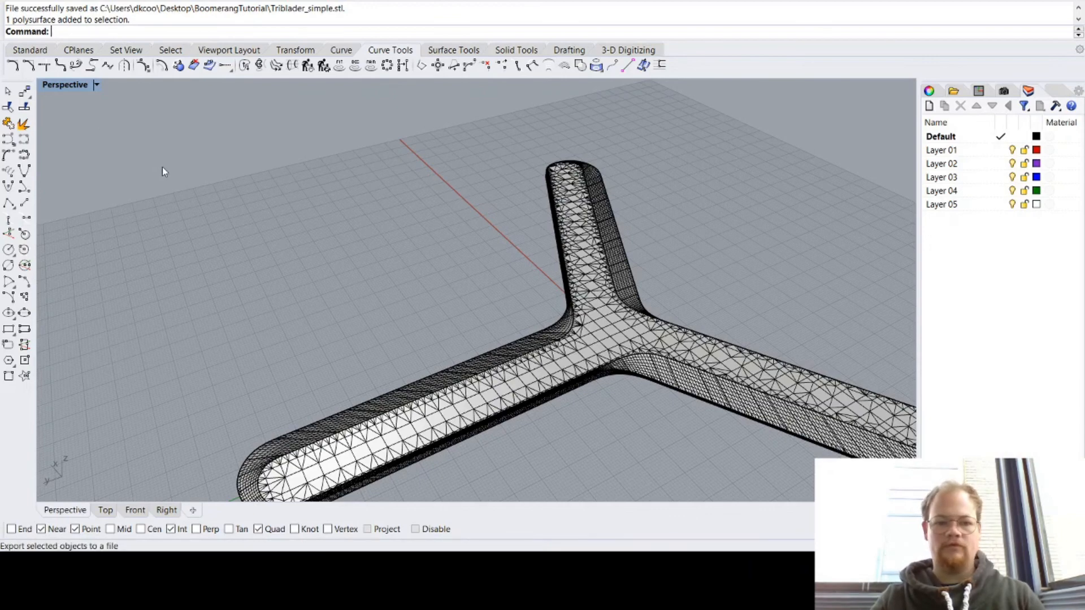
{"action": "left_click", "coordinate": [615, 299]}
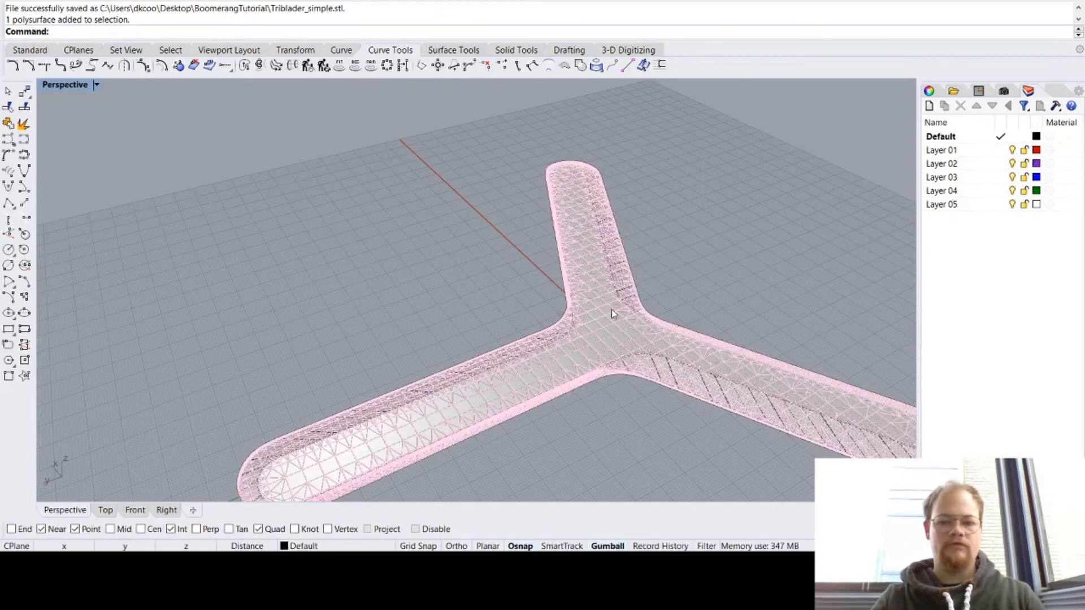
{"action": "left_click", "coordinate": [612, 310]}
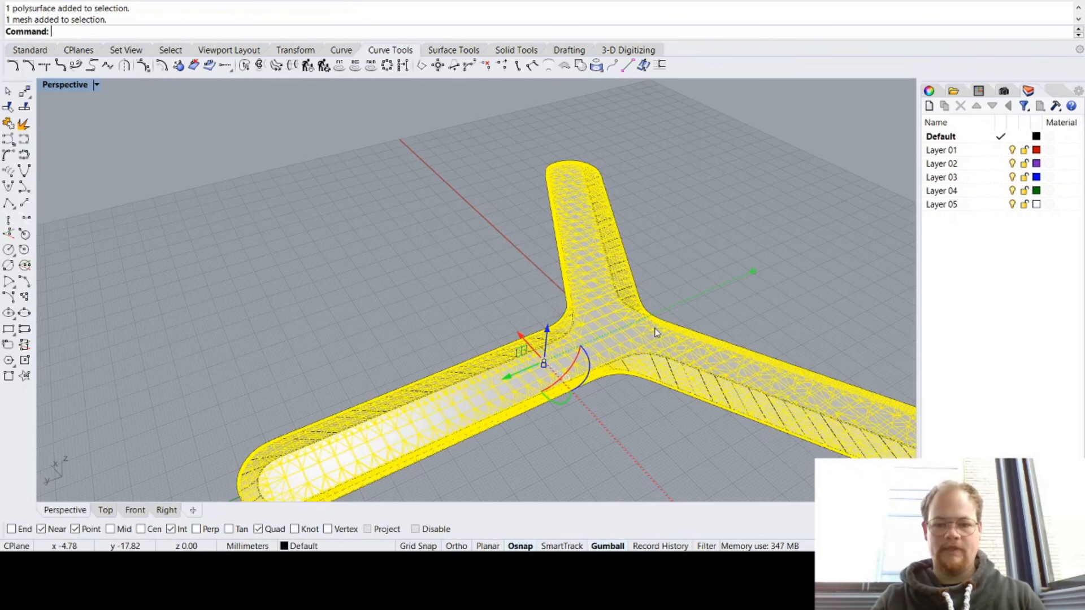
{"action": "left_click", "coordinate": [3, 2]}
{"action": "left_click", "coordinate": [97, 162]}
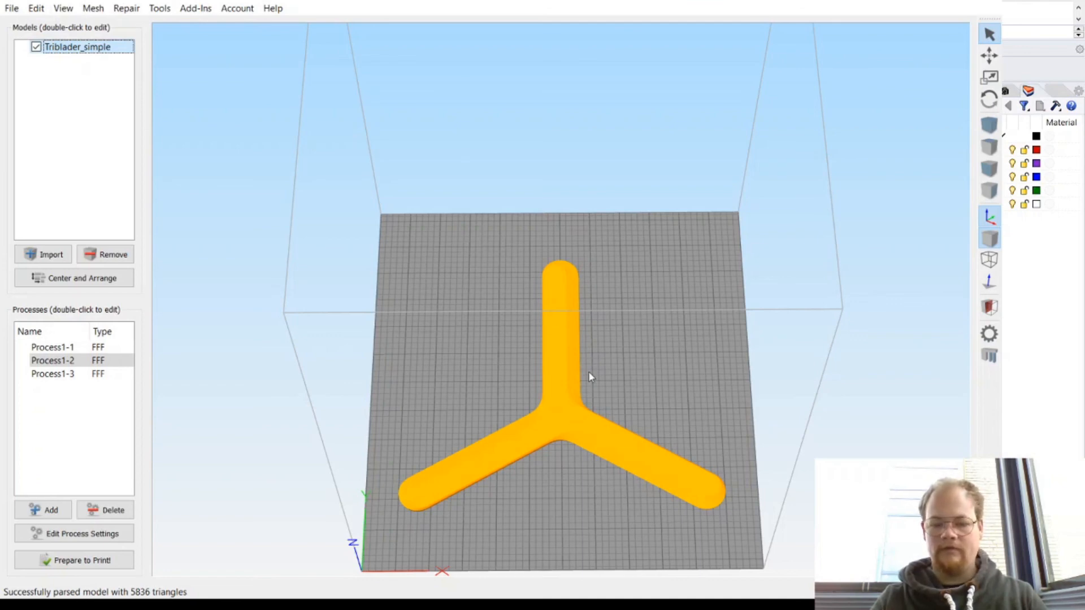
Step: Review the print settings of Process1-1 and Process1-2 in Simplify3D for the Triblader_simple model
{"action": "double_click", "coordinate": [66, 349]}
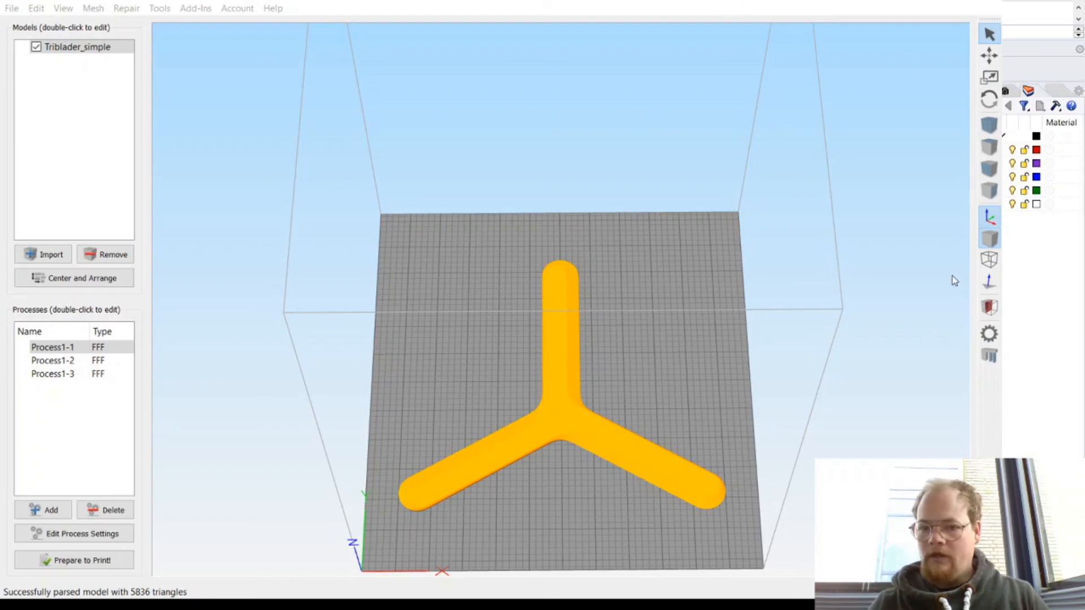
{"action": "left_click", "coordinate": [902, 450]}
{"action": "left_click", "coordinate": [65, 362]}
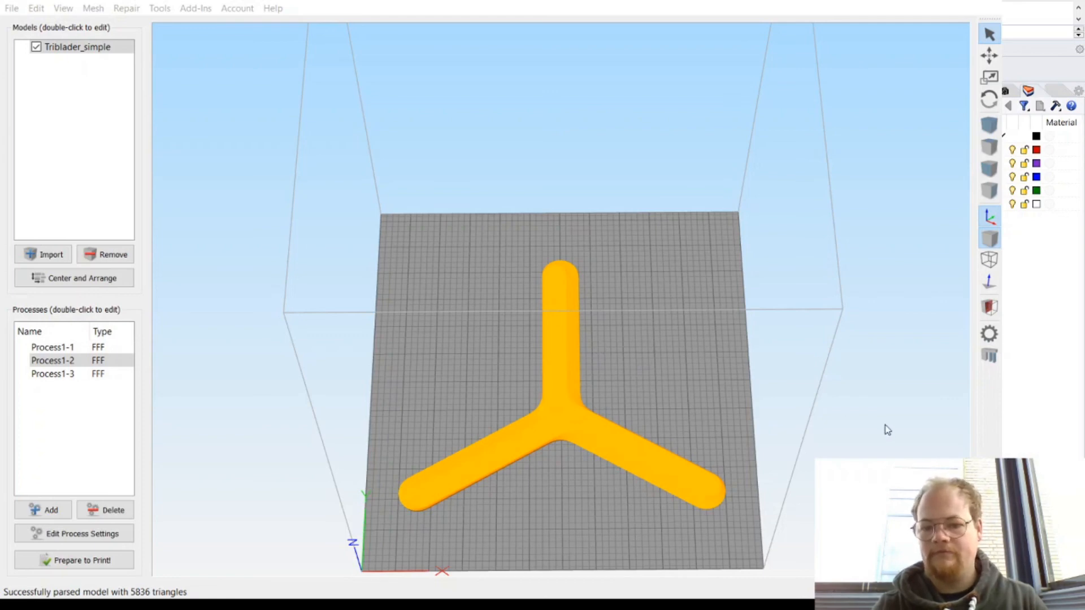
{"action": "left_click", "coordinate": [915, 455]}
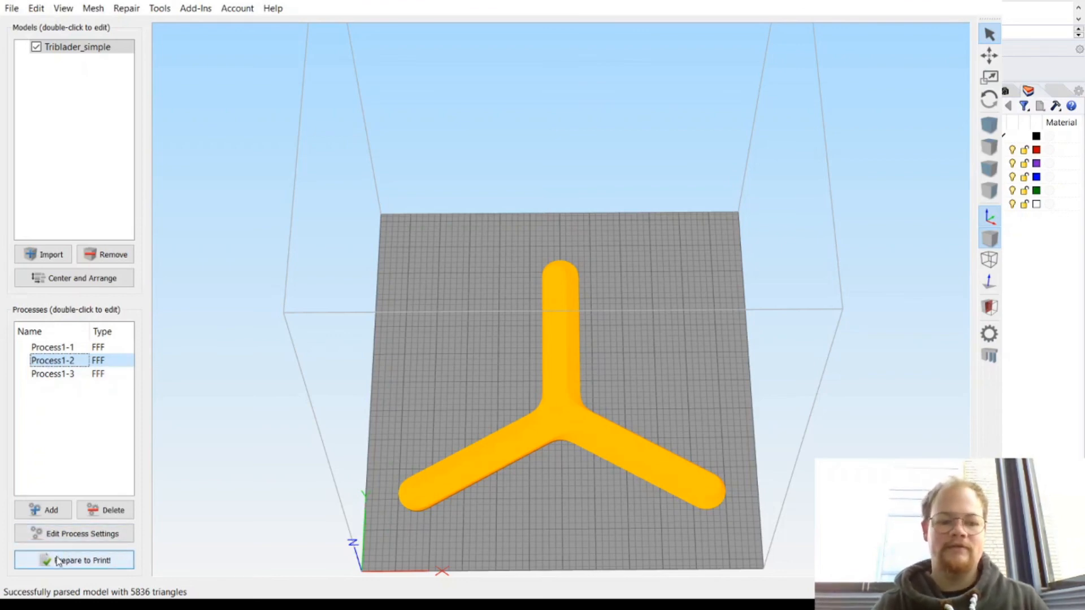
Step: Prepare the Triblader_simple model for printing and generate its toolpath preview
{"action": "left_click", "coordinate": [57, 559]}
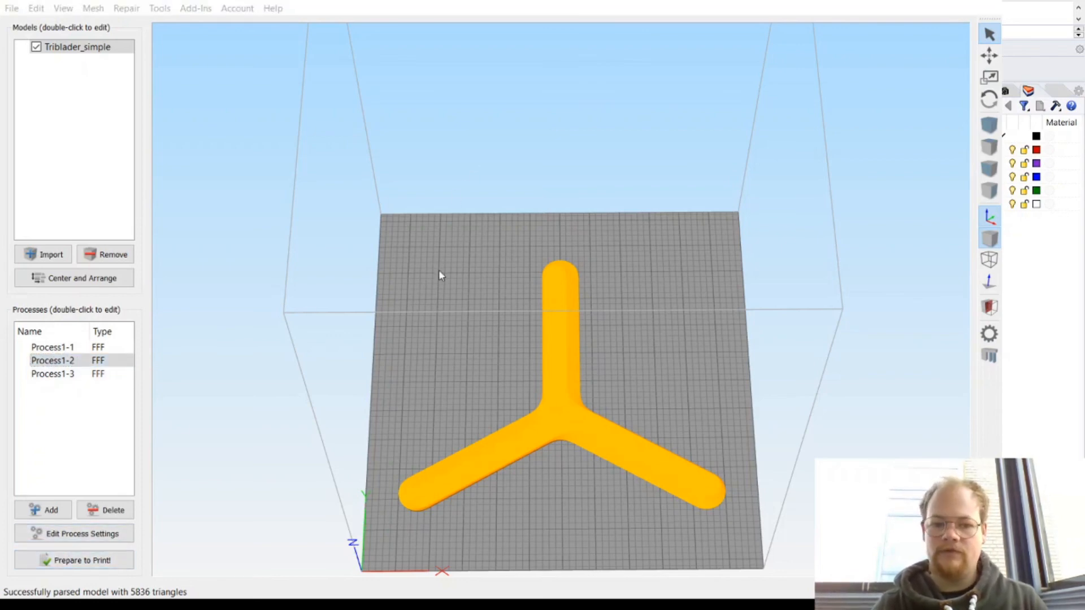
{"action": "left_click", "coordinate": [500, 425]}
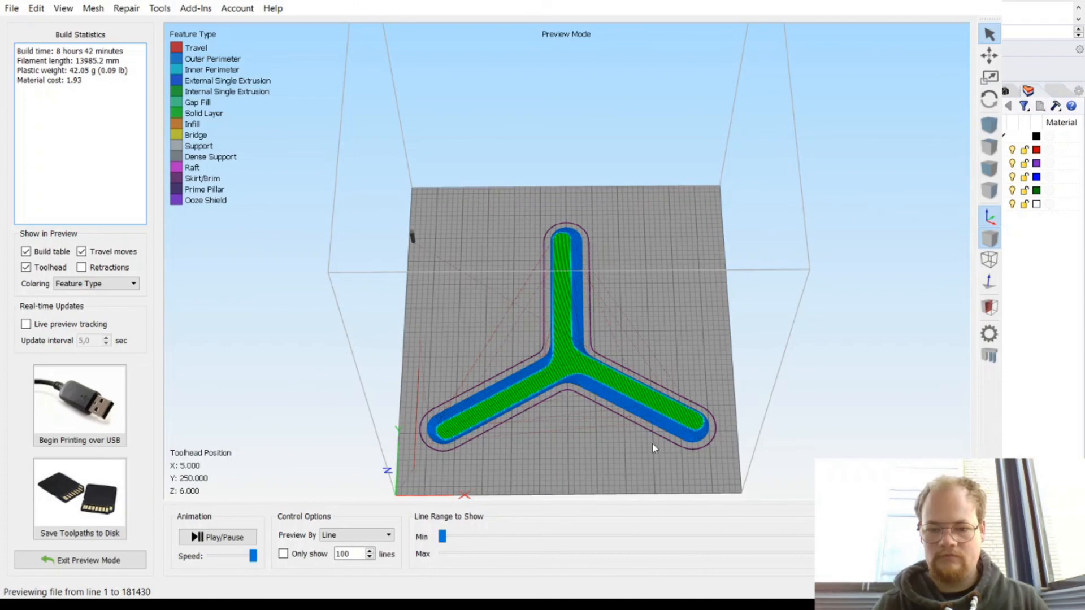
Step: Examine the infill and solid layers of the arm and hub in the toolpath preview by varying the displayed line range
{"action": "scroll", "coordinate": [650, 445], "scroll_direction": "up", "scroll_amount": 1}
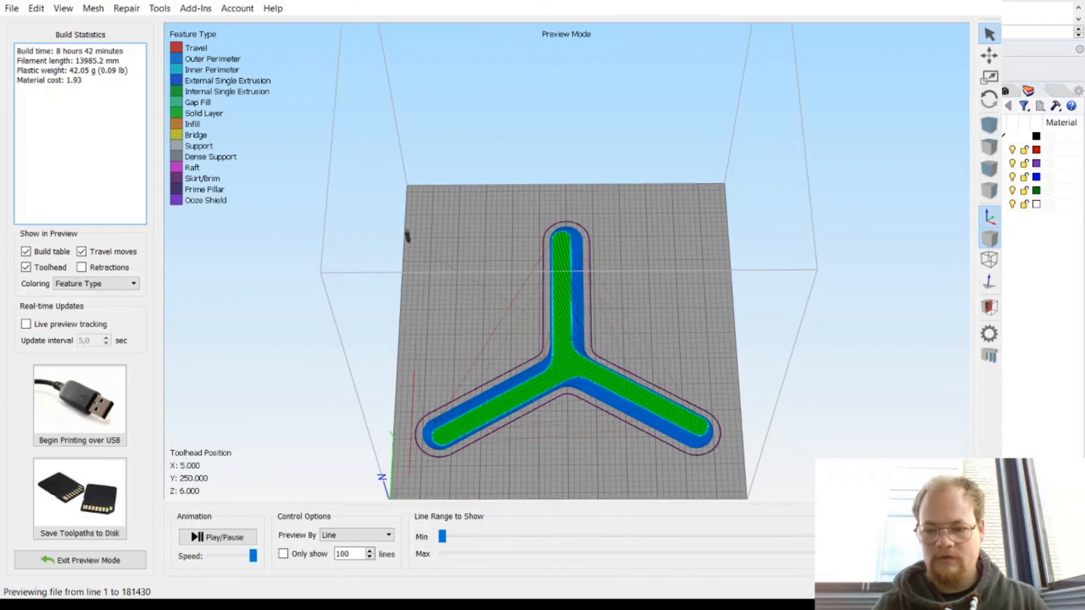
{"action": "left_click_drag", "start_coordinate": [953, 554], "coordinate": [880, 555]}
{"action": "scroll", "coordinate": [616, 425], "scroll_direction": "up", "scroll_amount": 8}
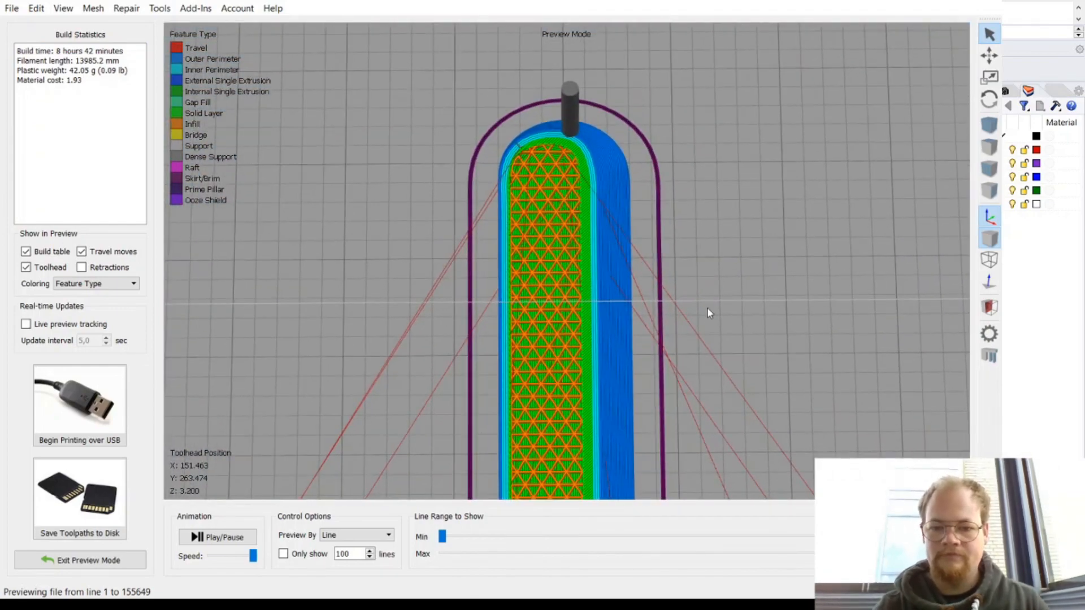
{"action": "right_click_drag", "start_coordinate": [700, 219], "coordinate": [692, 62]}
{"action": "right_click_drag", "start_coordinate": [691, 333], "coordinate": [761, 480]}
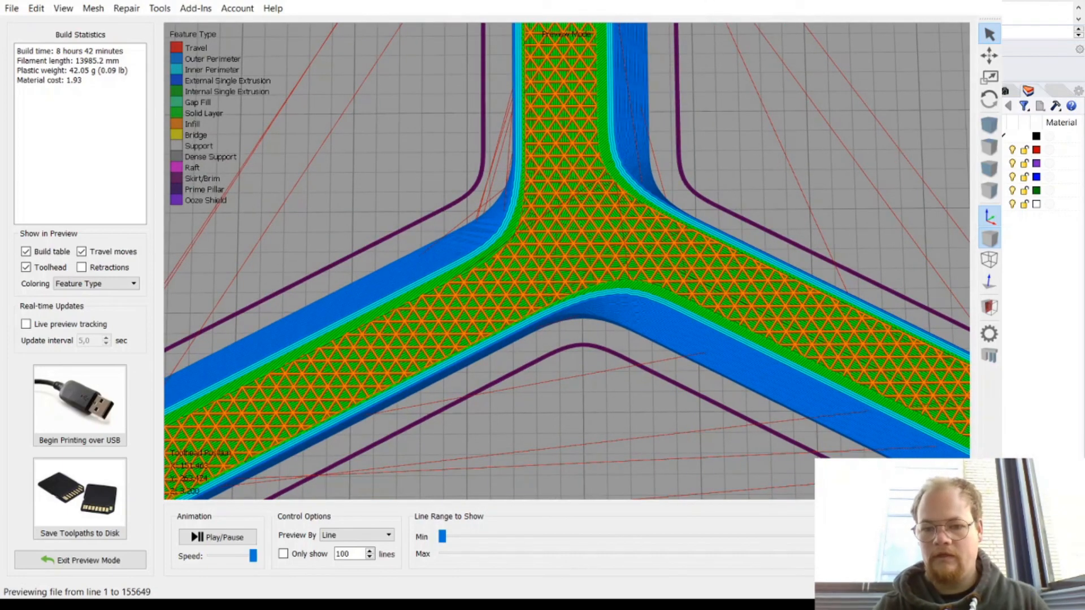
{"action": "left_click_drag", "start_coordinate": [837, 553], "coordinate": [865, 553]}
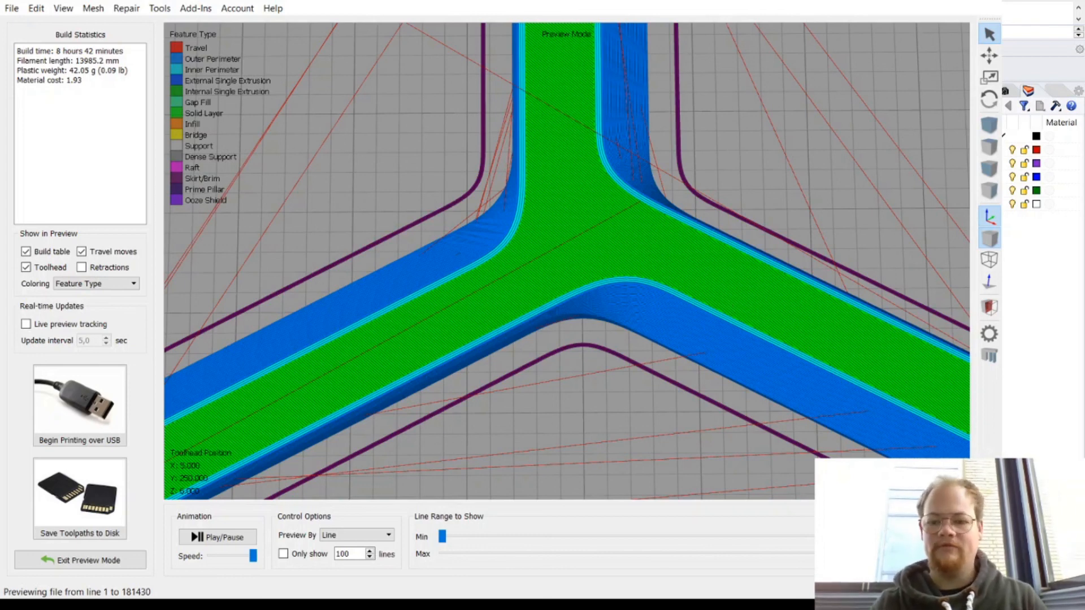
Step: Save the sliced toolpaths to disk
{"action": "left_click", "coordinate": [85, 523]}
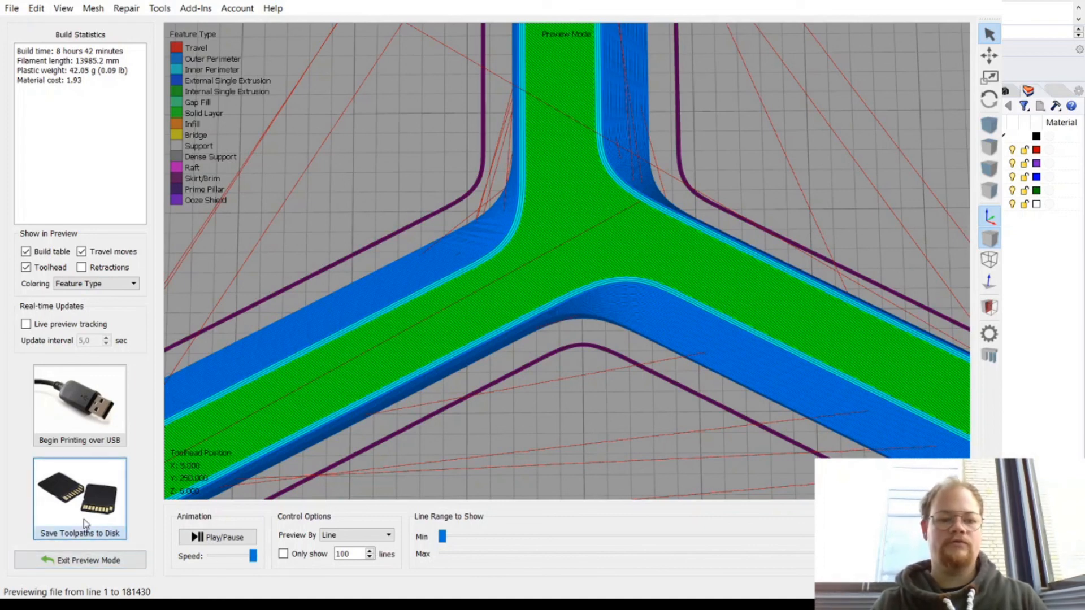